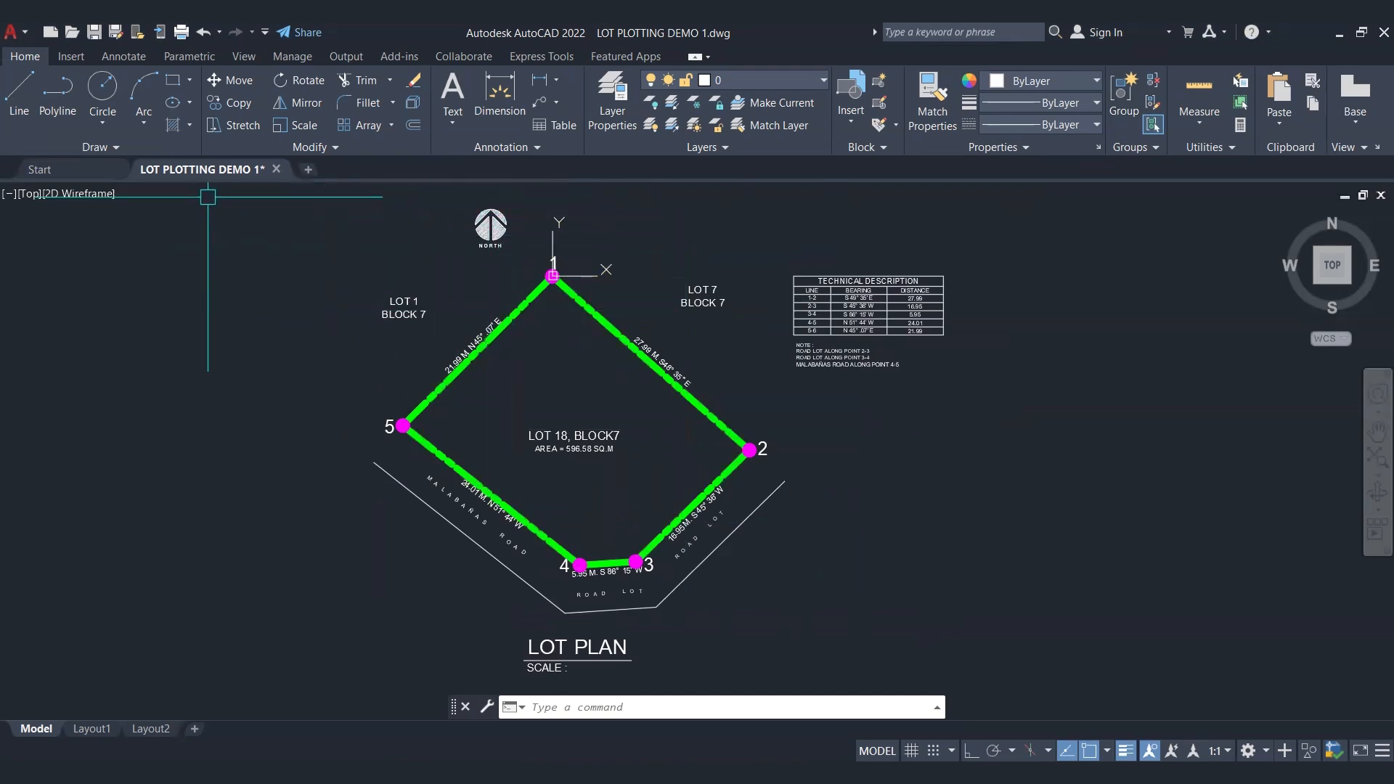
# Step: Set the drawing's insertion scale units to Millimeters in the drawing units settings
pyautogui.click(26, 33)
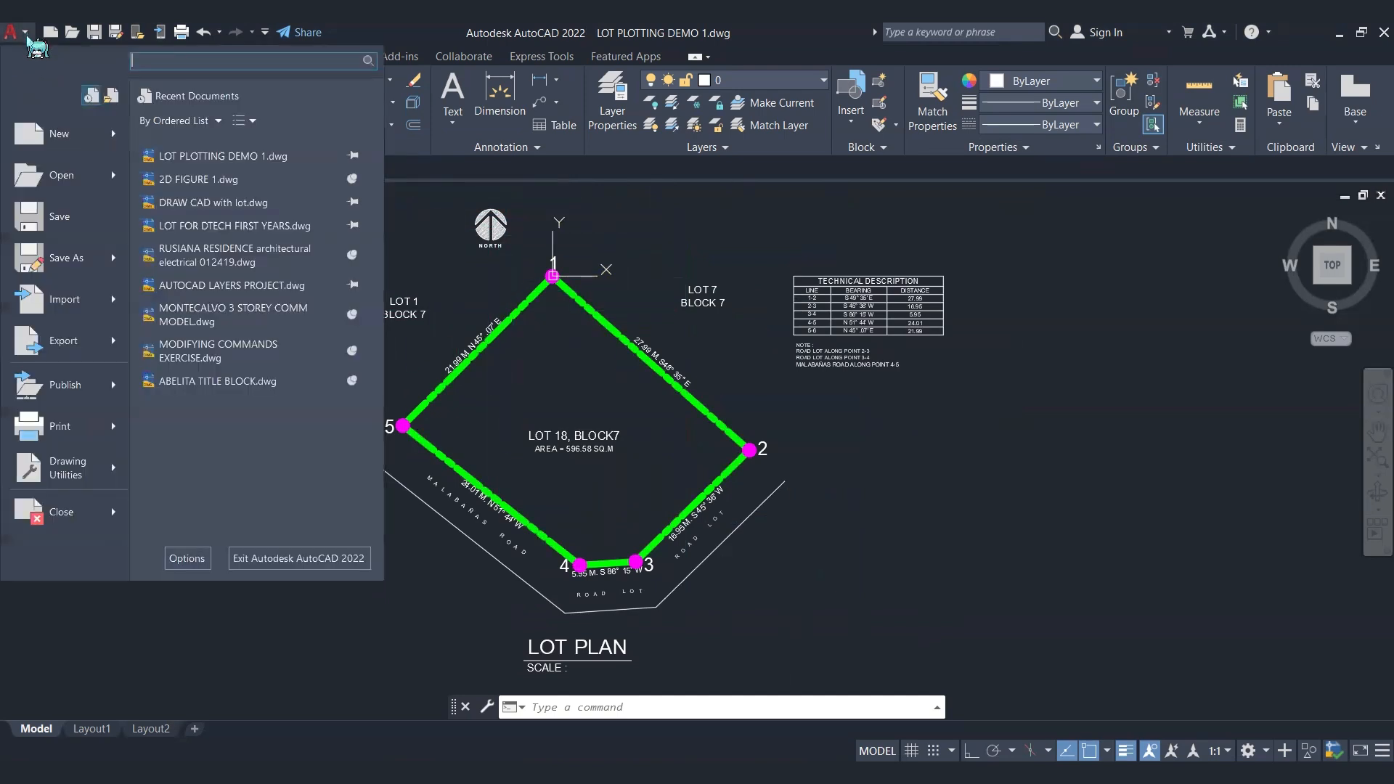
pyautogui.moveTo(81, 470)
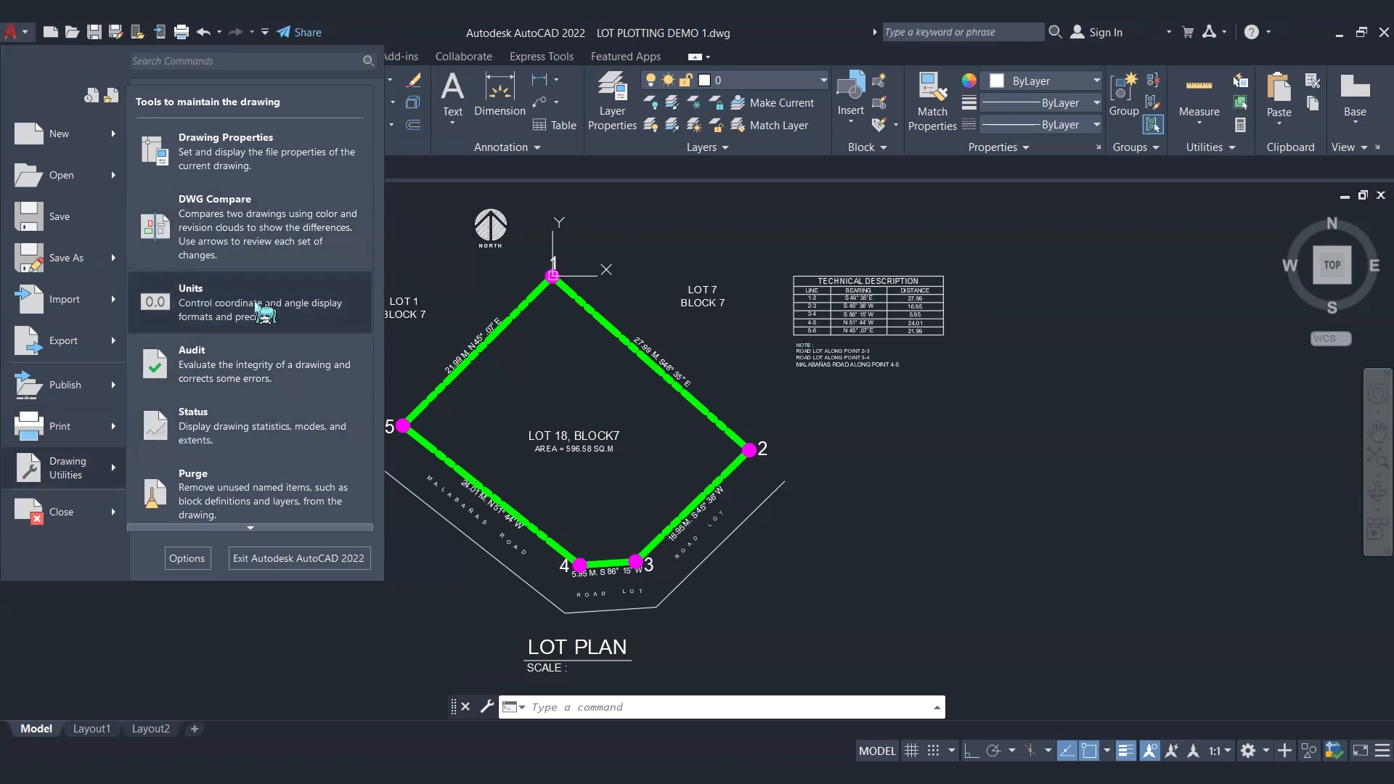
pyautogui.click(203, 302)
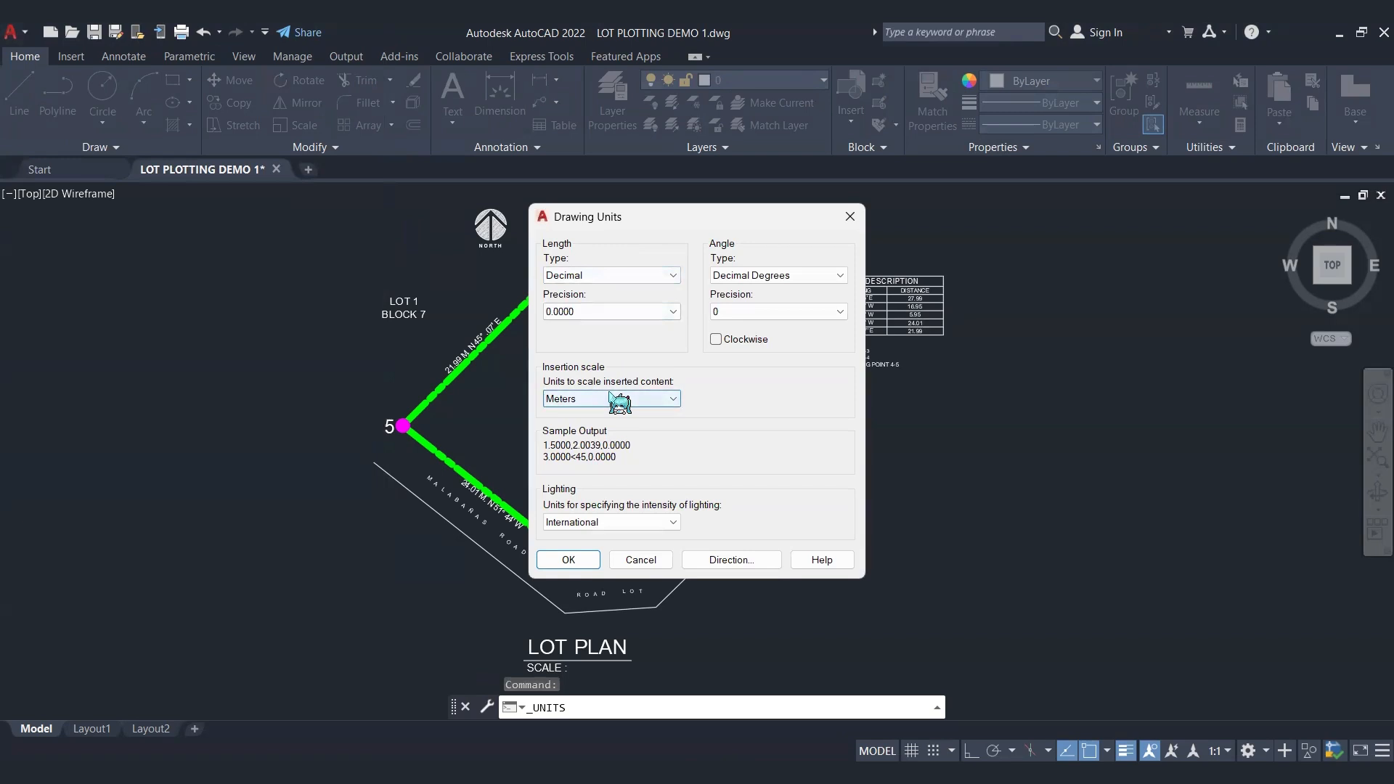
pyautogui.click(608, 399)
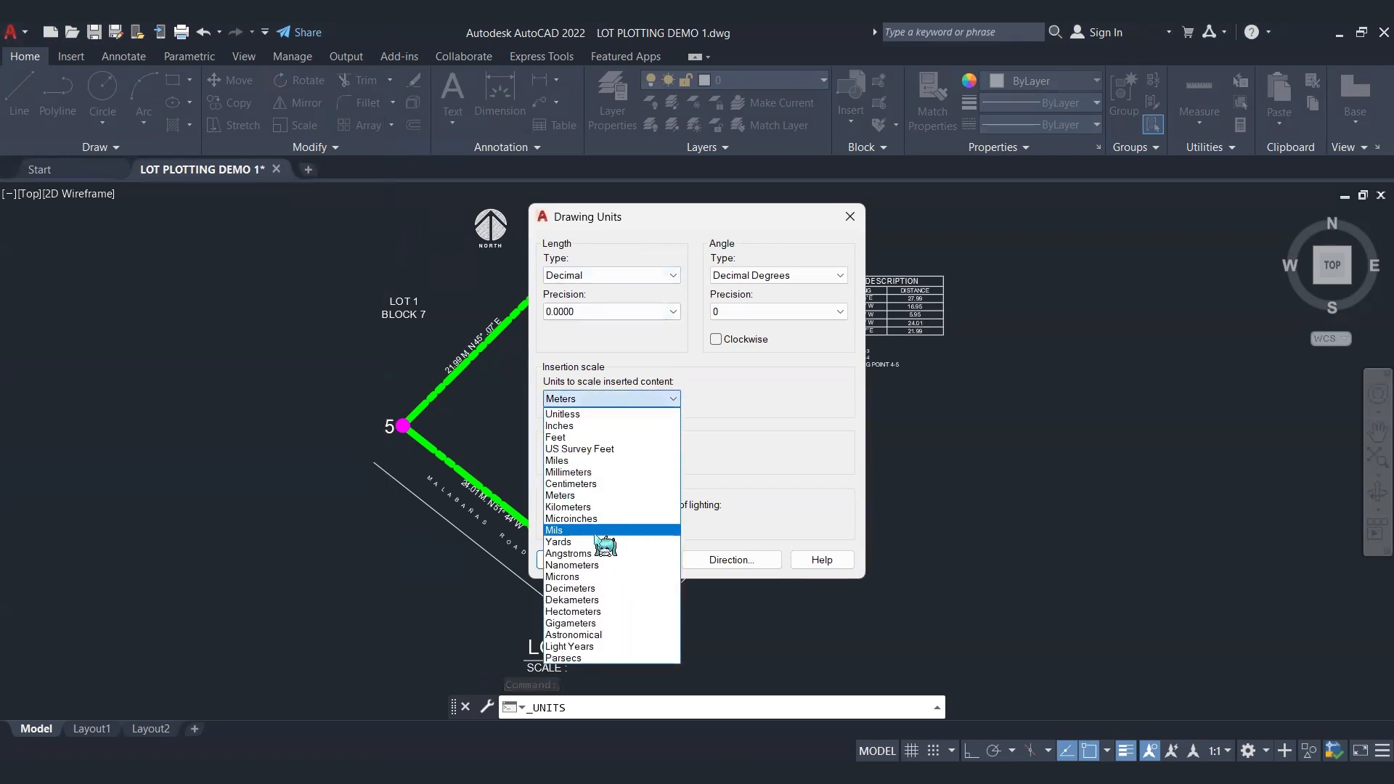
pyautogui.click(602, 472)
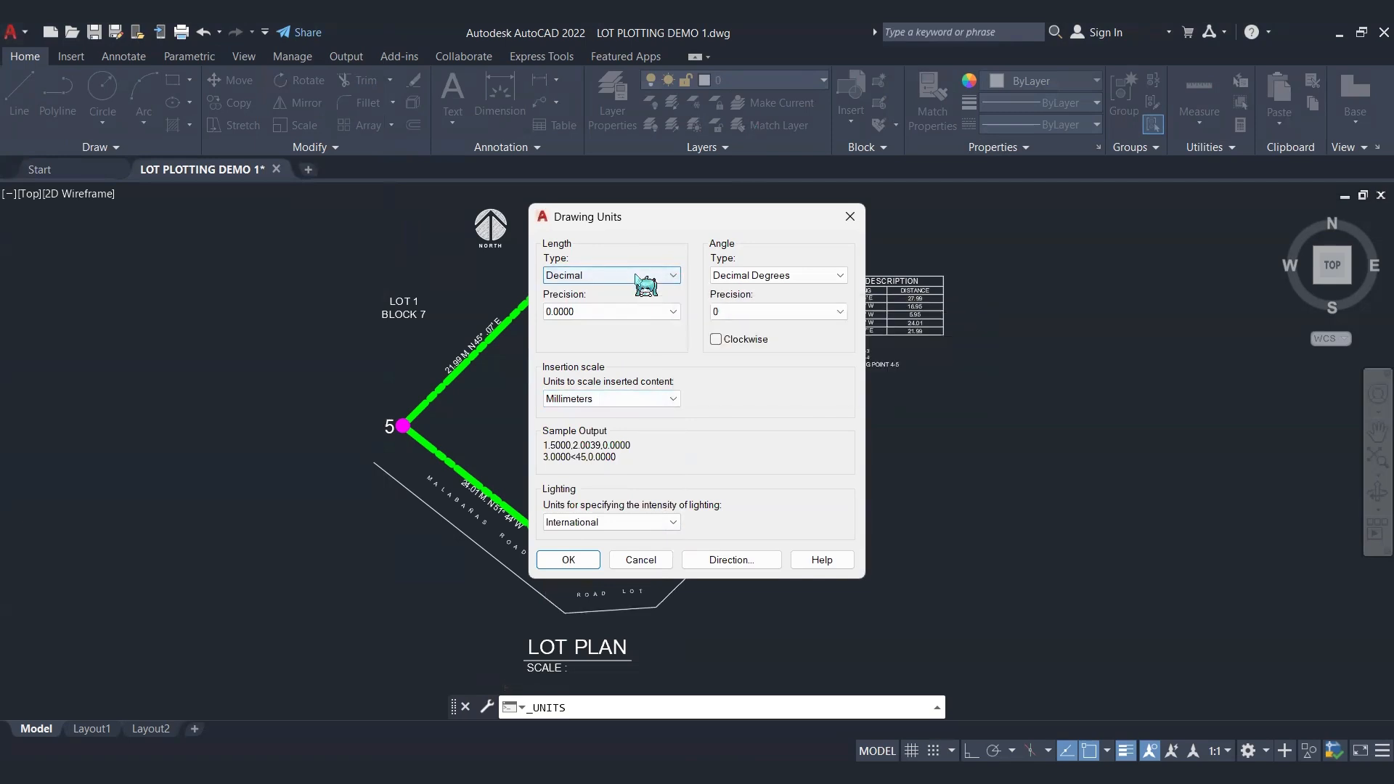
pyautogui.click(574, 560)
# Step: Examine the technical description table's bearings and distances and the label on the boundary line between points 1 and 2
pyautogui.scroll(7, 859, 285)
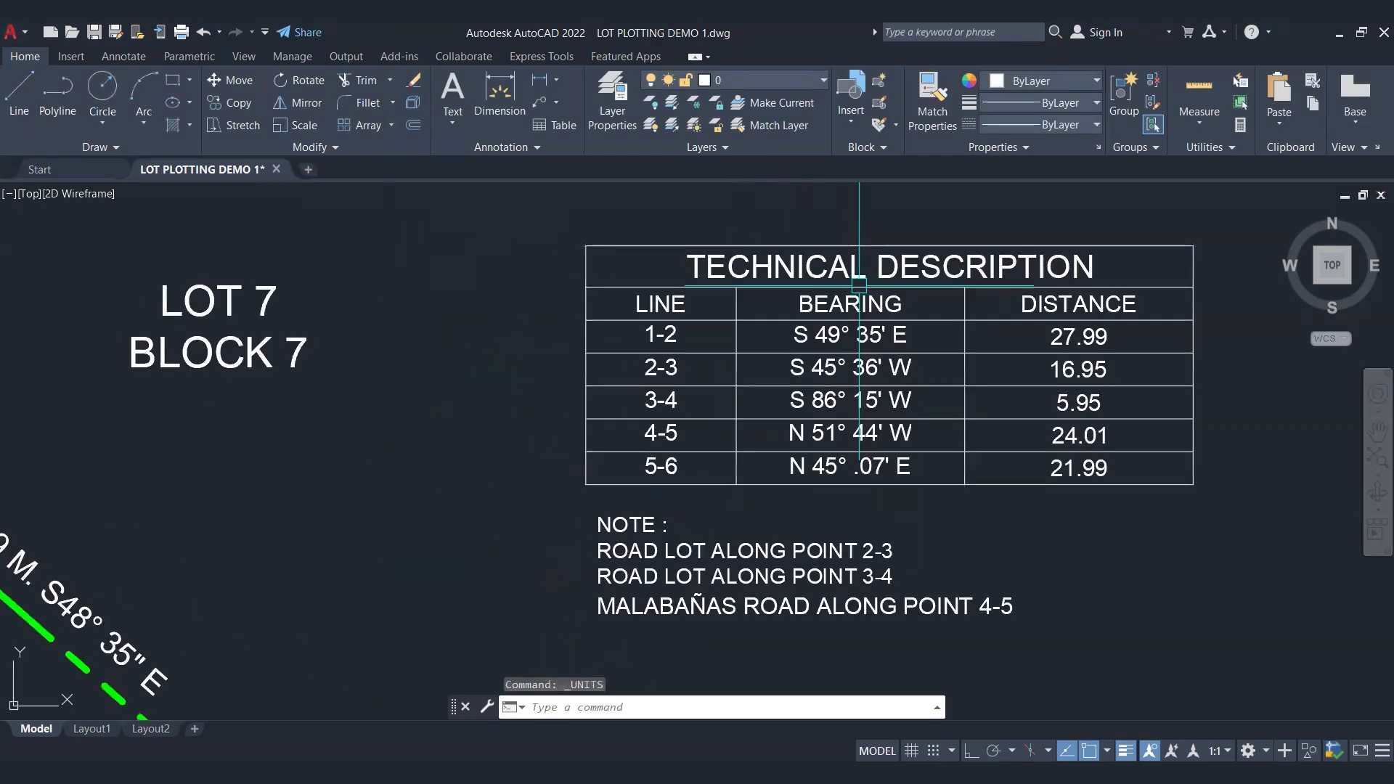
pyautogui.moveTo(859, 284)
pyautogui.mouseDown(button='middle')
pyautogui.moveTo(594, 285)
pyautogui.moveTo(564, 316)
pyautogui.mouseUp(button='middle')
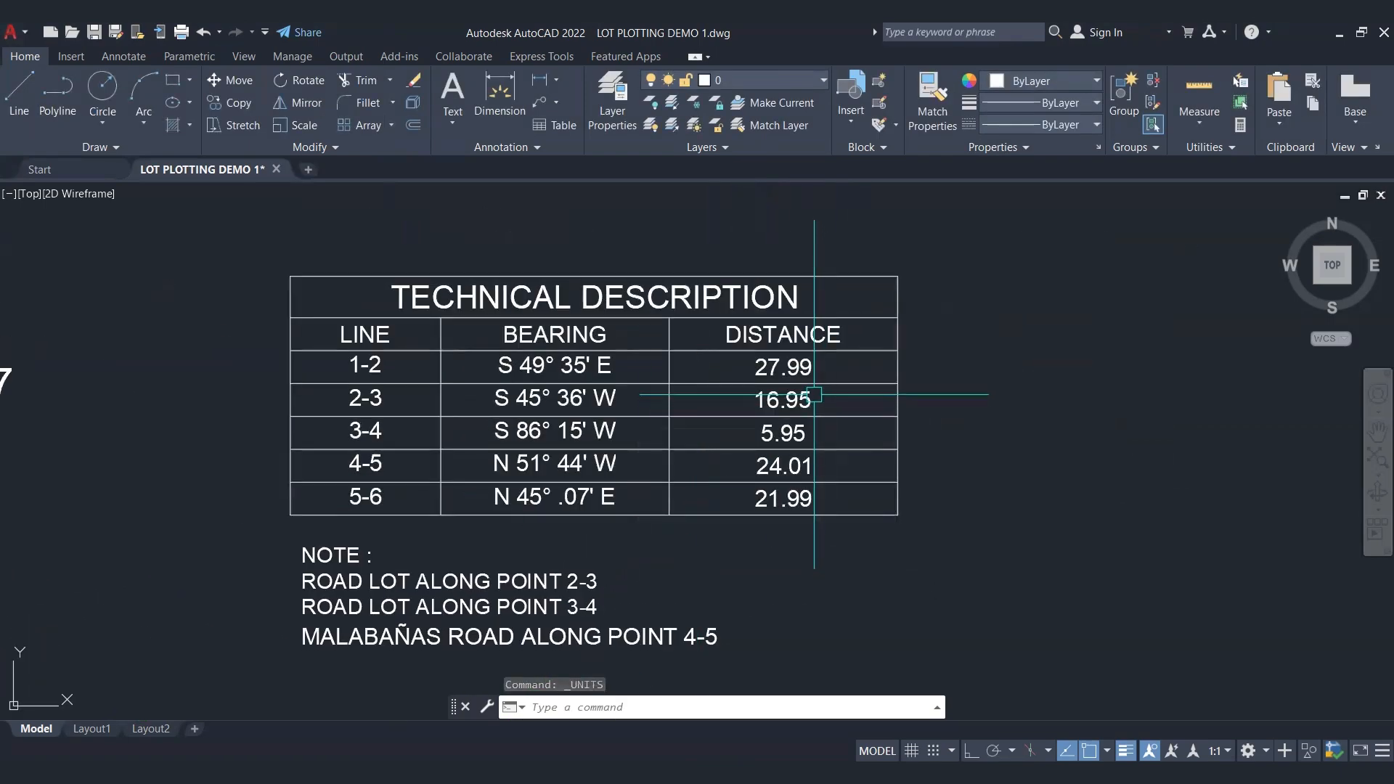
pyautogui.click(814, 395)
pyautogui.scroll(-4, 833, 390)
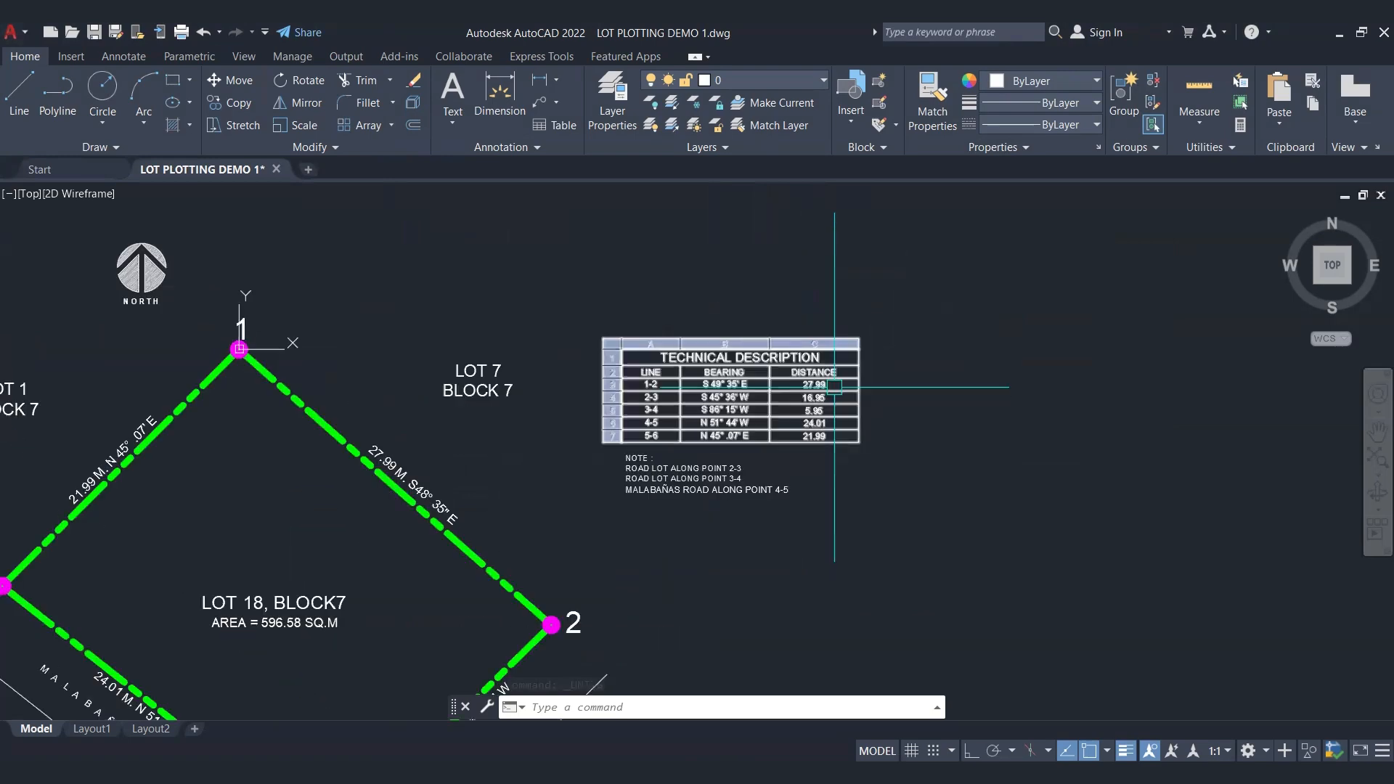
pyautogui.moveTo(454, 523); pyautogui.dragTo(675, 442, button='middle')
pyautogui.scroll(8, 613, 399)
pyautogui.scroll(-2, 478, 292)
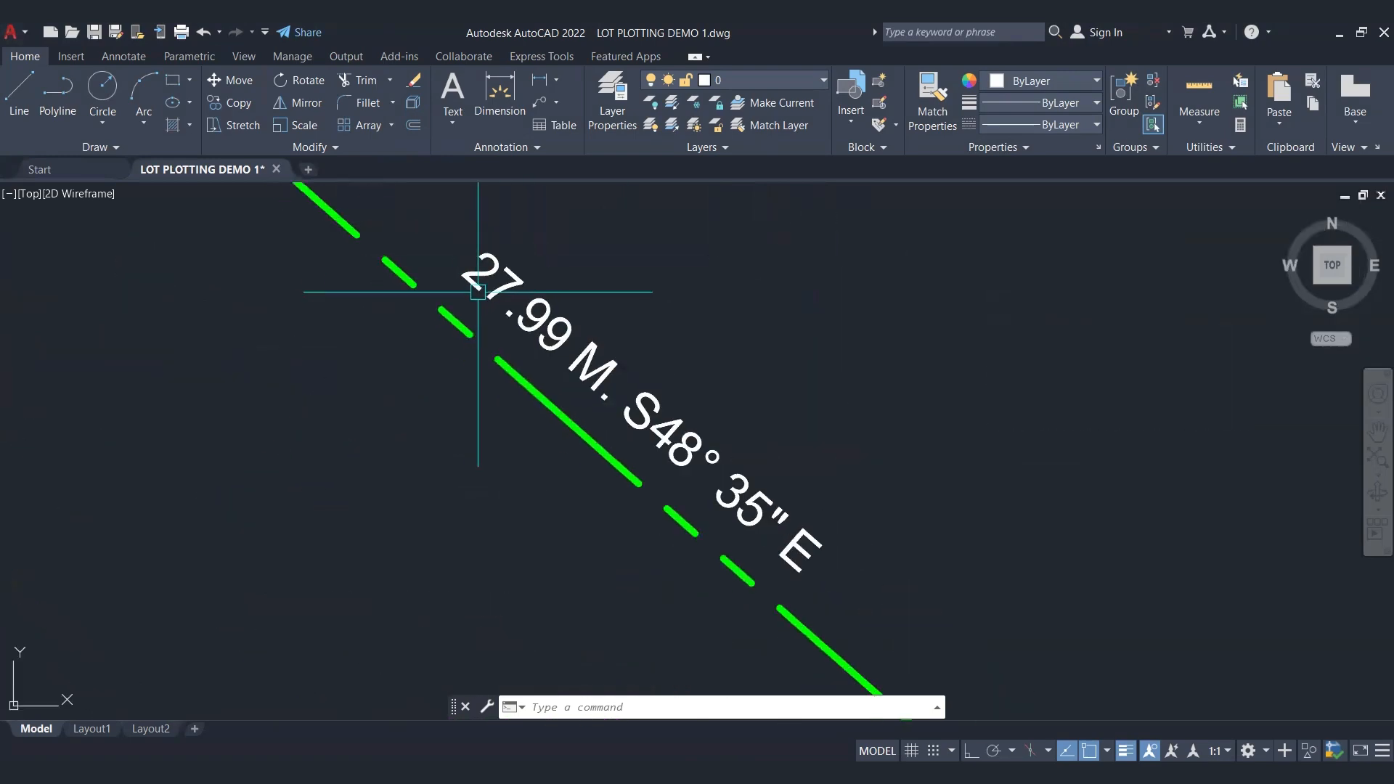
pyautogui.scroll(-4, 478, 292)
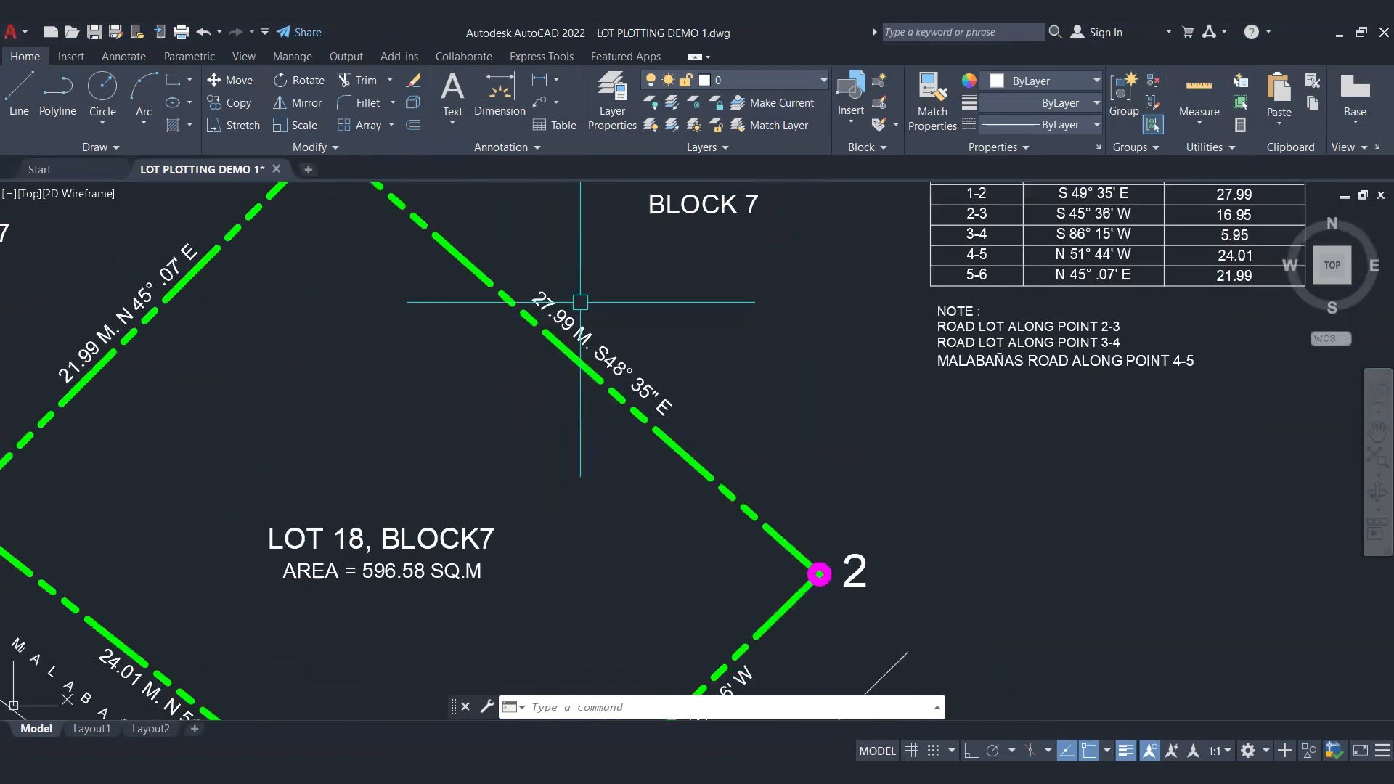
pyautogui.scroll(-4, 580, 302)
pyautogui.moveTo(493, 329)
pyautogui.mouseDown(button='middle')
pyautogui.moveTo(524, 341)
pyautogui.moveTo(571, 314)
pyautogui.moveTo(575, 334)
pyautogui.mouseUp(button='middle')
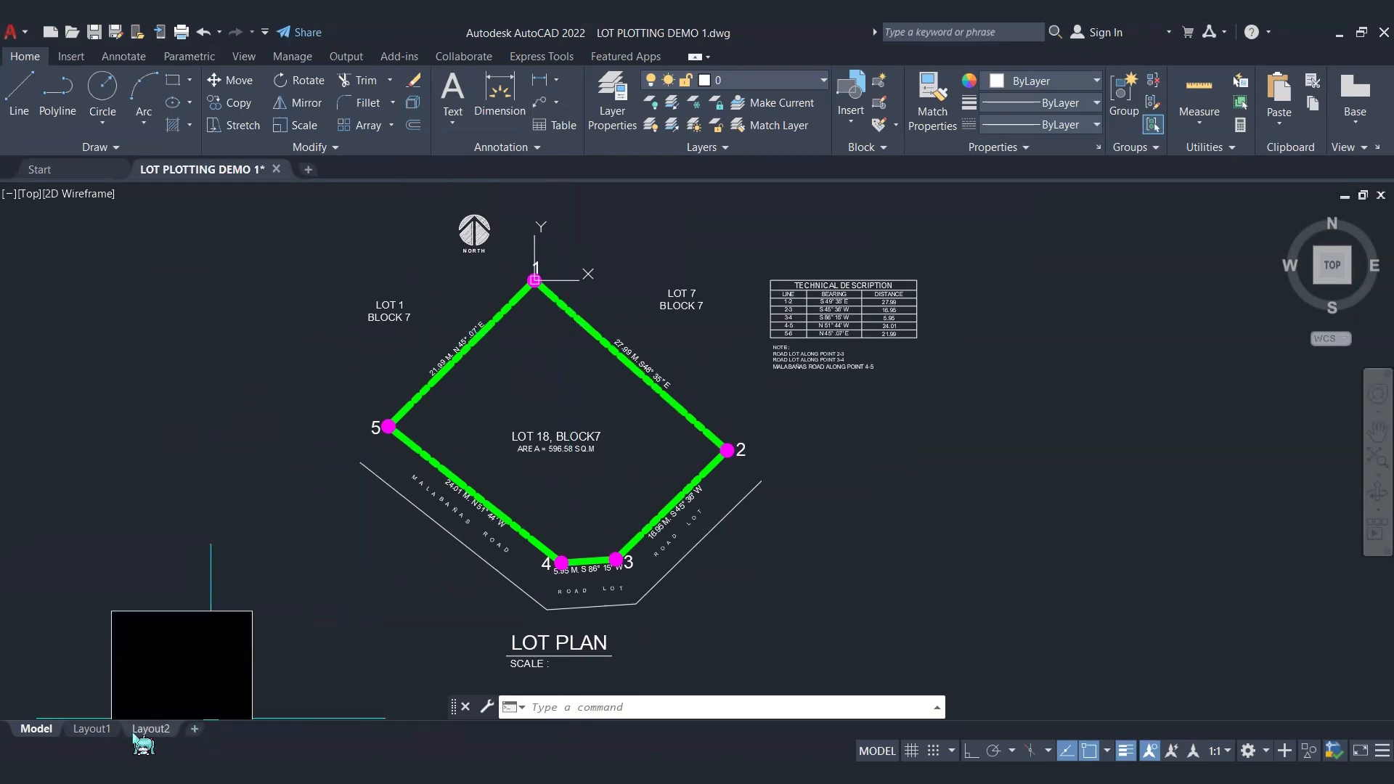
# Step: Try a 1:1 plot scale in mm for Layout1 and dismiss the plot settings without applying them
pyautogui.click(93, 730)
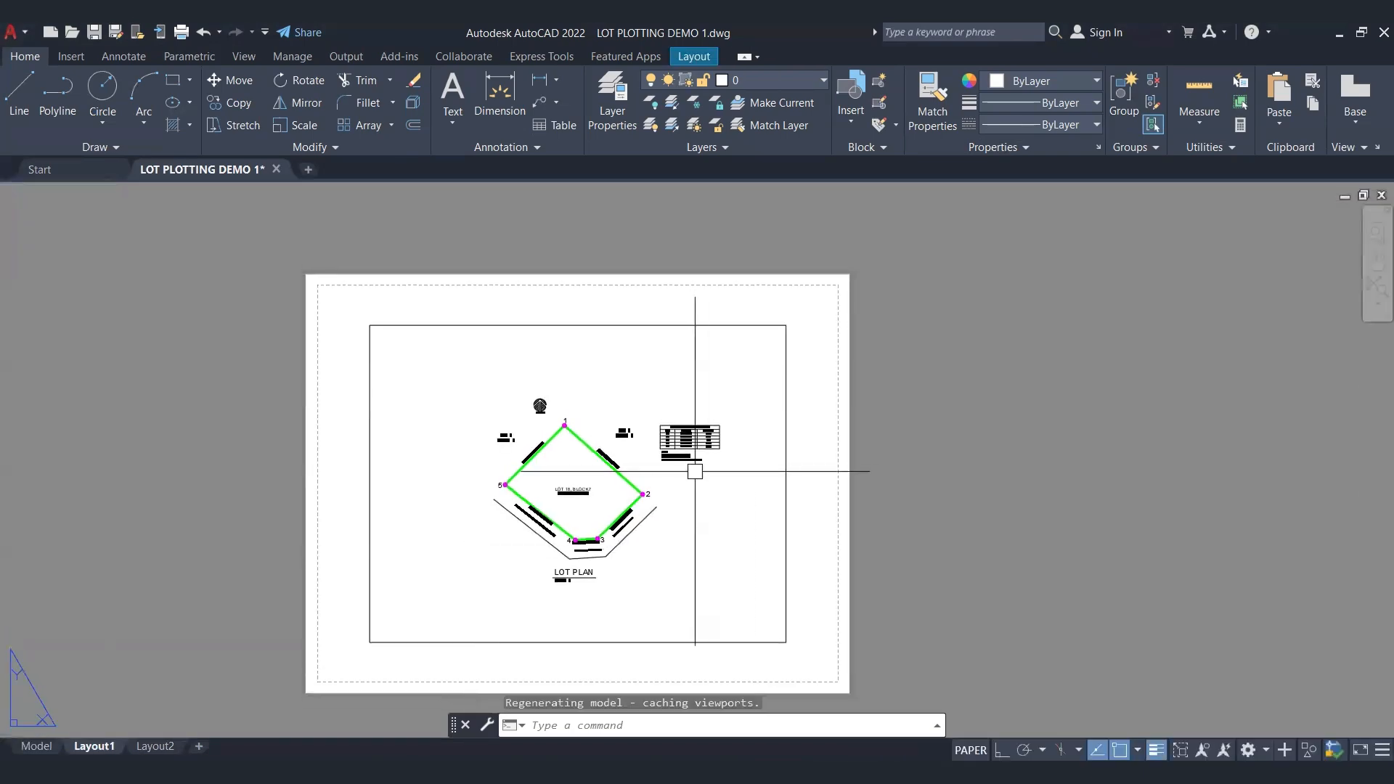
pyautogui.hotkey('ctrl', 'p')
pyautogui.click(669, 458)
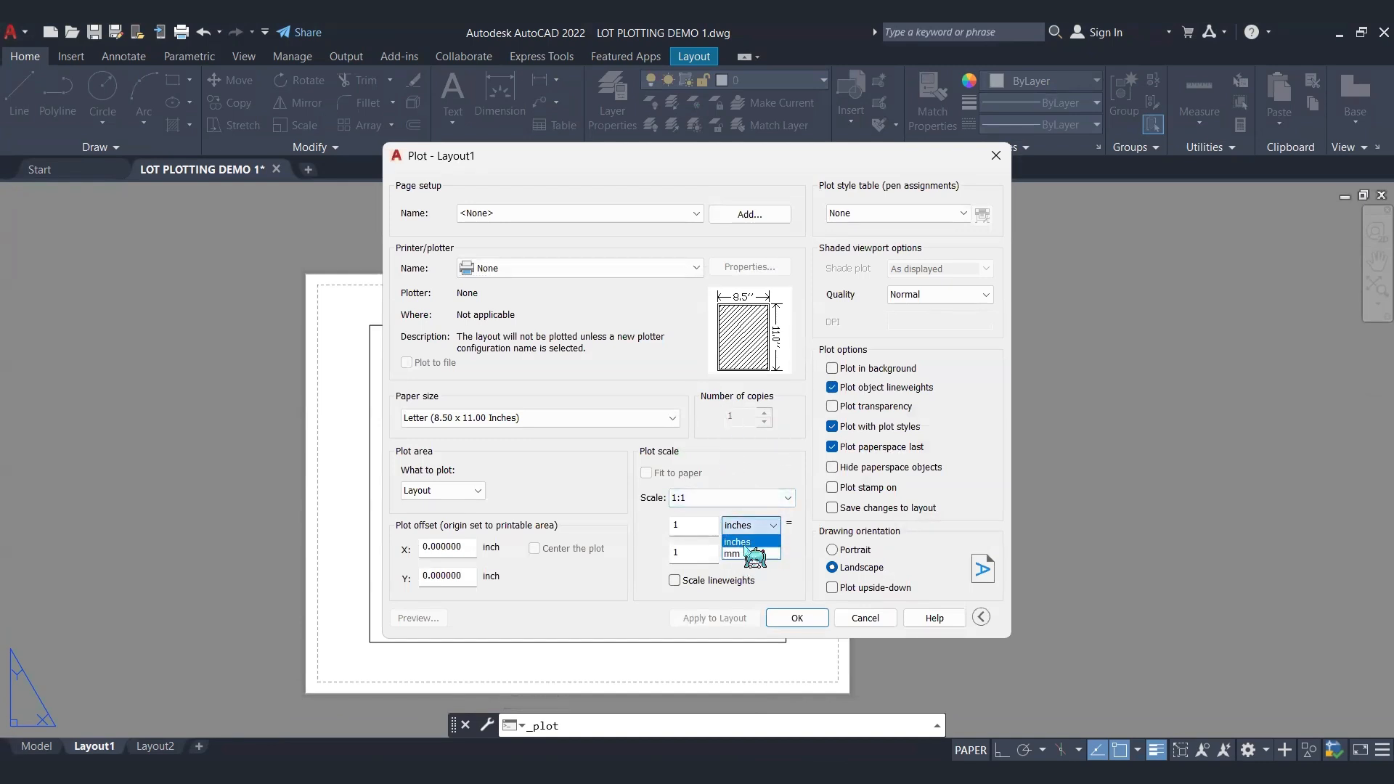
pyautogui.click(745, 554)
pyautogui.click(725, 498)
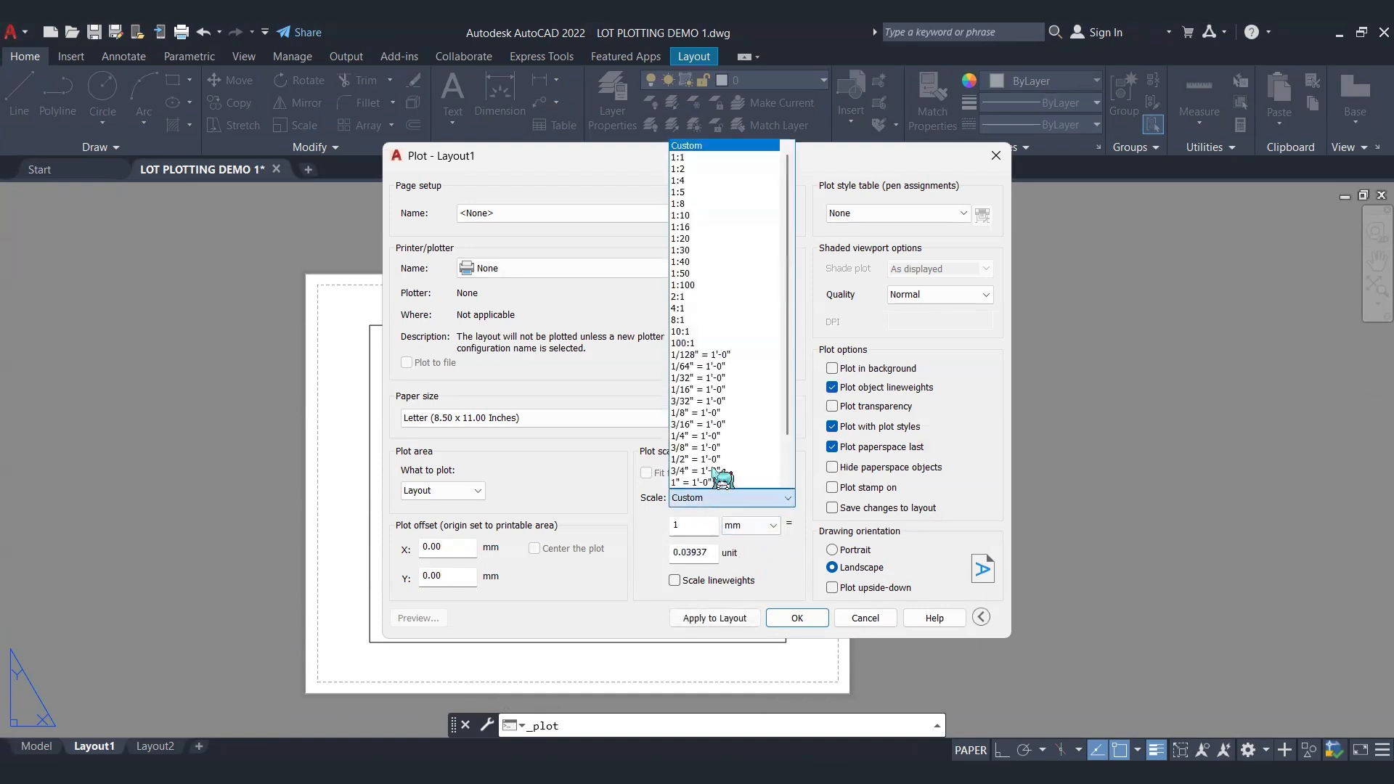
pyautogui.click(706, 158)
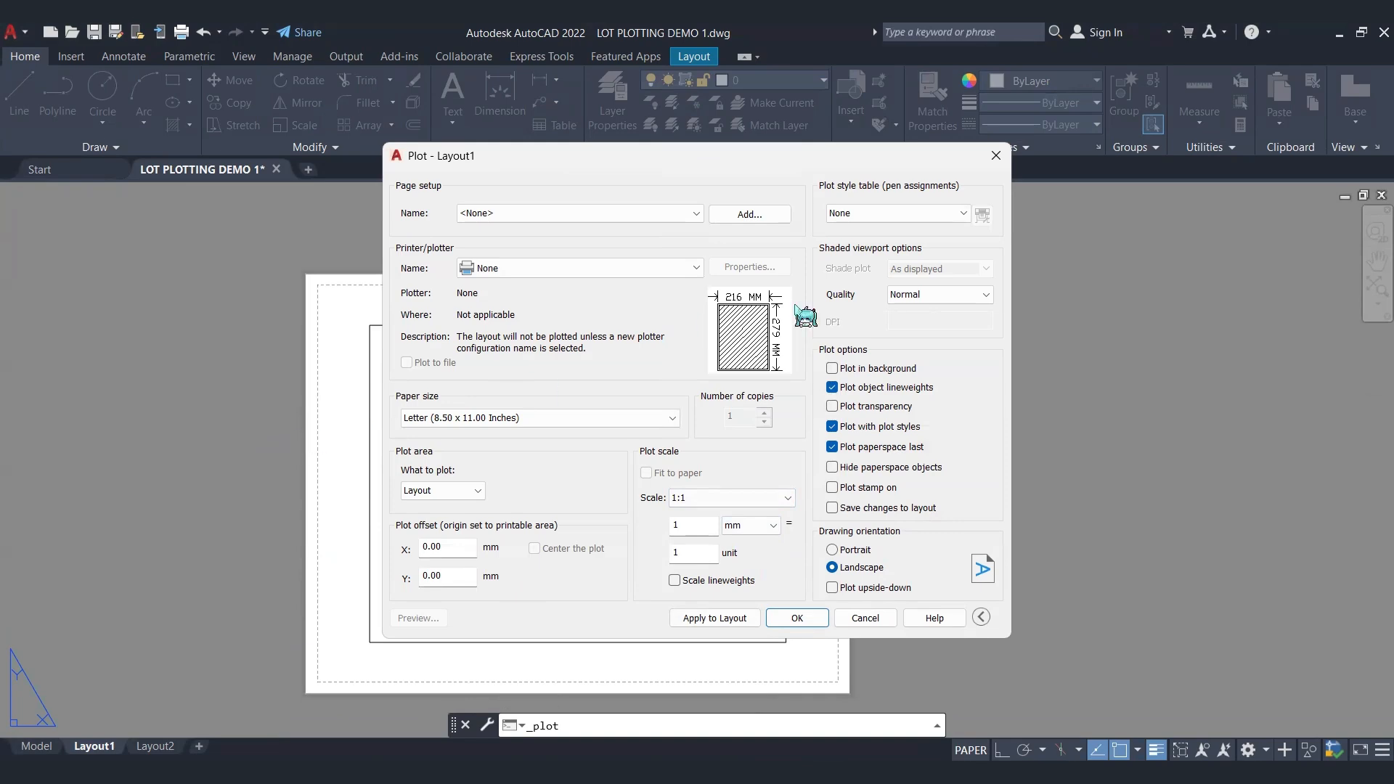
pyautogui.click(996, 157)
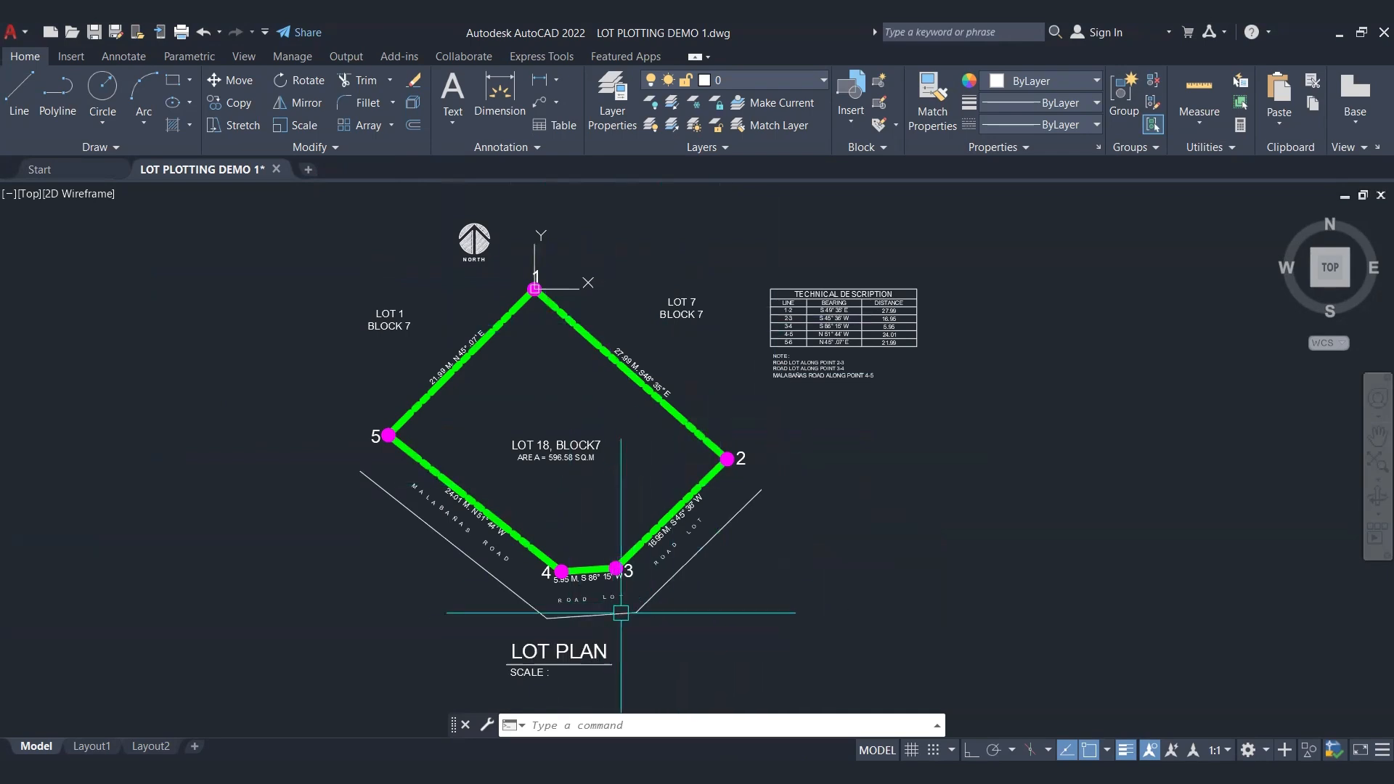
# Step: Scale the entire lot plan, including its table and labels, by a factor of 1000 from corner point 1
pyautogui.click(836, 320)
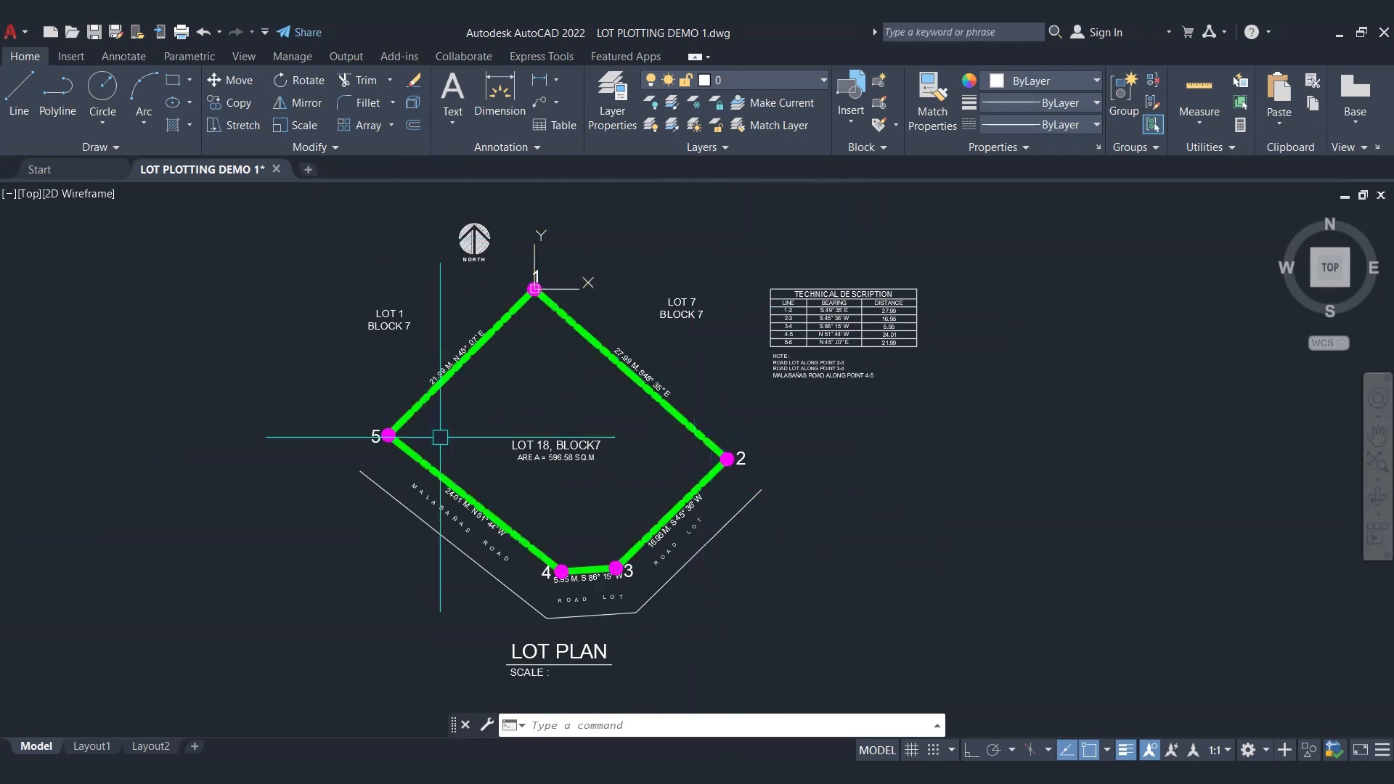
pyautogui.scroll(-2, 697, 497)
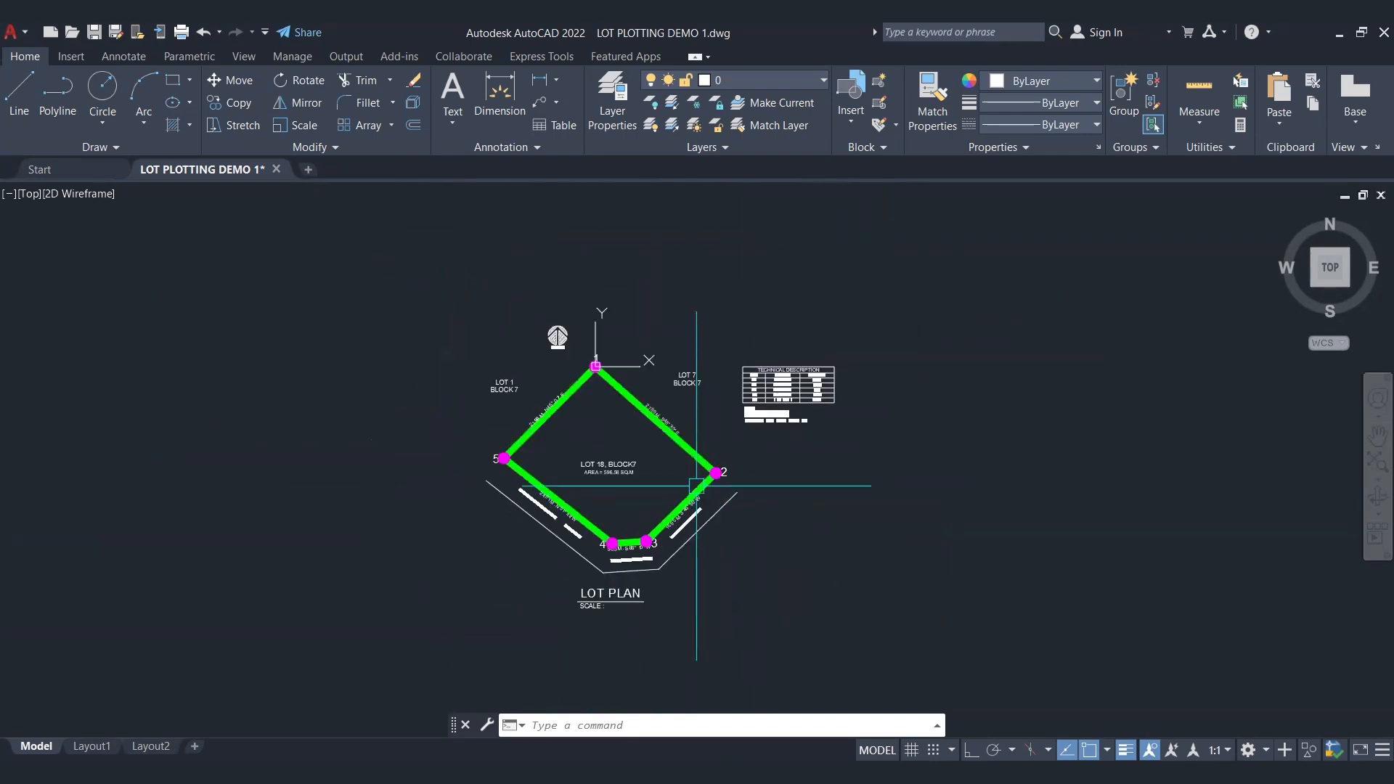
pyautogui.click(902, 258)
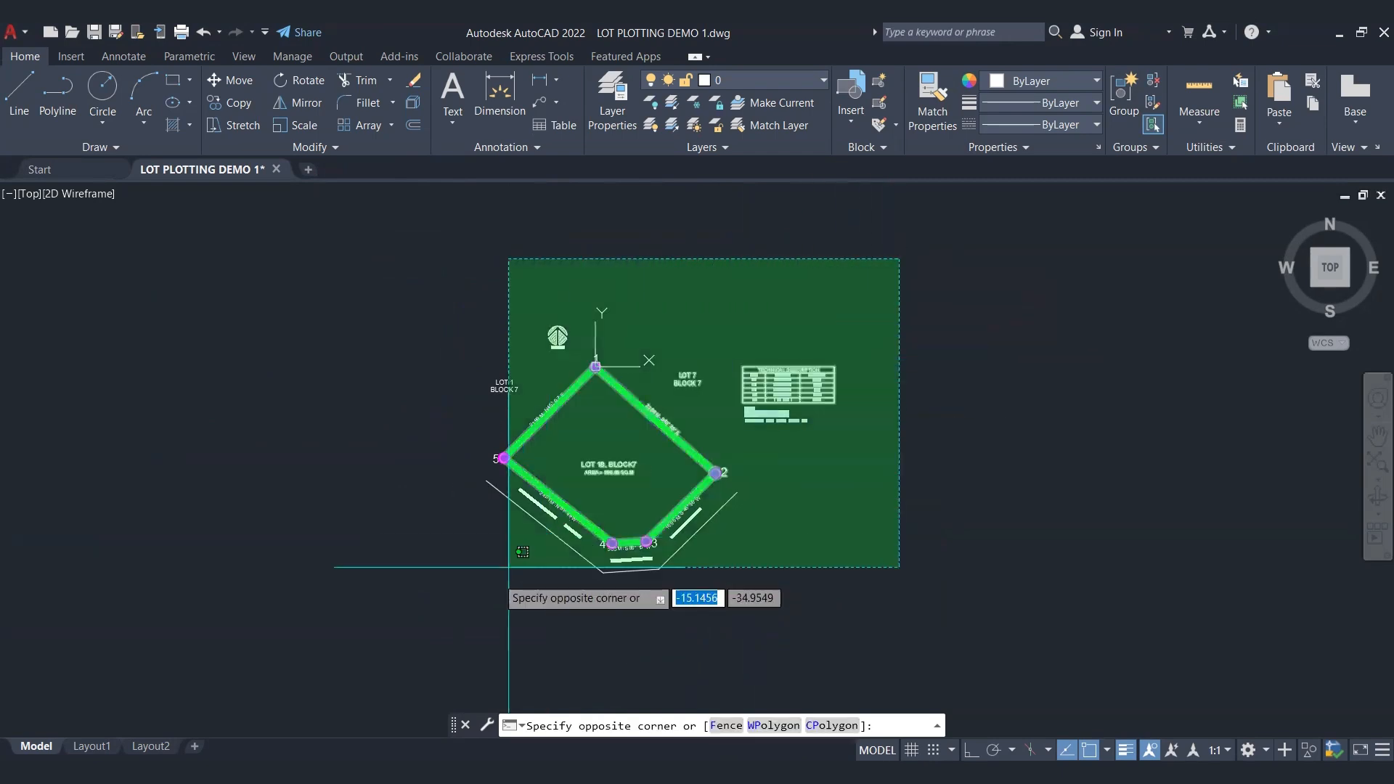
pyautogui.click(418, 615)
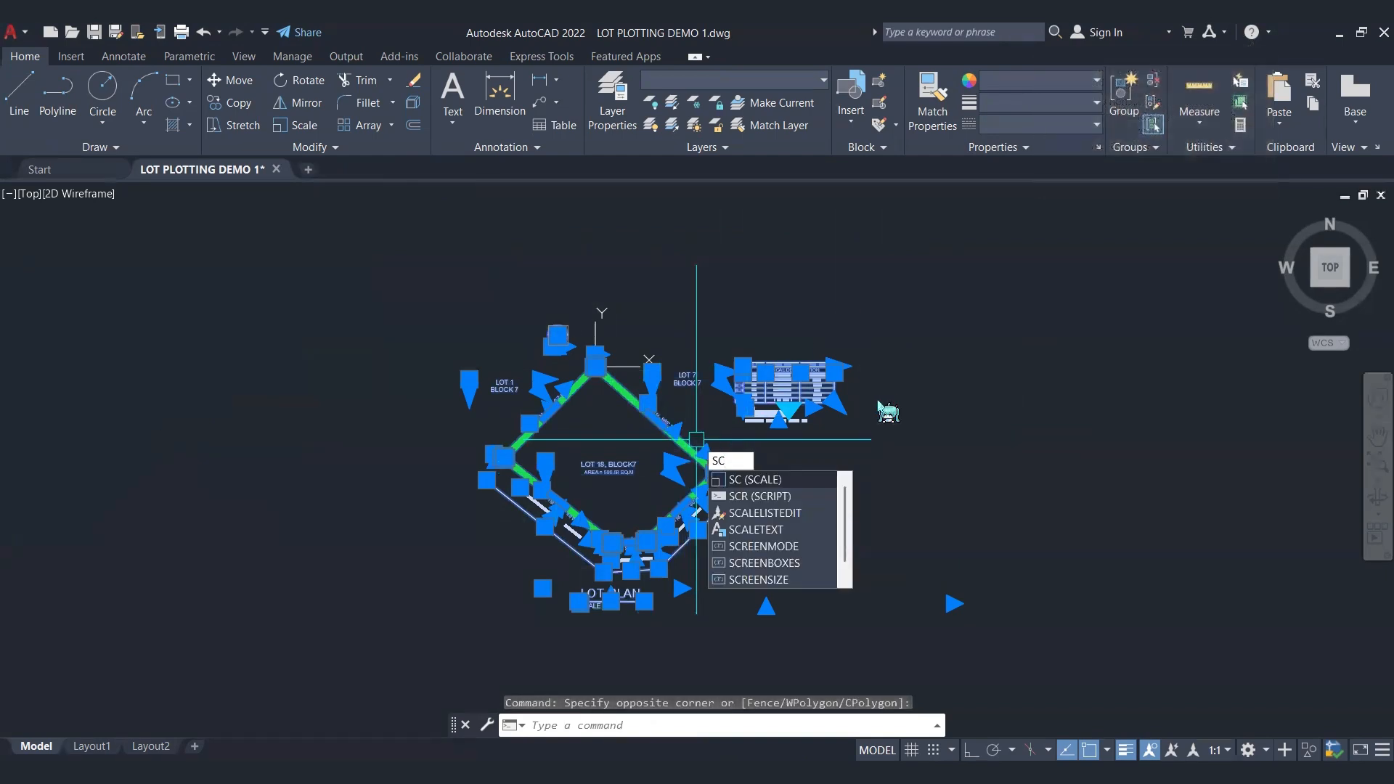
pyautogui.press('Return')
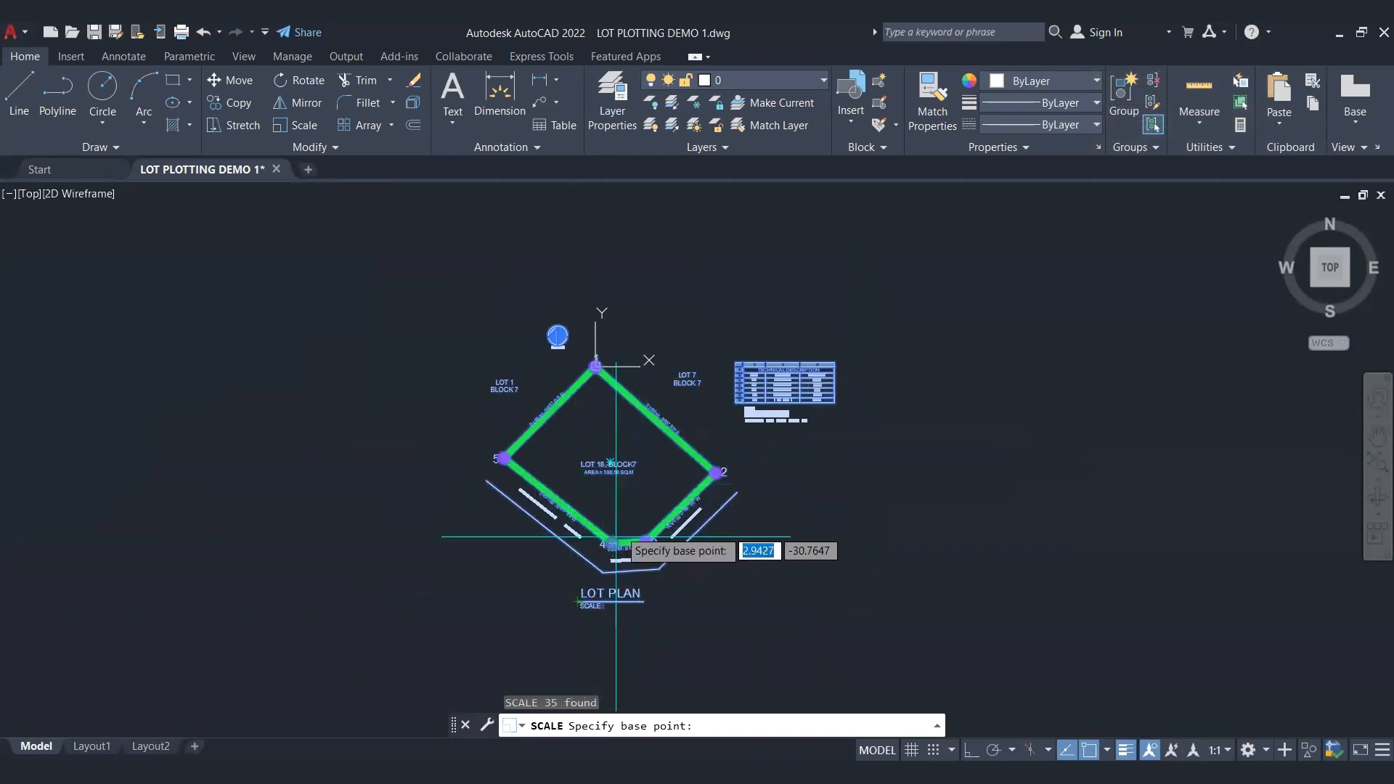
pyautogui.click(597, 367)
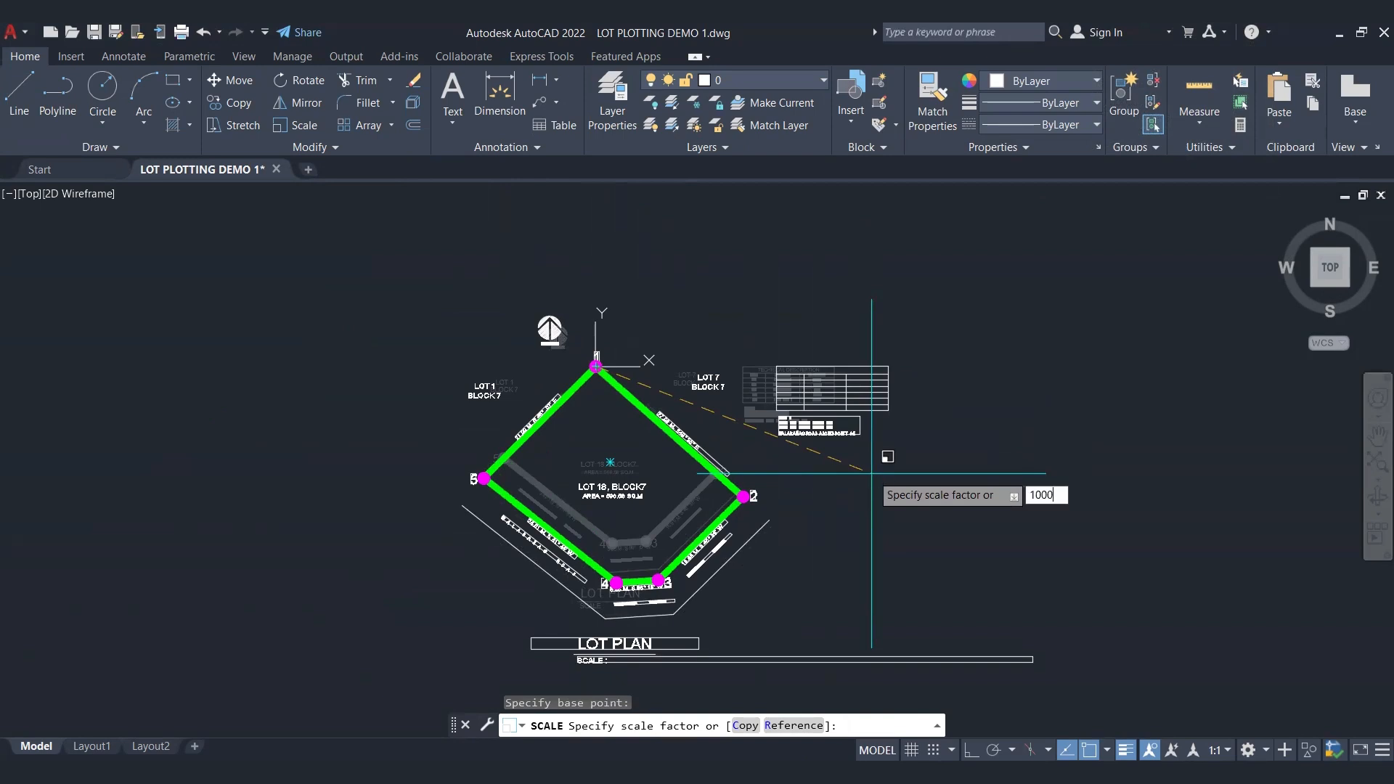
pyautogui.press('Return')
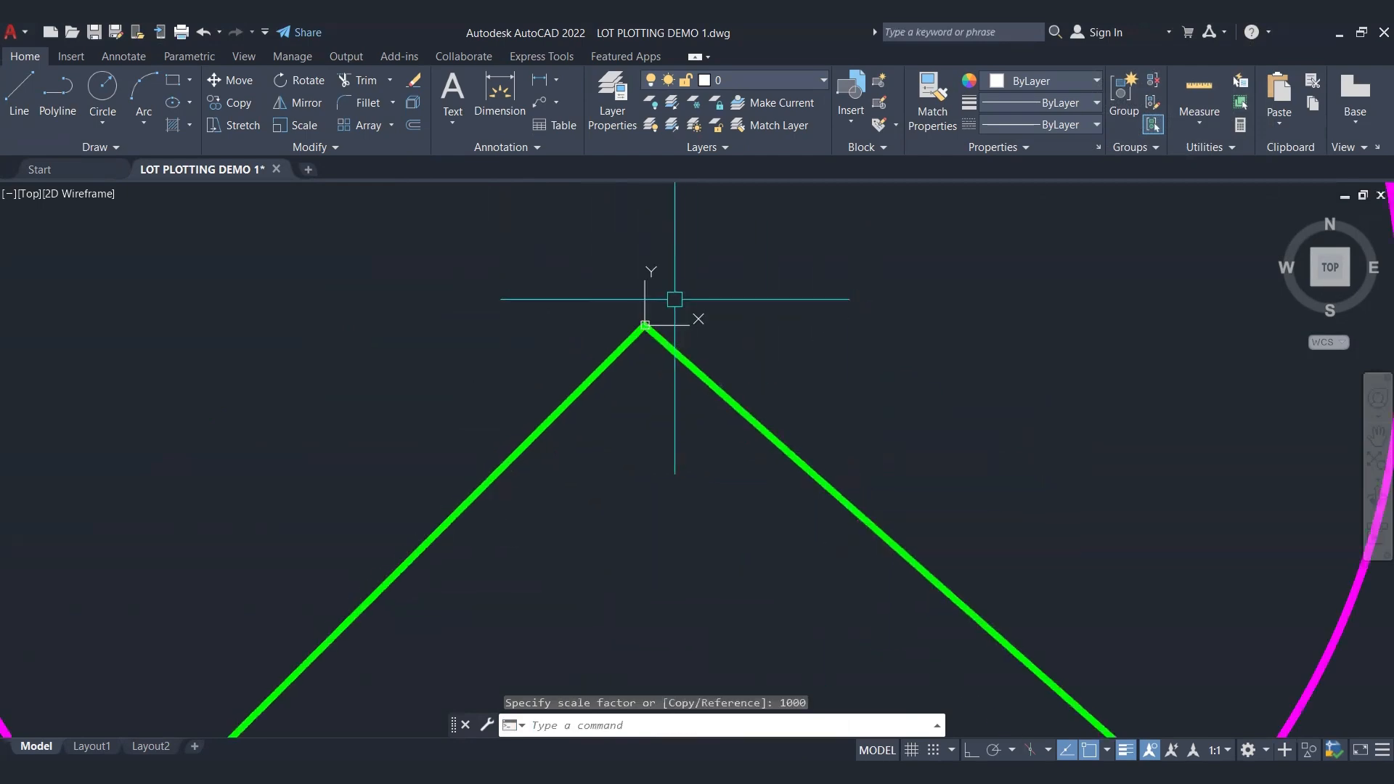
# Step: Examine the scaled lot plan as a whole and the boundary line and label between points 1 and 2
pyautogui.scroll(-5, 682, 324)
pyautogui.scroll(5, 702, 336)
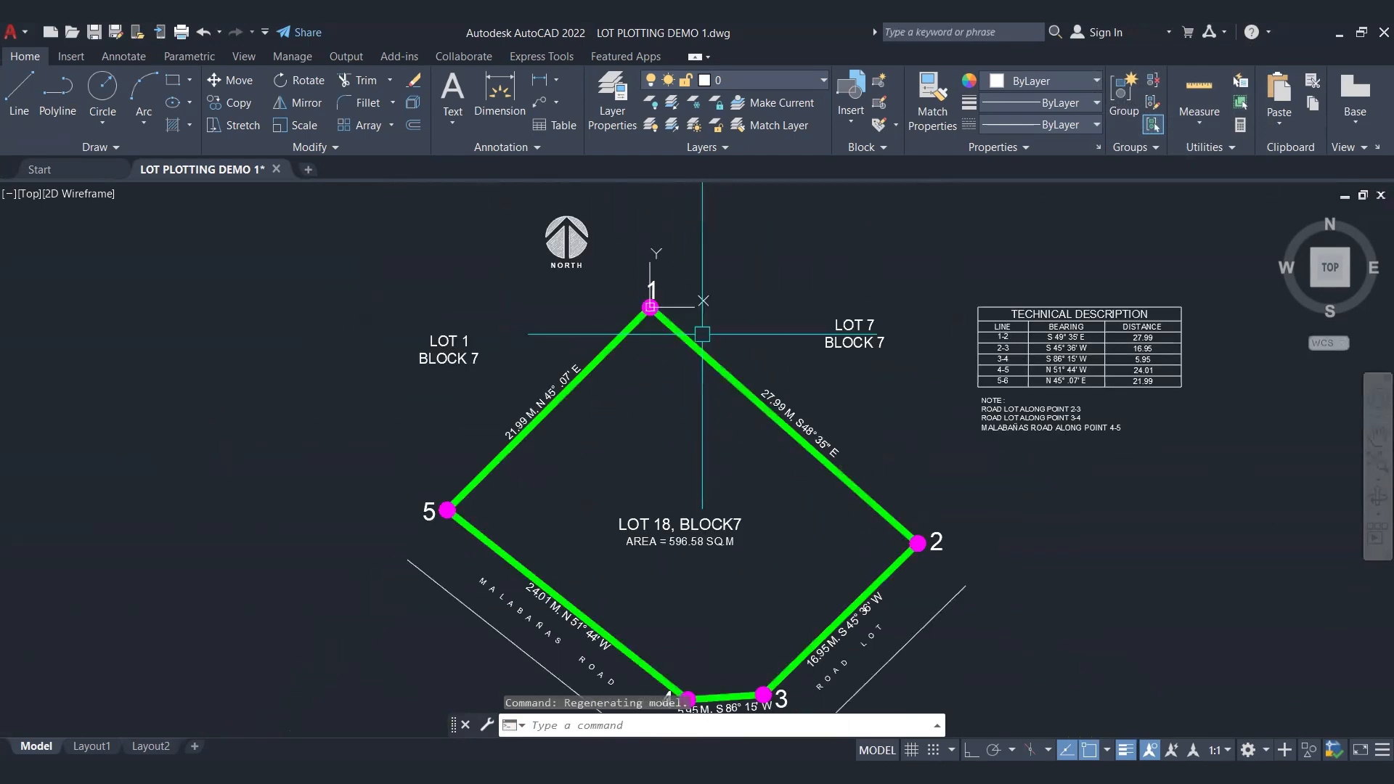
pyautogui.moveTo(877, 451)
pyautogui.mouseDown(button='middle')
pyautogui.moveTo(797, 339)
pyautogui.moveTo(752, 349)
pyautogui.mouseUp(button='middle')
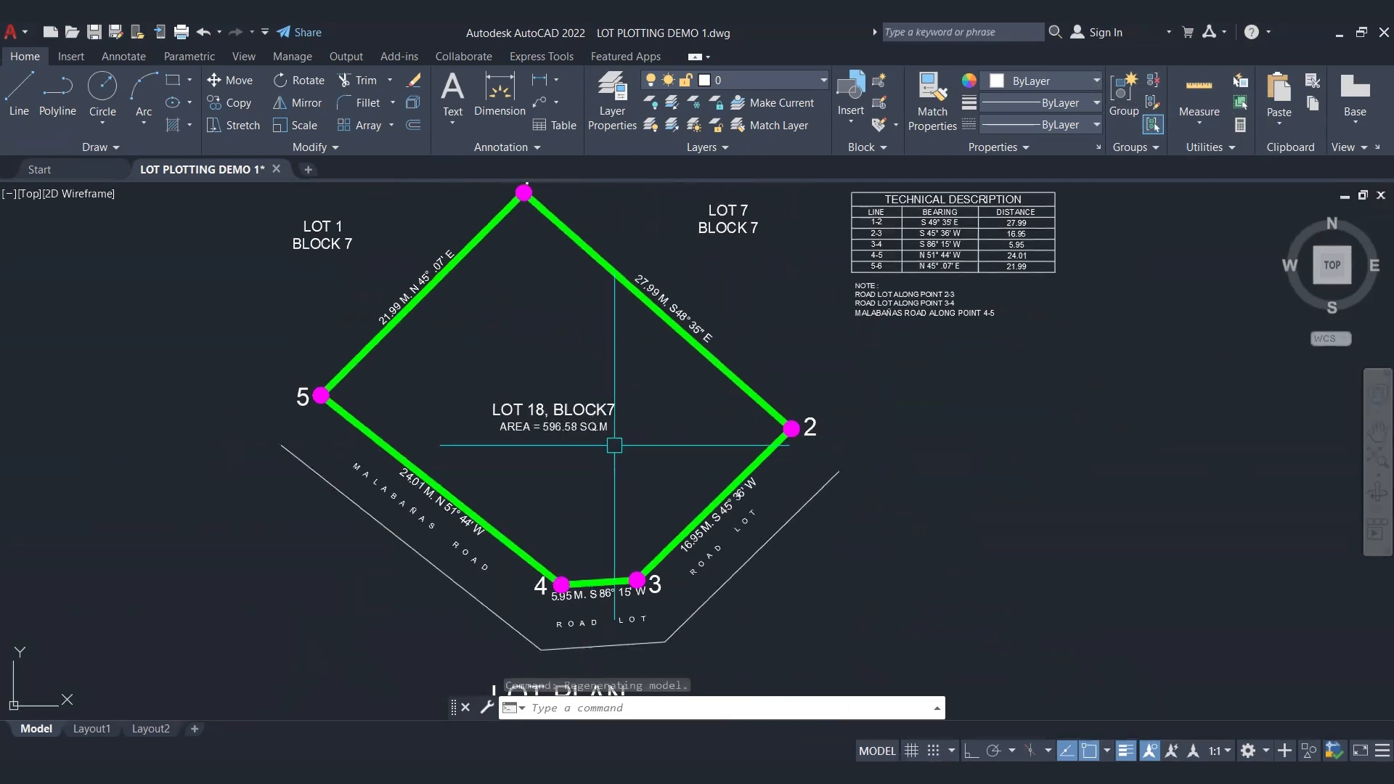
pyautogui.scroll(-2, 613, 445)
pyautogui.moveTo(576, 329)
pyautogui.mouseDown(button='middle')
pyautogui.moveTo(596, 372)
pyautogui.moveTo(608, 366)
pyautogui.mouseUp(button='middle')
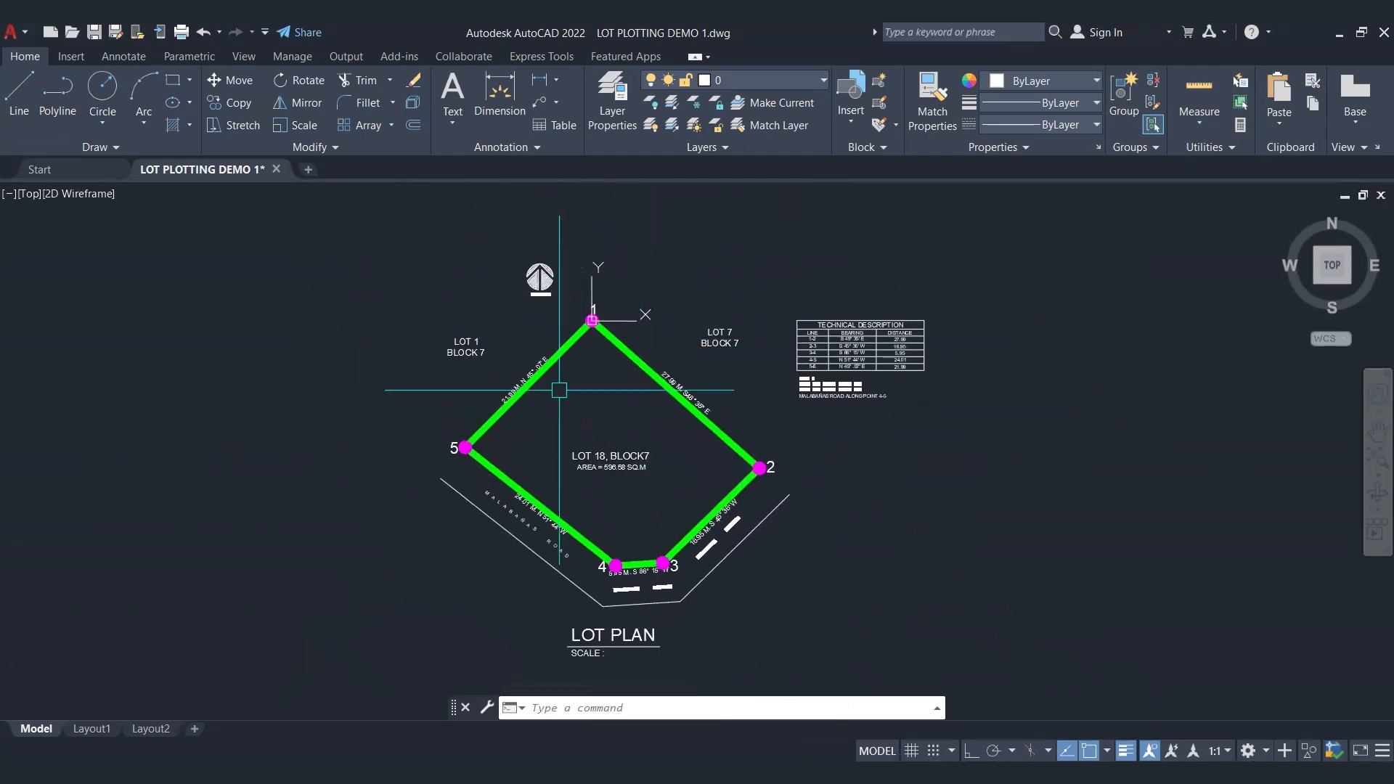
pyautogui.scroll(4, 694, 372)
pyautogui.scroll(4, 694, 372)
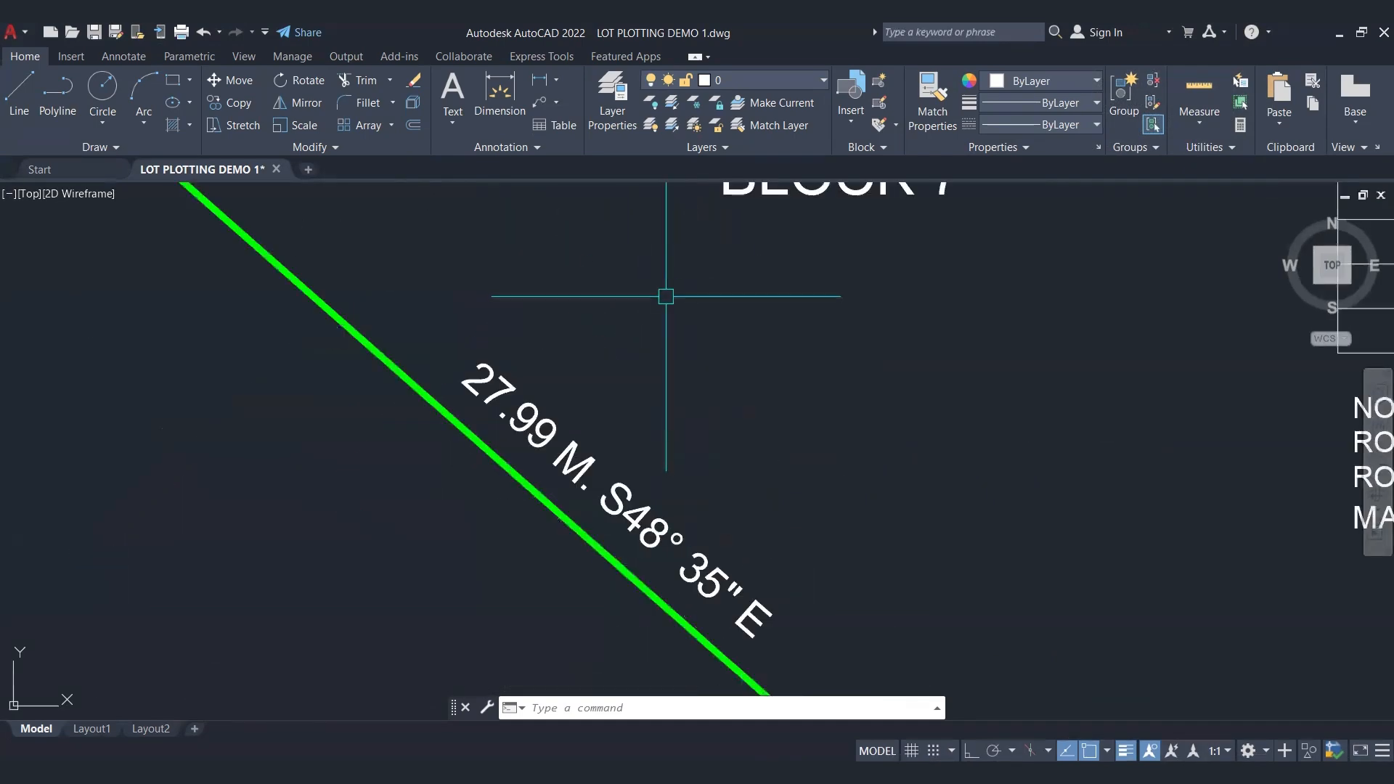
pyautogui.scroll(-6, 666, 298)
pyautogui.moveTo(678, 268)
pyautogui.mouseDown(button='middle')
pyautogui.moveTo(669, 321)
pyautogui.moveTo(695, 296)
pyautogui.mouseUp(button='middle')
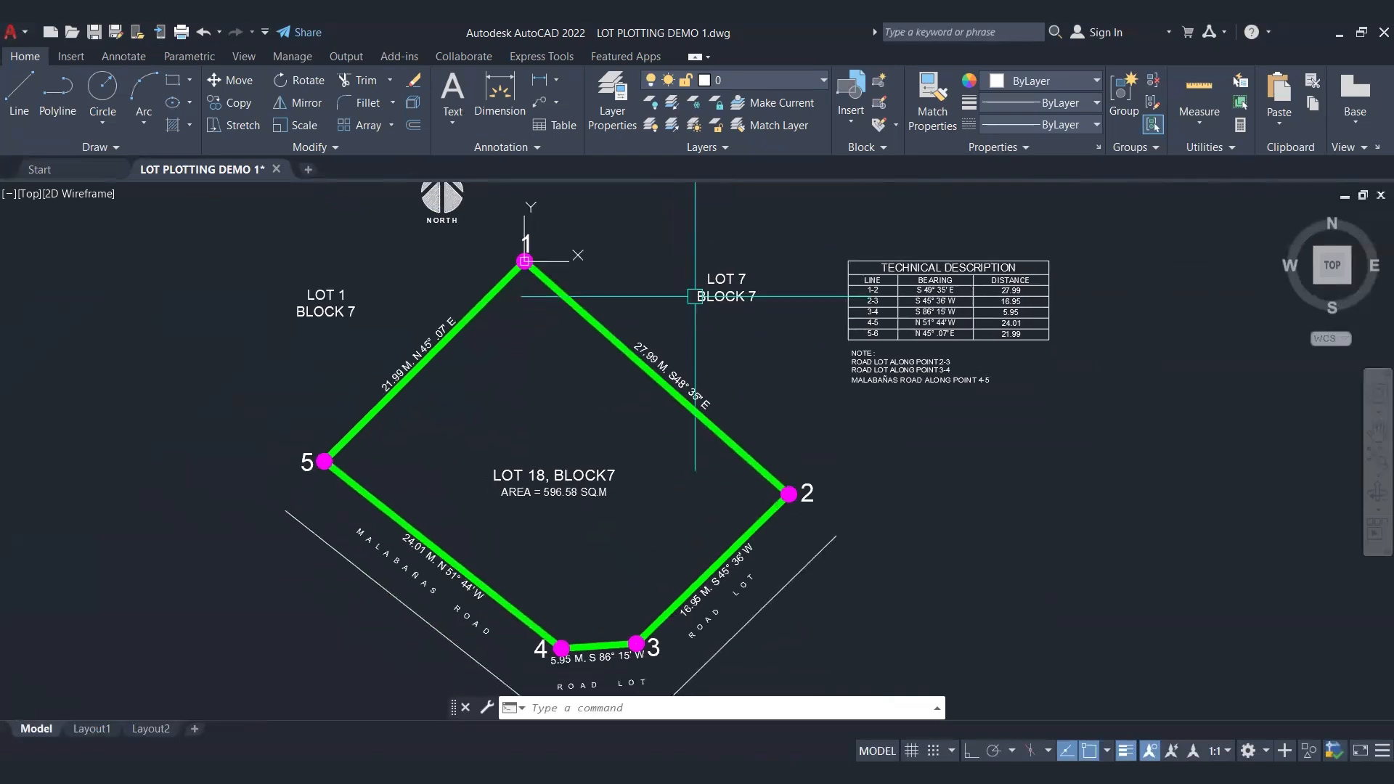
# Step: Add an aligned dimension from point 1 to point 2, placed just outside the boundary on the Lot 7 side
pyautogui.write('a')
pyautogui.press('Escape')
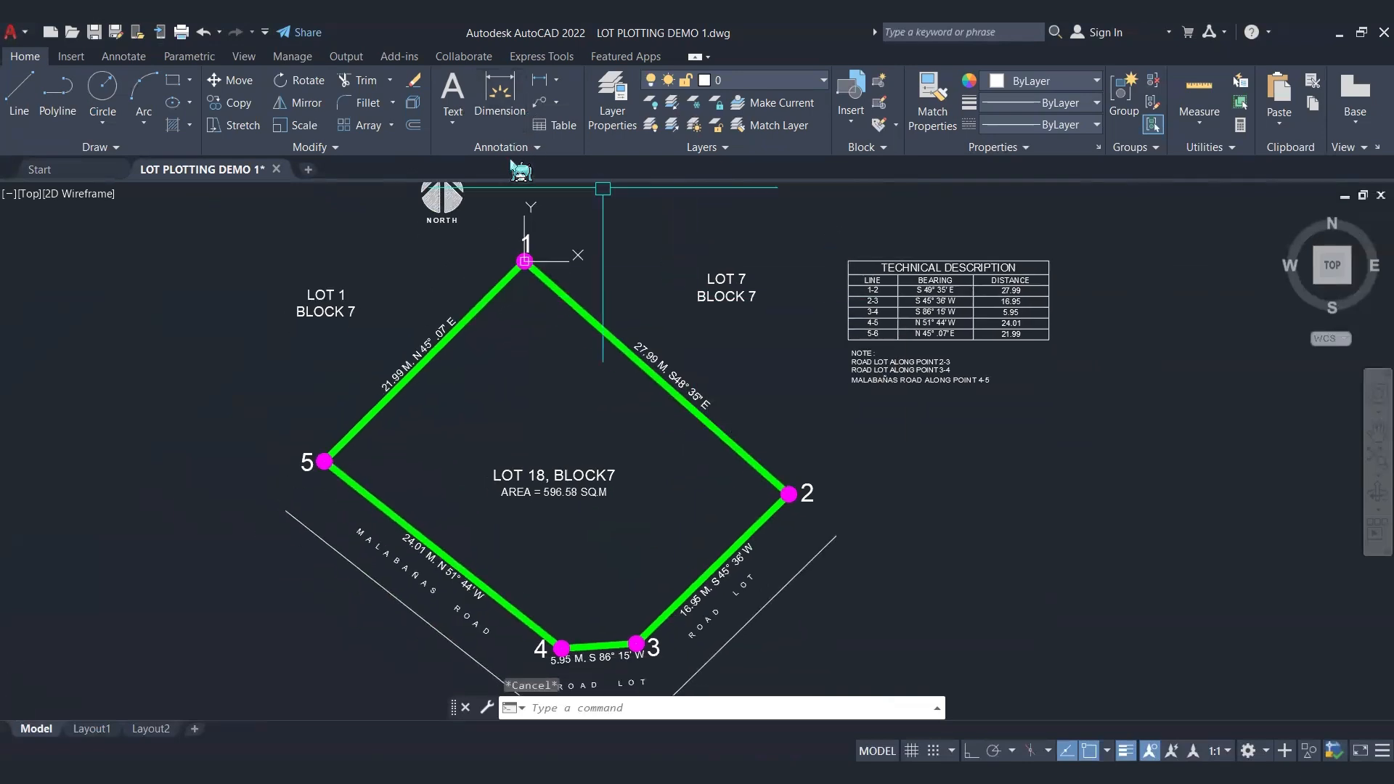
pyautogui.click(501, 147)
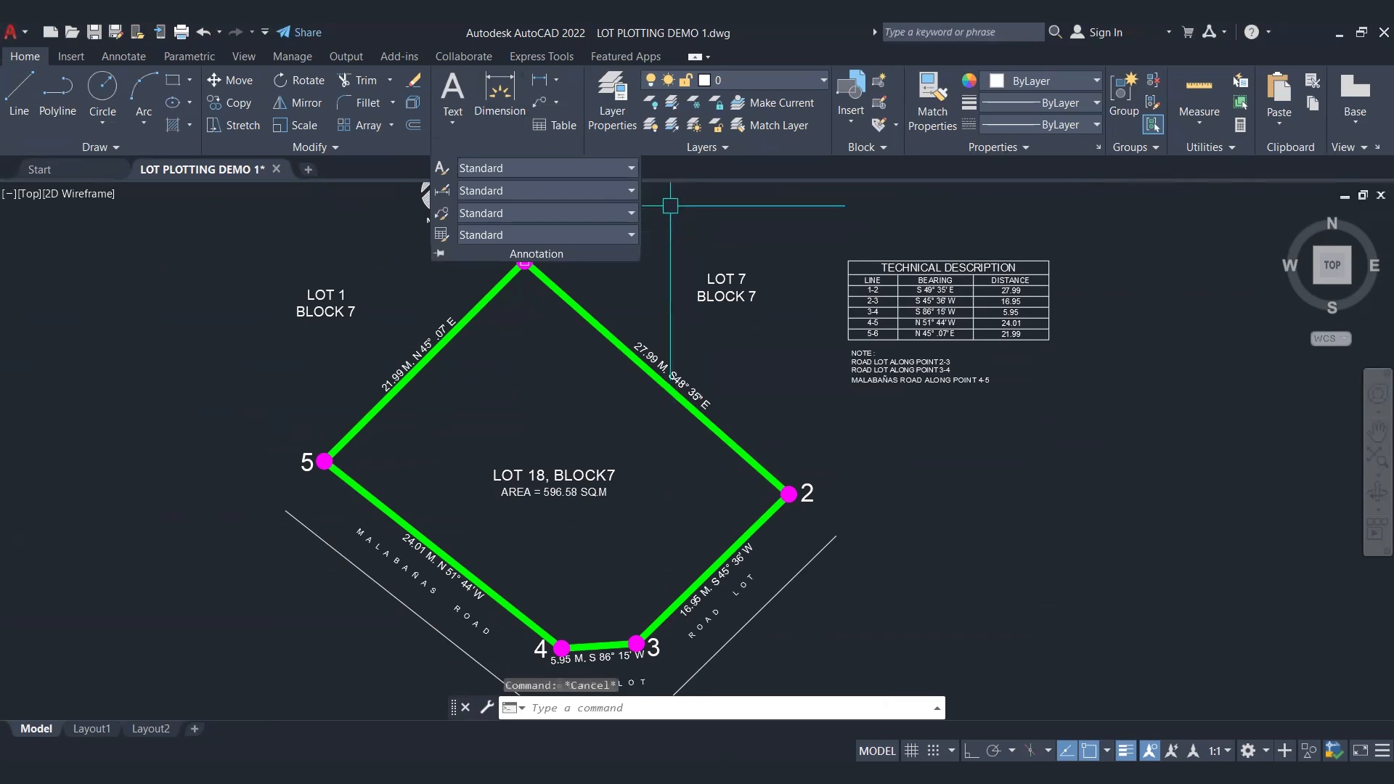
pyautogui.click(715, 276)
pyautogui.write('d')
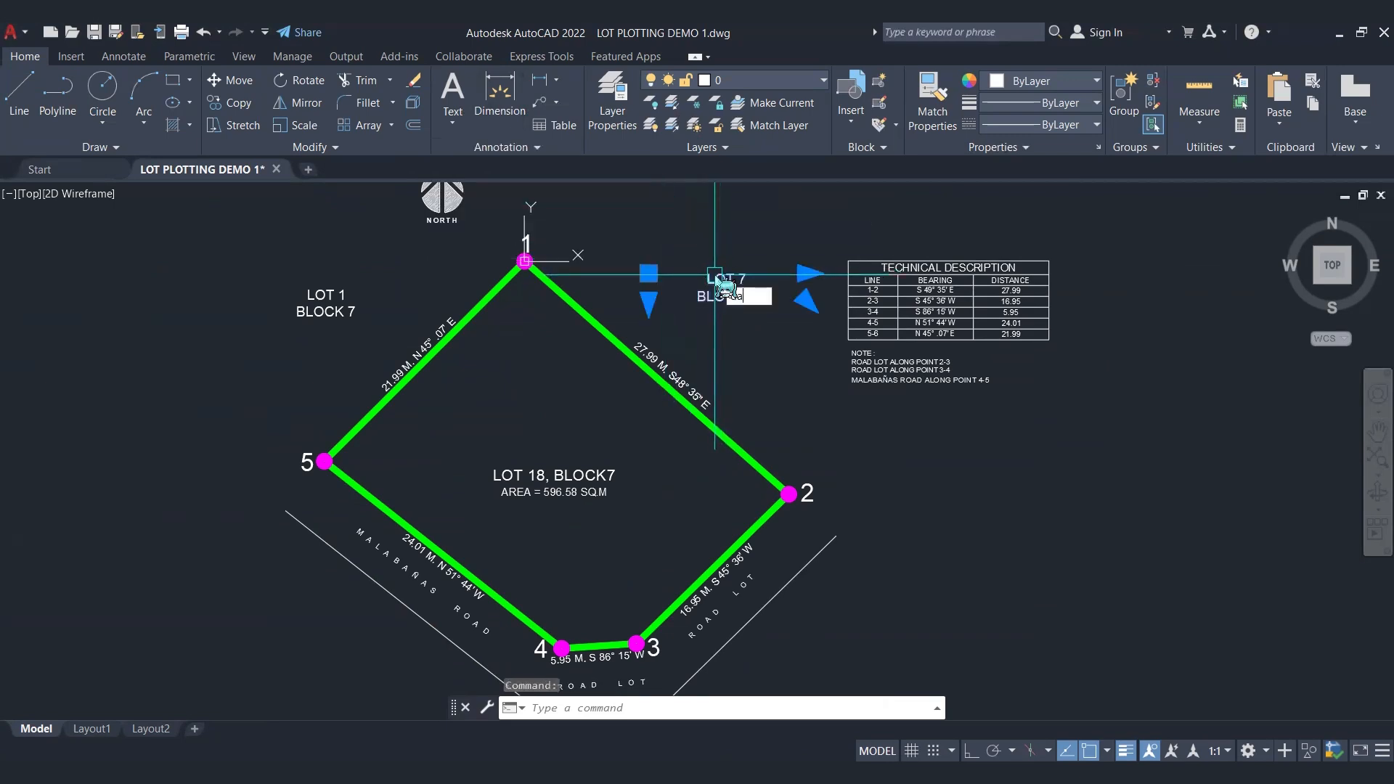
pyautogui.write('a')
pyautogui.press('Return')
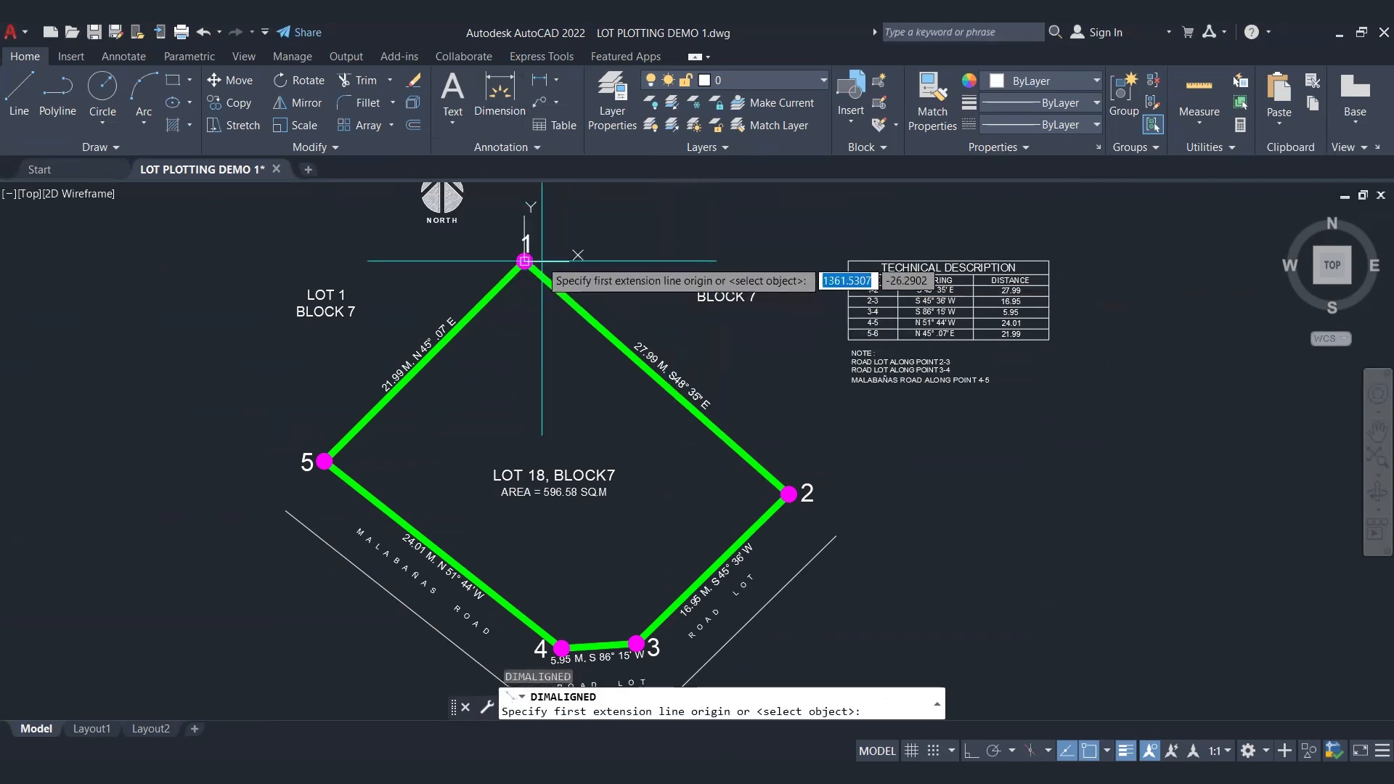
pyautogui.click(525, 262)
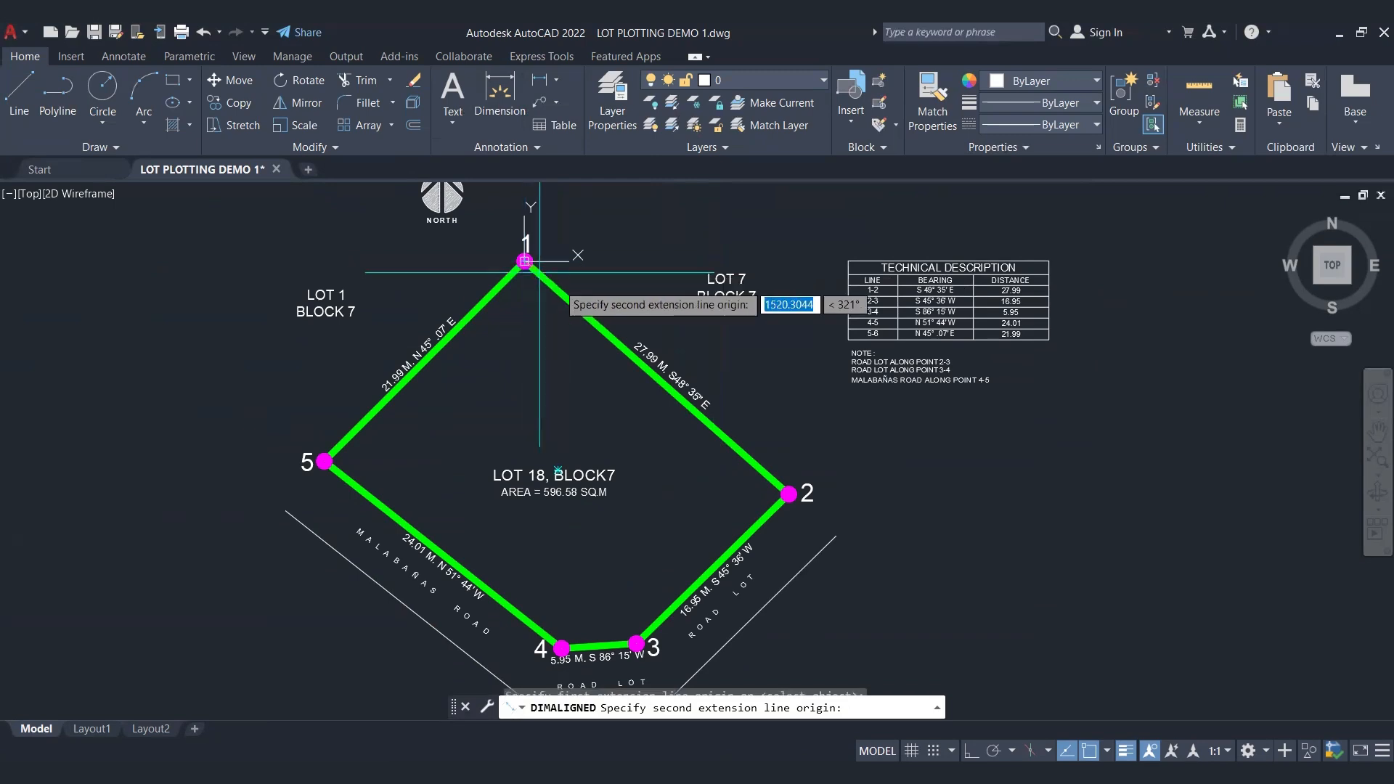
pyautogui.click(789, 494)
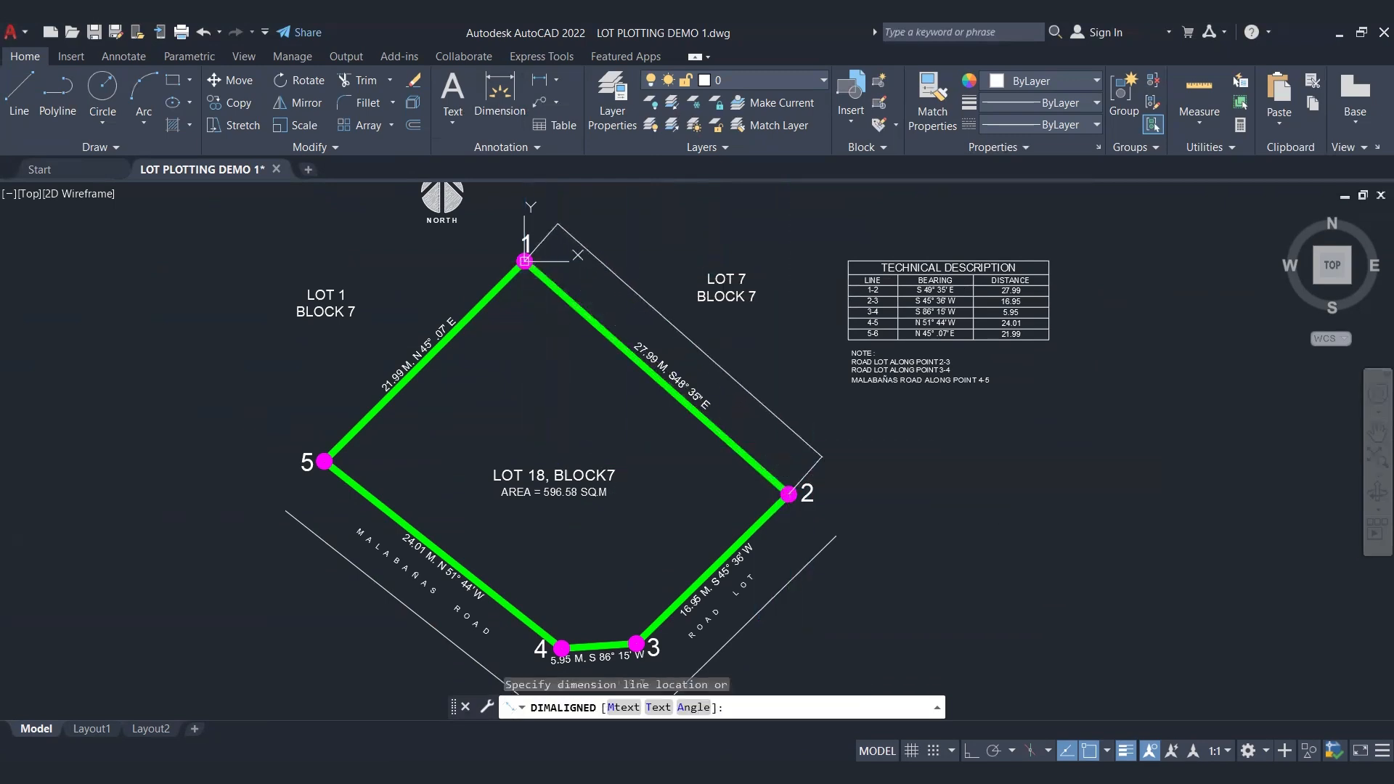
pyautogui.click(819, 455)
# Step: Select the aligned dimension along boundary line 1-2 and read its text up close
pyautogui.click(745, 340)
pyautogui.click(713, 376)
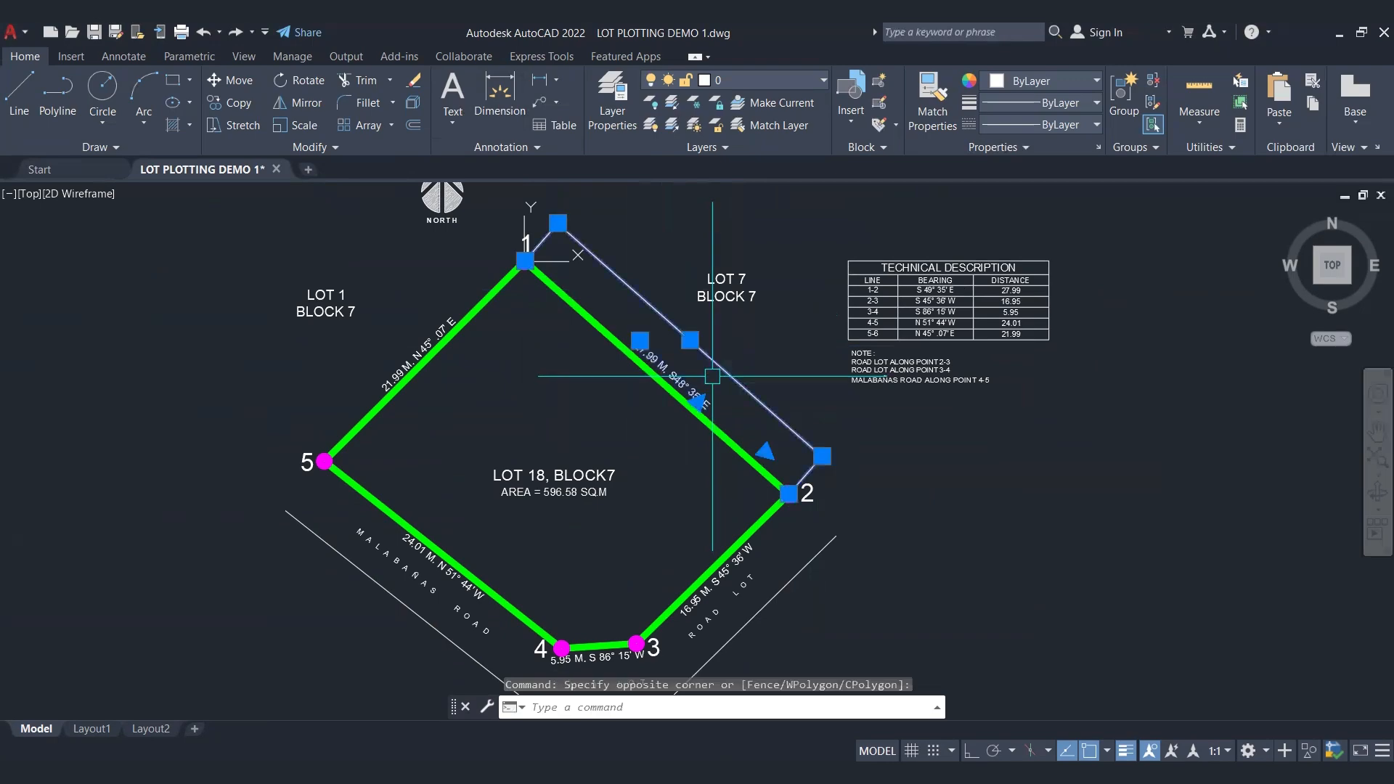
pyautogui.scroll(6, 712, 376)
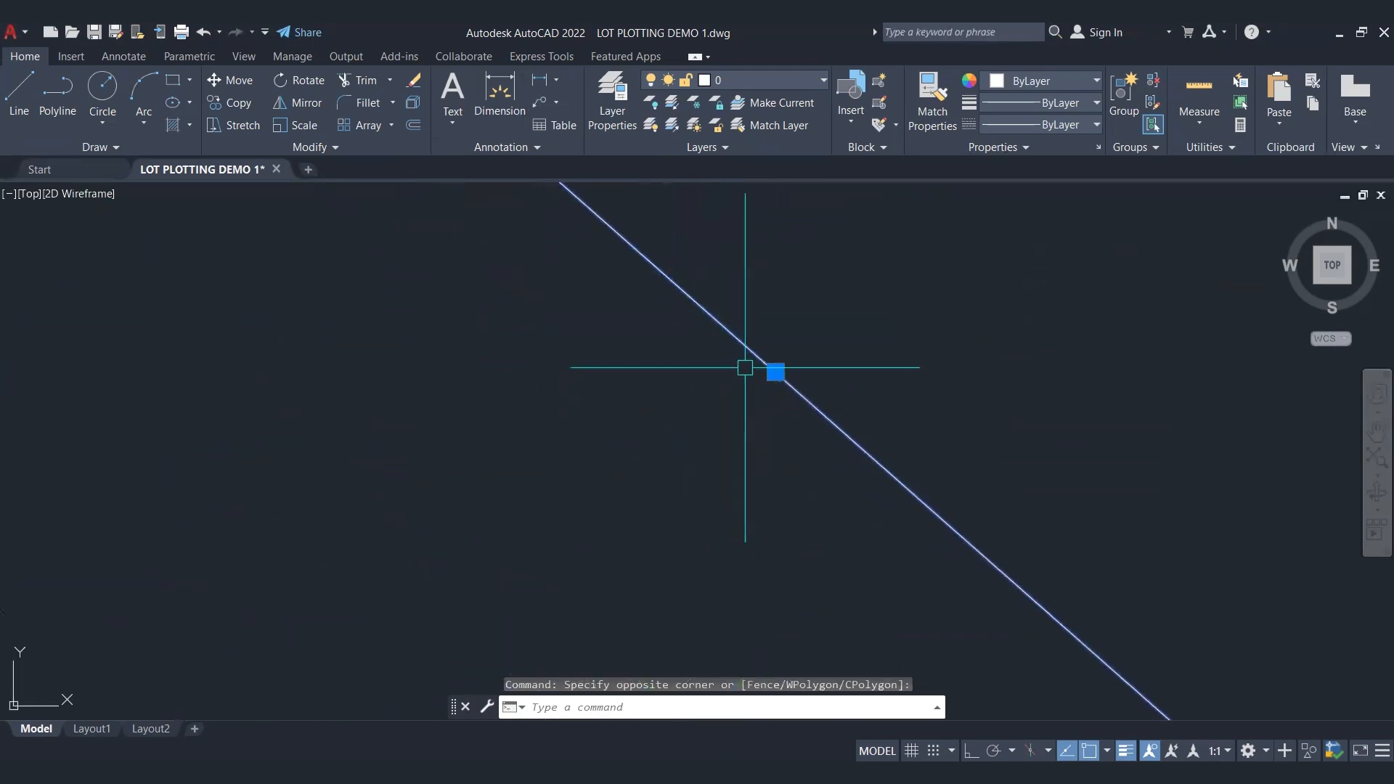
pyautogui.scroll(5, 786, 369)
pyautogui.scroll(5, 690, 389)
pyautogui.scroll(4, 632, 401)
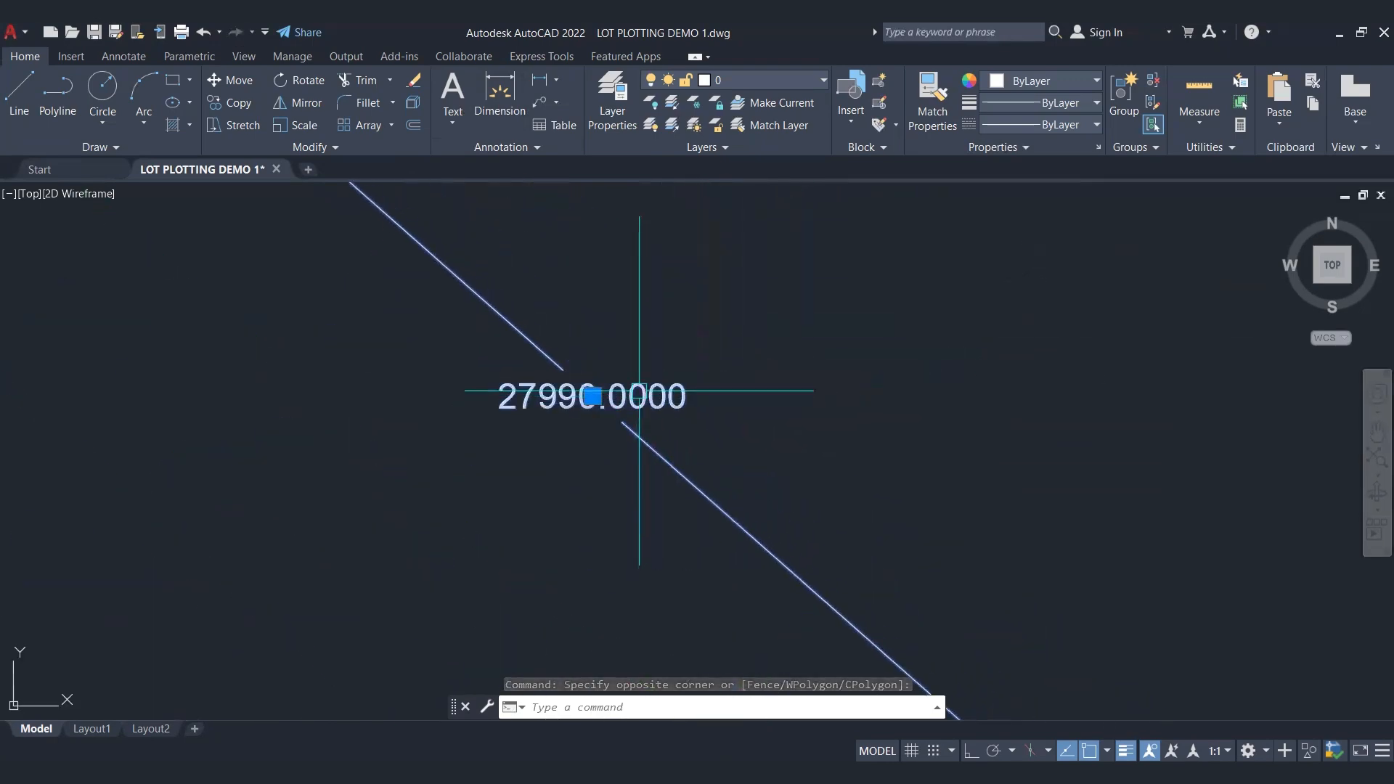
pyautogui.scroll(5, 521, 426)
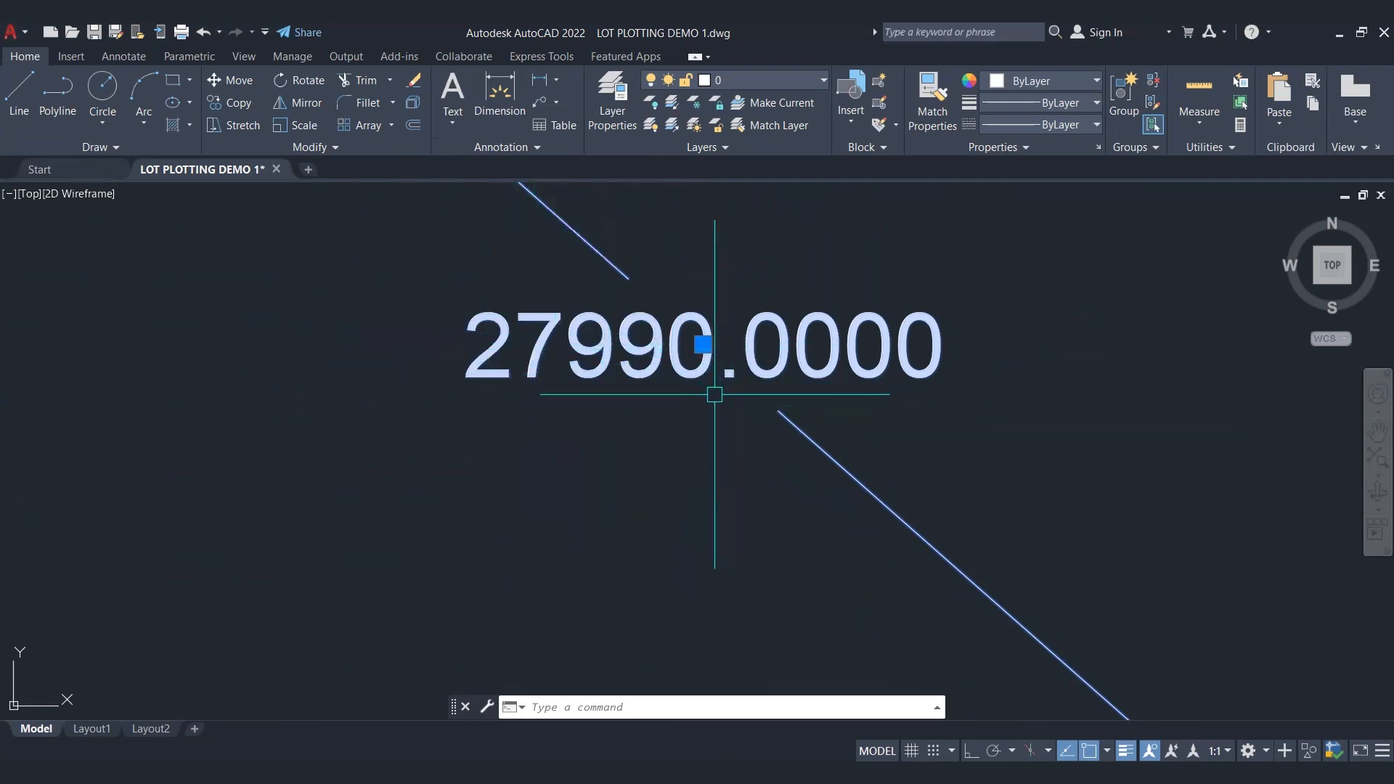
pyautogui.scroll(-2, 714, 395)
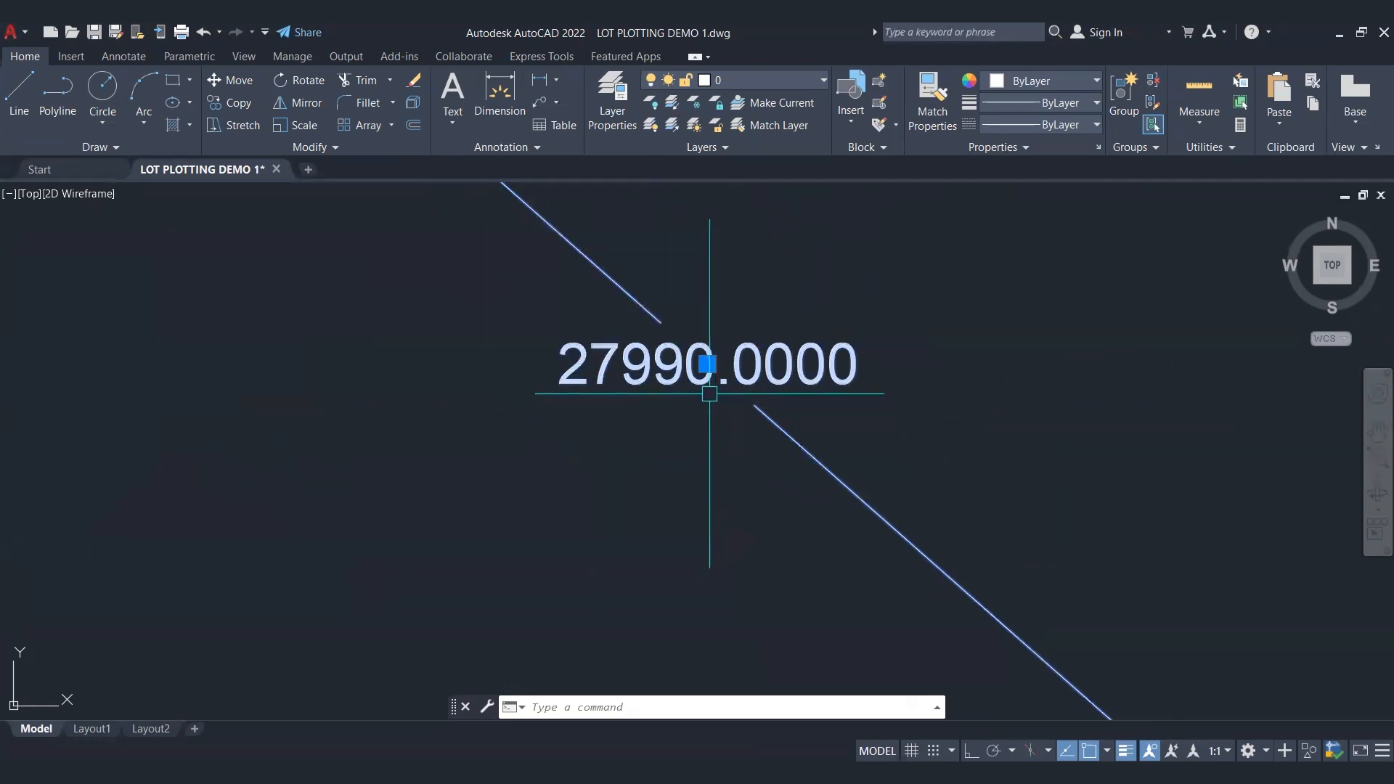
pyautogui.scroll(-10, 710, 392)
# Step: Delete the aligned dimension between points 1 and 2
pyautogui.moveTo(710, 392); pyautogui.dragTo(750, 373, button='middle')
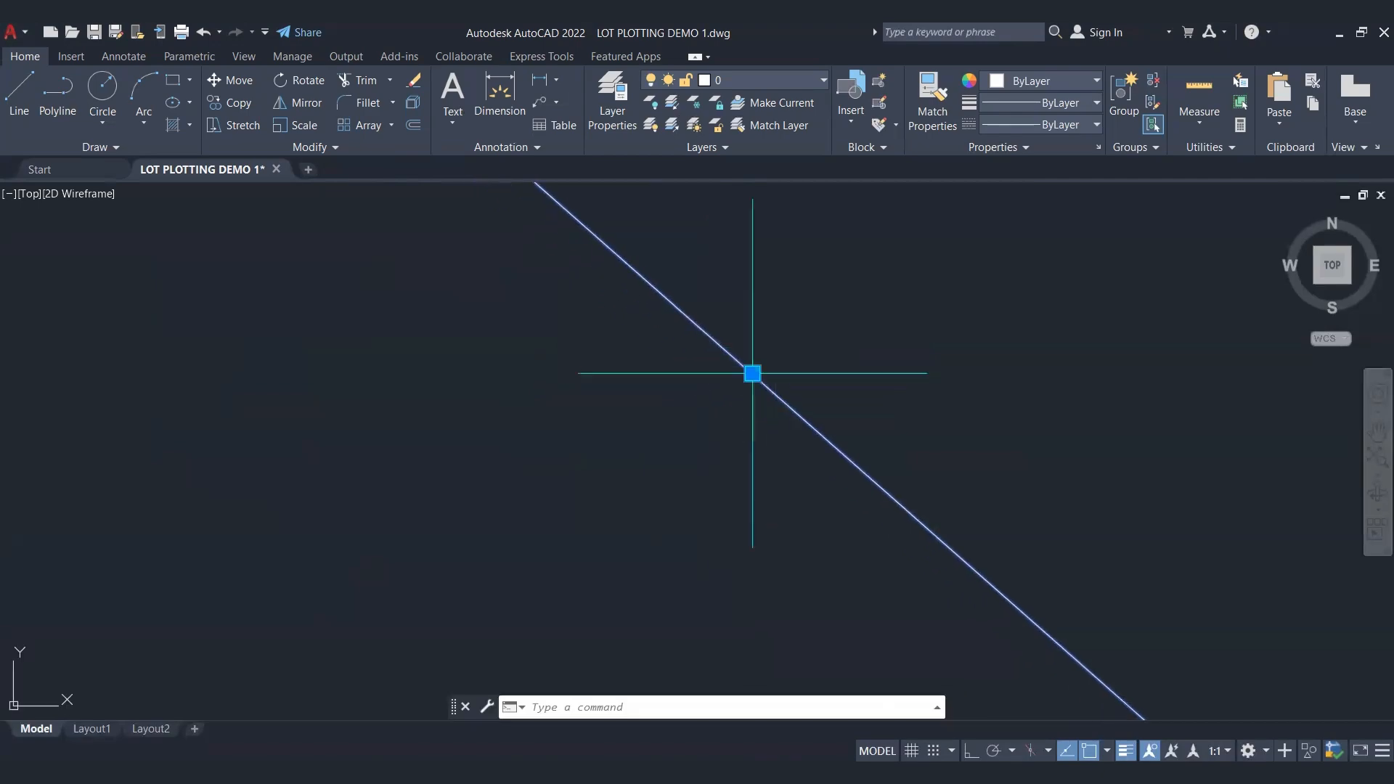
pyautogui.click(751, 467)
pyautogui.press('Delete')
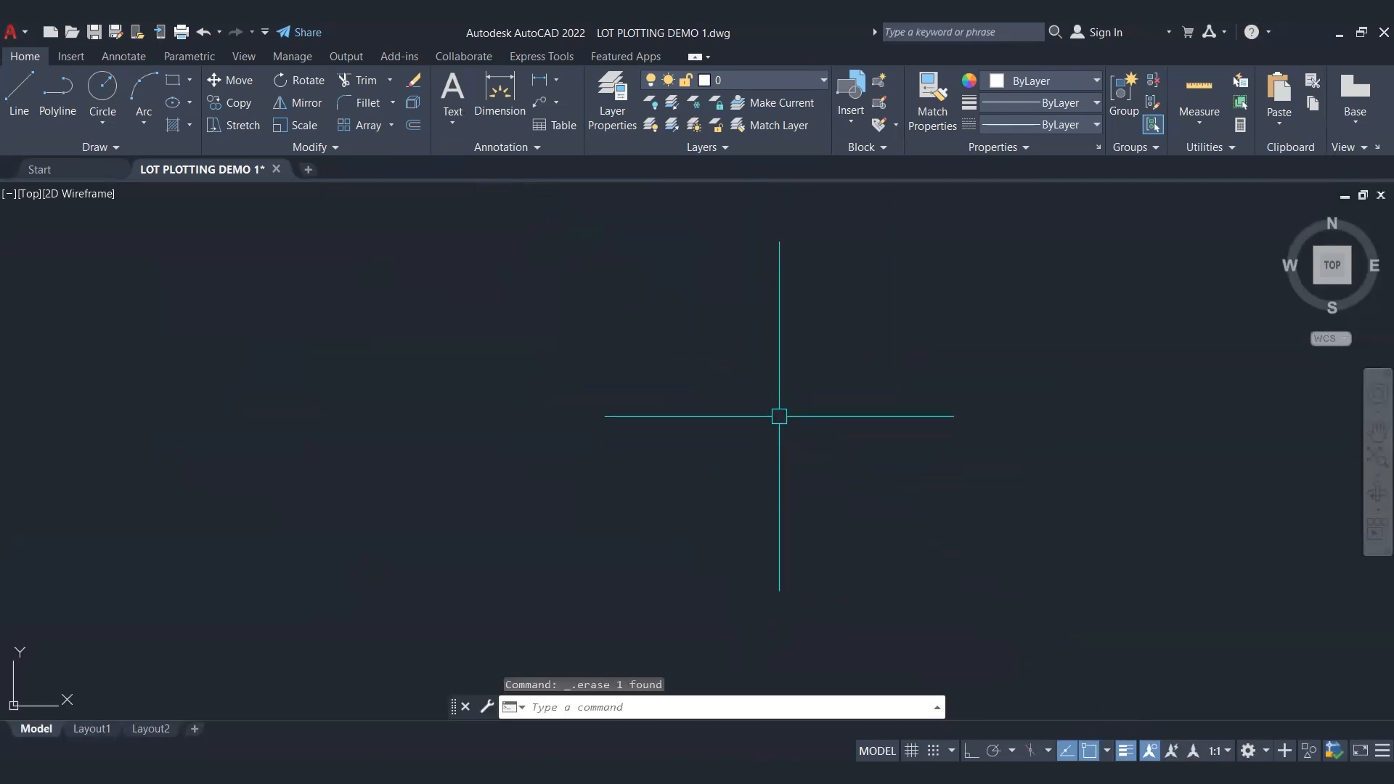
pyautogui.scroll(-10, 738, 351)
pyautogui.scroll(-3, 736, 344)
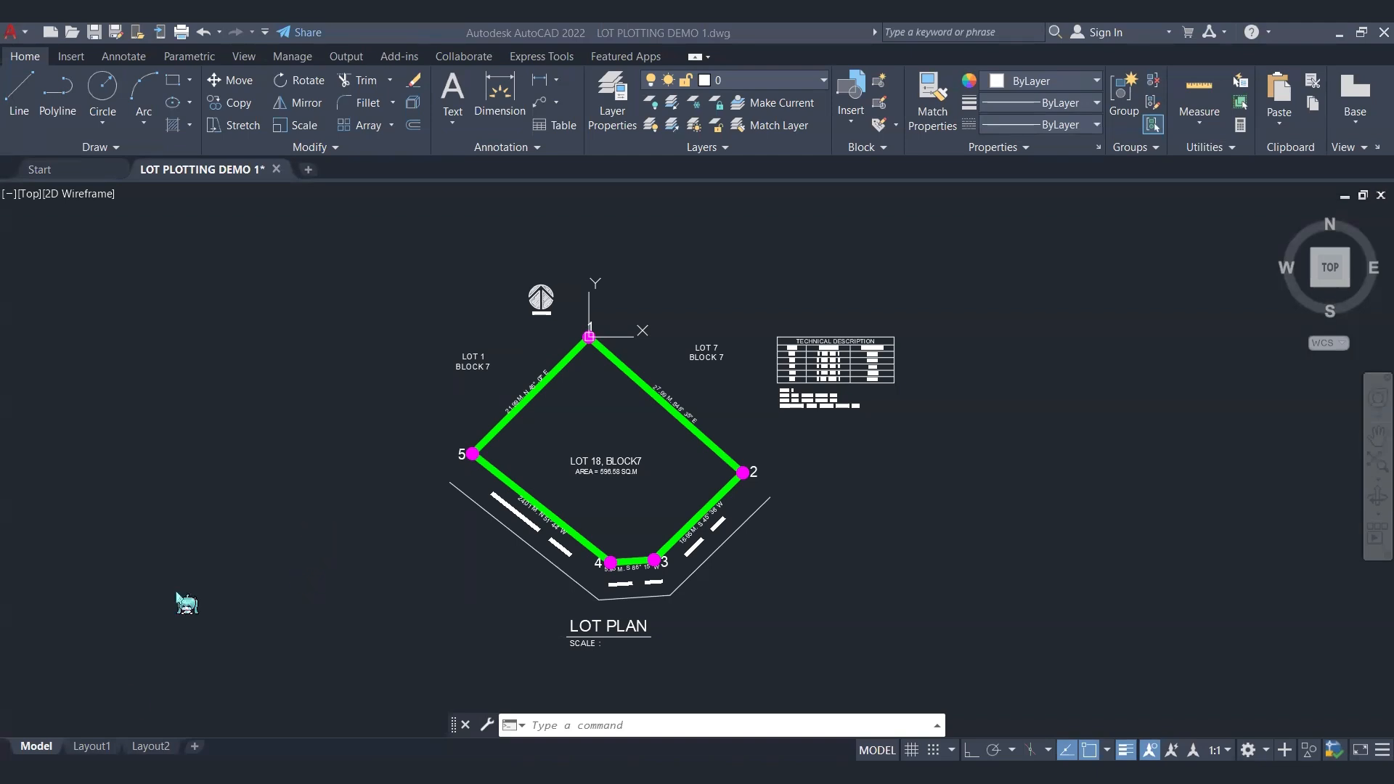
# Step: Switch to Layout1 and open its plot settings for a single sheet
pyautogui.moveTo(91, 751)
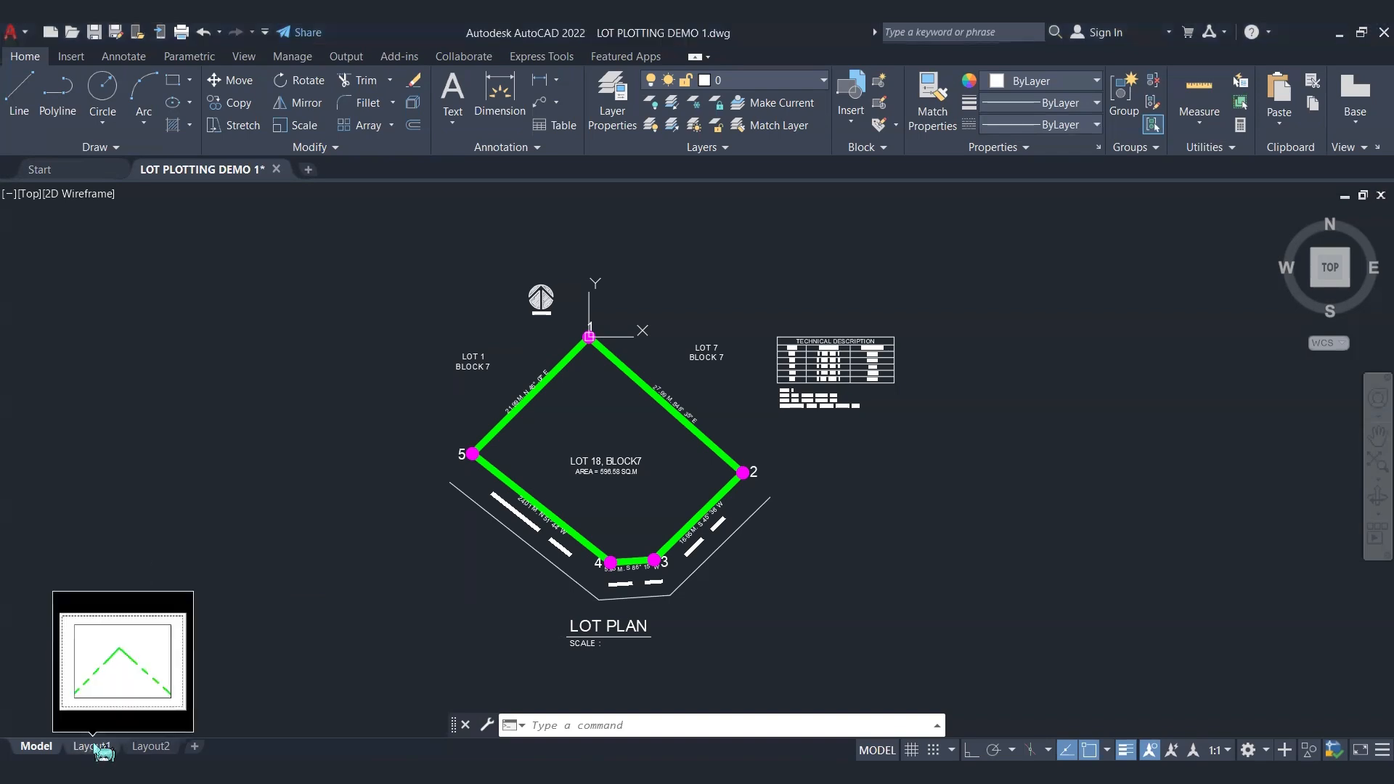
pyautogui.click(93, 746)
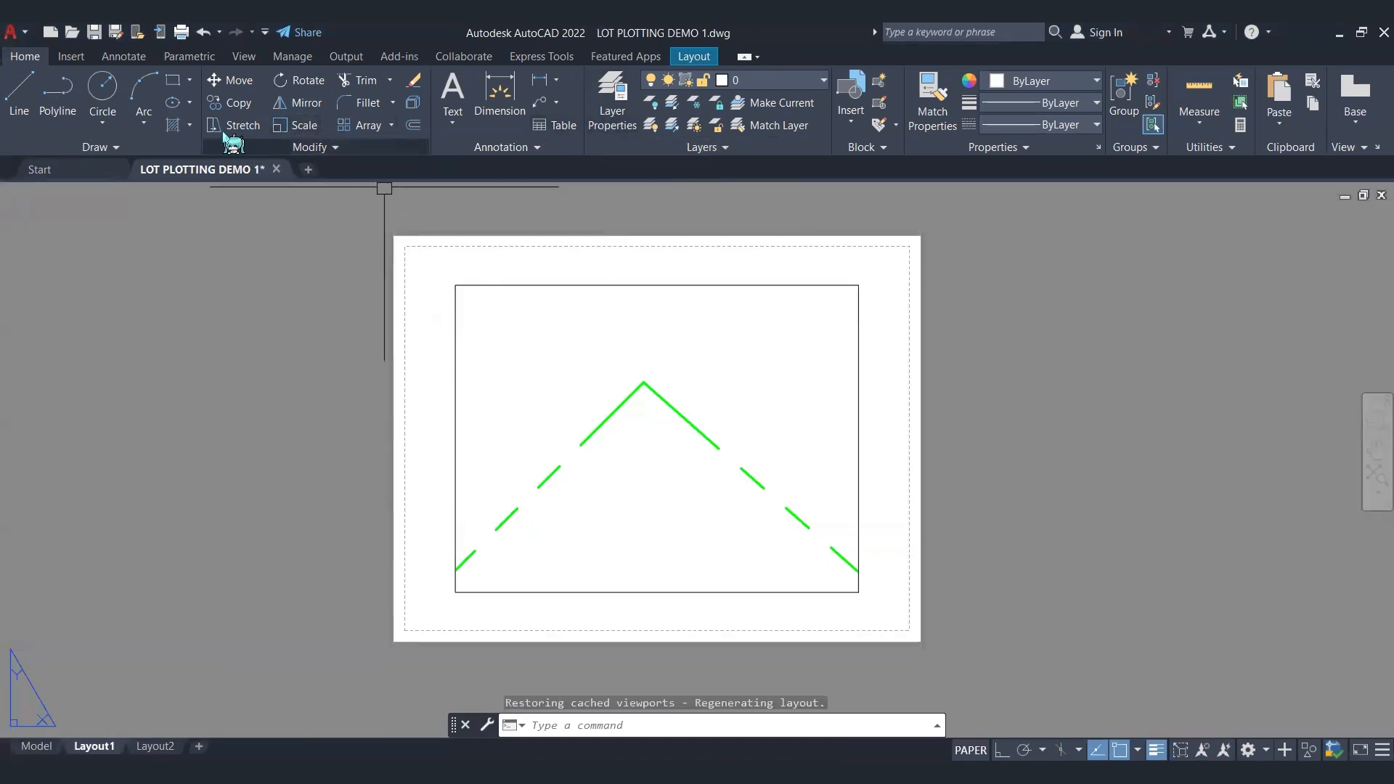
pyautogui.click(181, 33)
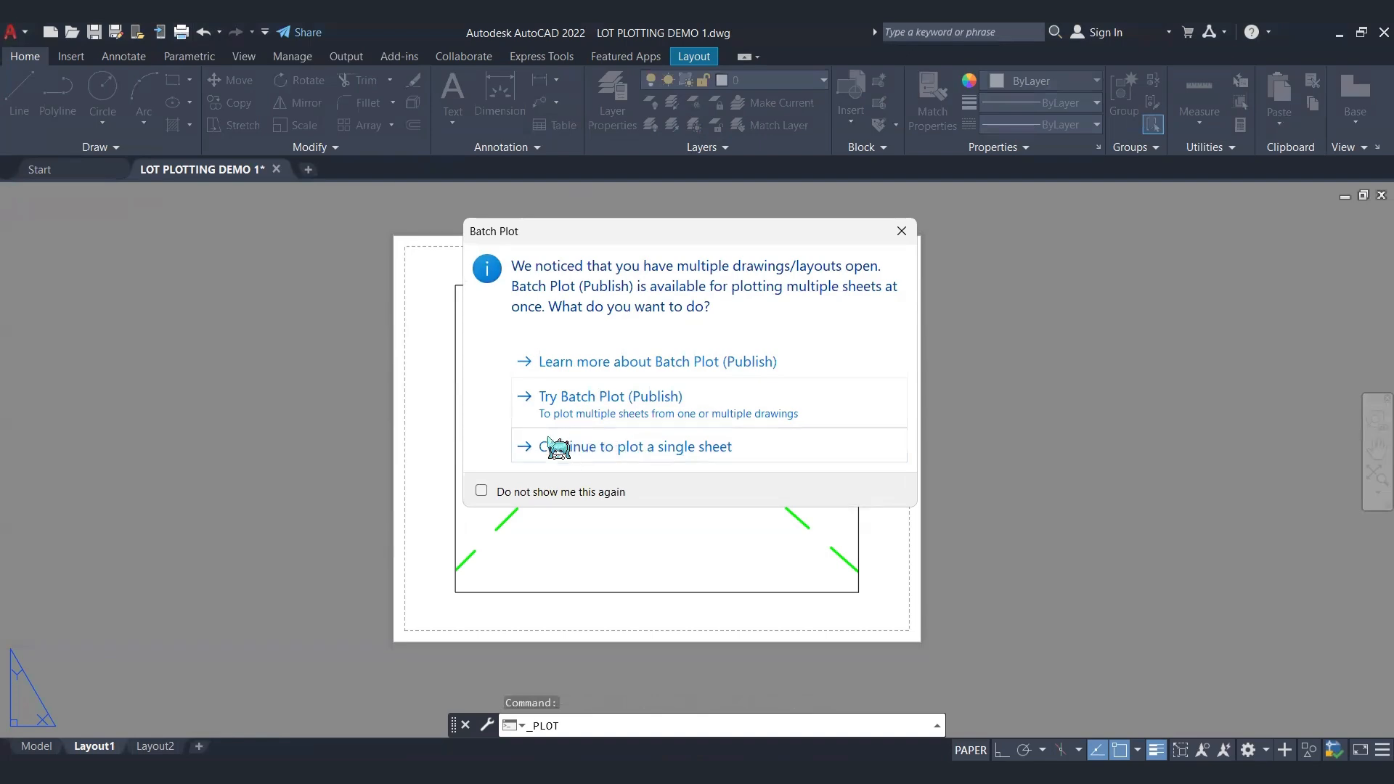
pyautogui.click(686, 448)
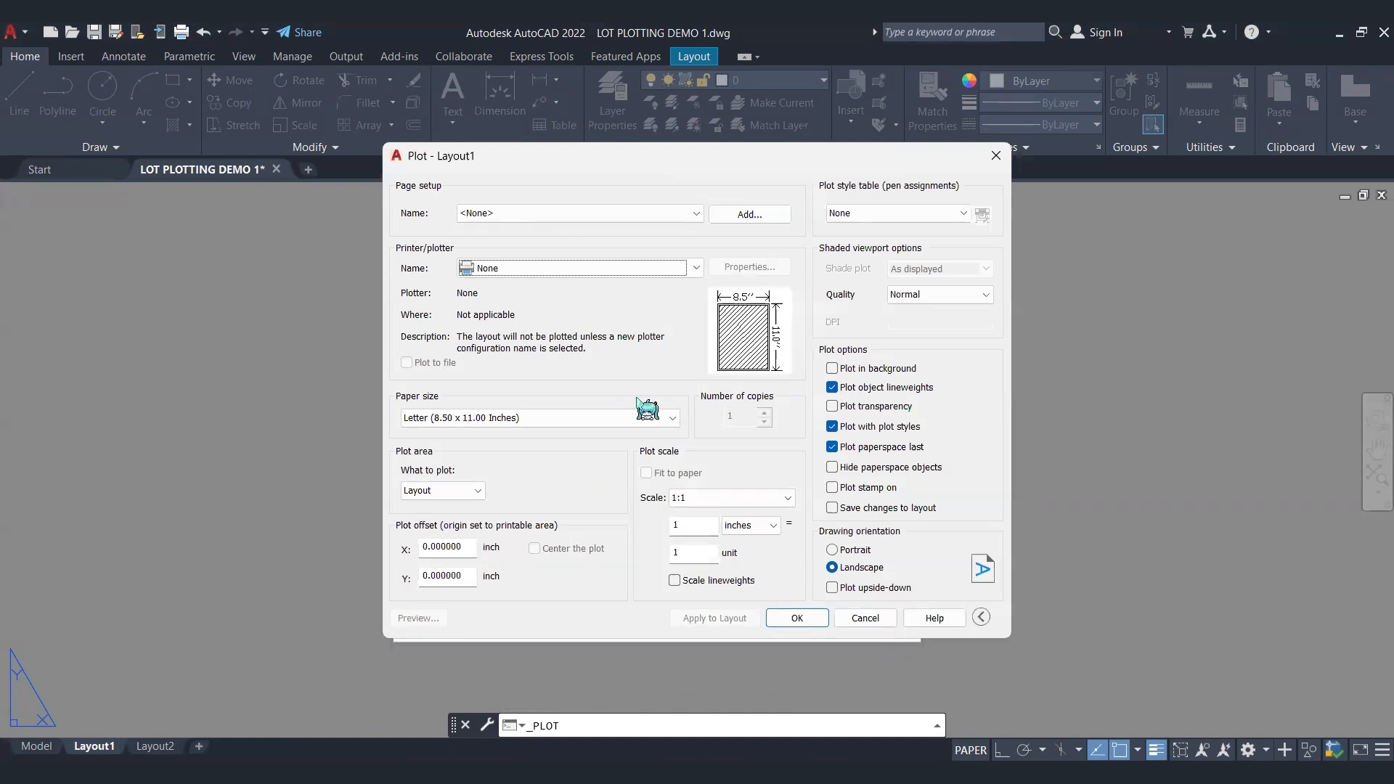
# Step: Look through the paper sizes offered for Layout1 and set its plotter to DWG To PDF.pc3
pyautogui.click(590, 418)
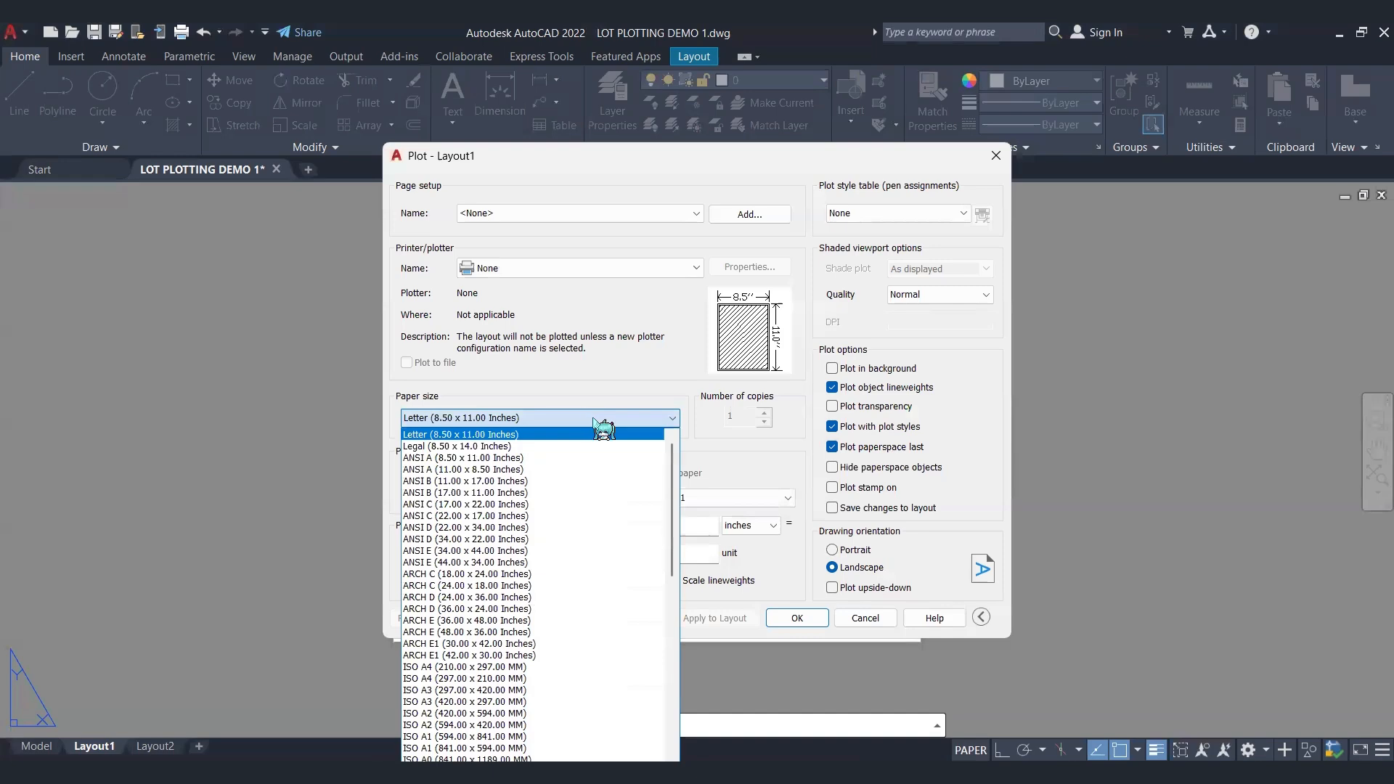
pyautogui.scroll(-5, 591, 574)
pyautogui.scroll(-6, 598, 583)
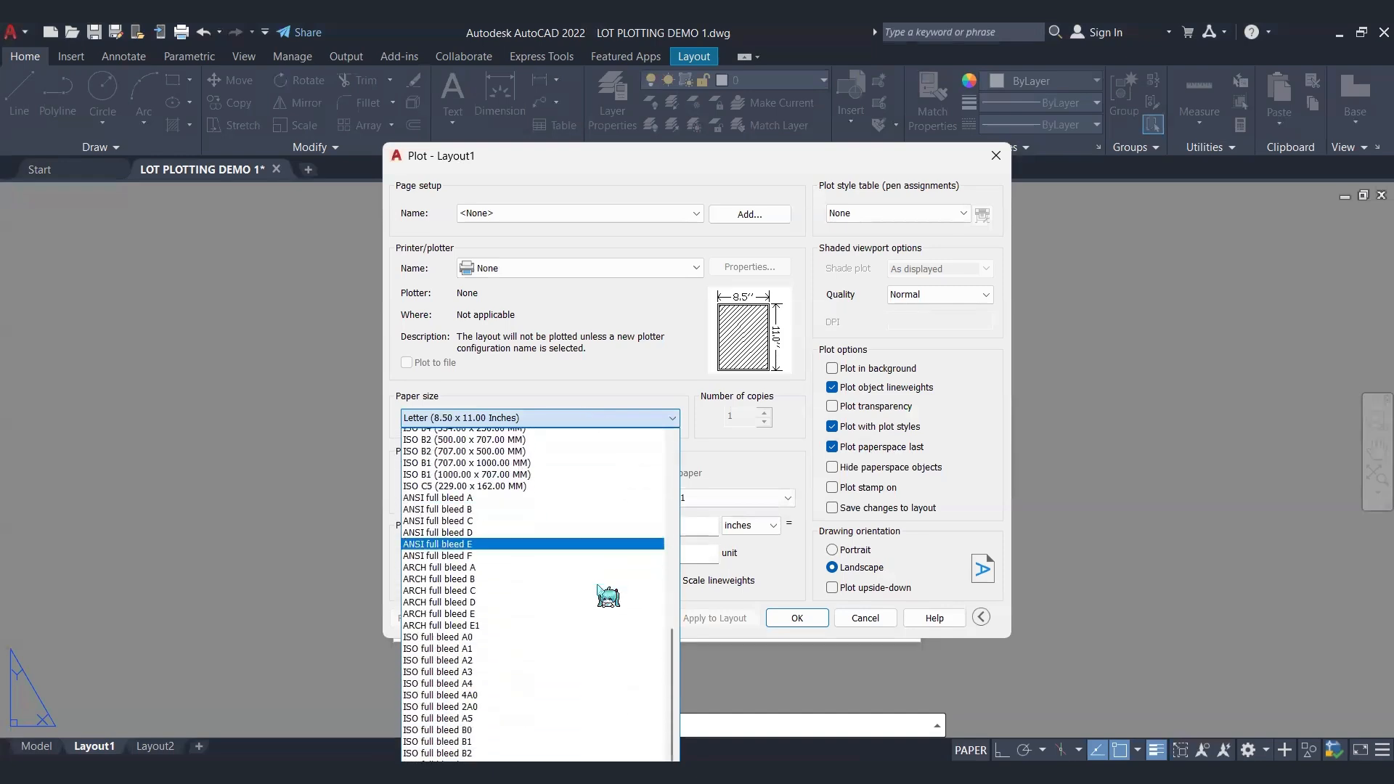
pyautogui.scroll(20, 585, 595)
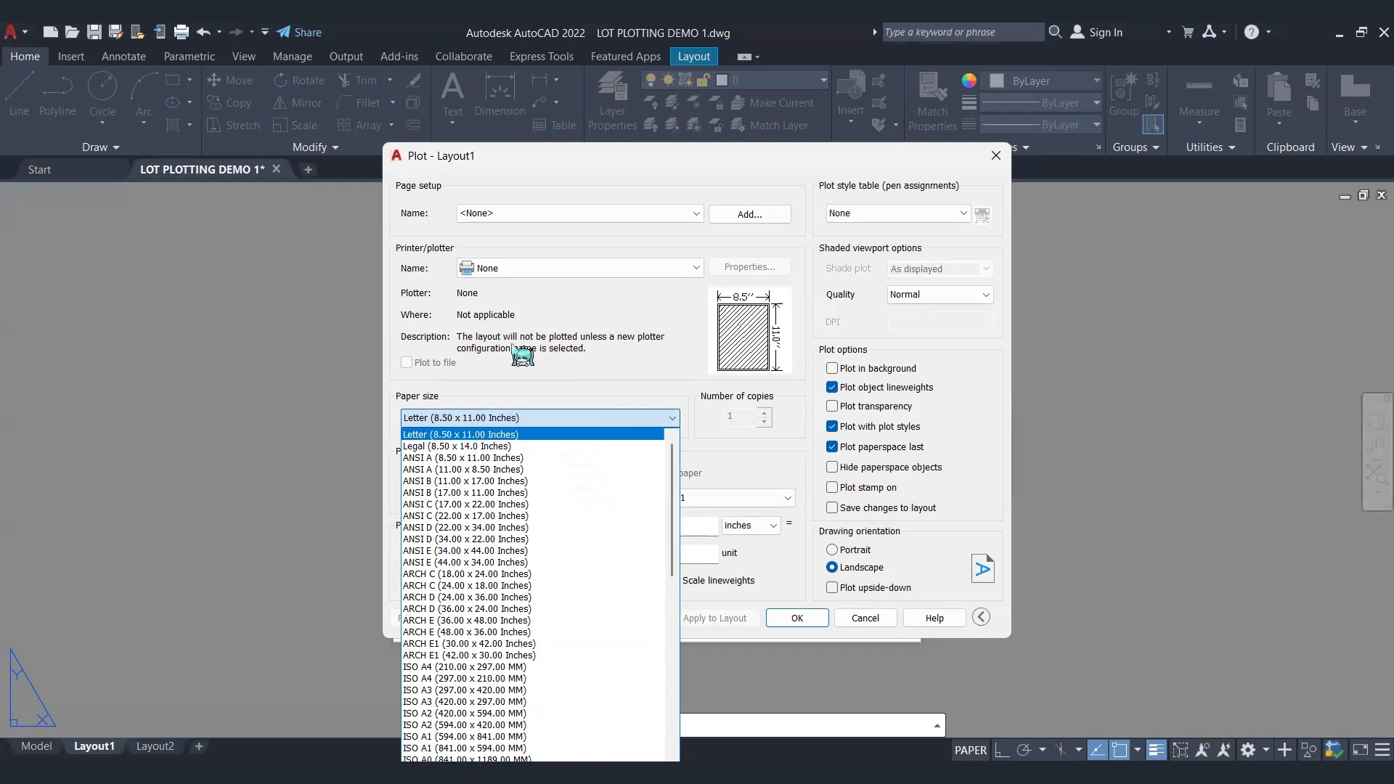
pyautogui.click(571, 297)
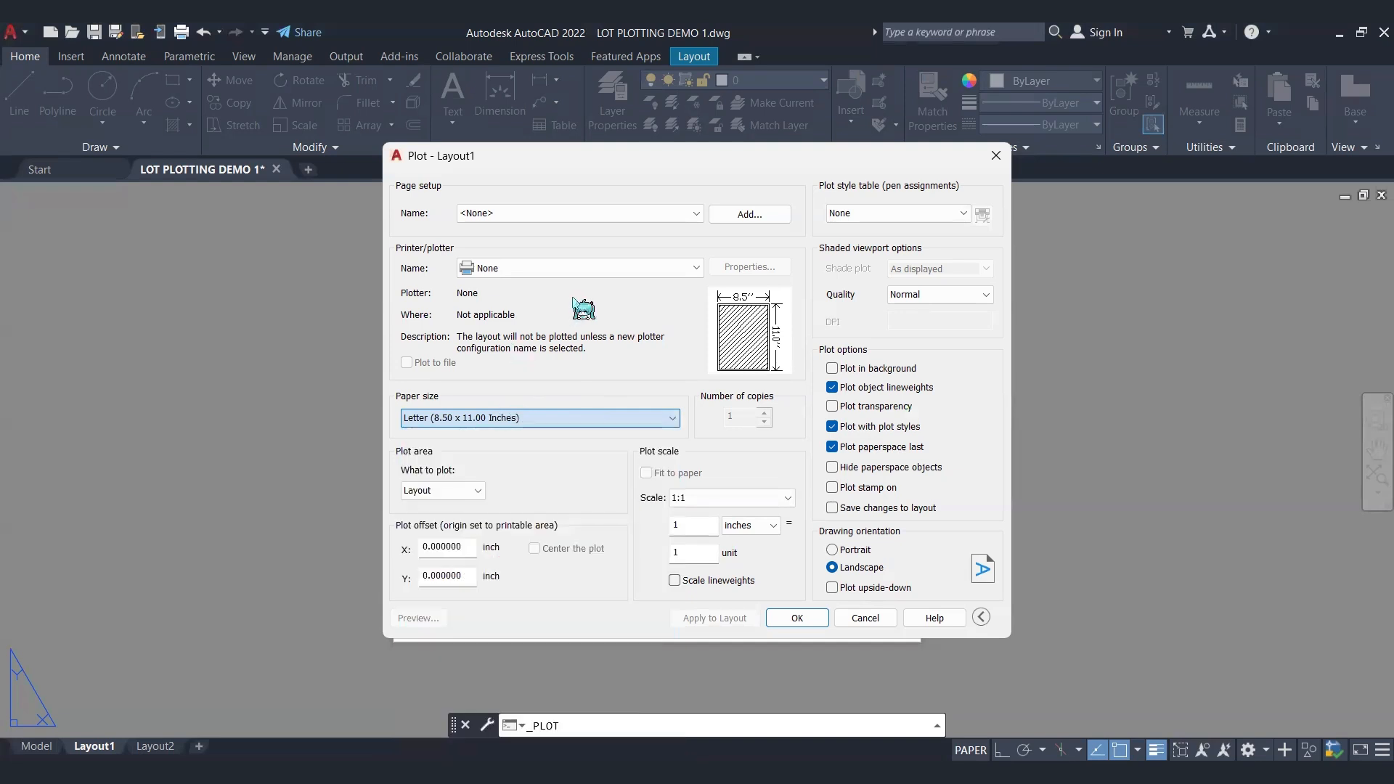
pyautogui.click(538, 268)
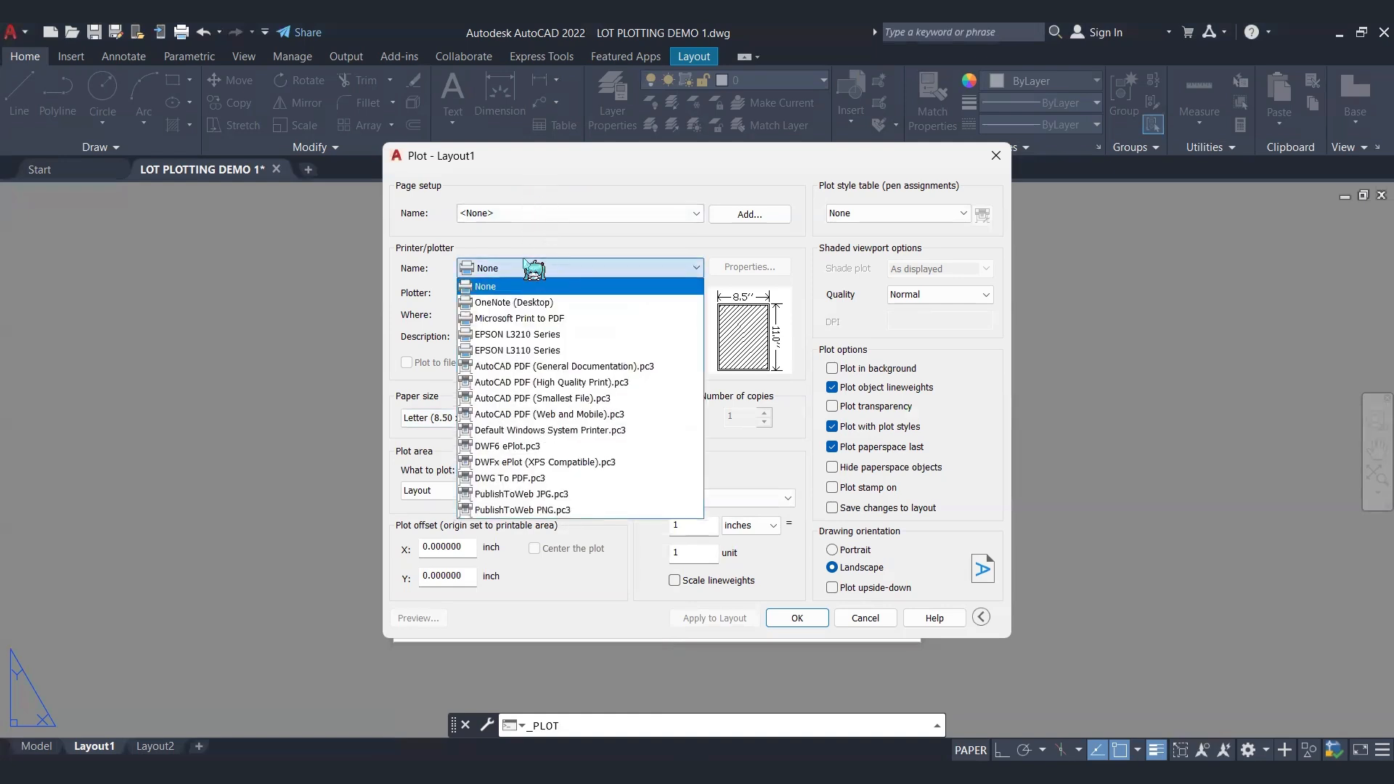
pyautogui.click(411, 270)
pyautogui.click(524, 268)
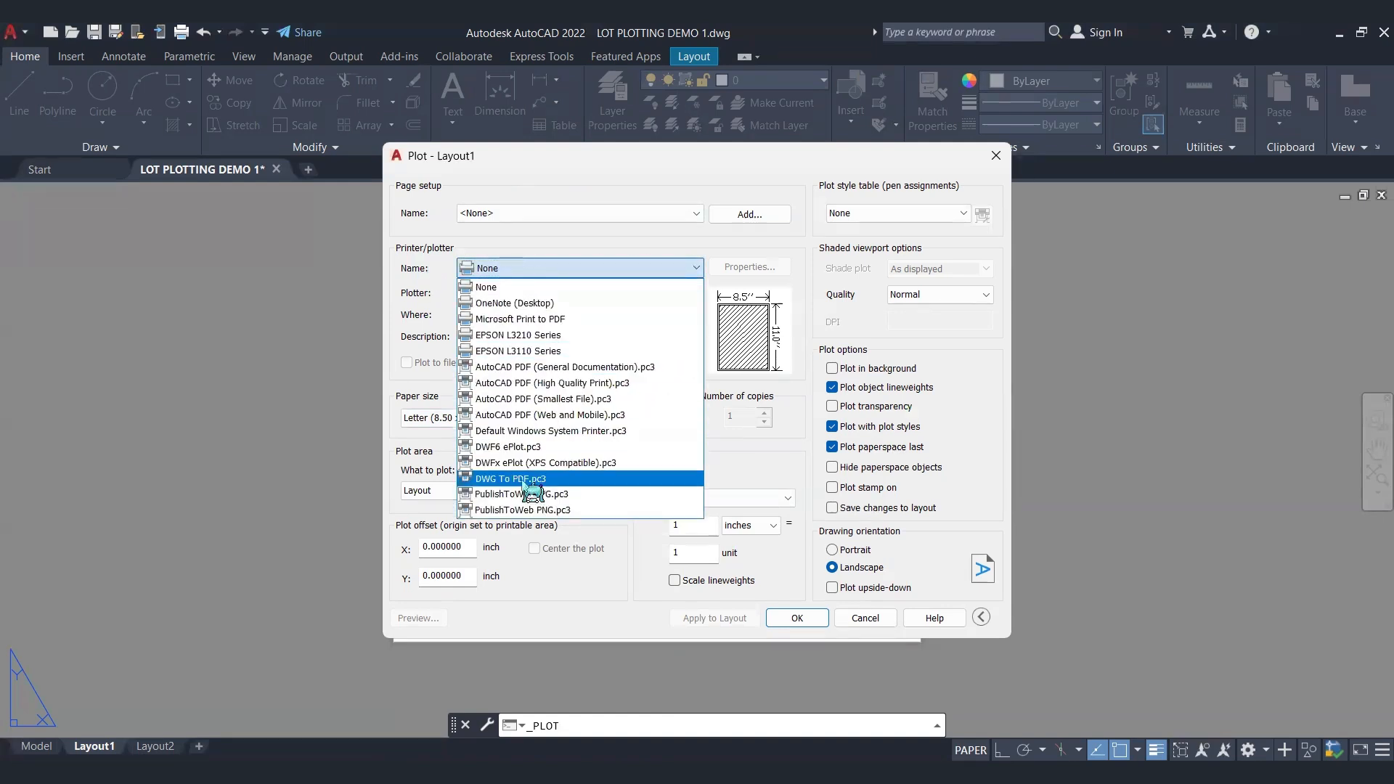
pyautogui.click(512, 480)
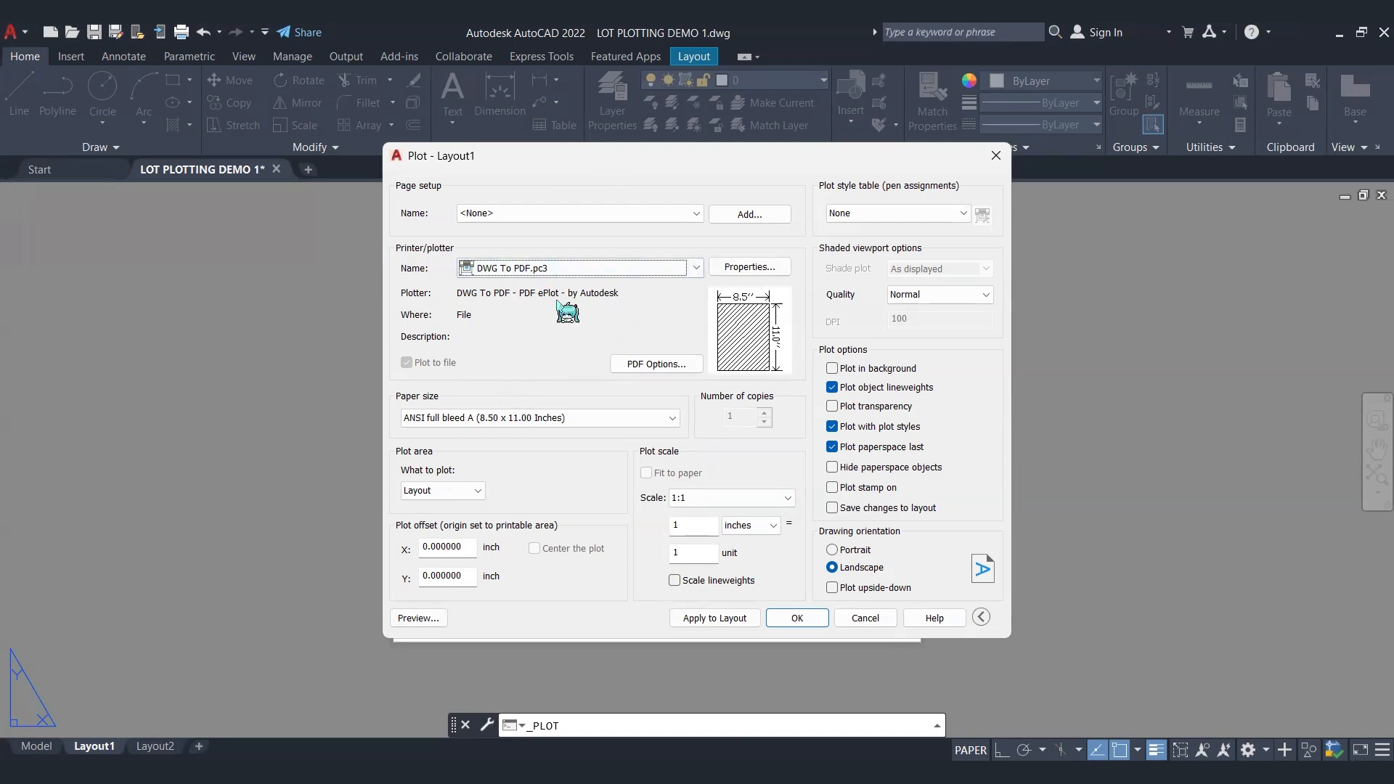
# Step: Start a new custom paper size from scratch in the properties of the DWG To PDF.pc3 plotter
pyautogui.click(647, 364)
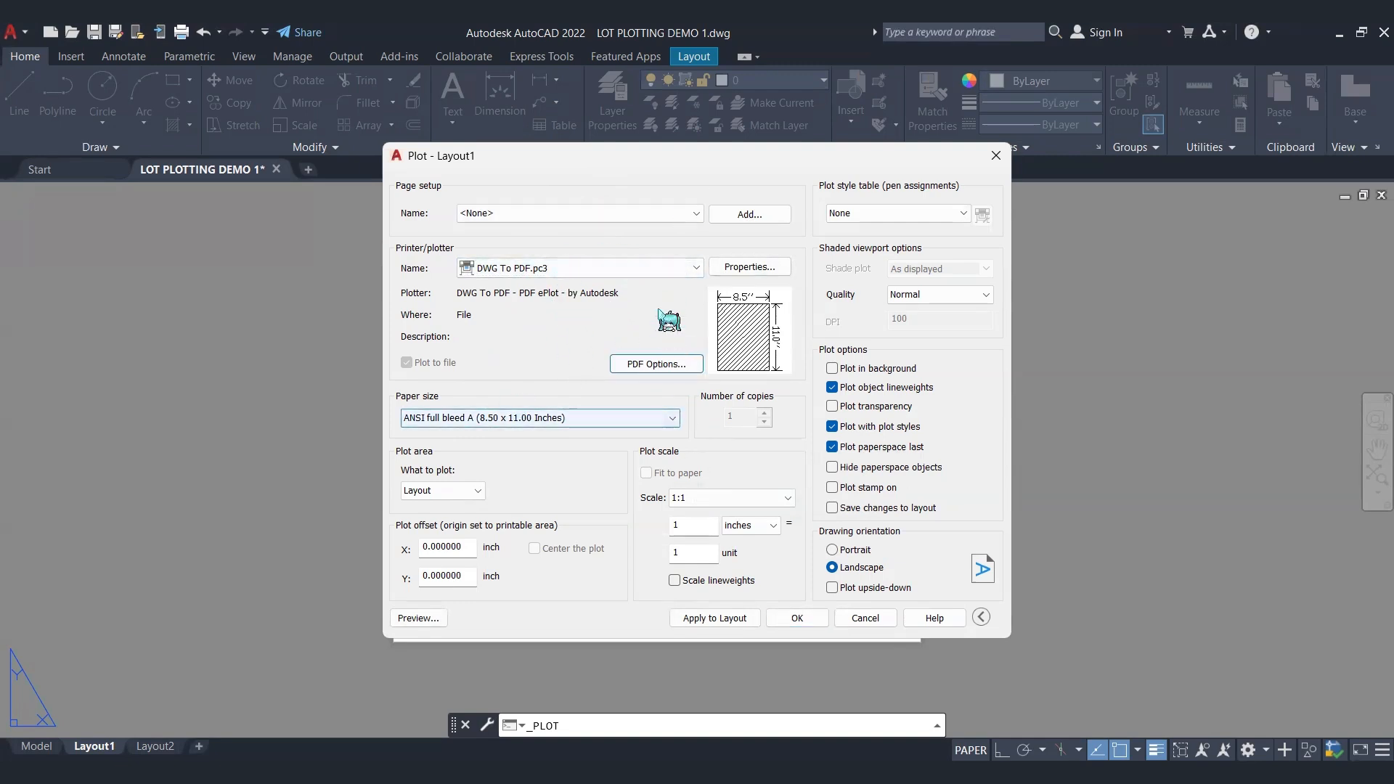
pyautogui.click(735, 268)
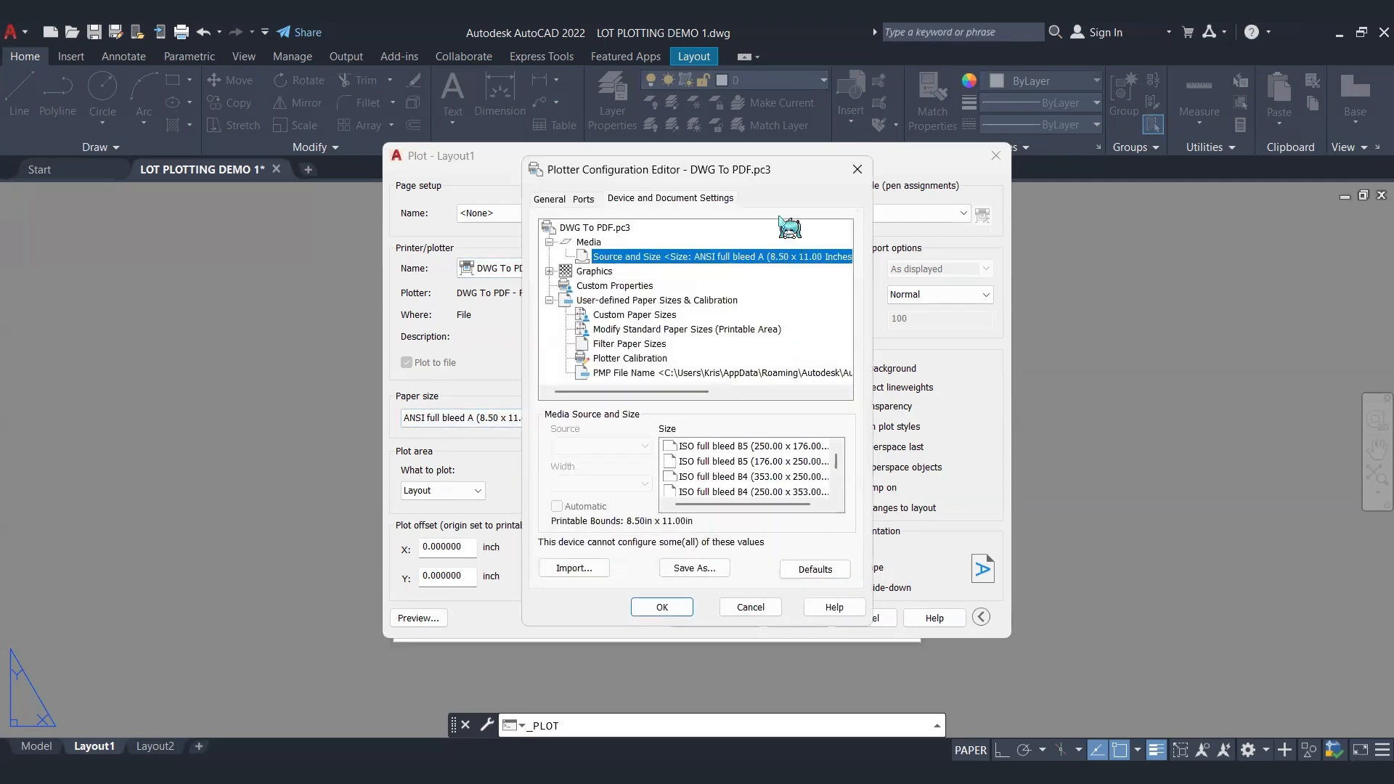
pyautogui.click(622, 316)
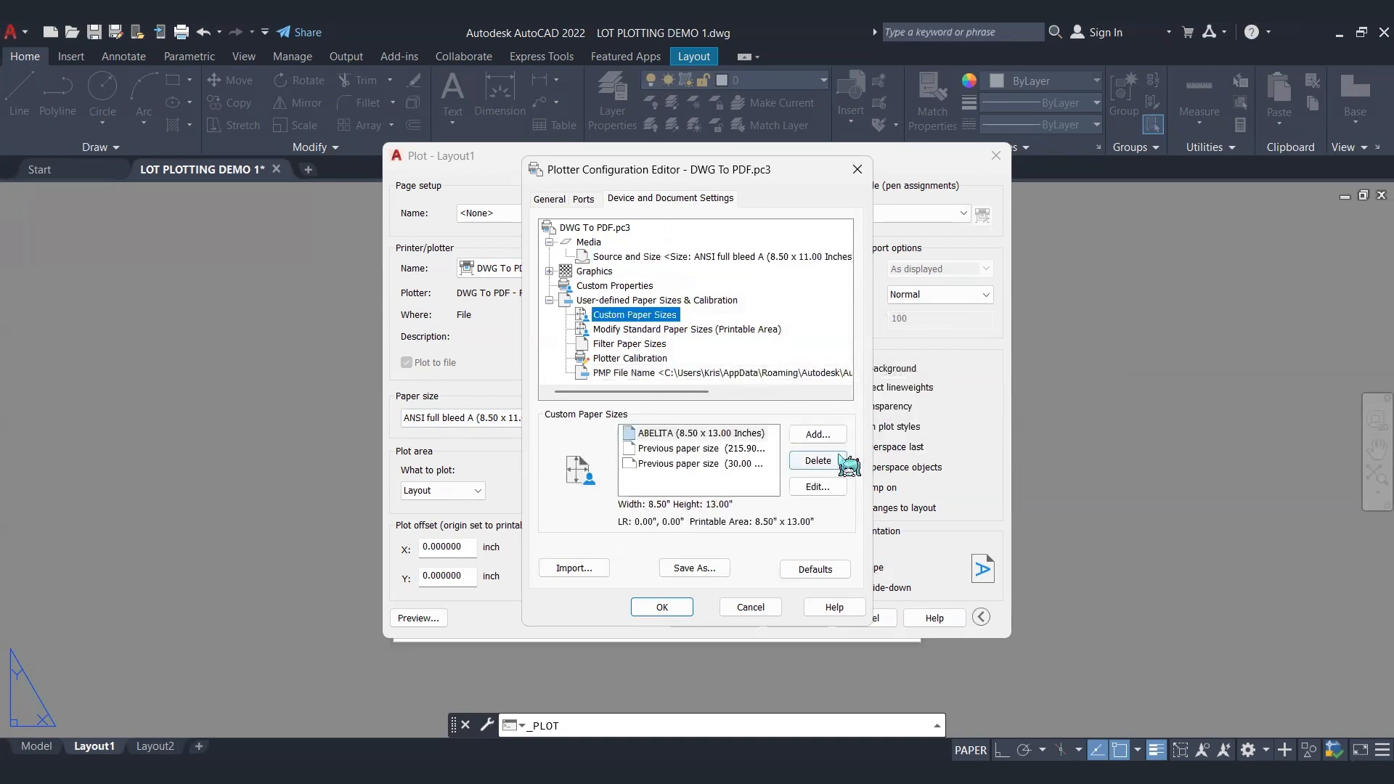
pyautogui.click(658, 435)
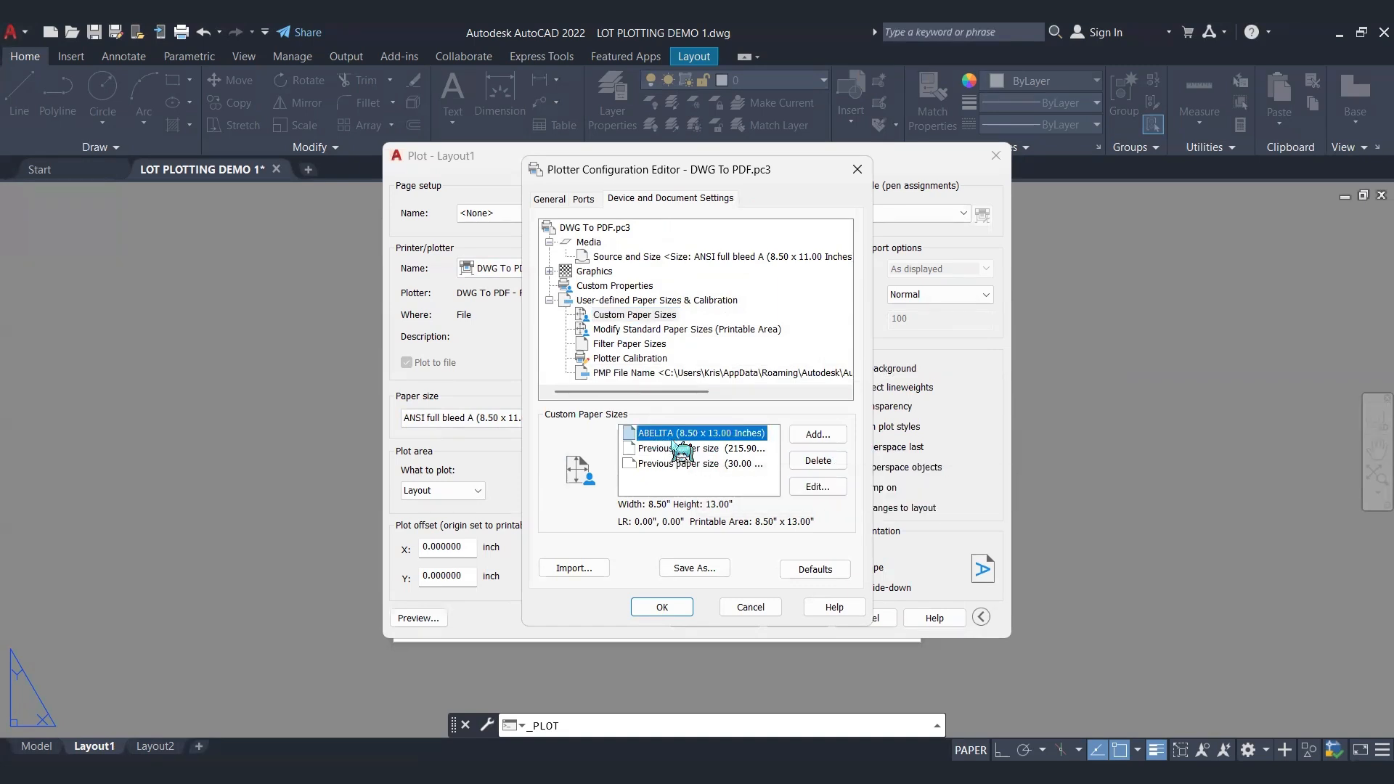
pyautogui.click(817, 435)
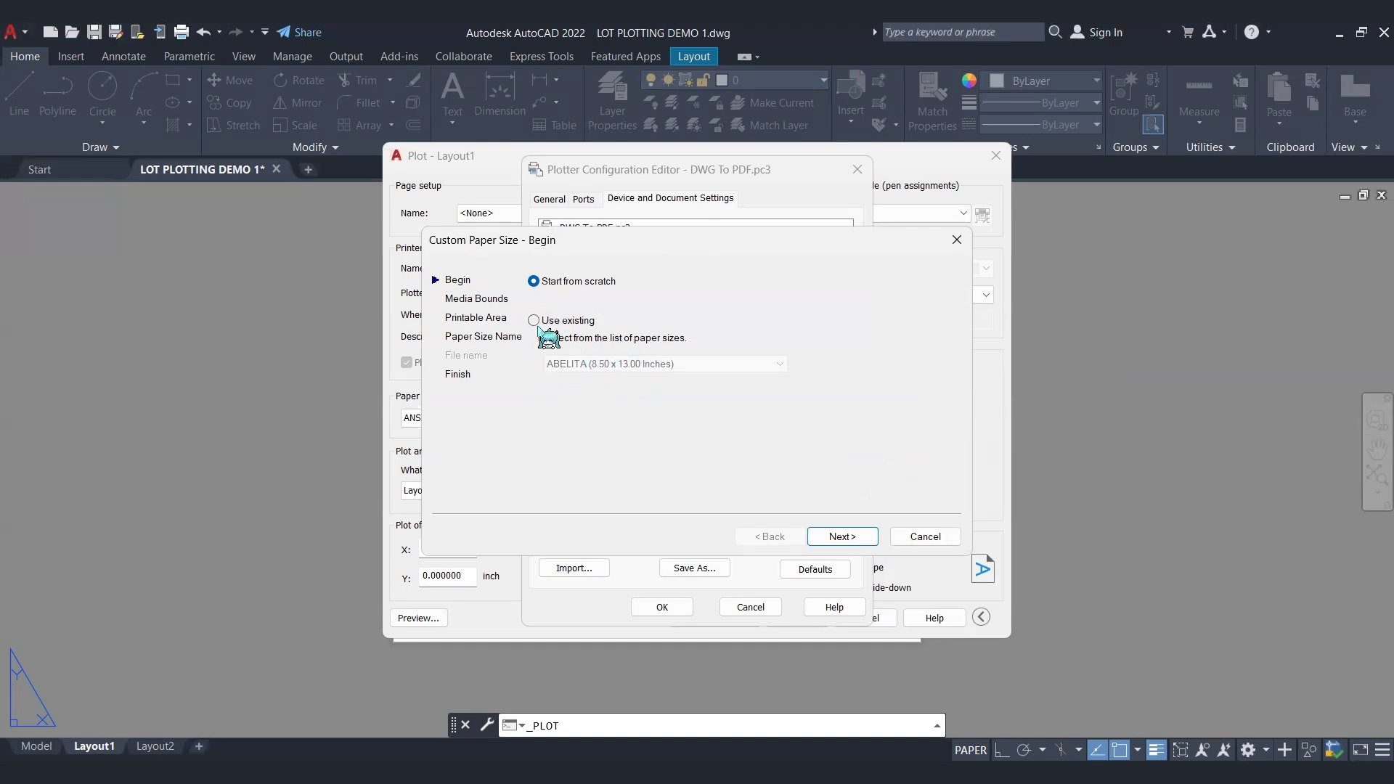
pyautogui.click(843, 536)
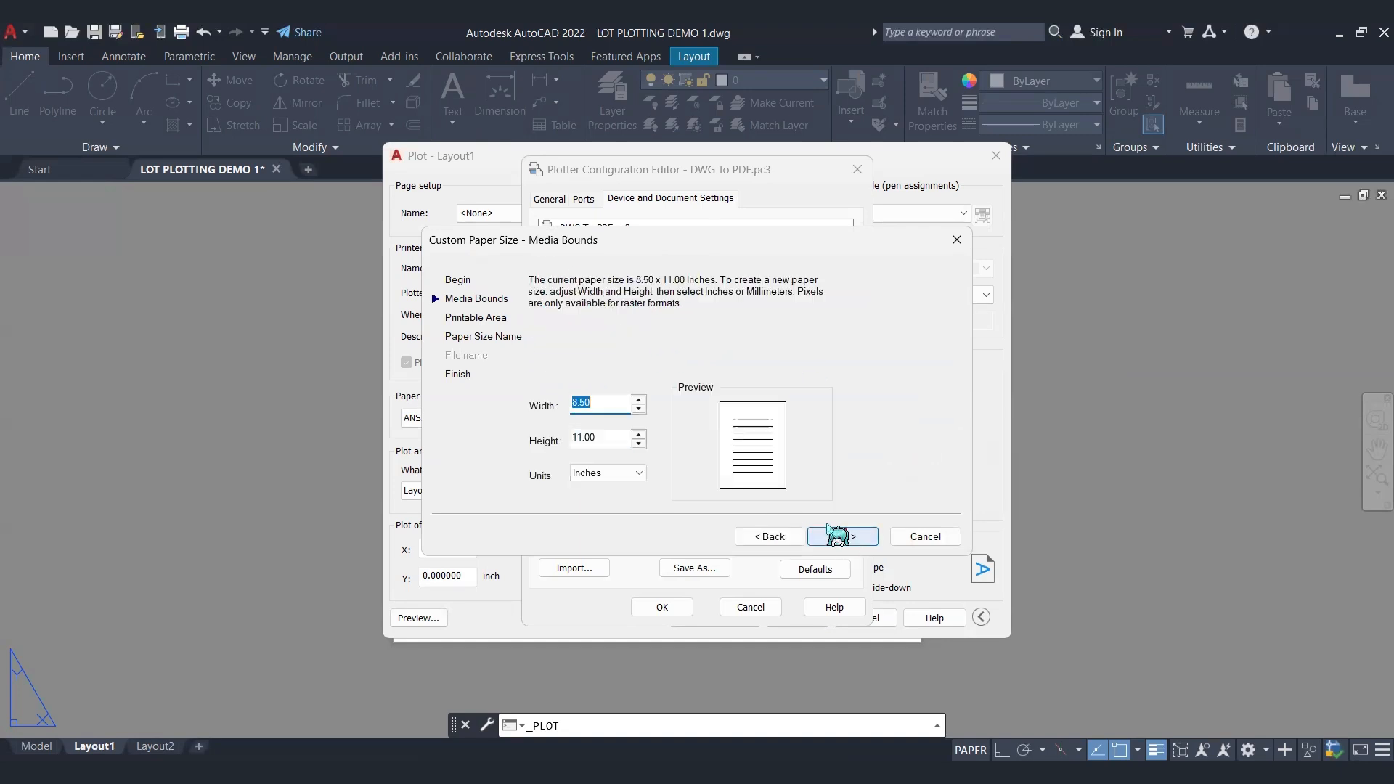
# Step: Set the custom paper's height to 13 inches, keeping the width at 8.50 inches, and accept the media bounds
pyautogui.click(594, 439)
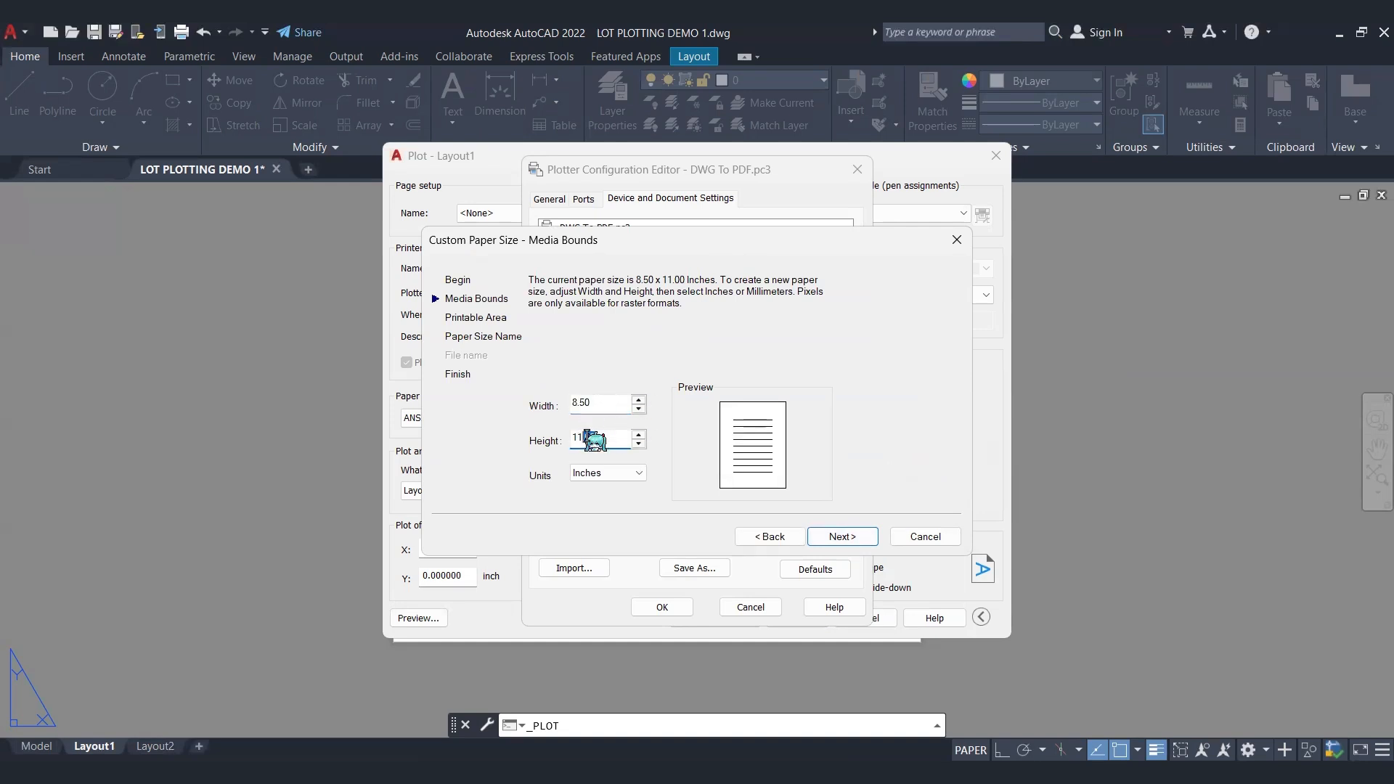
pyautogui.press('BackSpace')
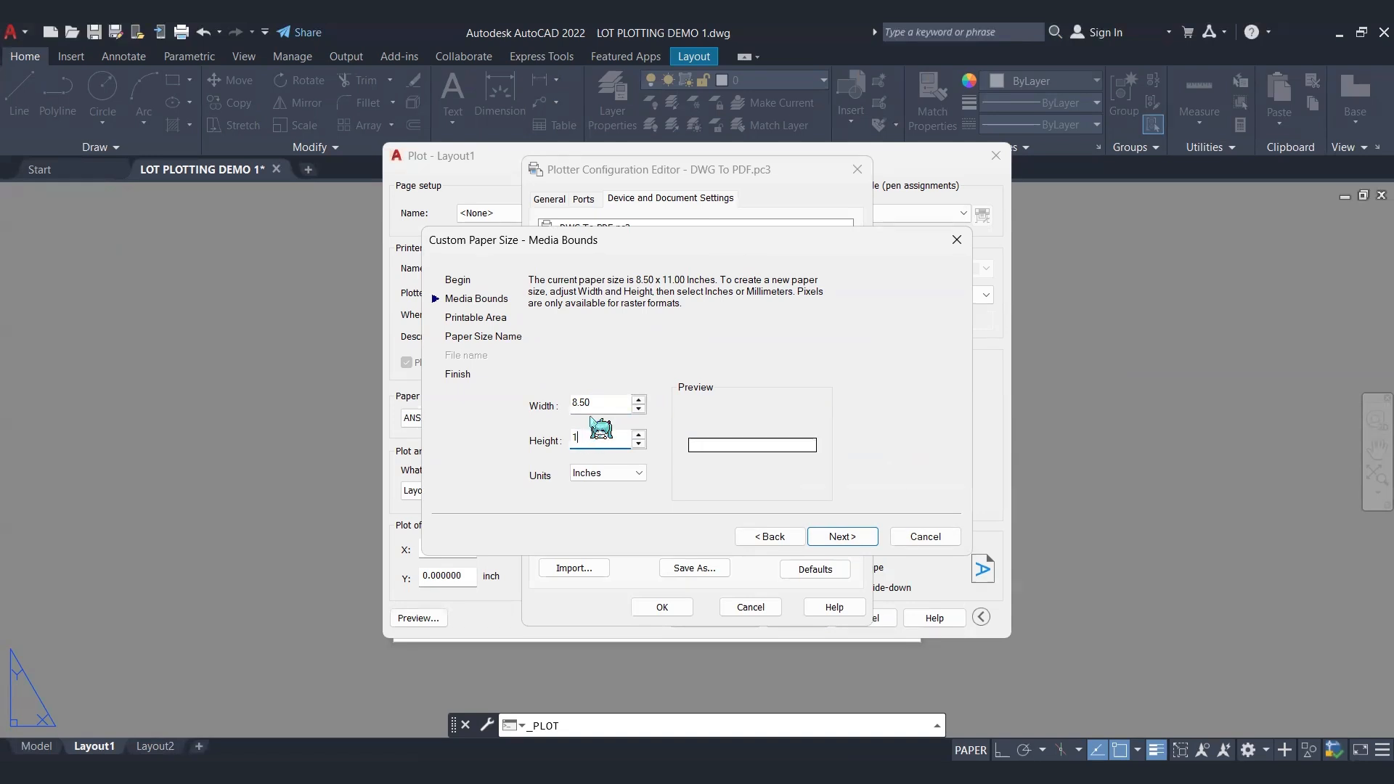
pyautogui.write('3')
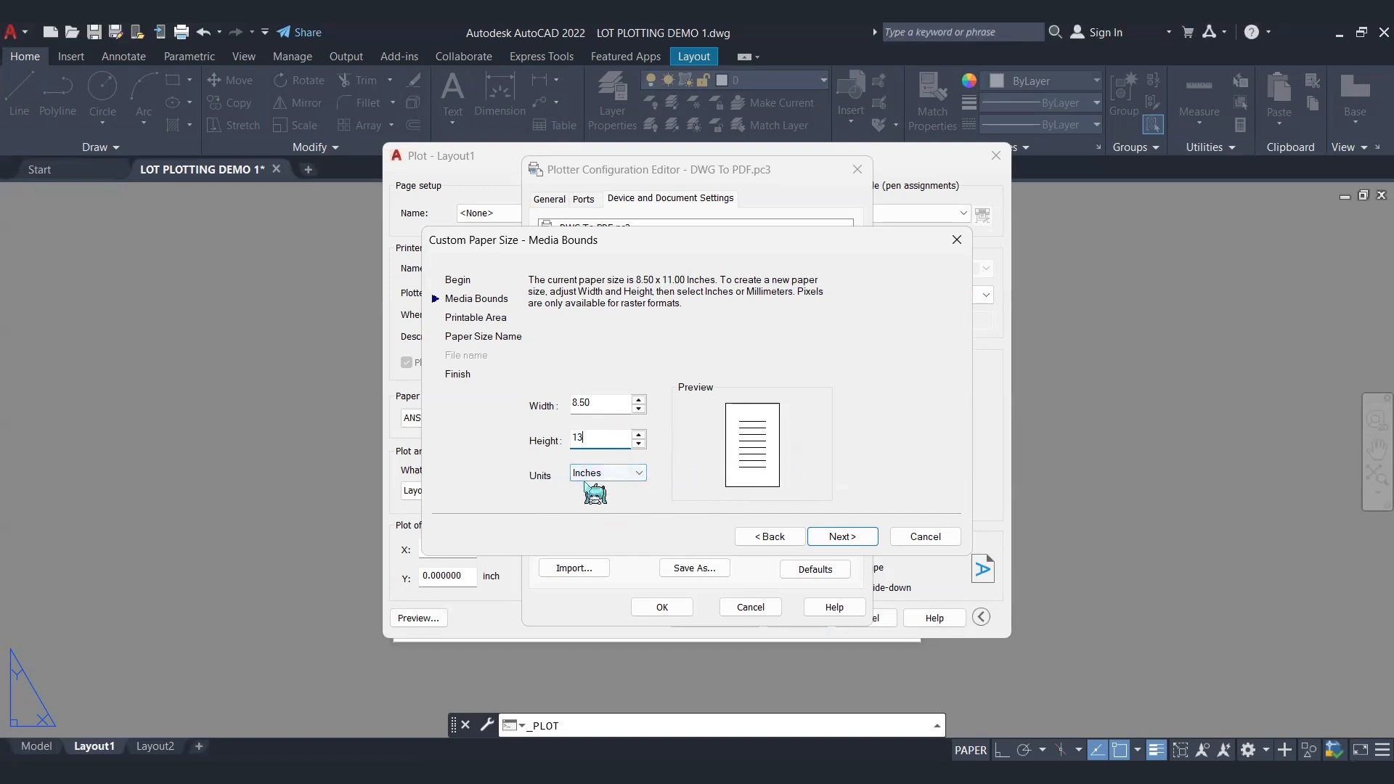
pyautogui.click(842, 539)
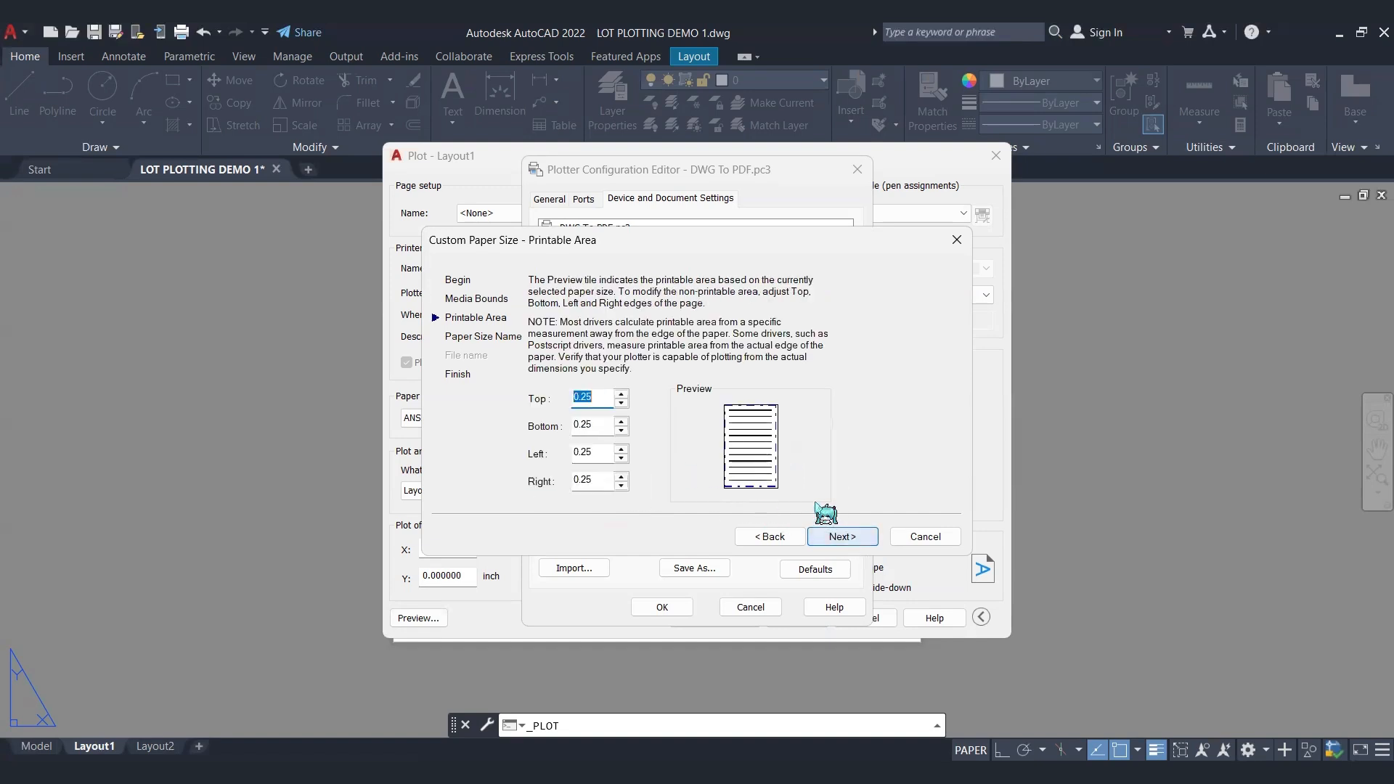
# Step: Set the top, bottom, left and right margins of the custom paper's printable area to 0 and accept them
pyautogui.write('0')
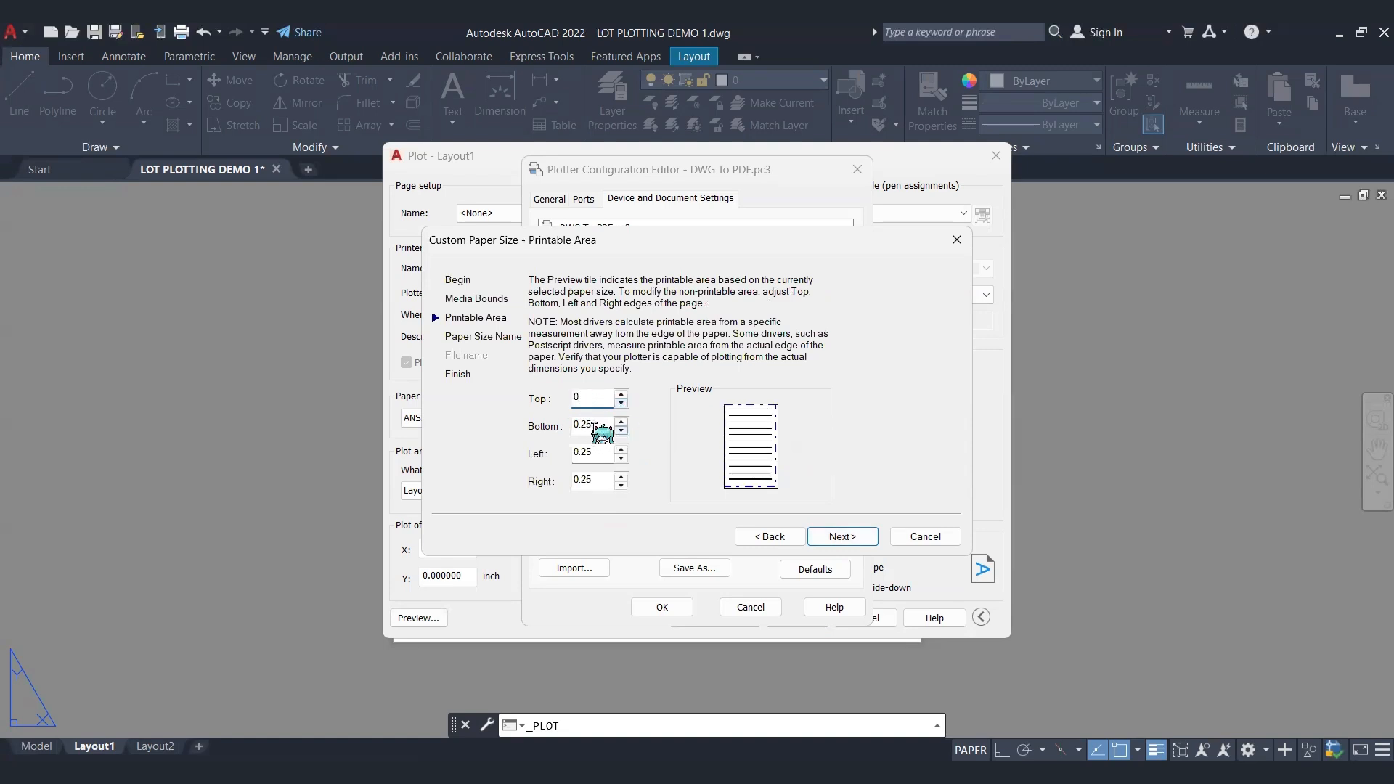
pyautogui.press('Tab')
pyautogui.write('0')
pyautogui.press('Tab')
pyautogui.write('0')
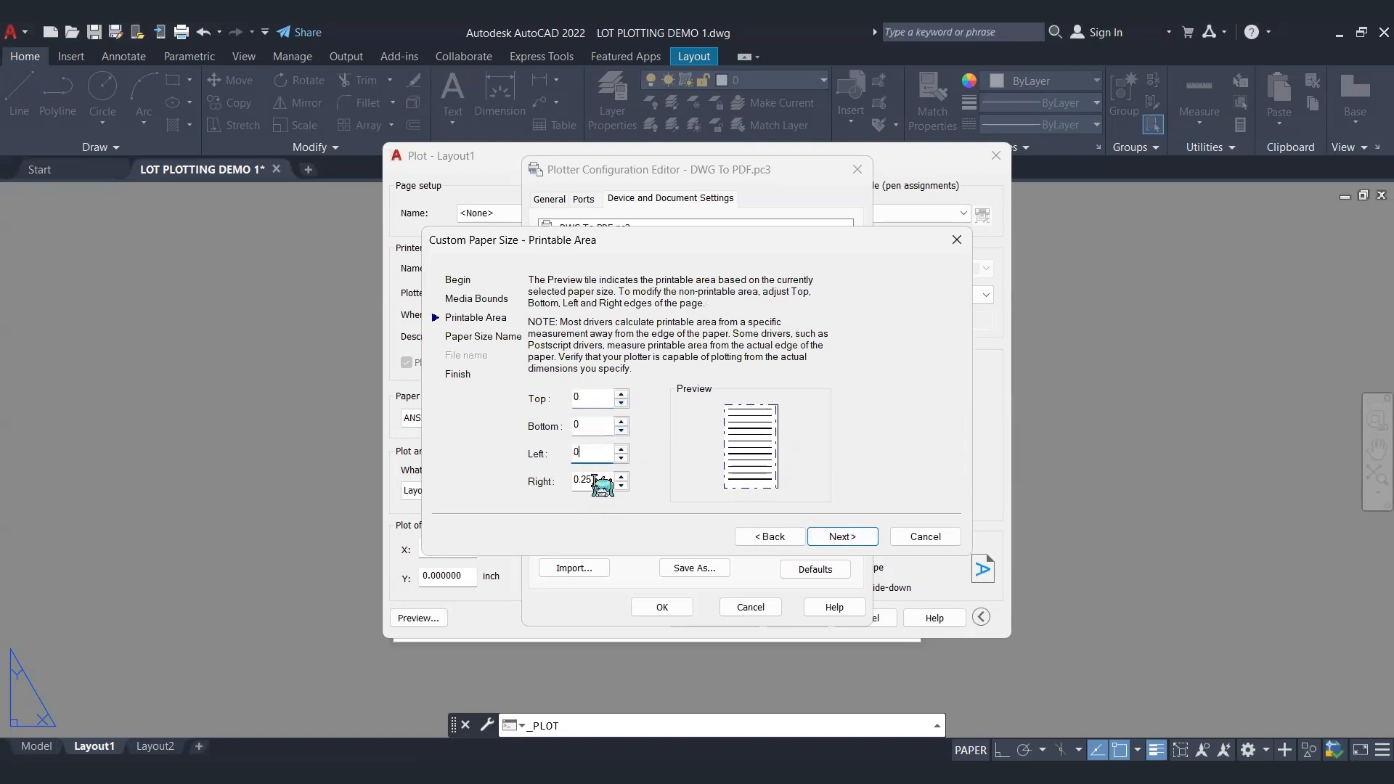
pyautogui.press('Tab')
pyautogui.write('0')
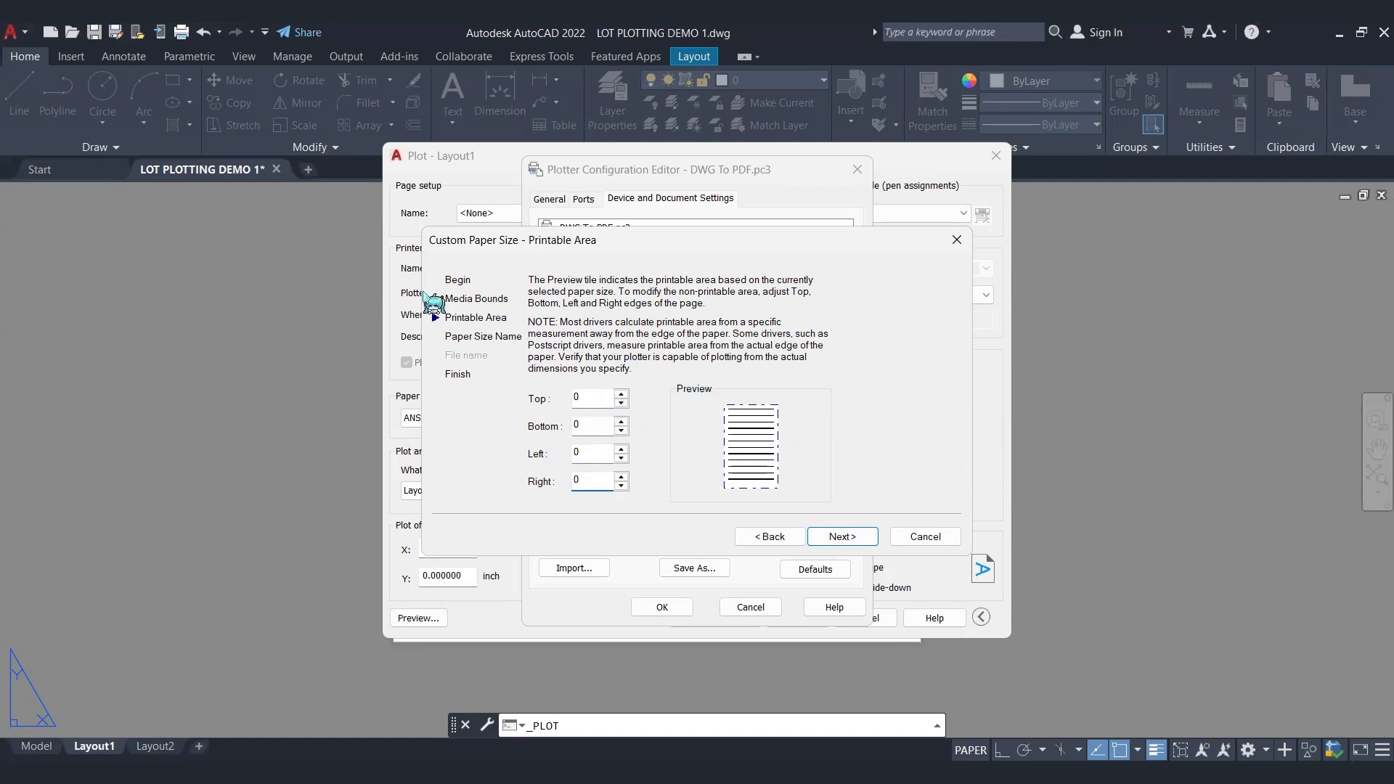
pyautogui.click(843, 538)
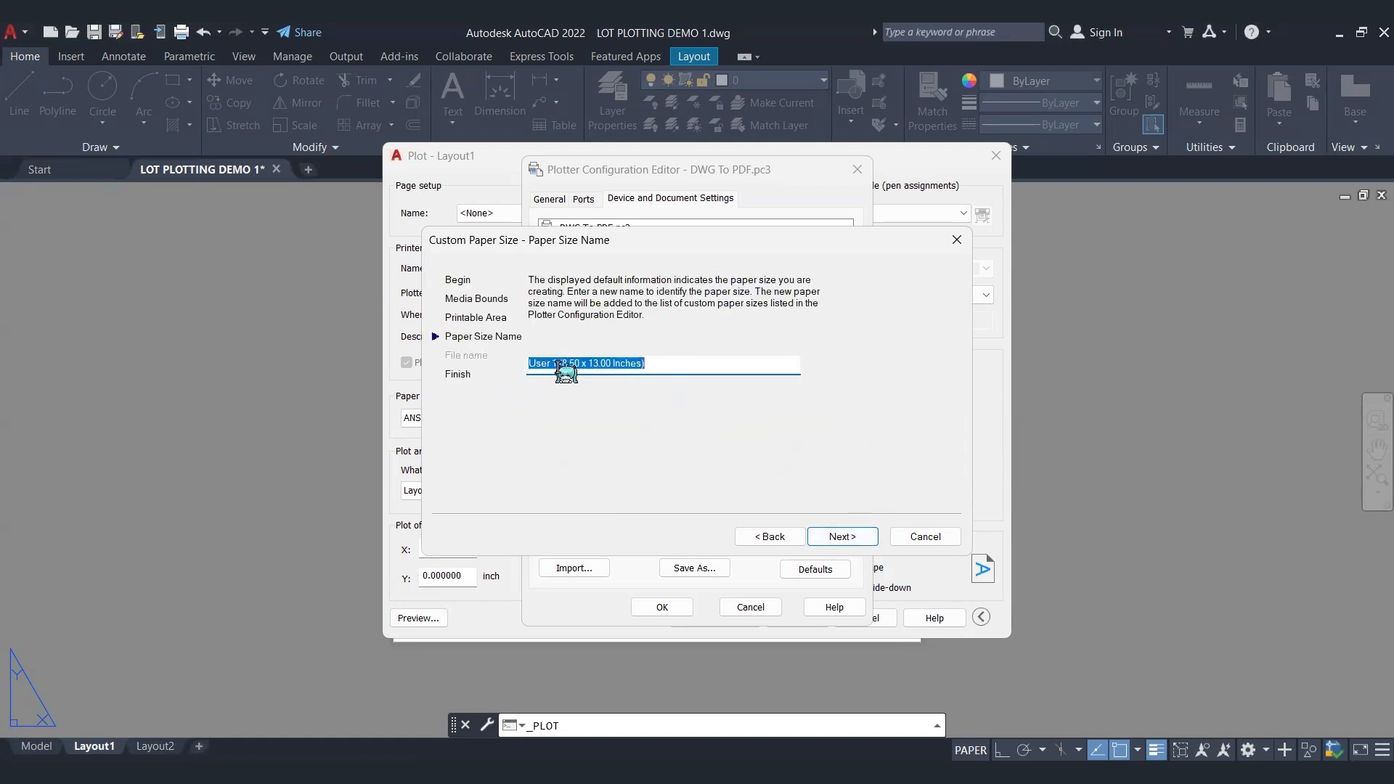
# Step: Name the custom paper size AJDA DRAWS(8.50 x 13.00 Inches), replacing only the default User 1 part
pyautogui.click(560, 364)
pyautogui.moveTo(561, 364); pyautogui.dragTo(501, 368)
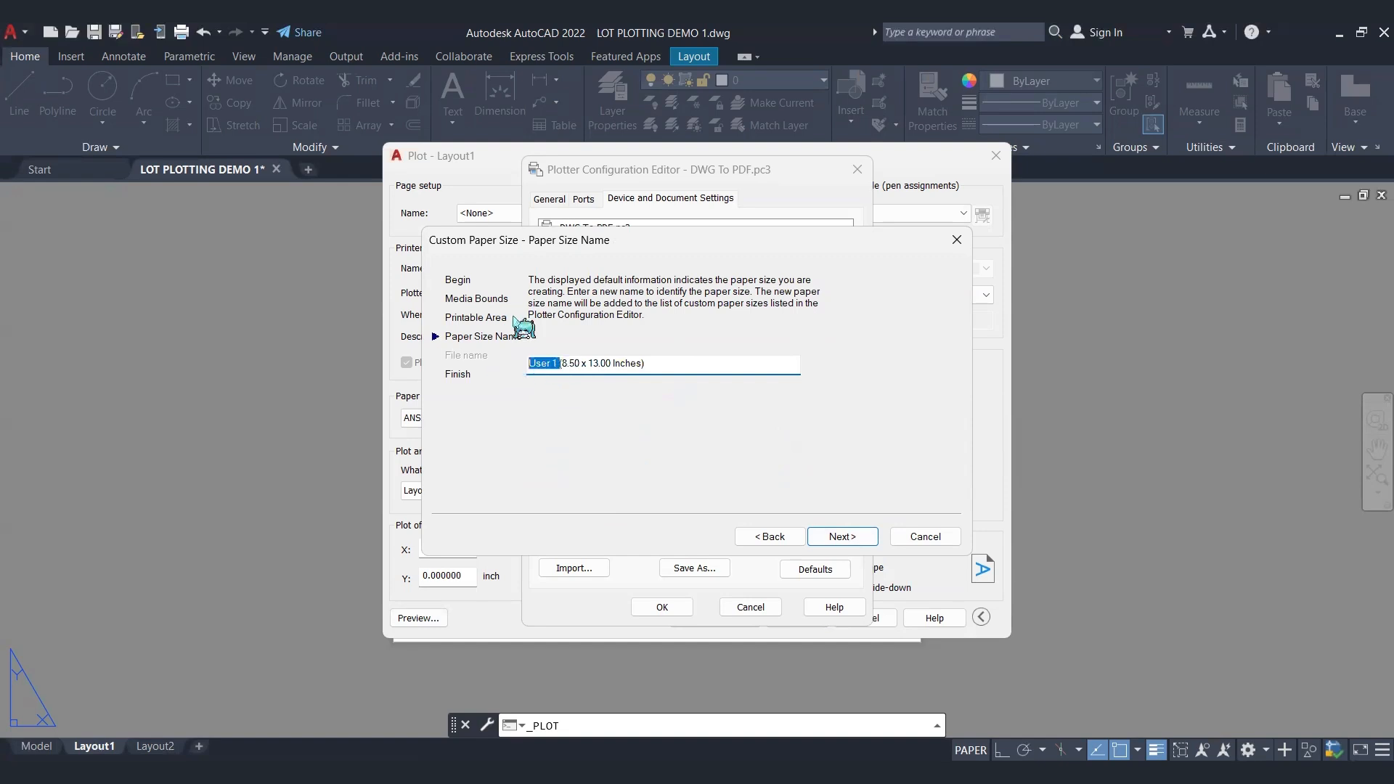
pyautogui.write('y')
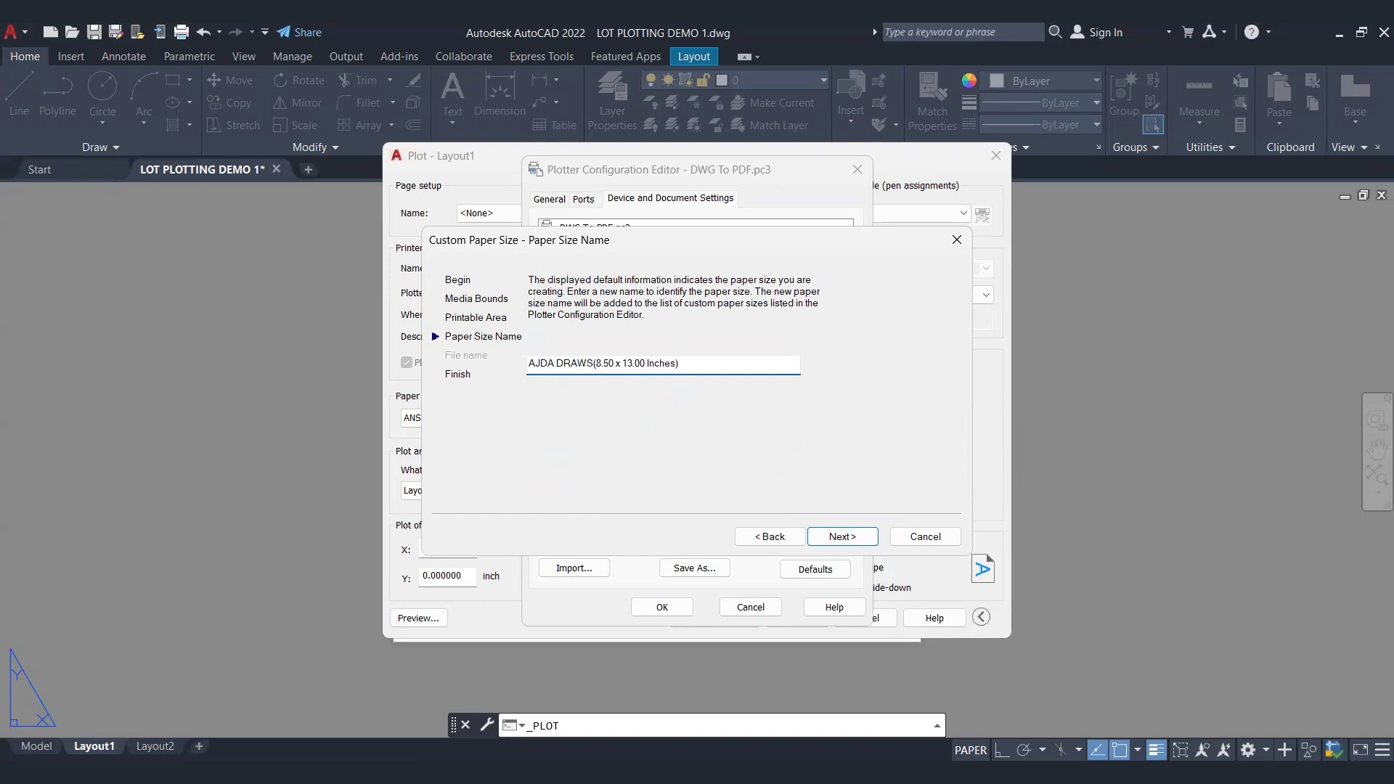
# Step: Finish creating the custom paper size and accept the changes to the DWG To PDF.pc3 plotter configuration
pyautogui.click(842, 537)
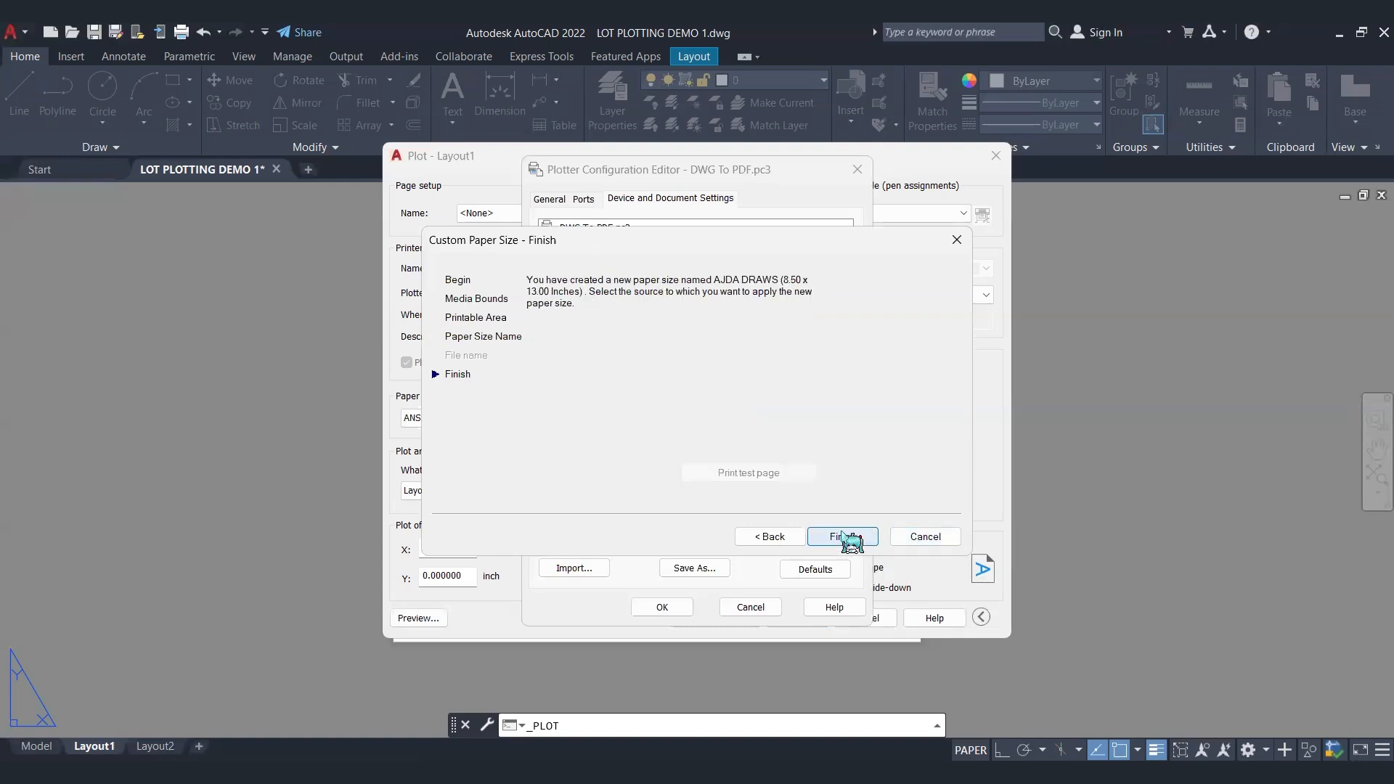
pyautogui.click(849, 537)
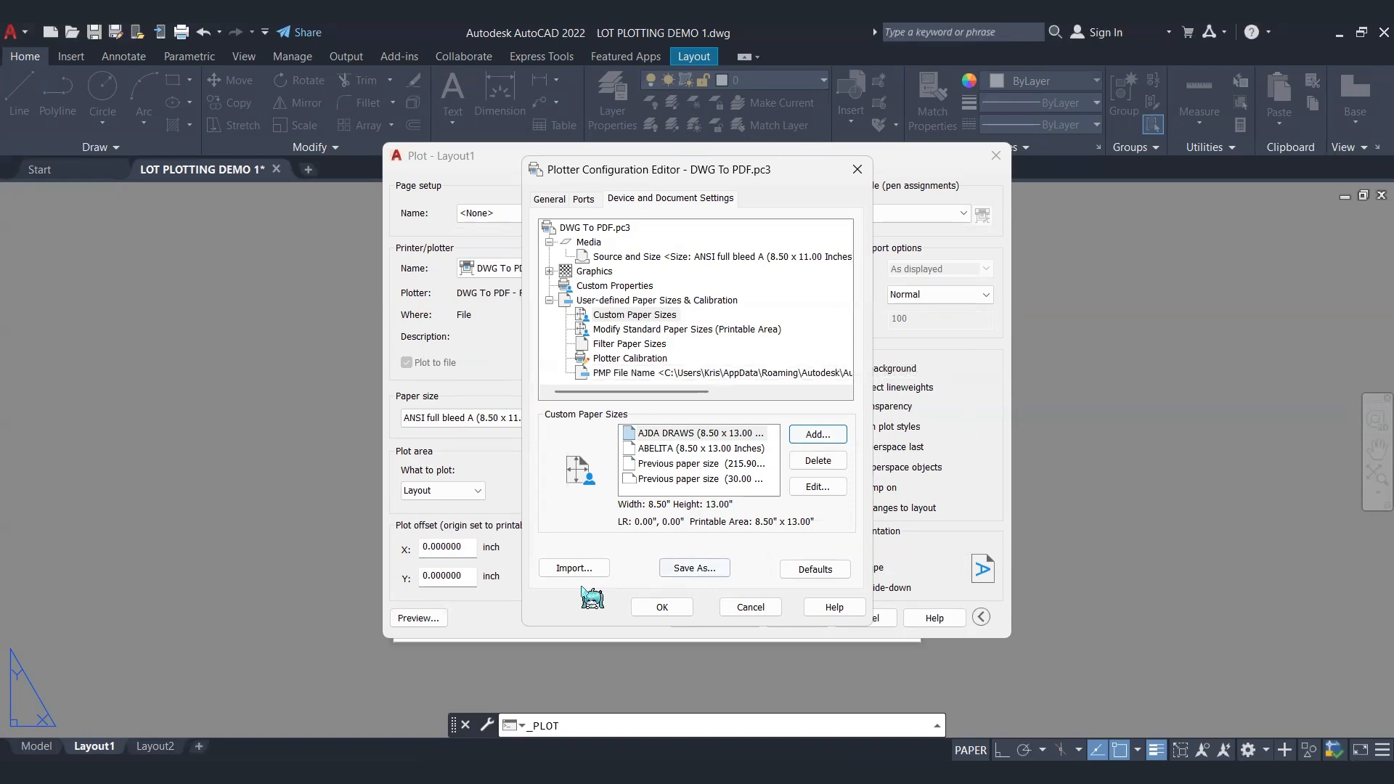
pyautogui.click(657, 608)
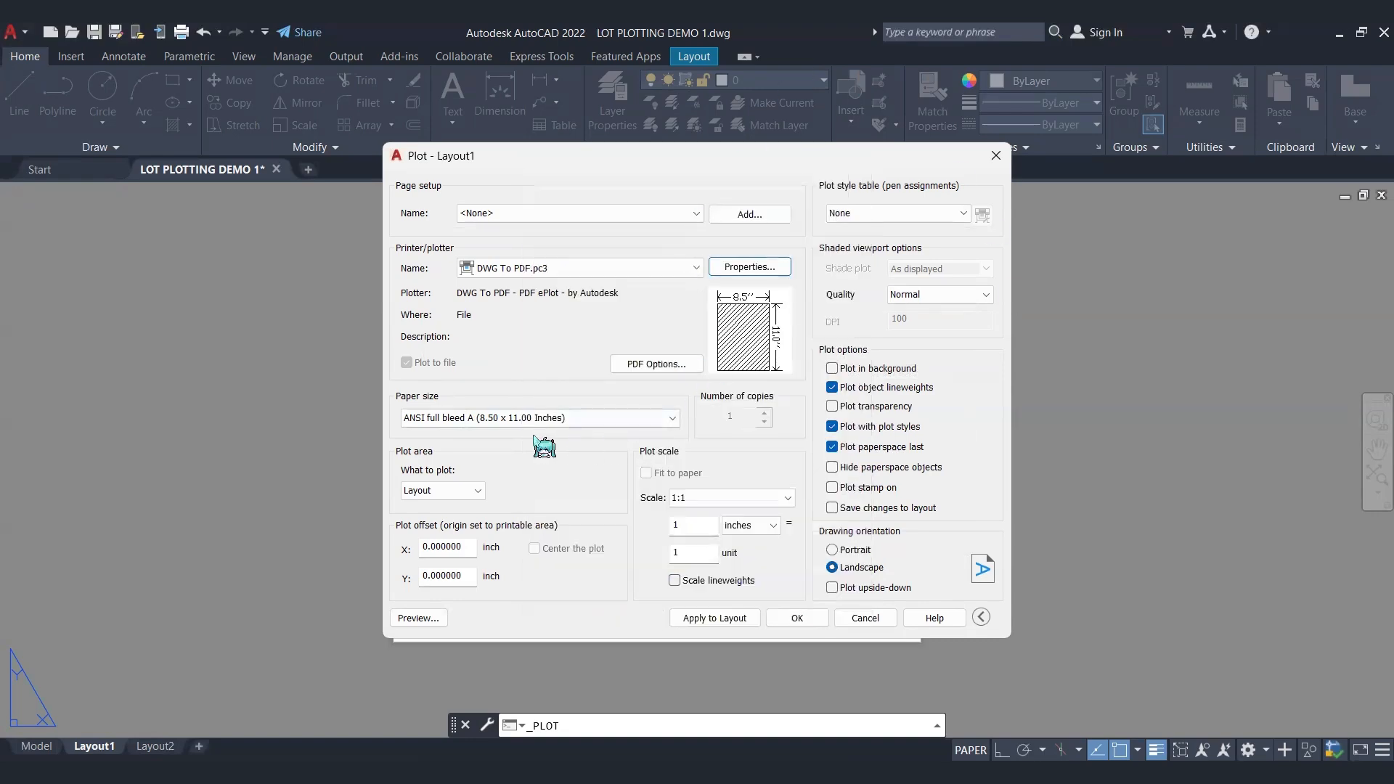
# Step: Set Layout1's paper size to AJDA DRAWS (8.50 x 13.00 Inches)
pyautogui.click(597, 426)
pyautogui.scroll(10, 581, 472)
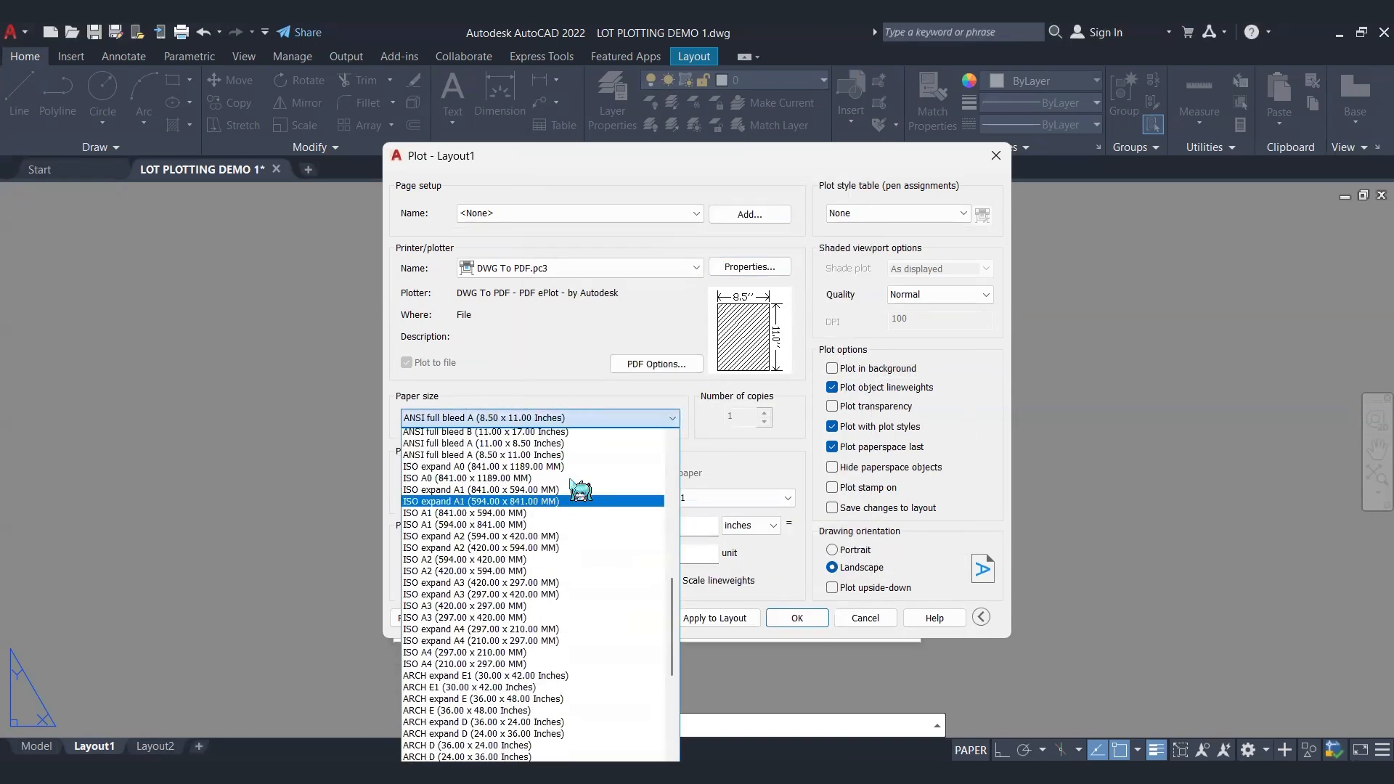
pyautogui.scroll(-20, 574, 508)
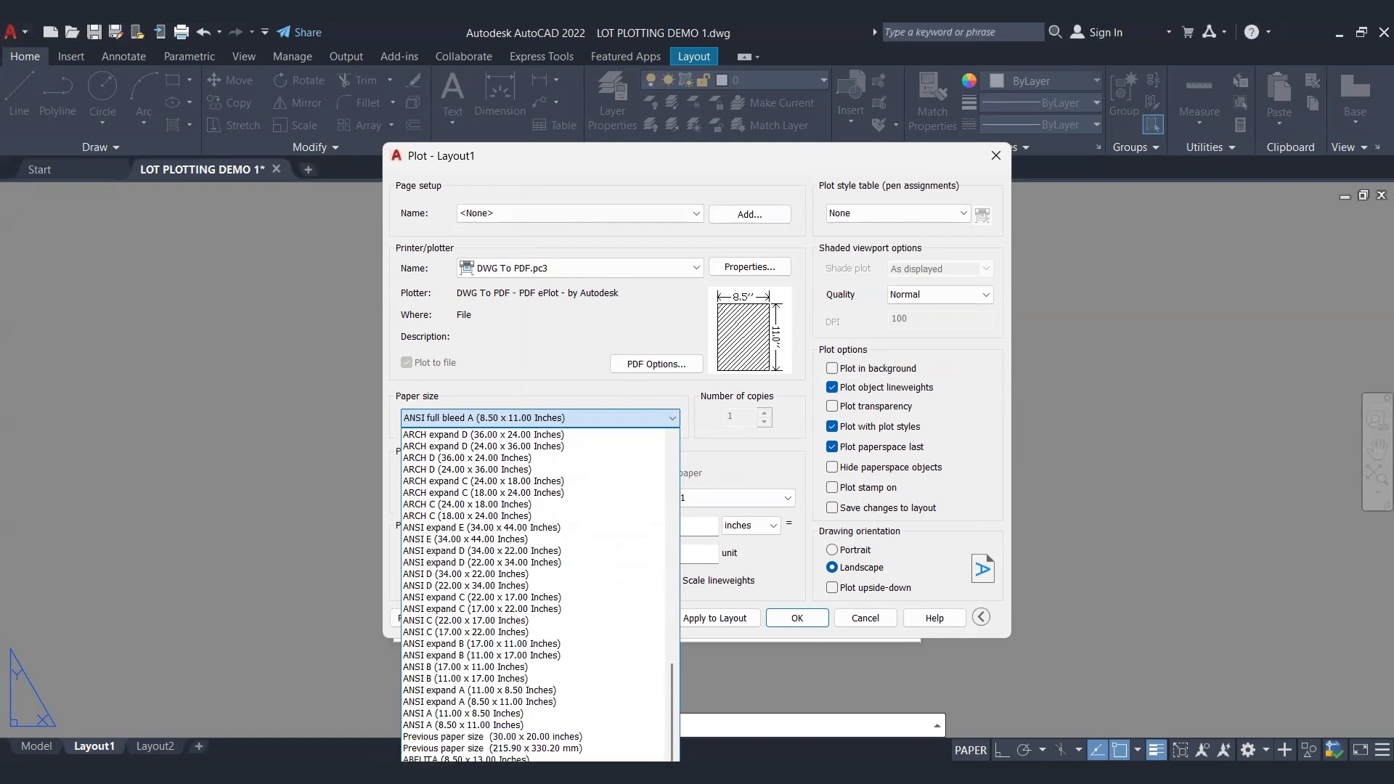
pyautogui.click(508, 772)
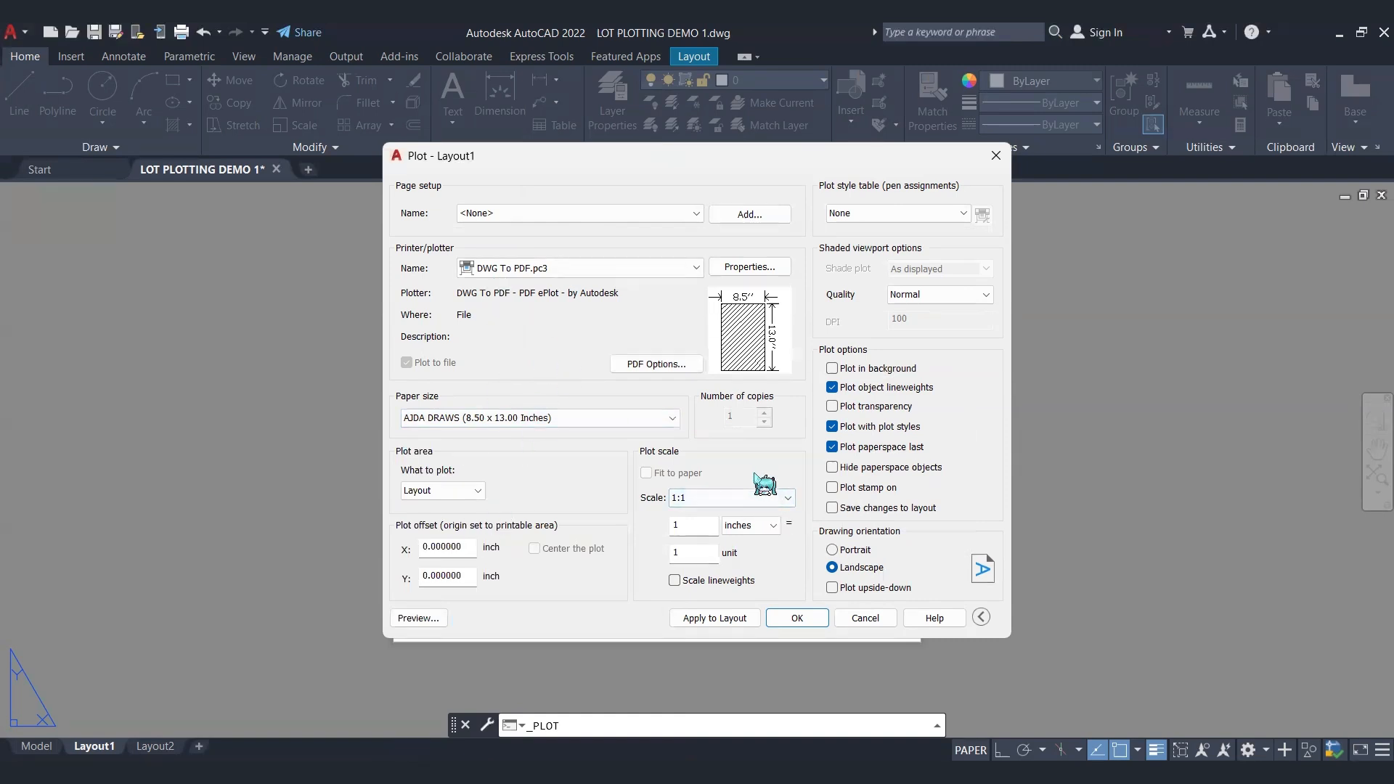
# Step: Change the plot scale's paper units to mm
pyautogui.click(772, 525)
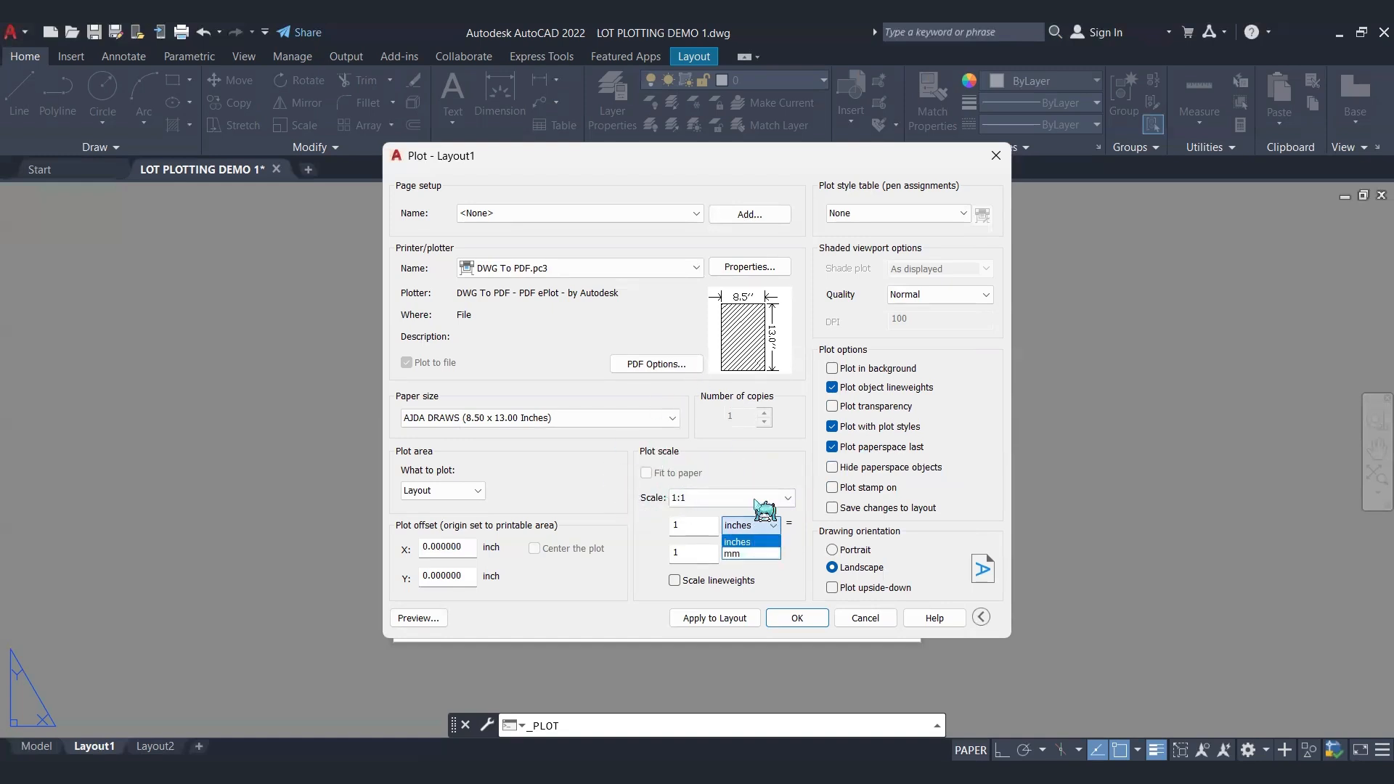
pyautogui.click(748, 541)
pyautogui.click(751, 525)
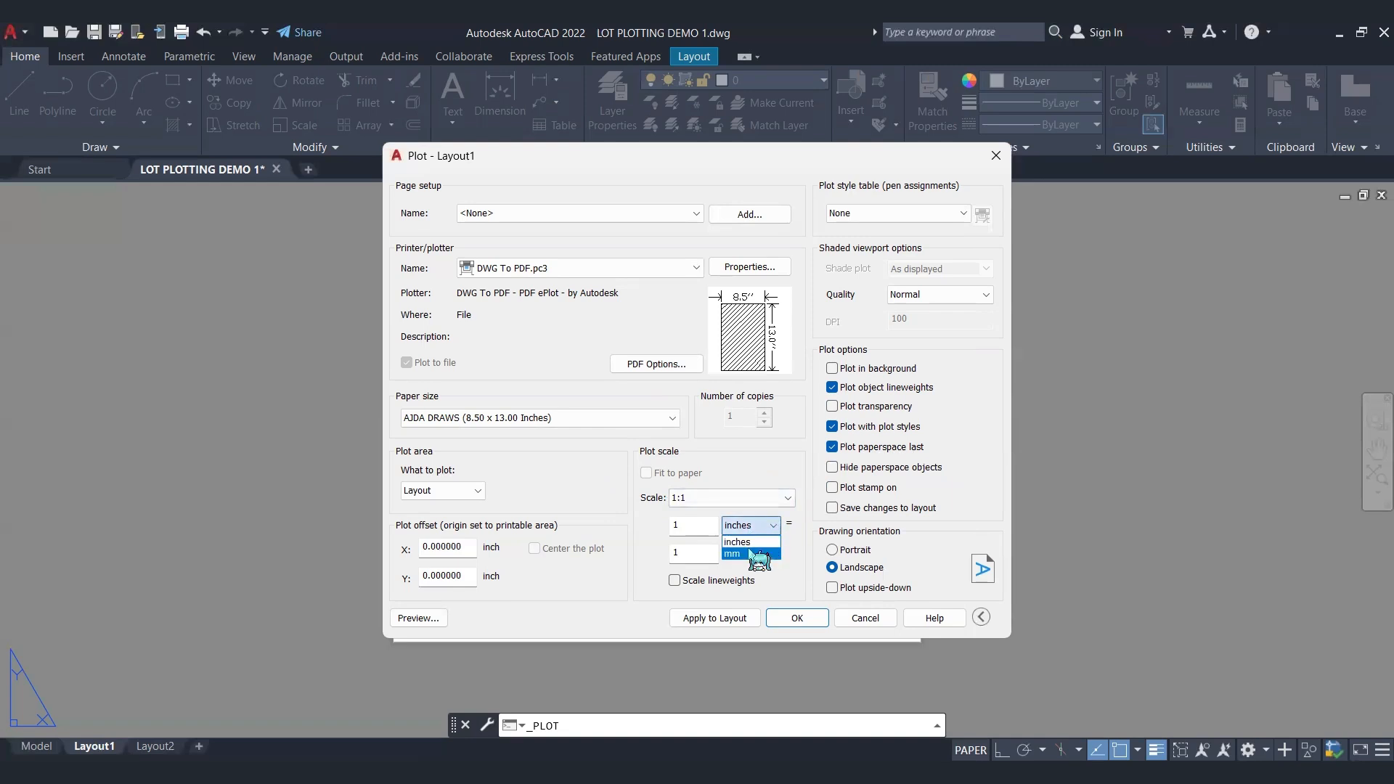
pyautogui.click(748, 554)
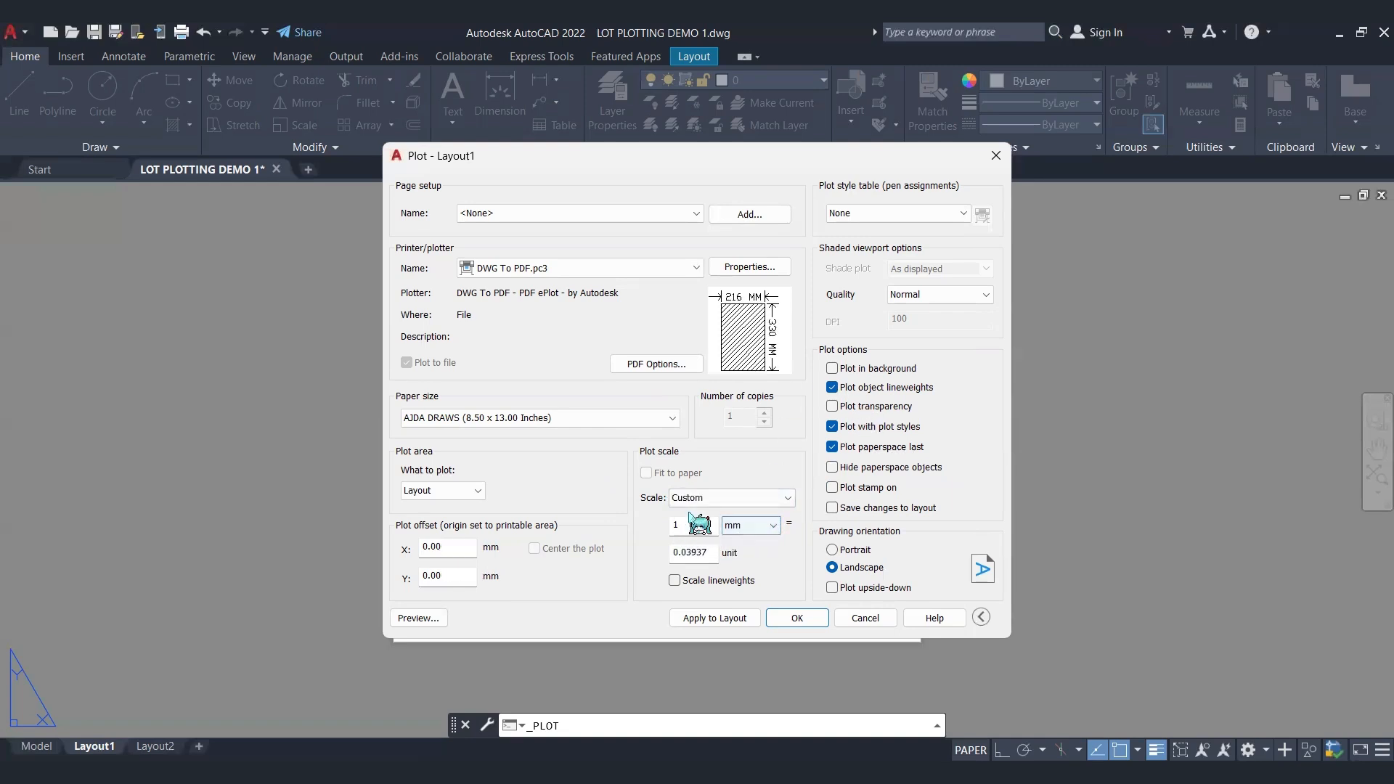
# Step: Set the plot scale to 1:1, apply the plot settings to Layout1 and close the plot setup without plotting
pyautogui.moveTo(718, 552); pyautogui.dragTo(609, 550)
pyautogui.click(748, 499)
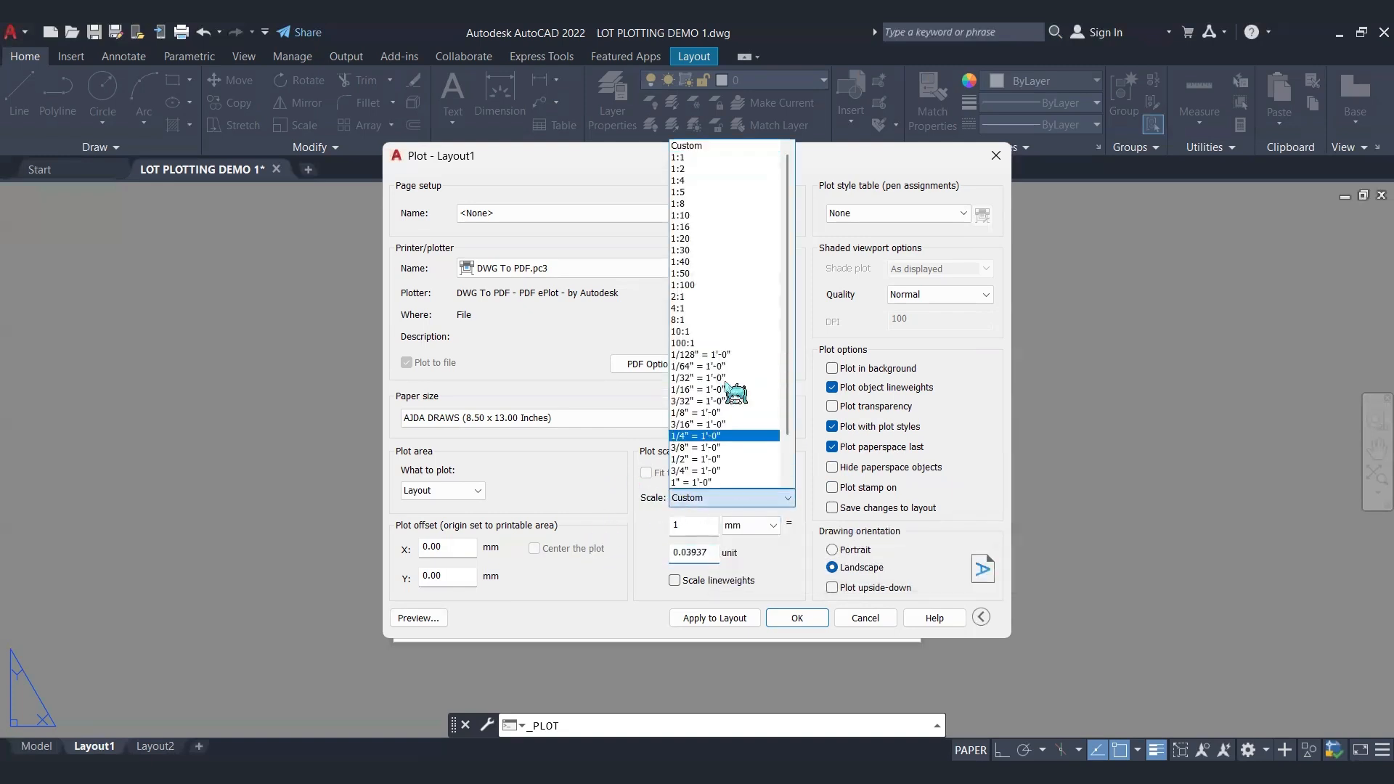
pyautogui.click(719, 151)
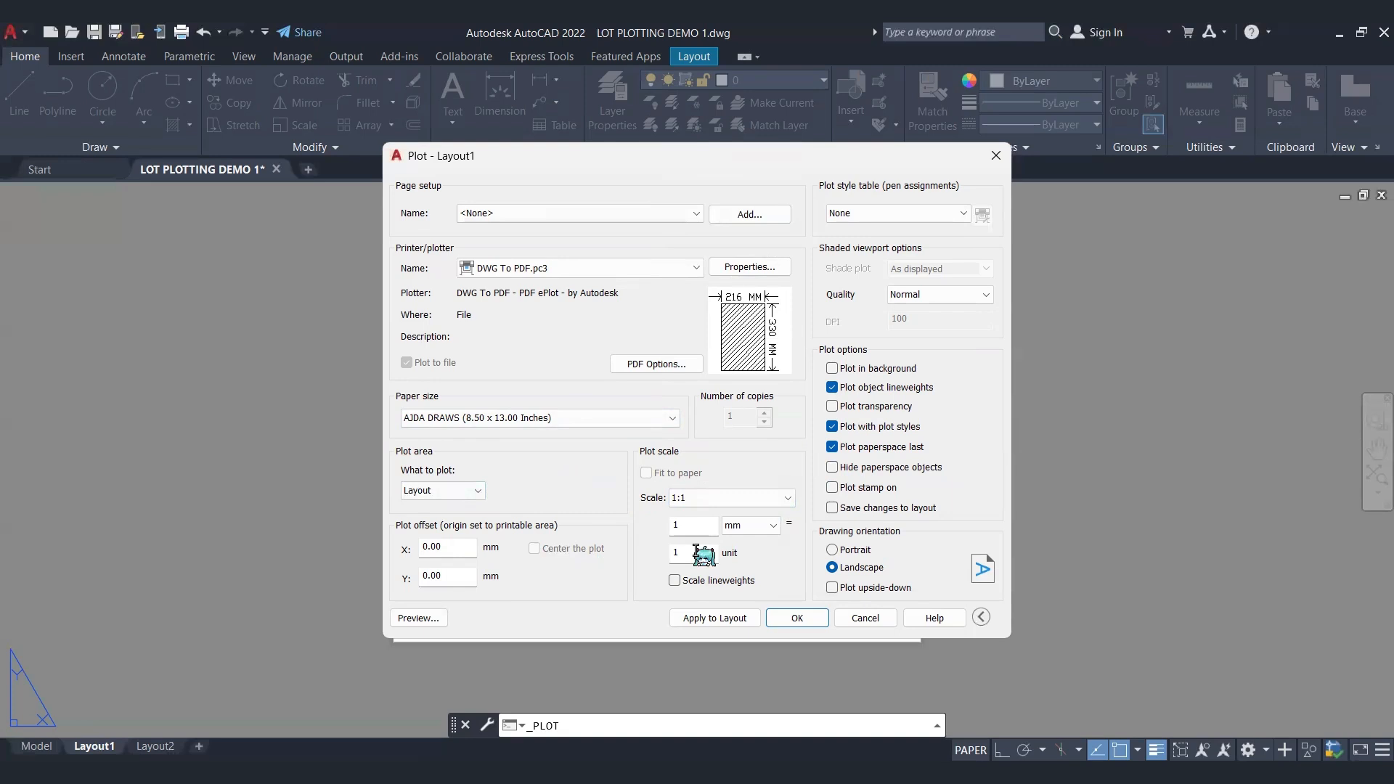
pyautogui.click(713, 619)
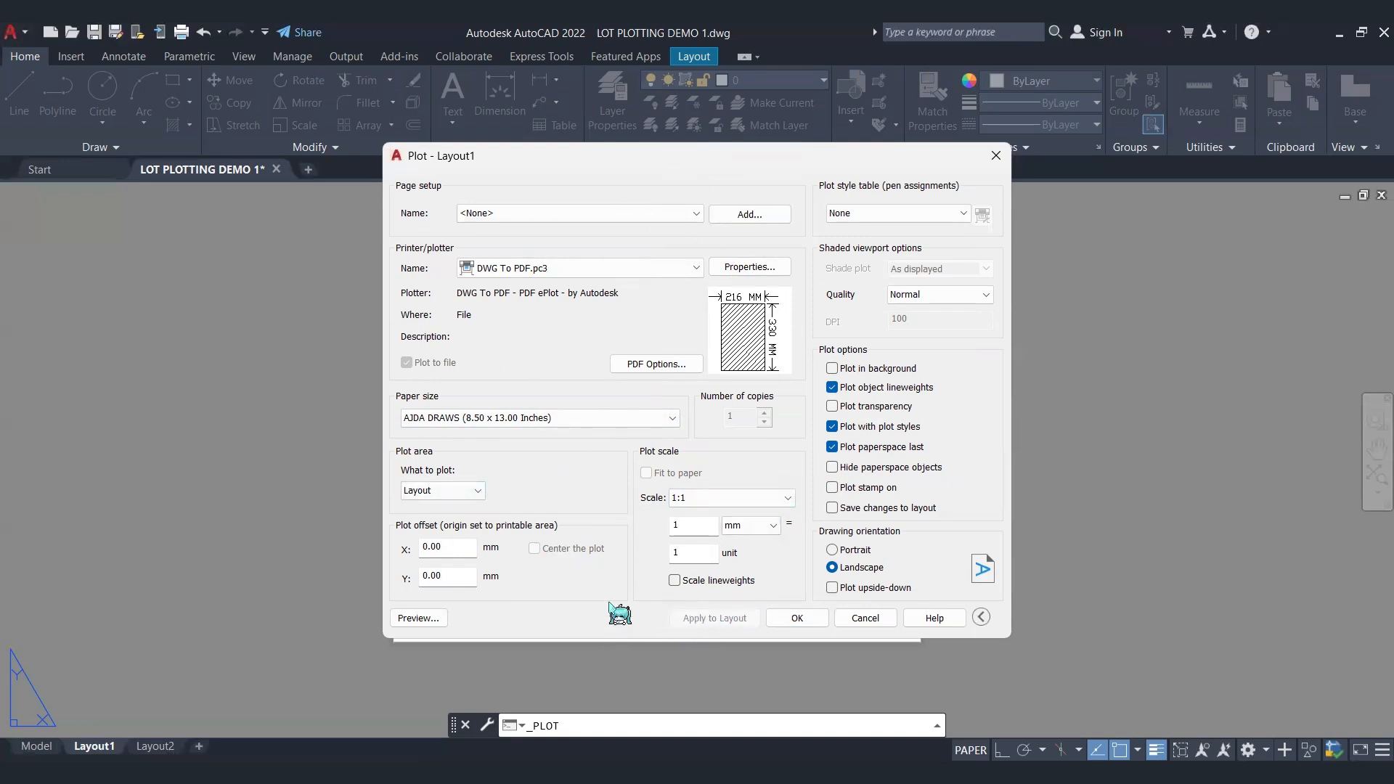
pyautogui.click(998, 158)
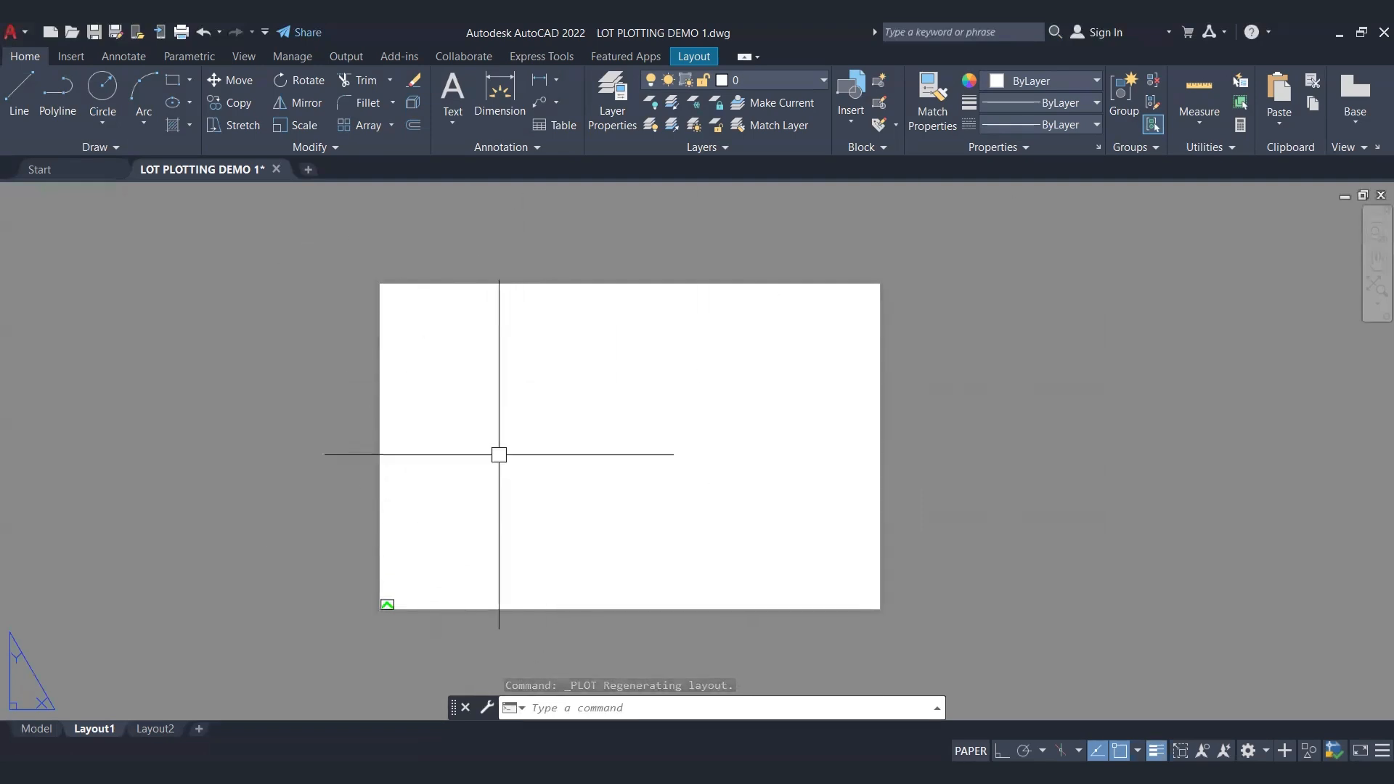
# Step: Delete the tiny viewport at the lower-left corner of the Layout1 sheet
pyautogui.click(413, 579)
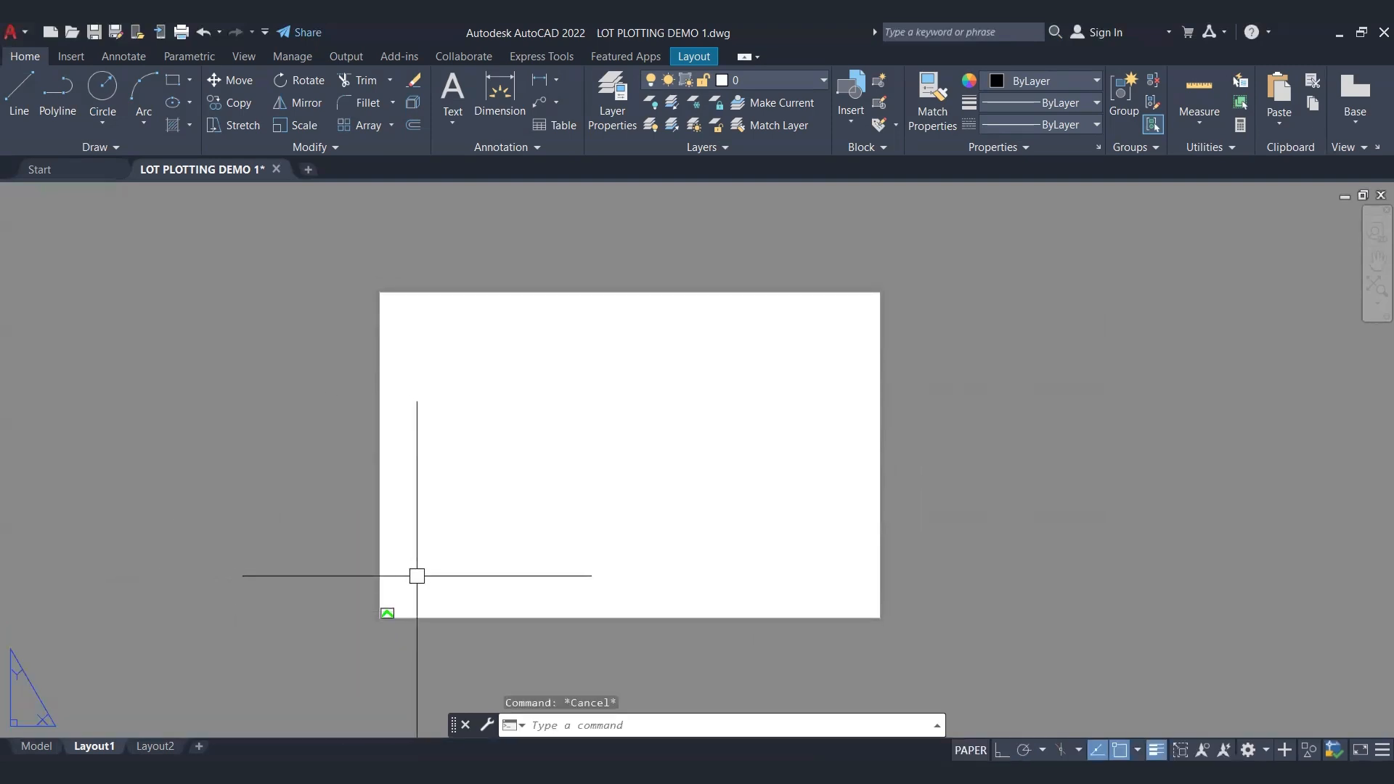
pyautogui.click(643, 327)
pyautogui.press('Delete')
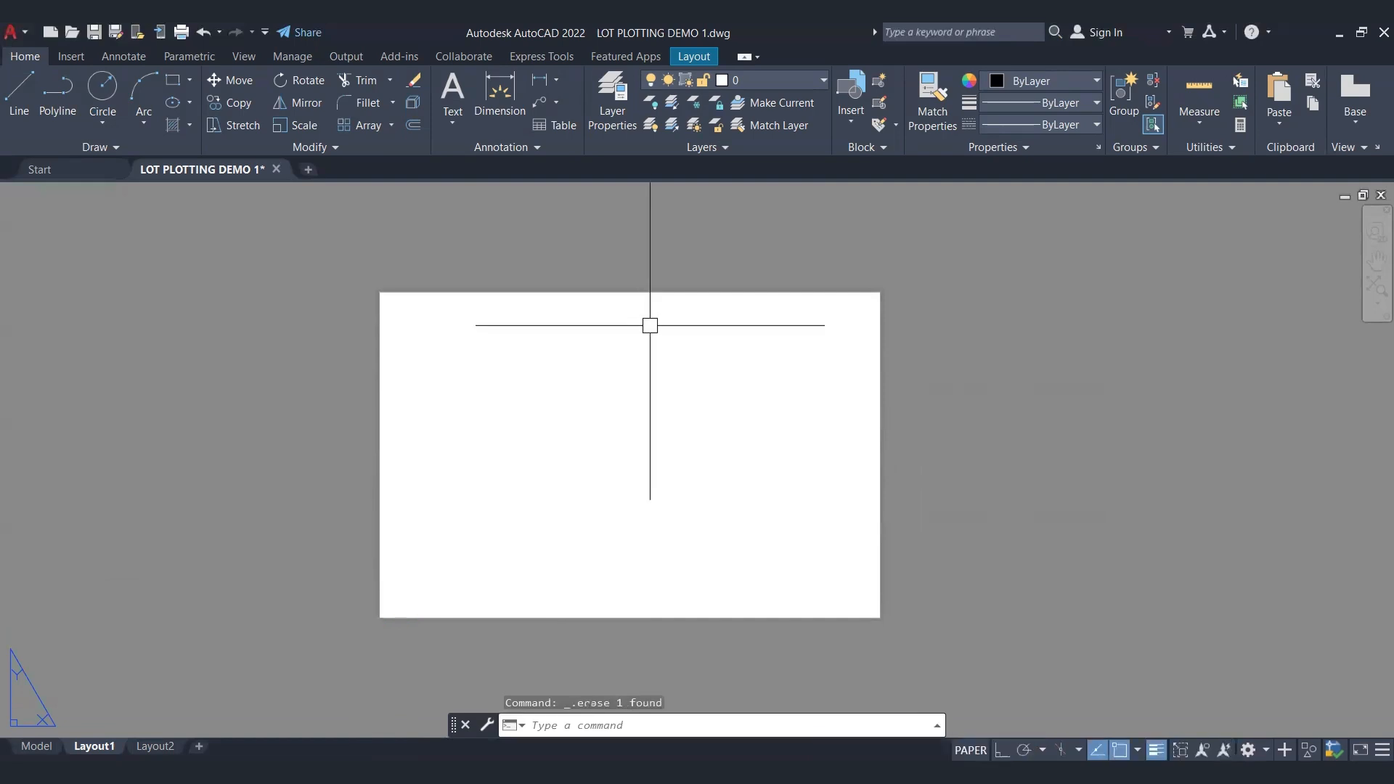
pyautogui.scroll(3, 652, 324)
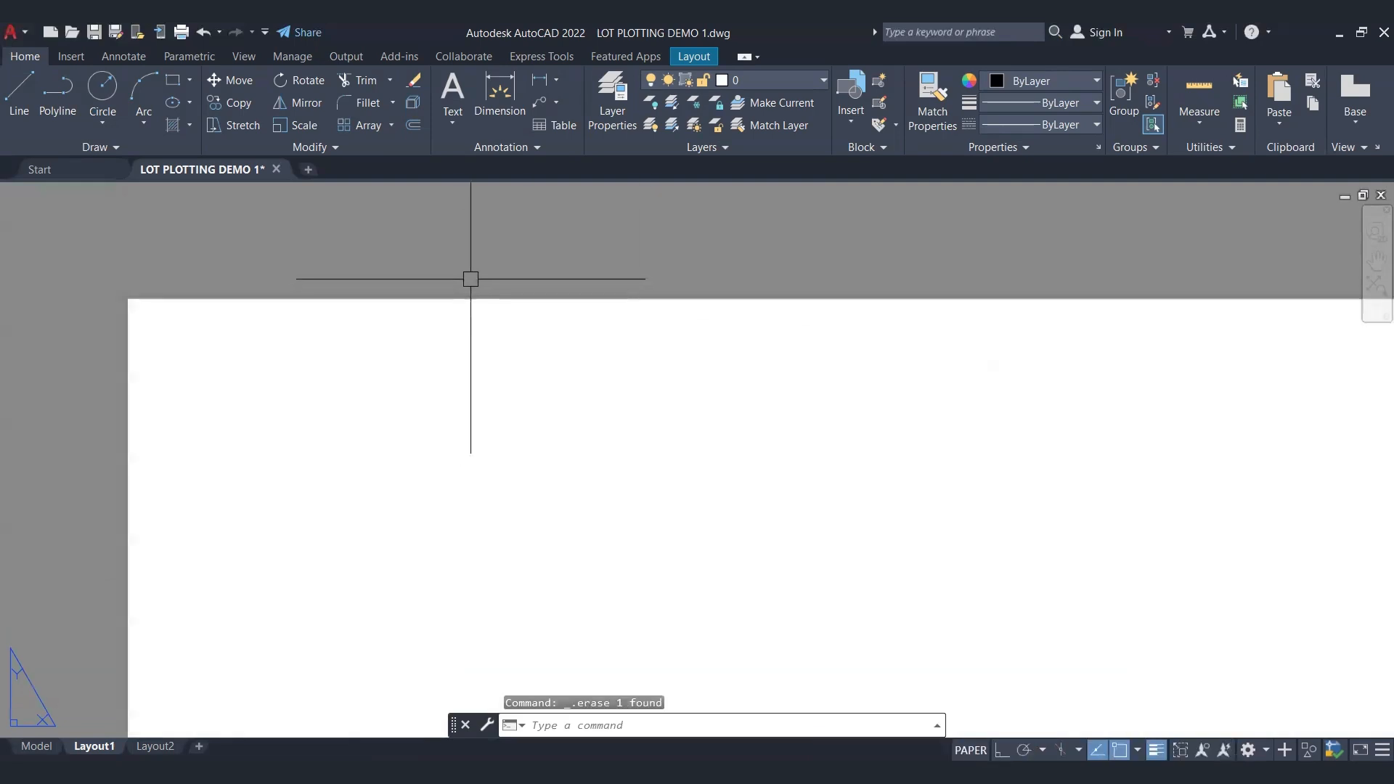
pyautogui.scroll(-5, 465, 286)
pyautogui.scroll(2, 531, 321)
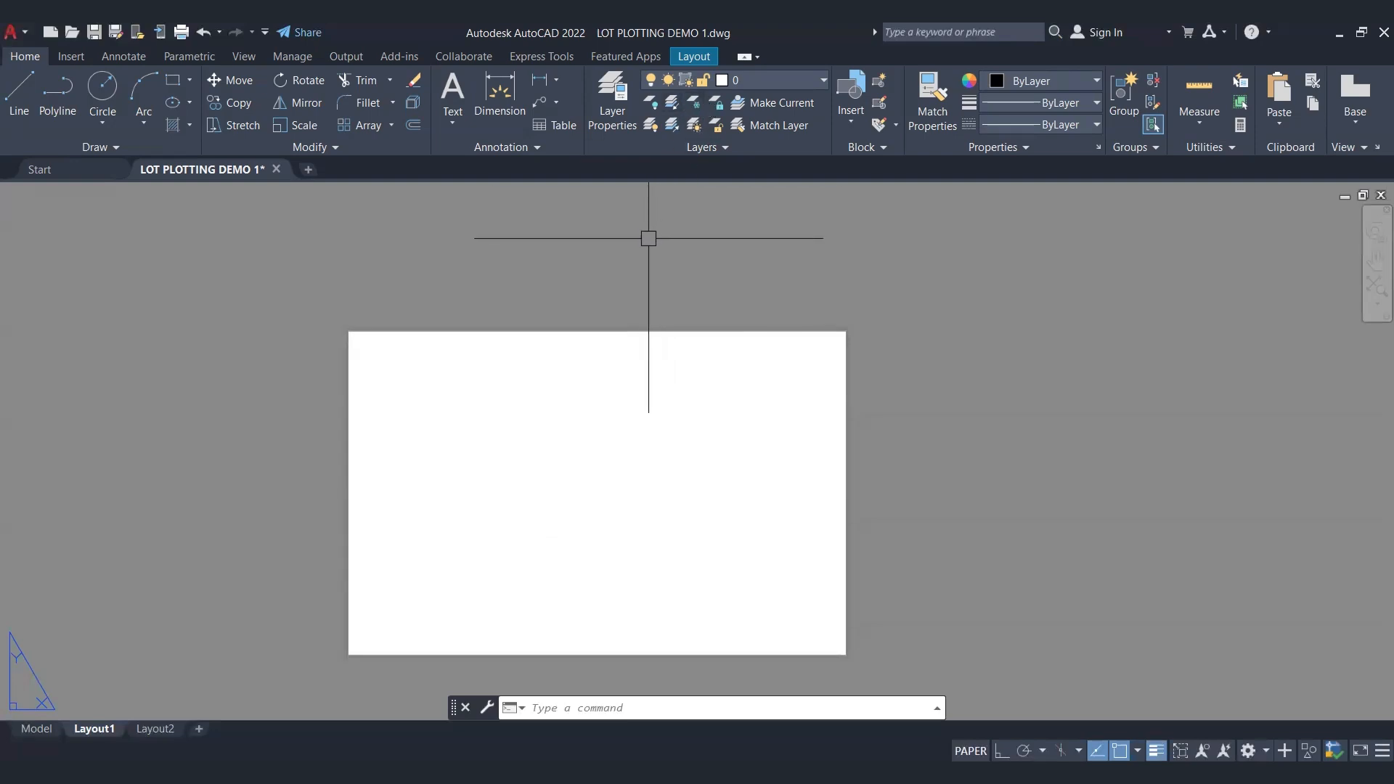
# Step: Draw a rectangle with RECTANG along the sheet's edges, from its lower-left corner to its upper-right corner
pyautogui.moveTo(635, 386); pyautogui.dragTo(669, 310, button='middle')
pyautogui.write('RE')
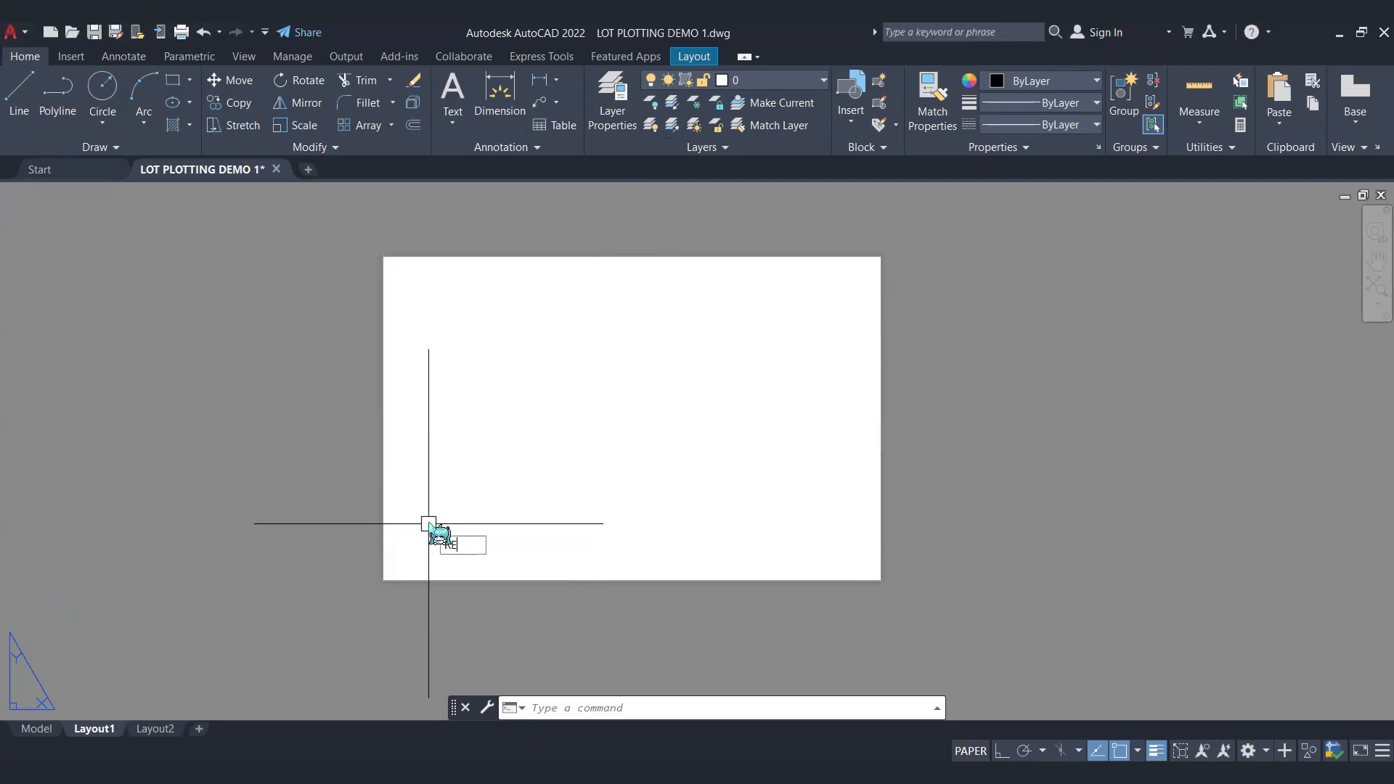
pyautogui.write('C')
pyautogui.press('Return')
pyautogui.scroll(4, 383, 572)
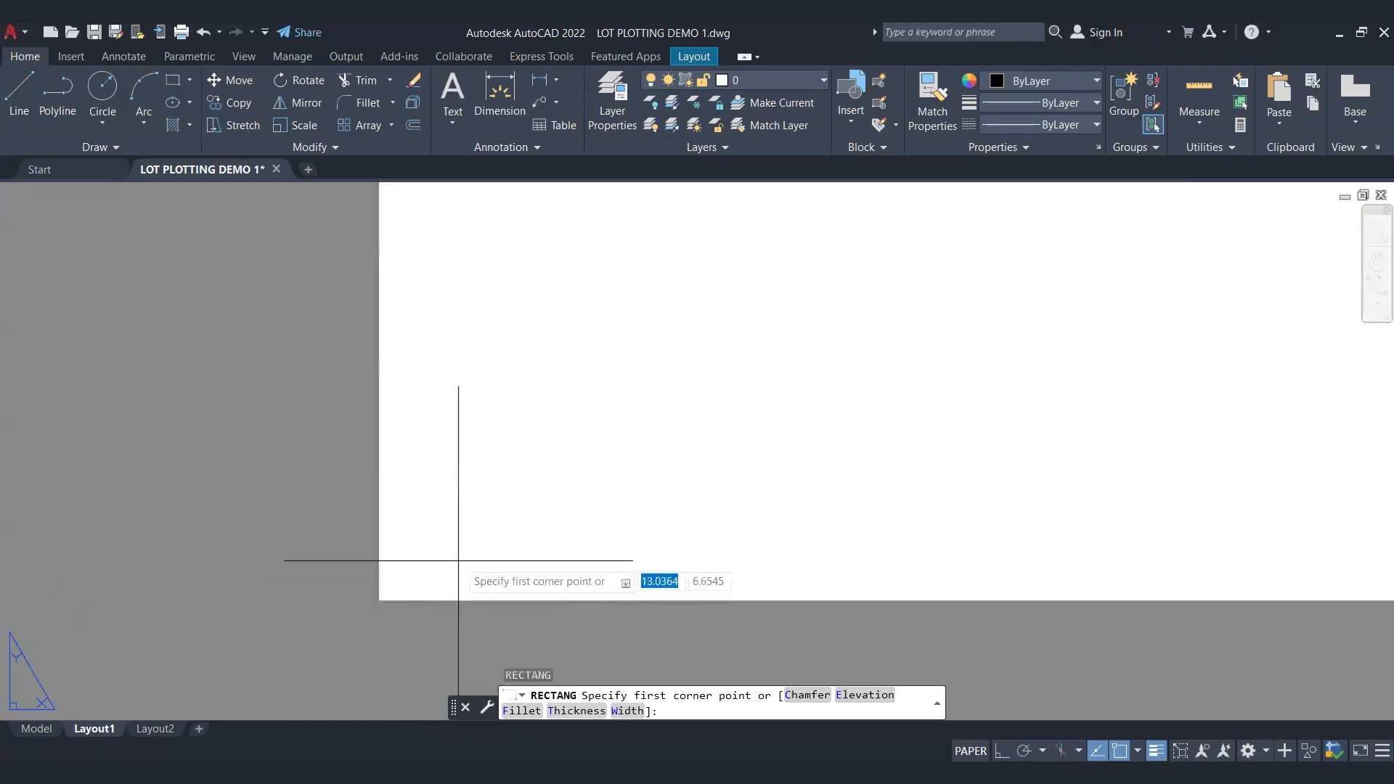
pyautogui.click(379, 601)
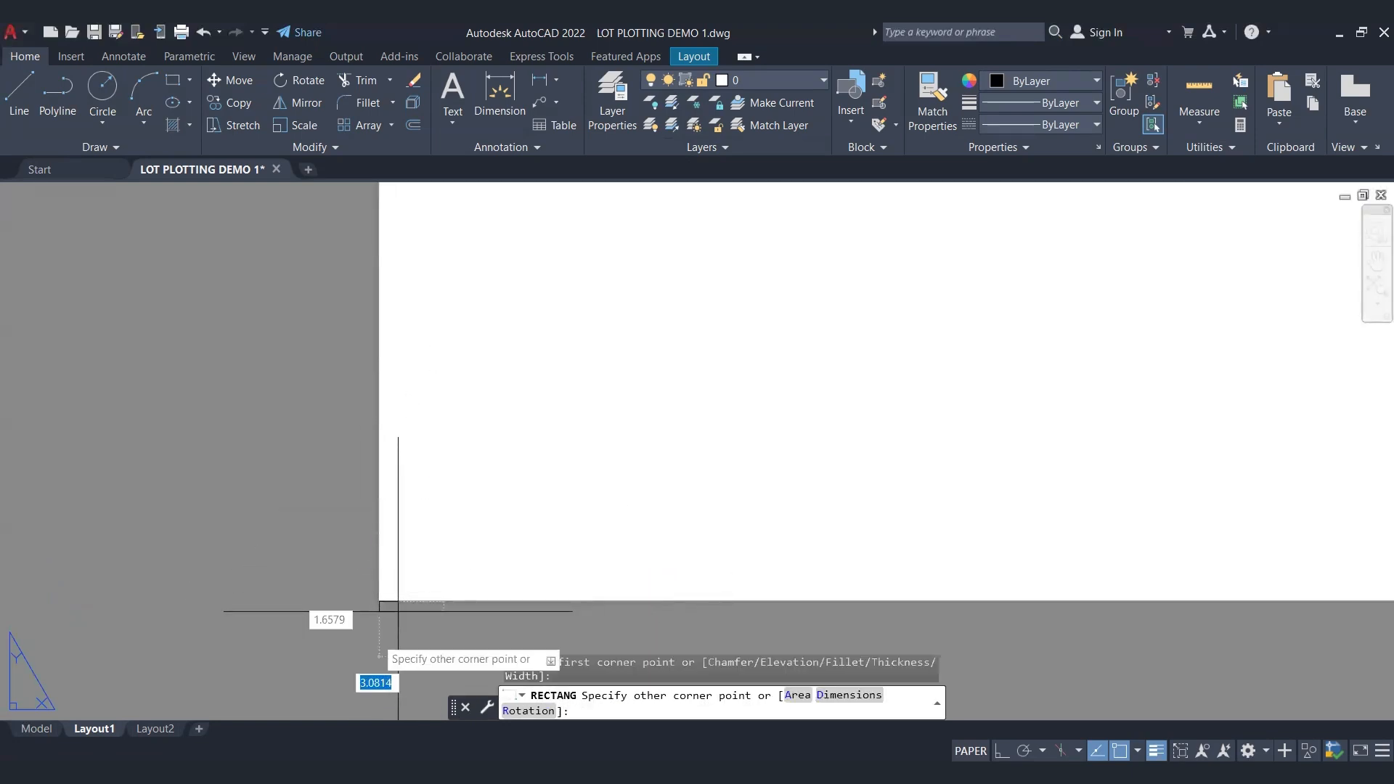
pyautogui.scroll(-5, 398, 611)
pyautogui.scroll(4, 730, 436)
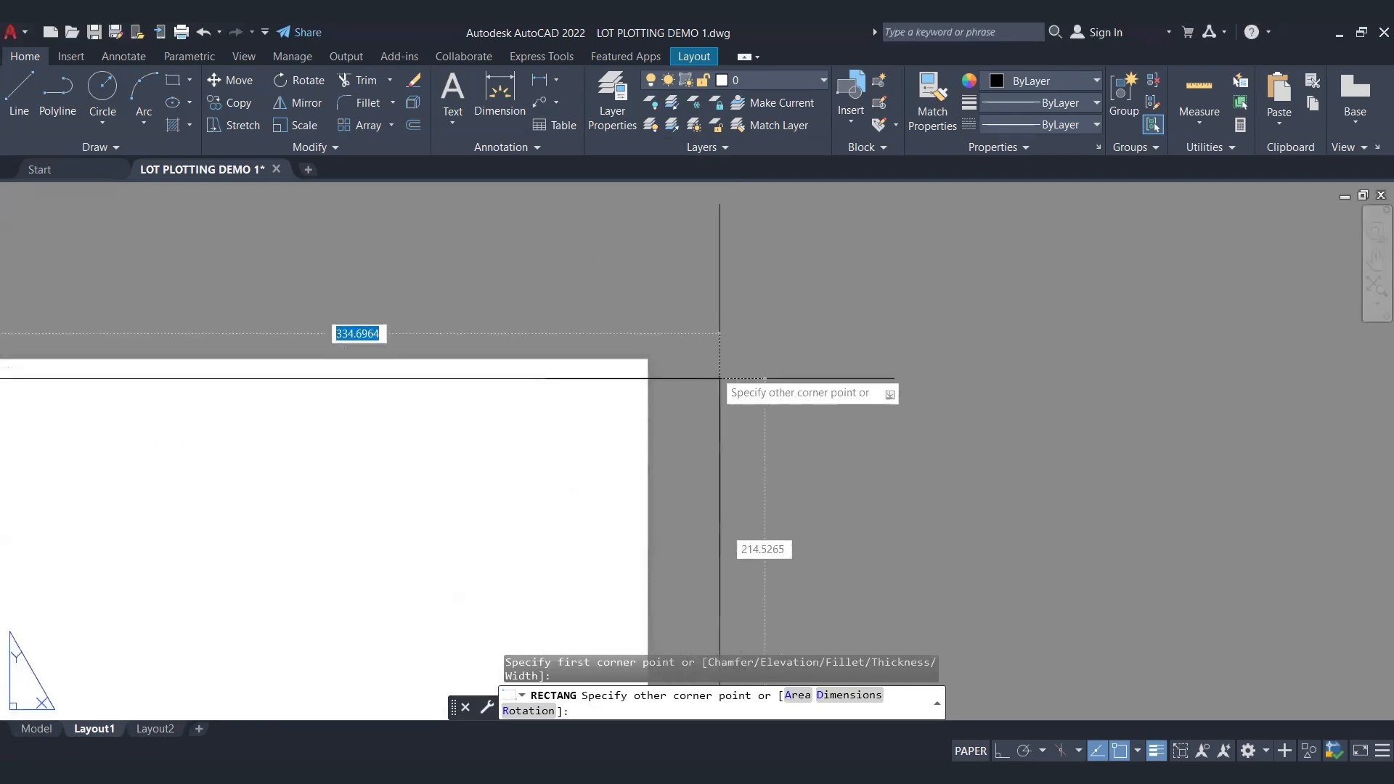
pyautogui.scroll(5, 720, 379)
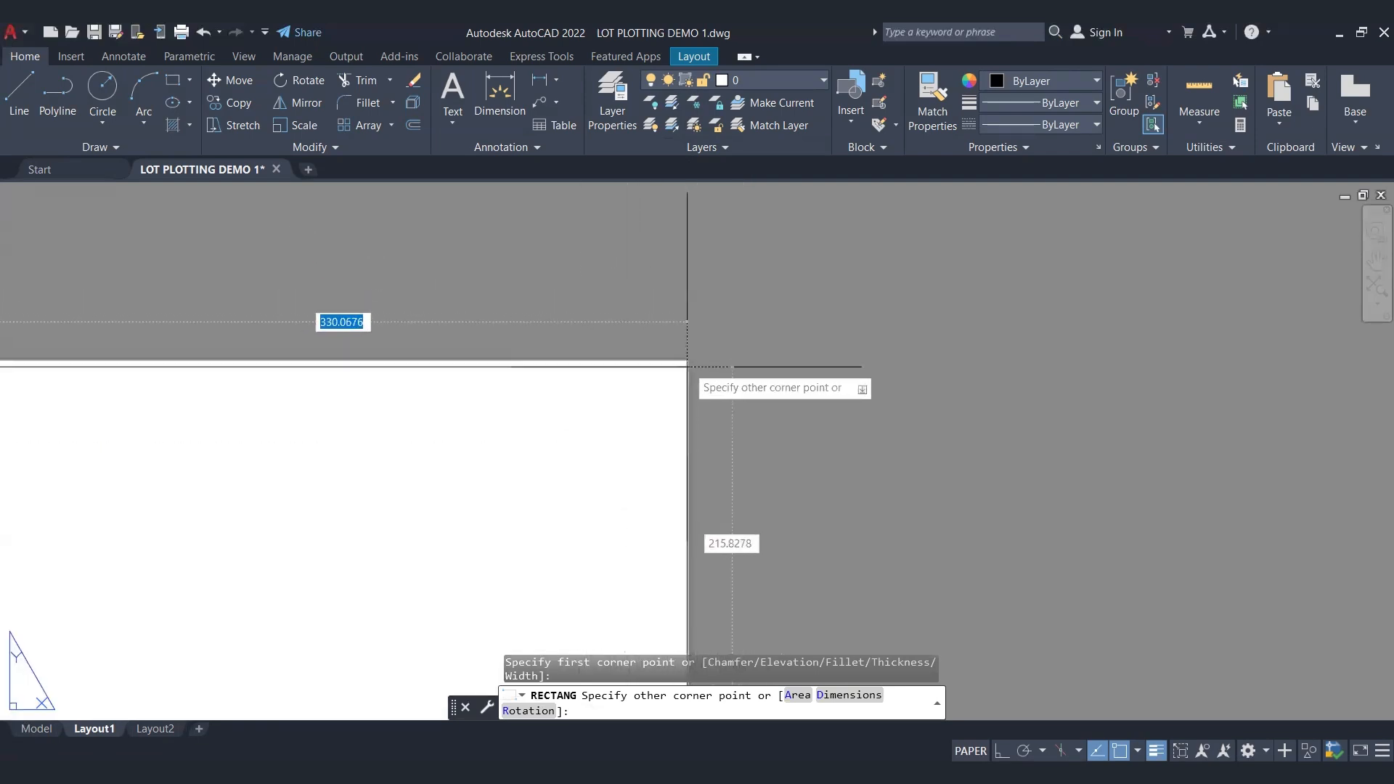
pyautogui.click(687, 362)
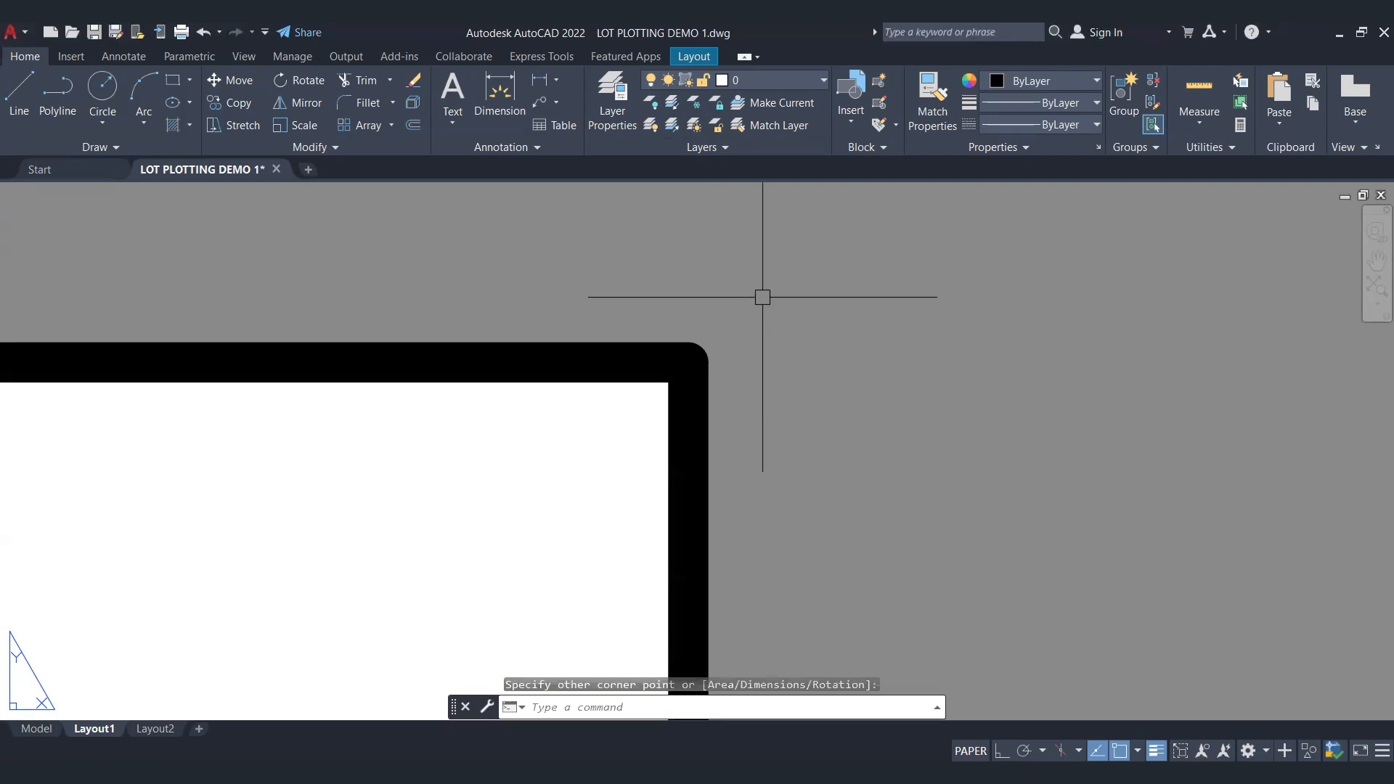
pyautogui.scroll(-5, 769, 300)
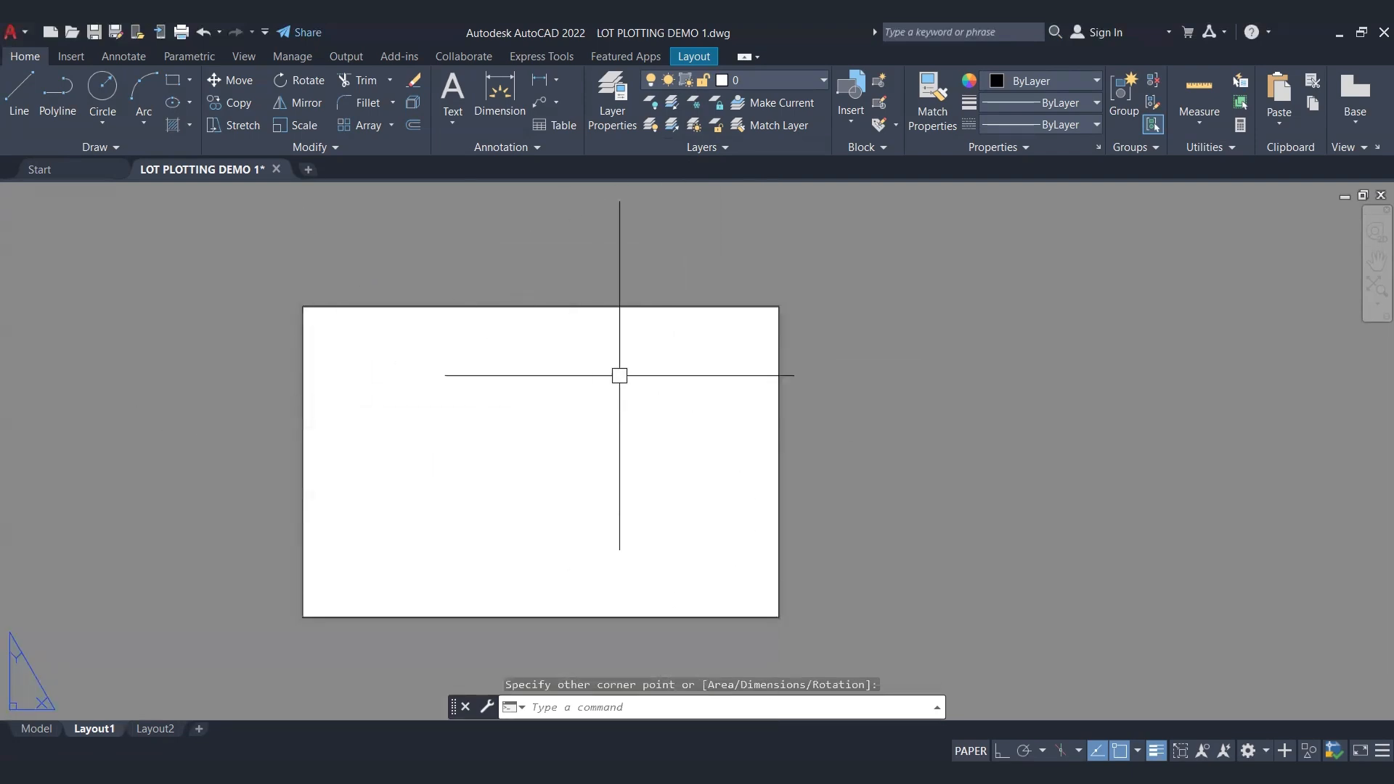
pyautogui.press('Escape')
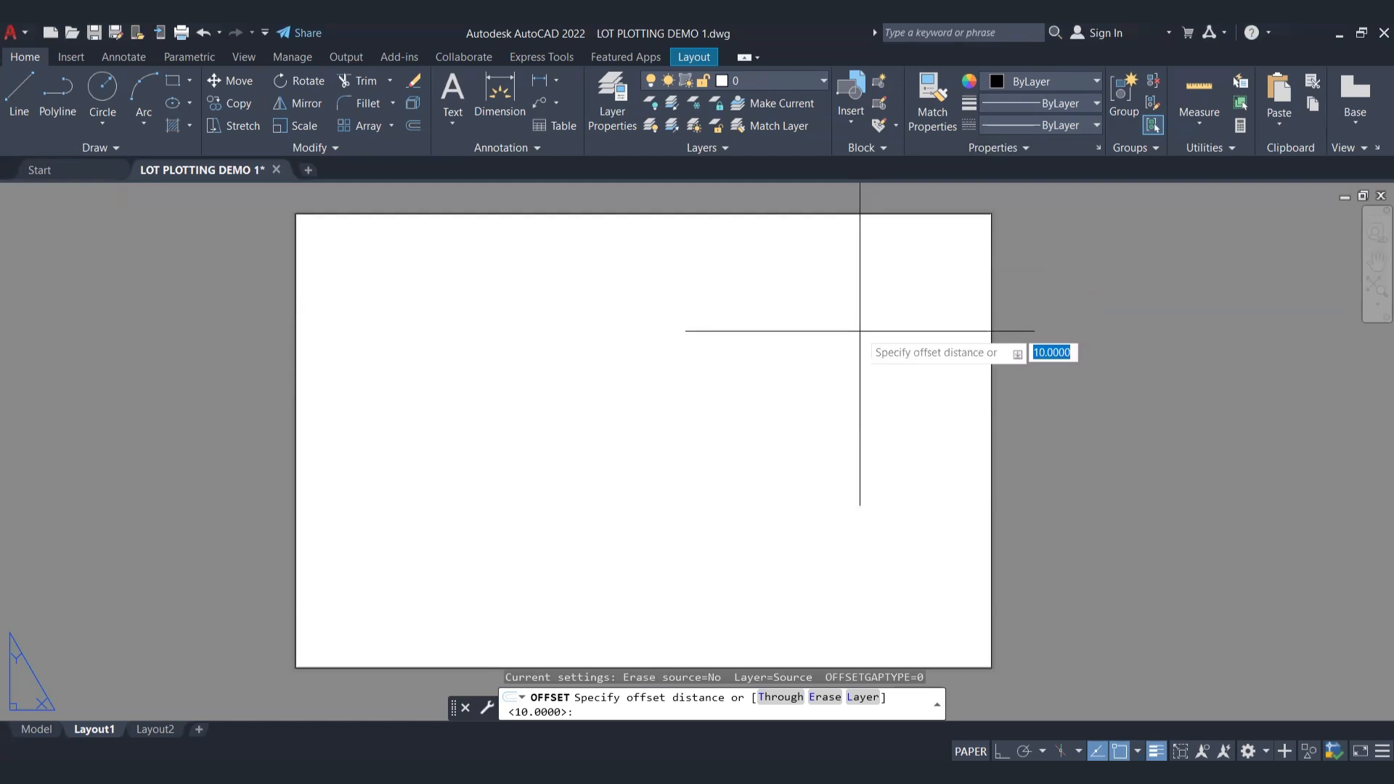
# Step: Offset the sheet-edge rectangle inward by 10 to form an inner border
pyautogui.press('Return')
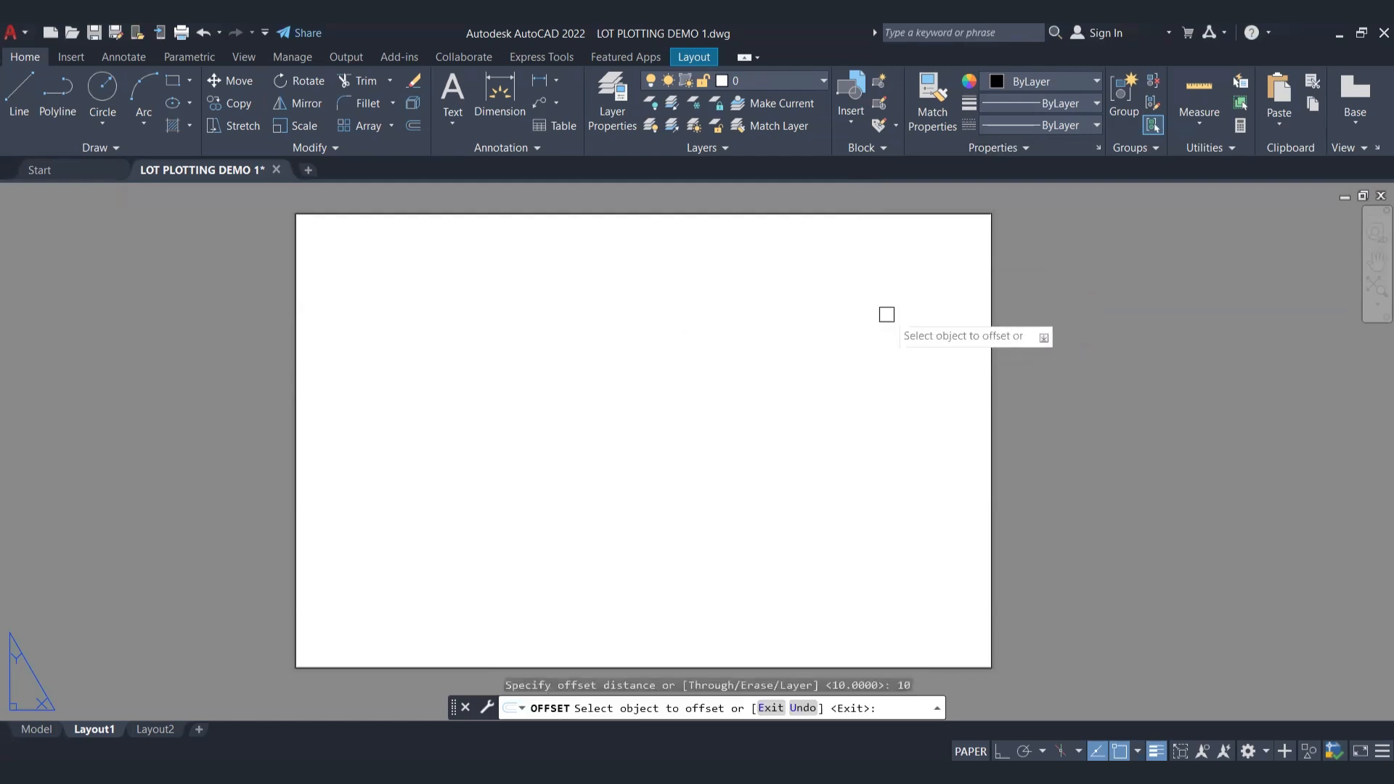
pyautogui.click(992, 351)
pyautogui.click(959, 358)
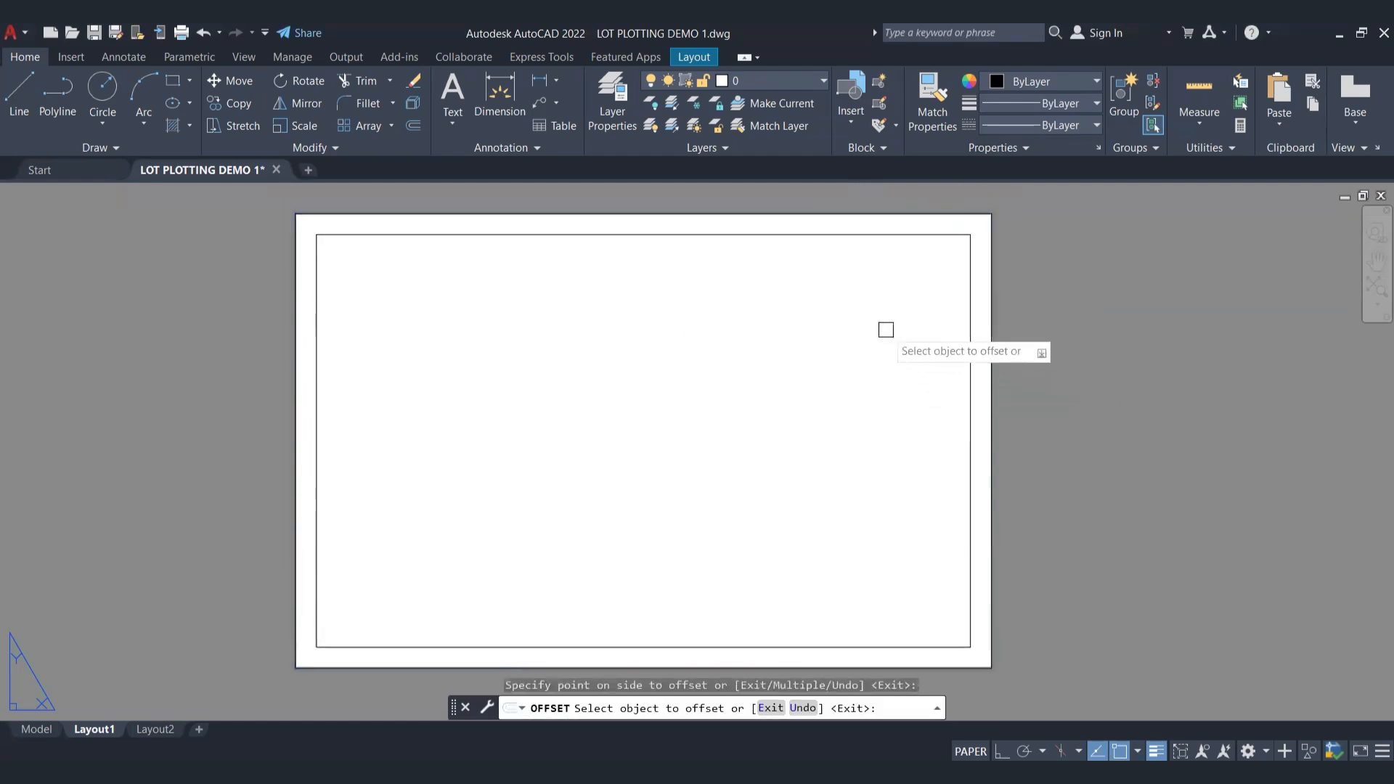
pyautogui.press('Escape')
# Step: Erase the outer rectangle along the sheet's edge, keeping the inner border
pyautogui.scroll(4, 980, 239)
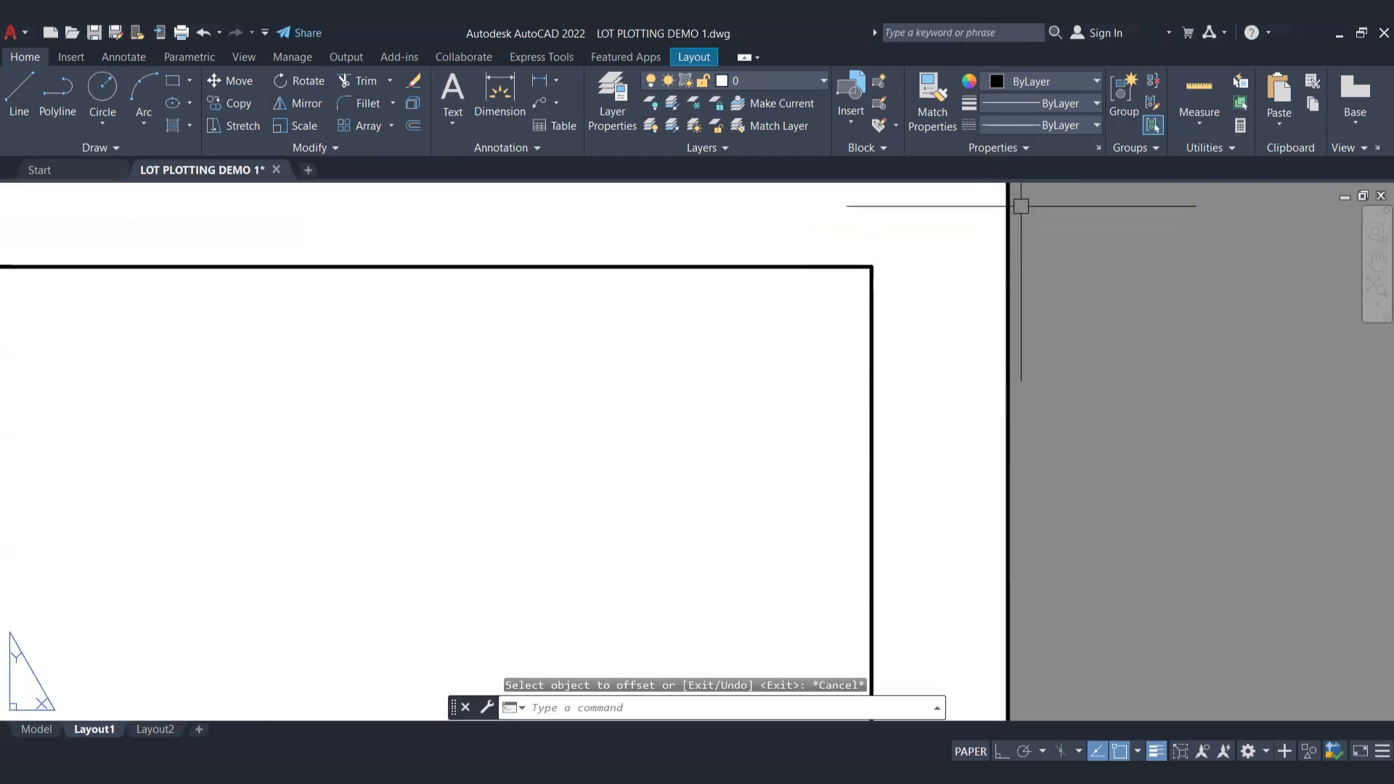
pyautogui.click(1005, 246)
pyautogui.click(1002, 240)
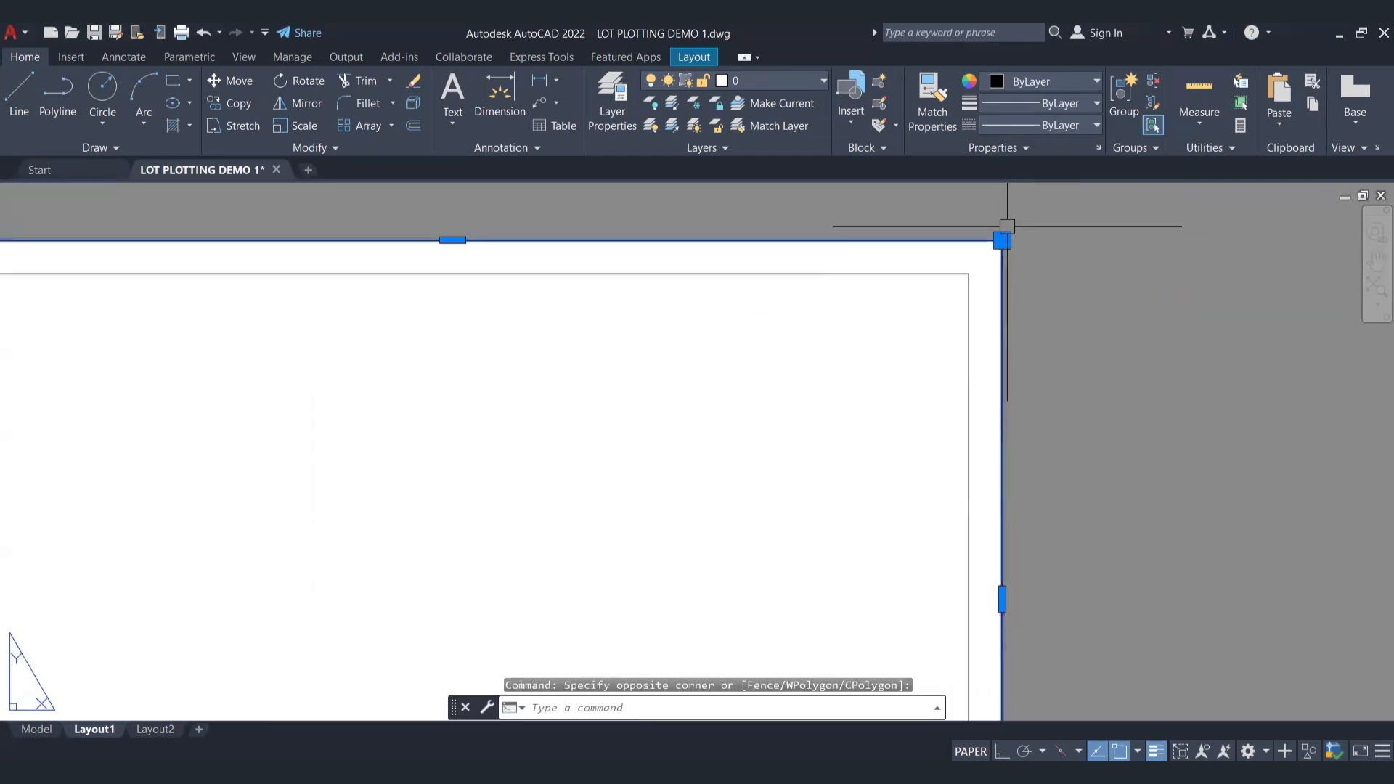
pyautogui.scroll(-6, 1017, 240)
pyautogui.press('Escape')
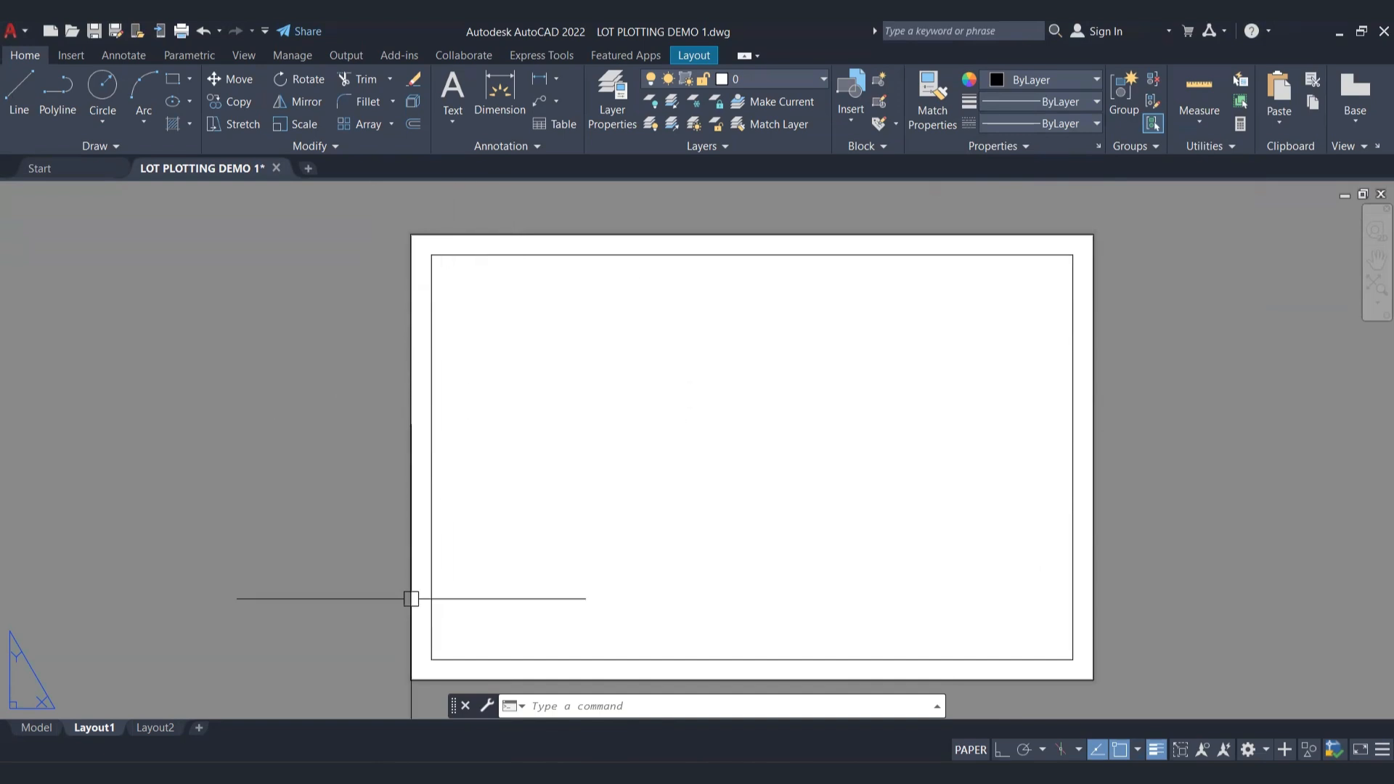
# Step: Draw a rectangle around the inner border, from the sheet's lower-left corner to just inside its upper-right corner
pyautogui.scroll(2, 395, 715)
pyautogui.scroll(3, 414, 591)
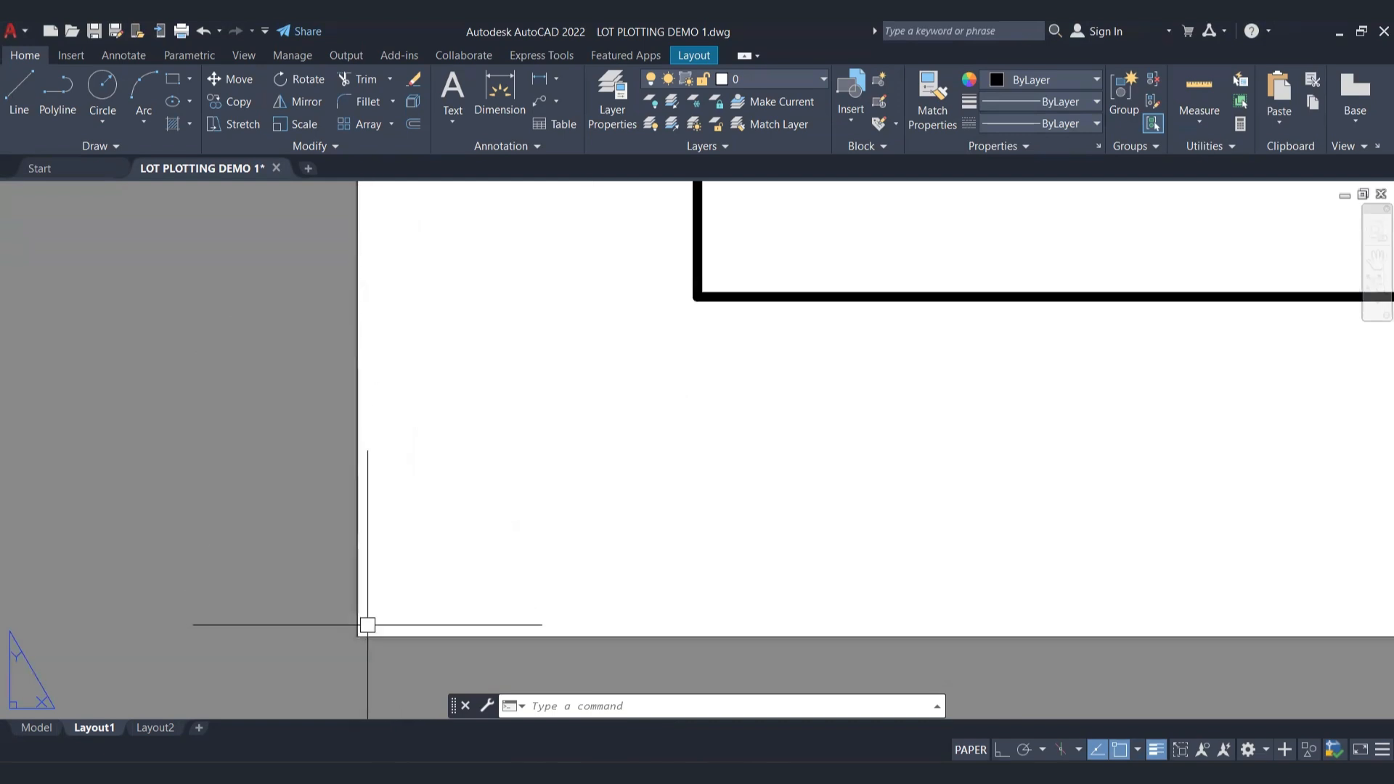
pyautogui.scroll(-6, 331, 596)
pyautogui.moveTo(401, 515); pyautogui.dragTo(401, 541, button='middle')
pyautogui.press('Escape')
pyautogui.write('R')
pyautogui.press('Return')
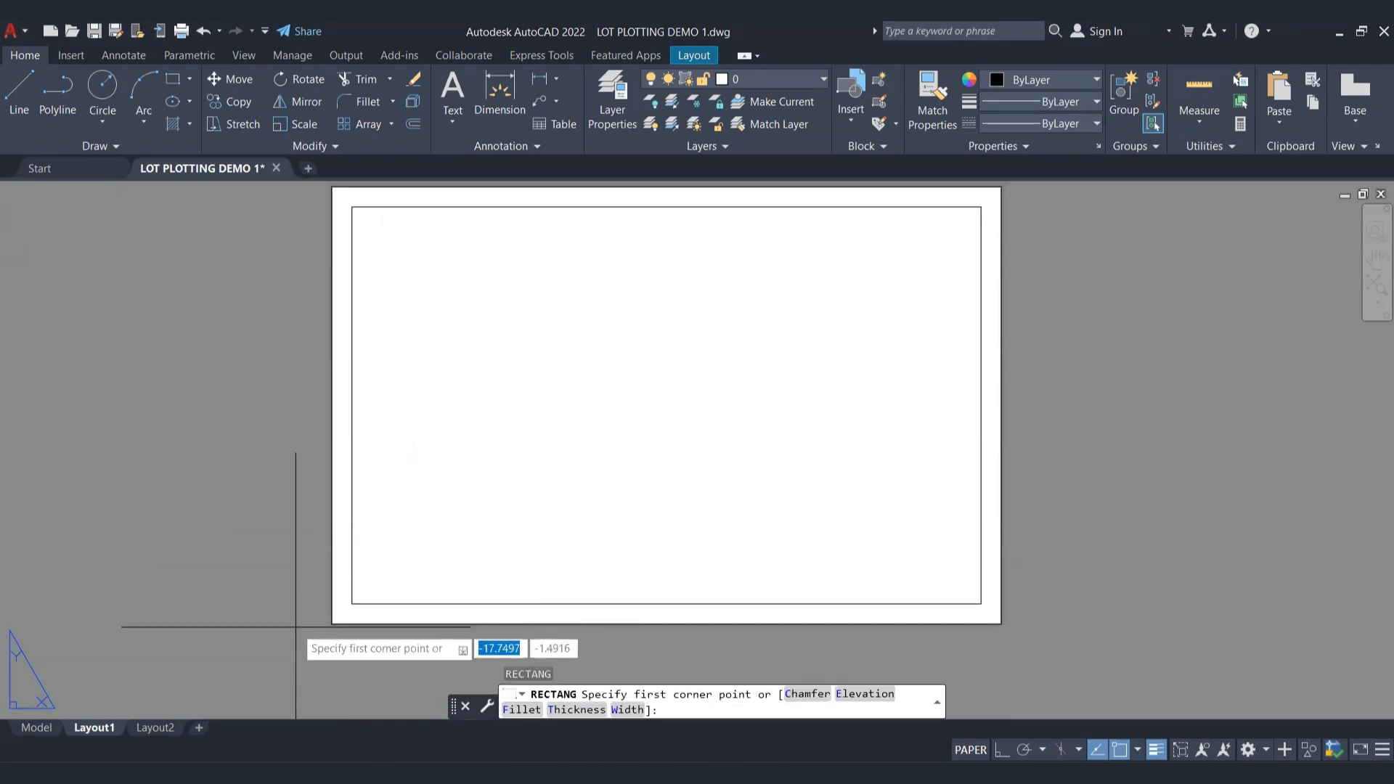
pyautogui.click(332, 624)
pyautogui.moveTo(766, 427); pyautogui.dragTo(674, 586, button='middle')
pyautogui.scroll(3, 900, 360)
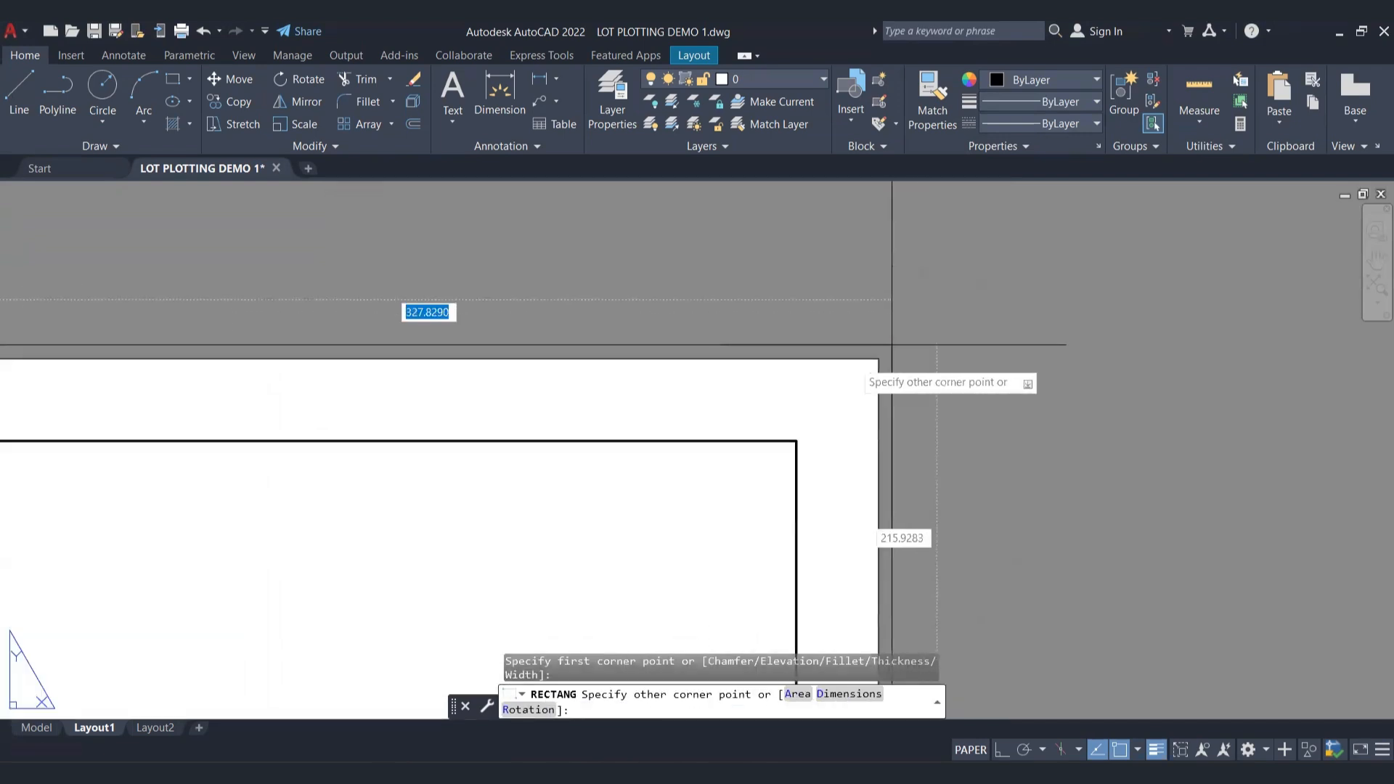
pyautogui.click(911, 394)
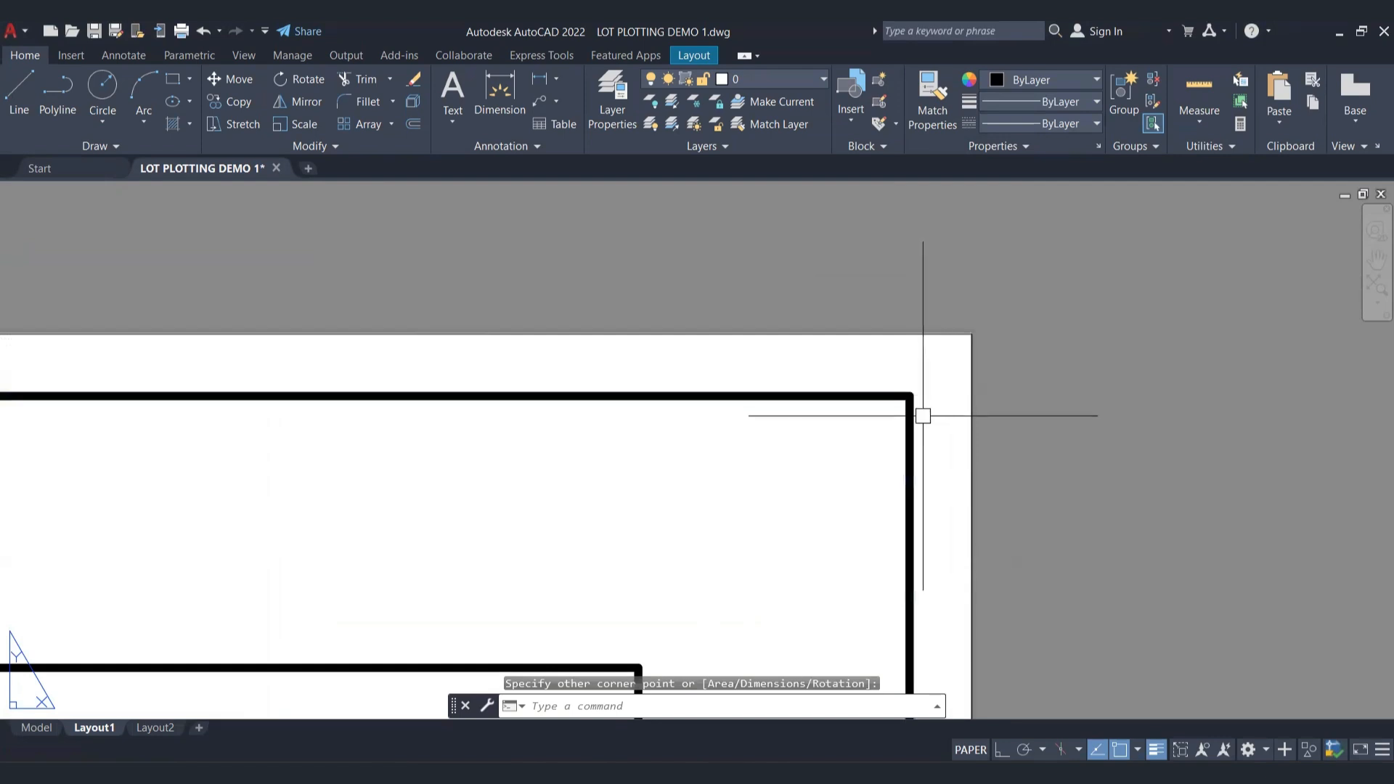
# Step: Erase the outer rectangle that surrounds the inner border on the sheet
pyautogui.press('Escape')
pyautogui.click(943, 365)
pyautogui.click(872, 417)
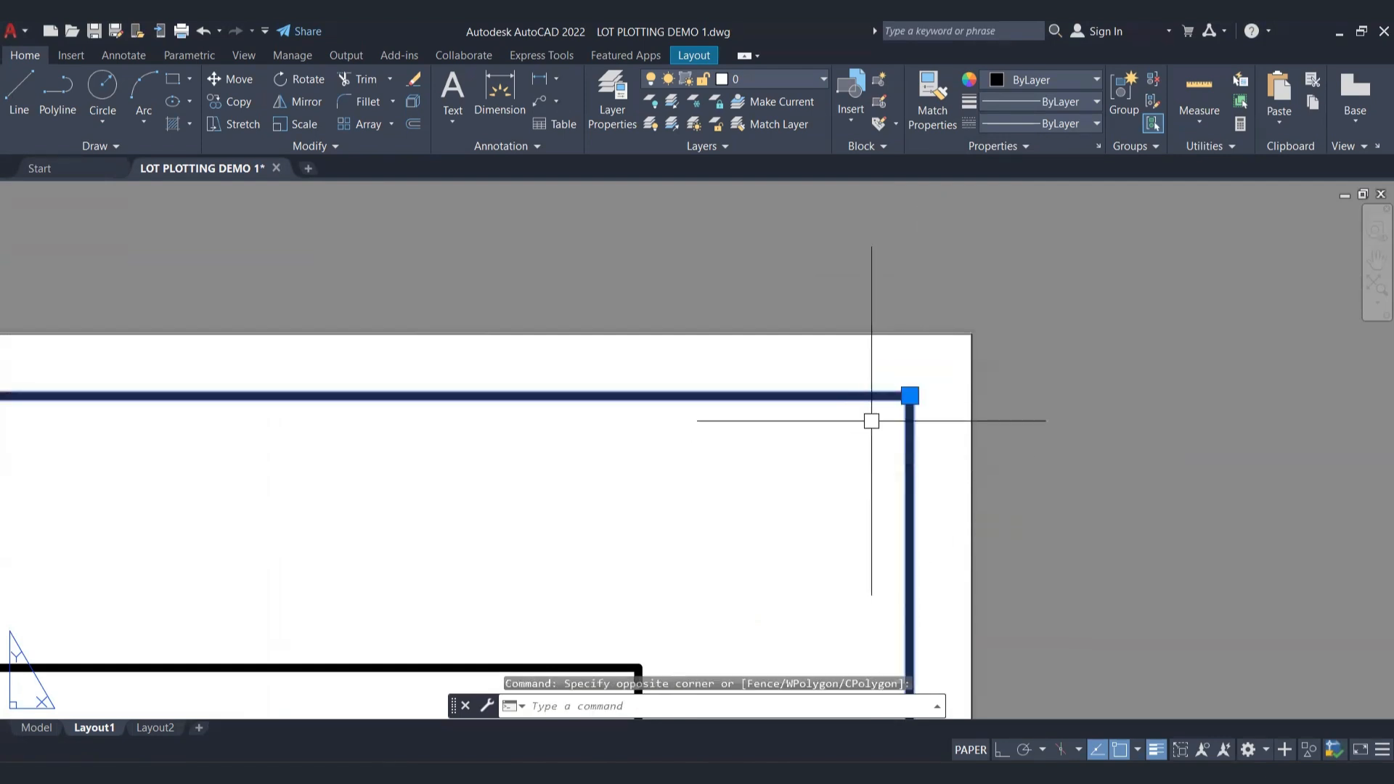
pyautogui.press('Delete')
pyautogui.scroll(-3, 382, 332)
pyautogui.moveTo(300, 430); pyautogui.dragTo(564, 404, button='middle')
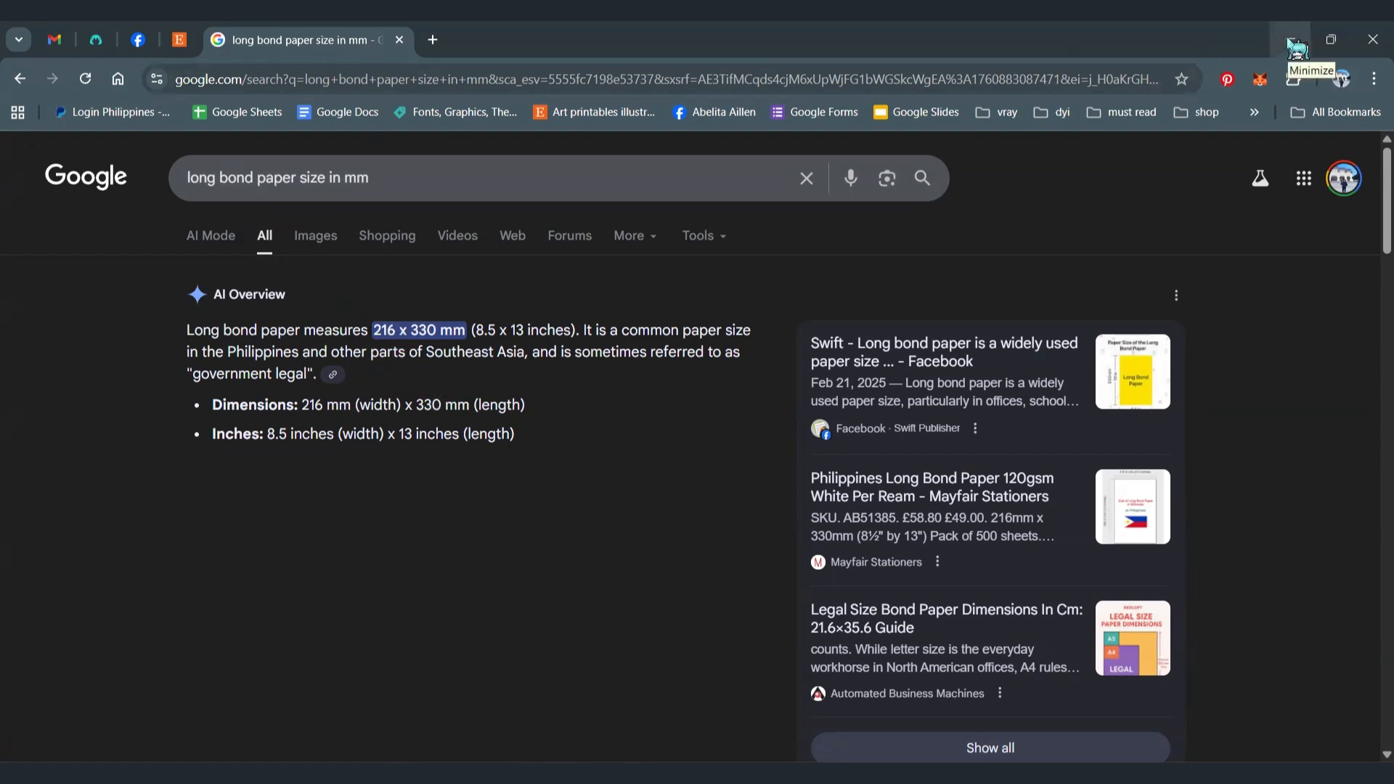
# Step: Check the long bond paper size in the browser, and draw a 330 x 216 rectangle beside the sheet with RECTANG
pyautogui.doubleClick(1215, 48)
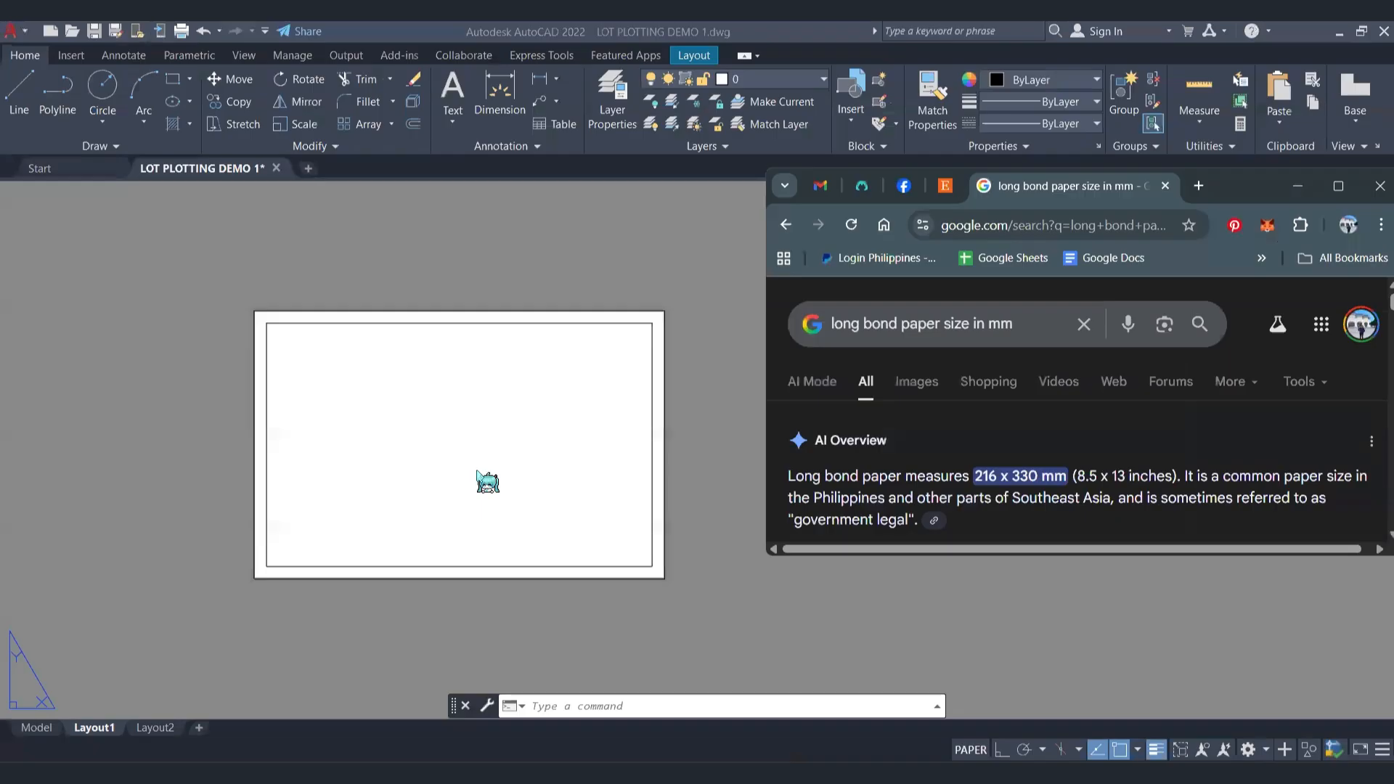
pyautogui.click(510, 406)
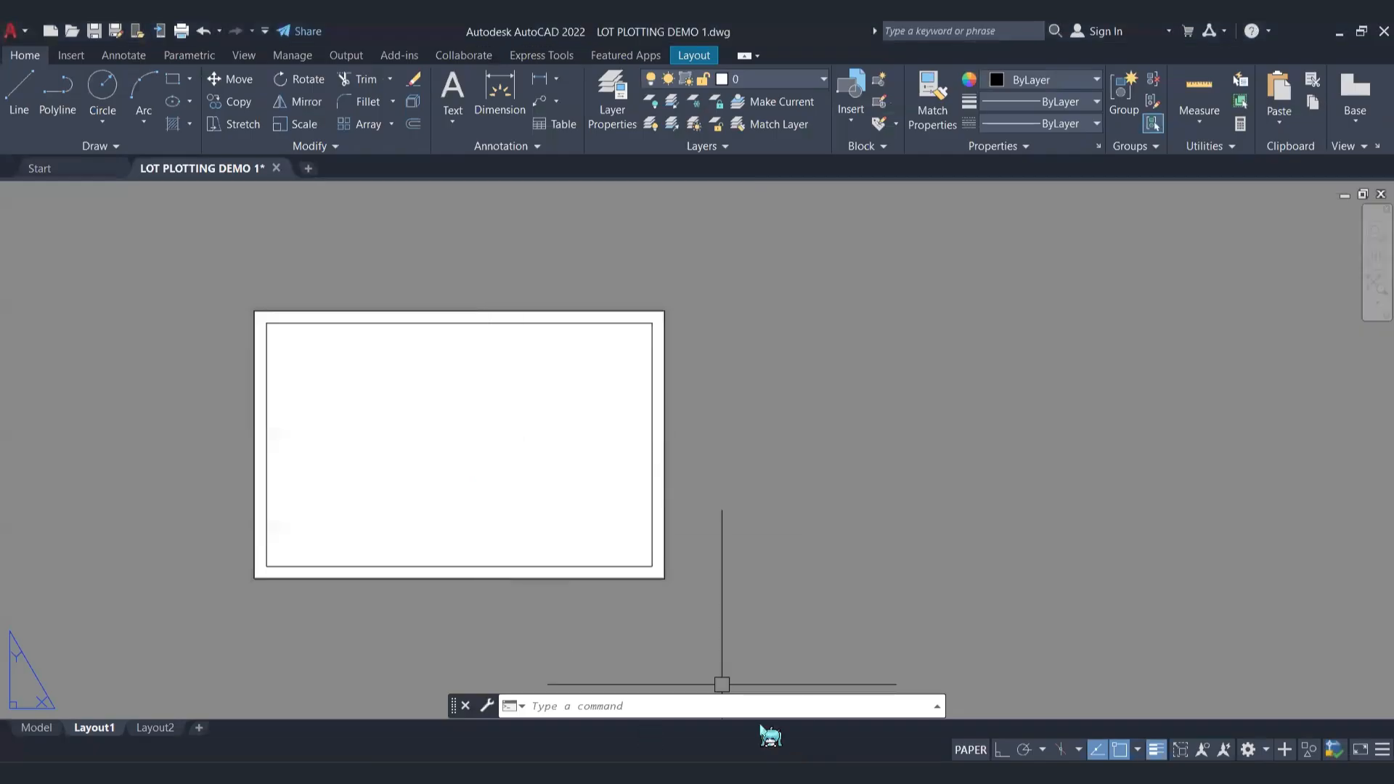
pyautogui.write('REC')
pyautogui.press('Return')
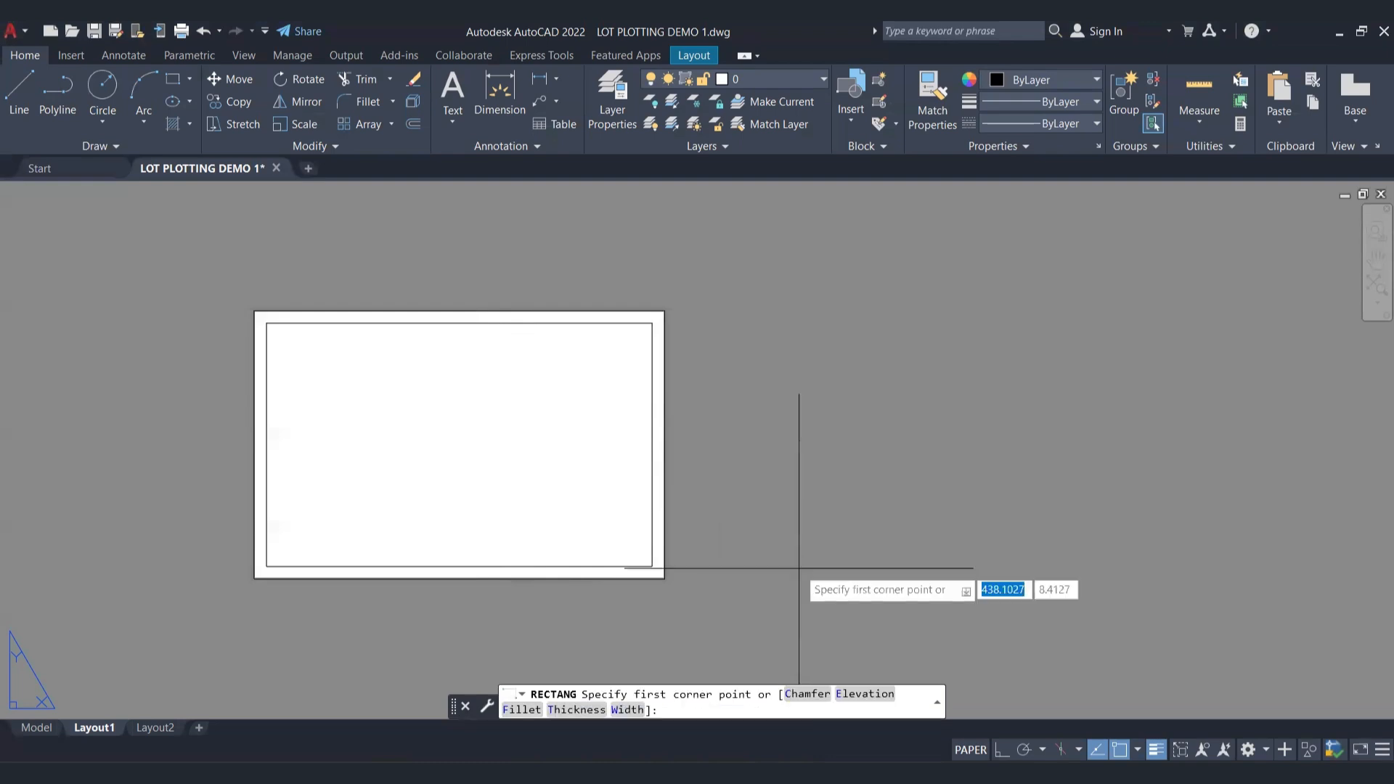
pyautogui.click(579, 686)
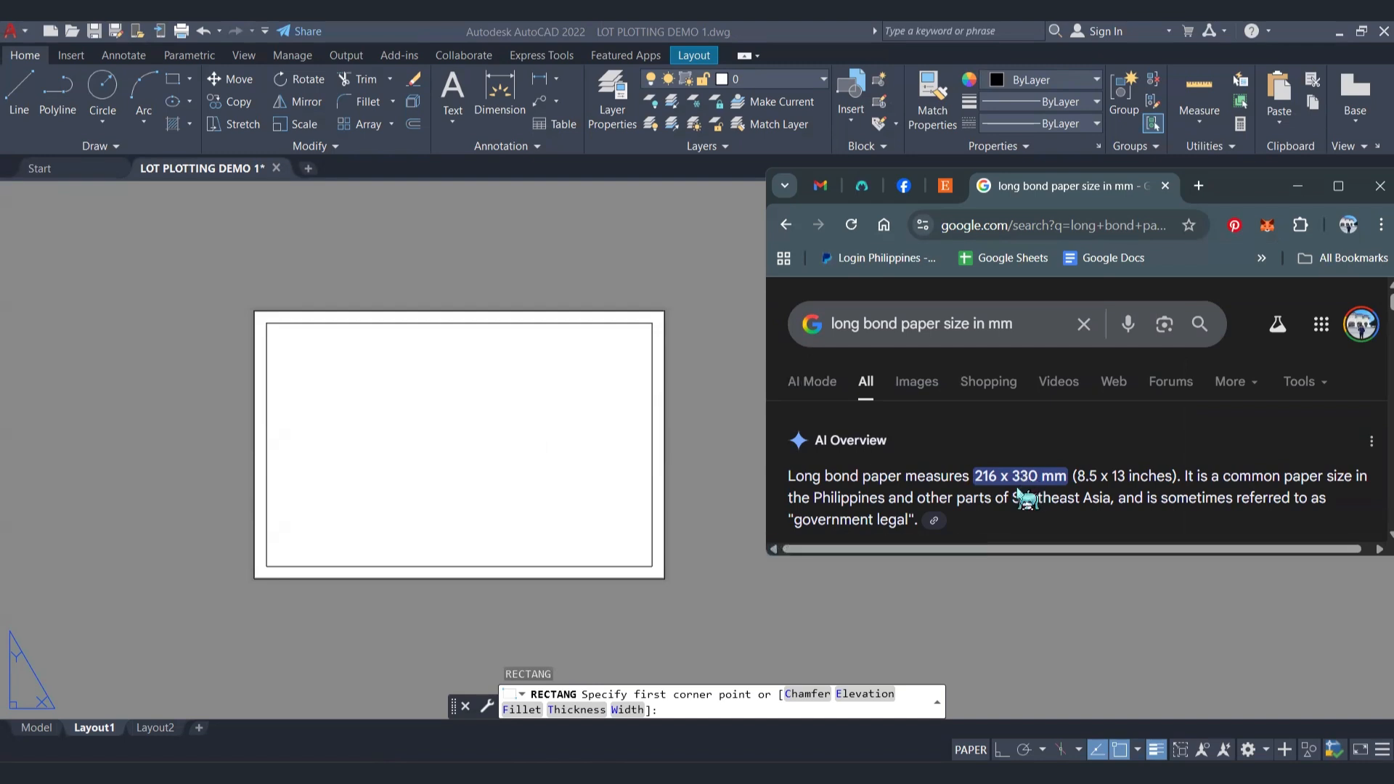
pyautogui.click(734, 429)
pyautogui.click(704, 578)
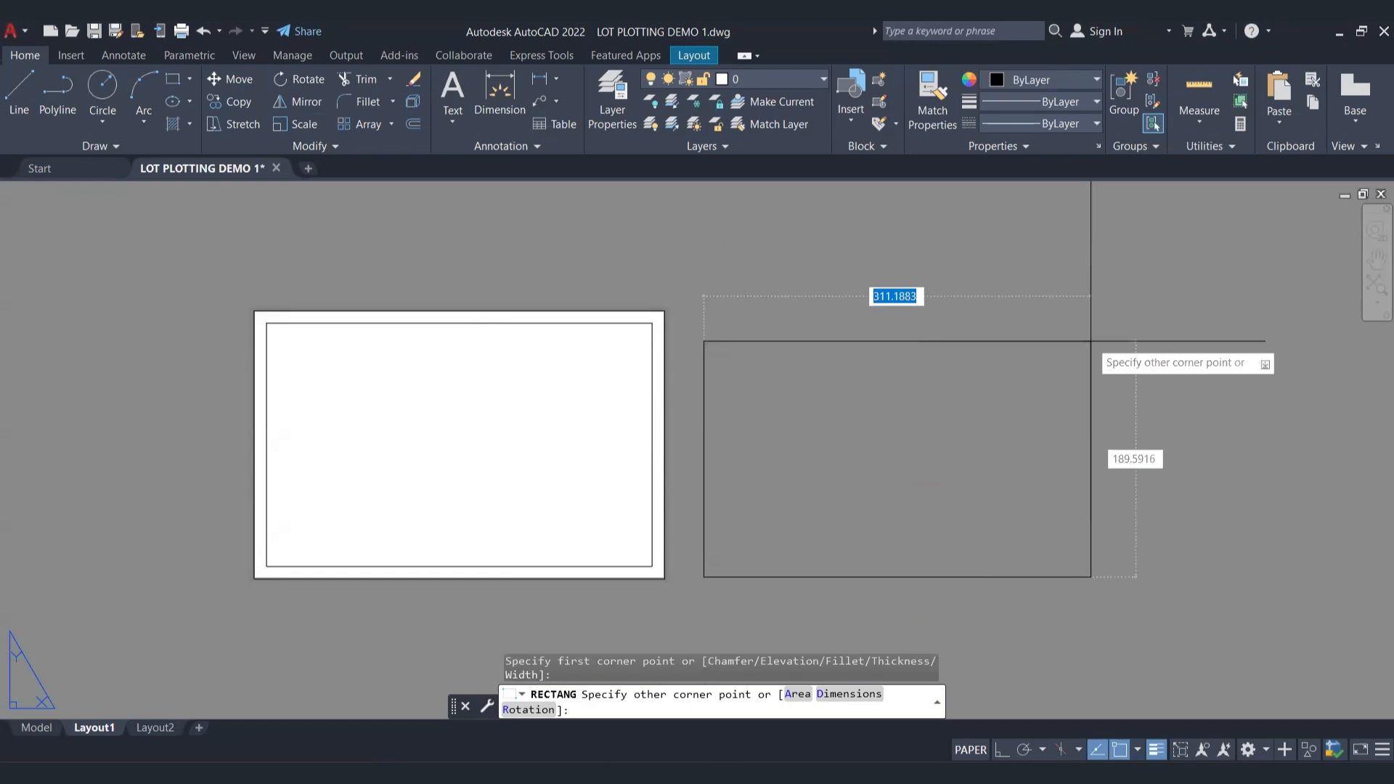
pyautogui.write('330')
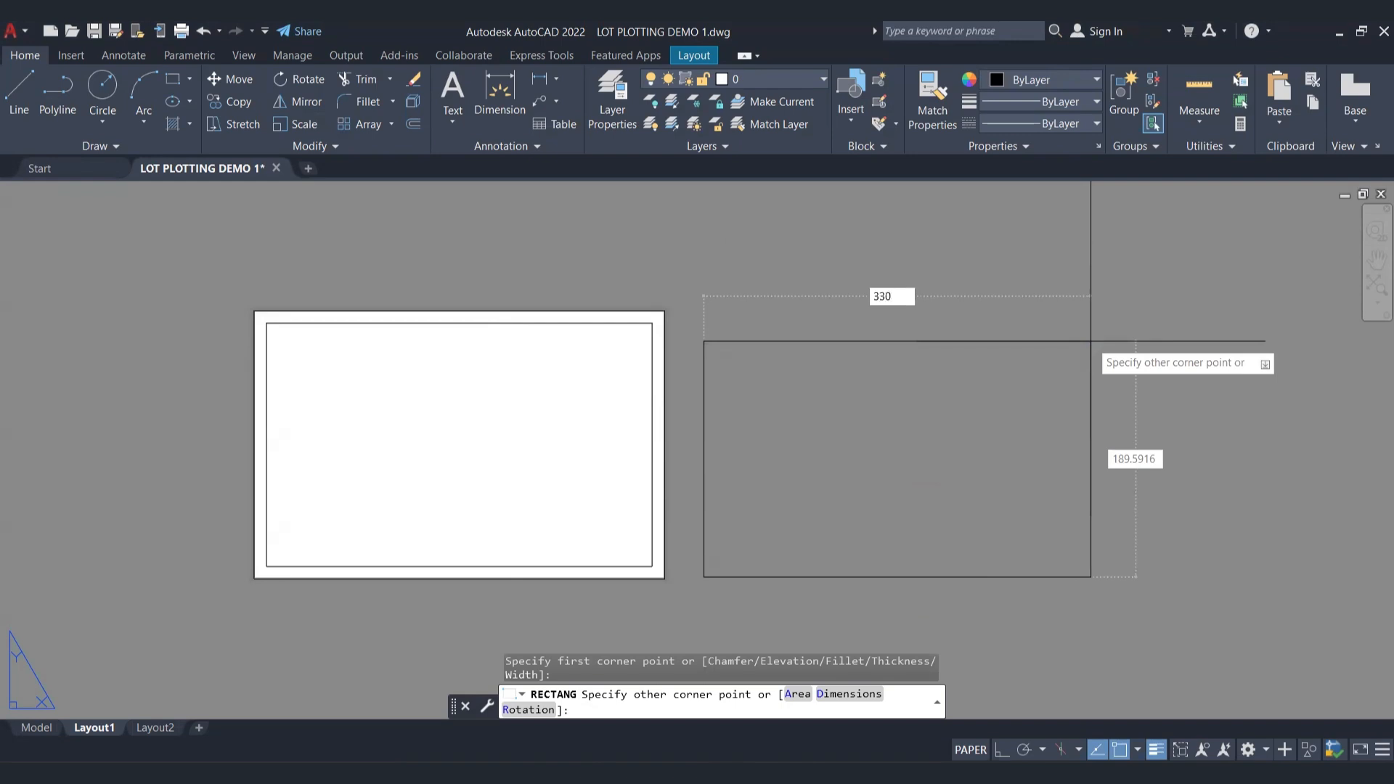
pyautogui.press('Tab')
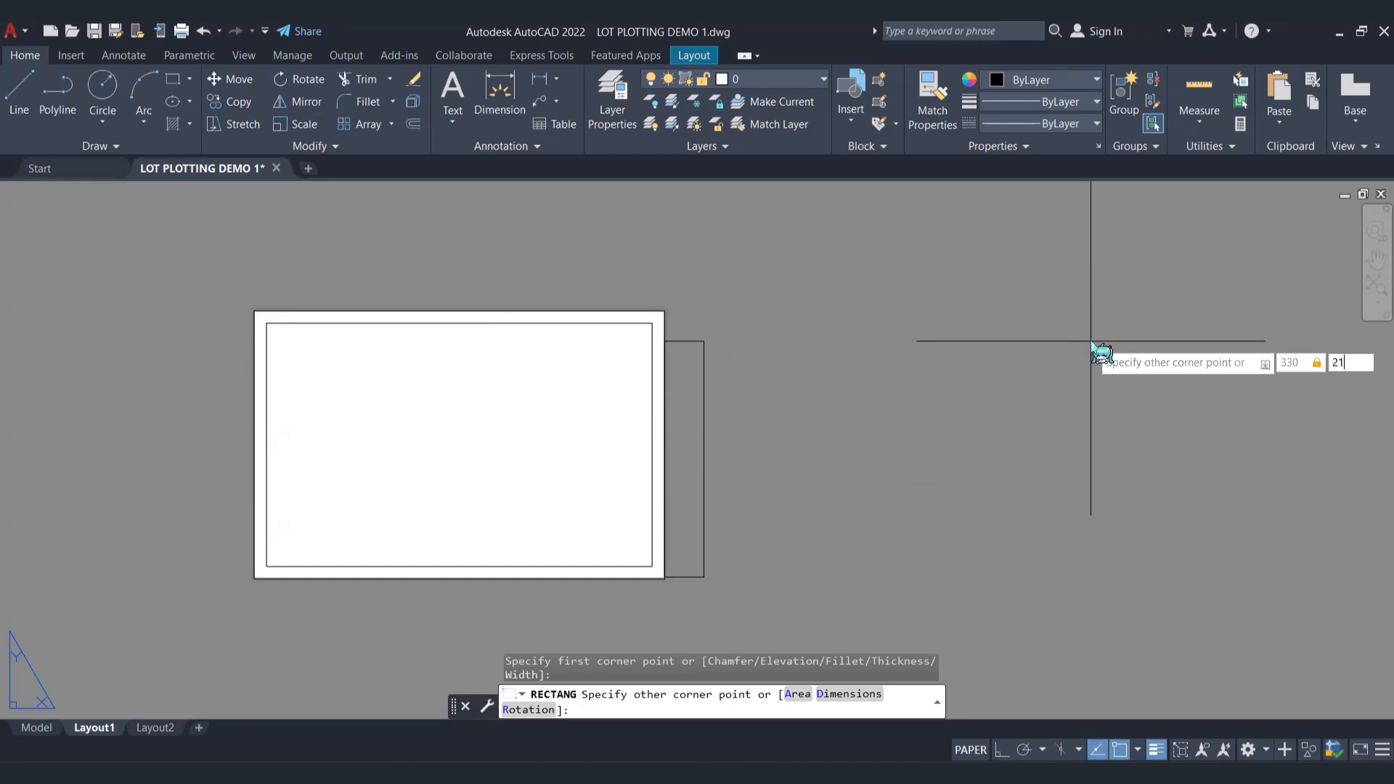
pyautogui.press('Return')
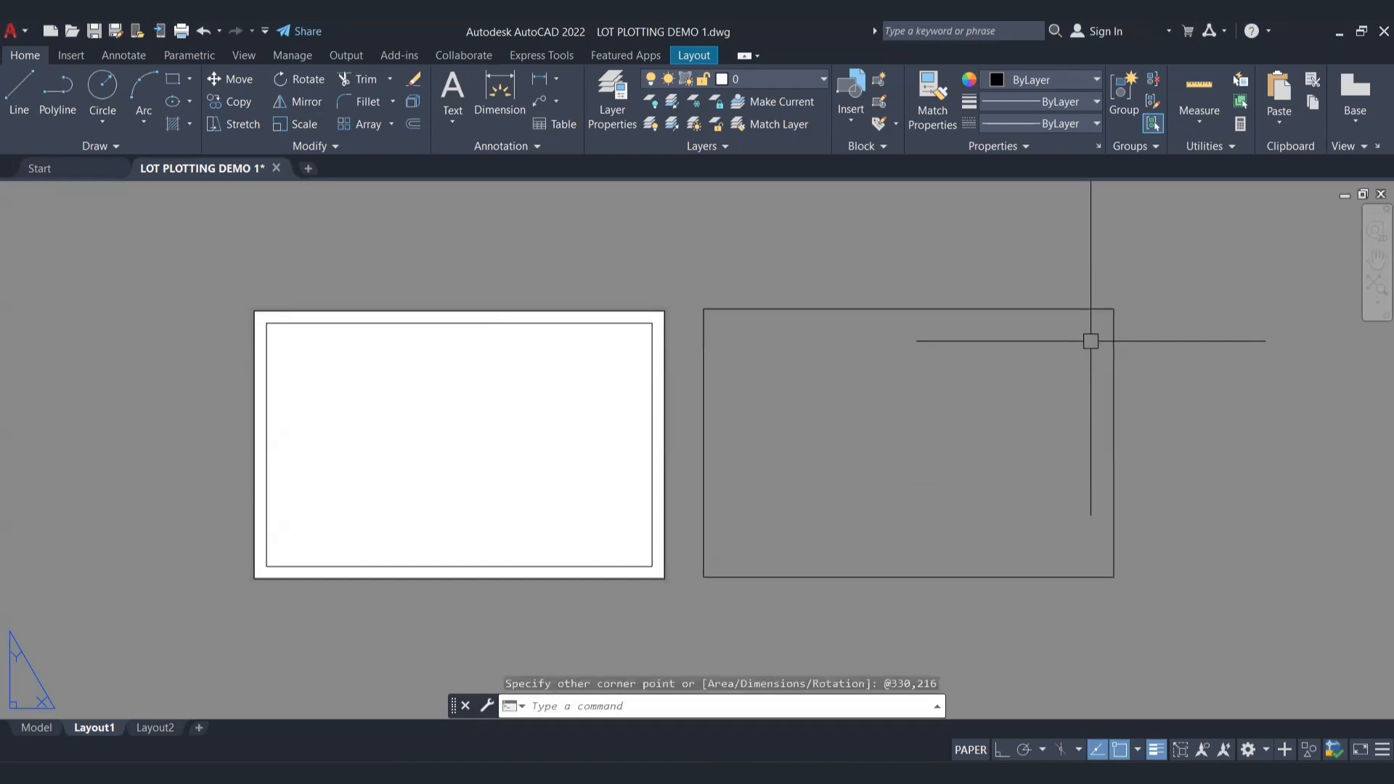
# Step: Set the colour of the two existing rectangles on the sheet to Cyan
pyautogui.click(675, 253)
pyautogui.click(579, 367)
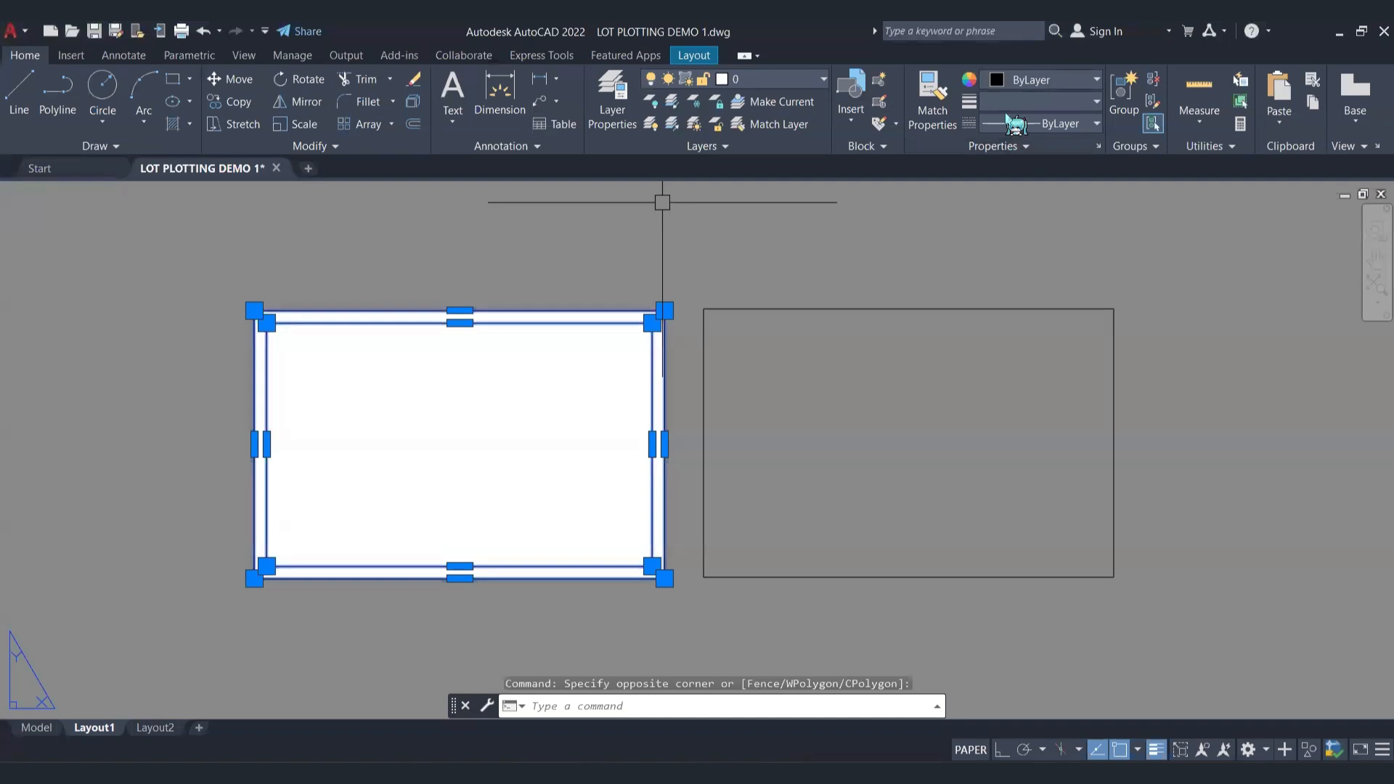
pyautogui.click(1031, 80)
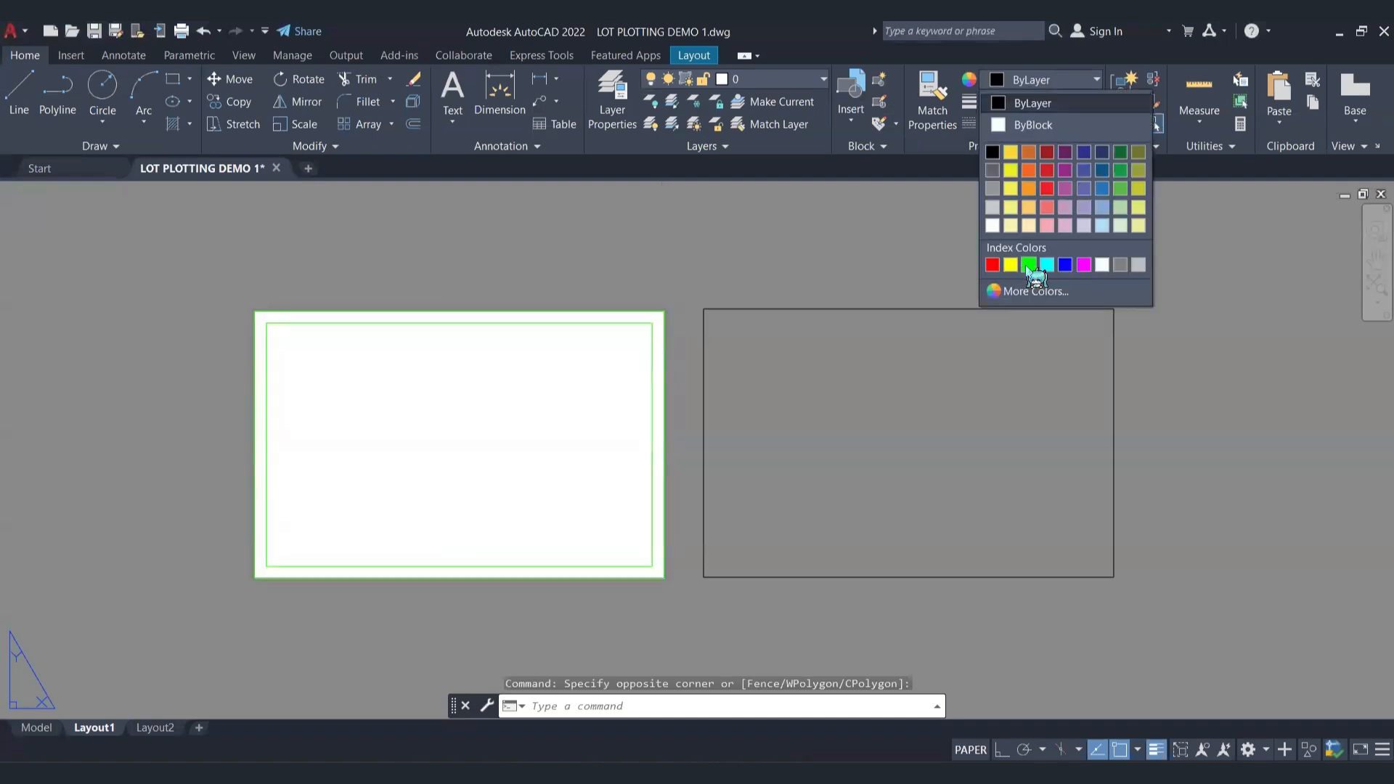
pyautogui.click(1048, 265)
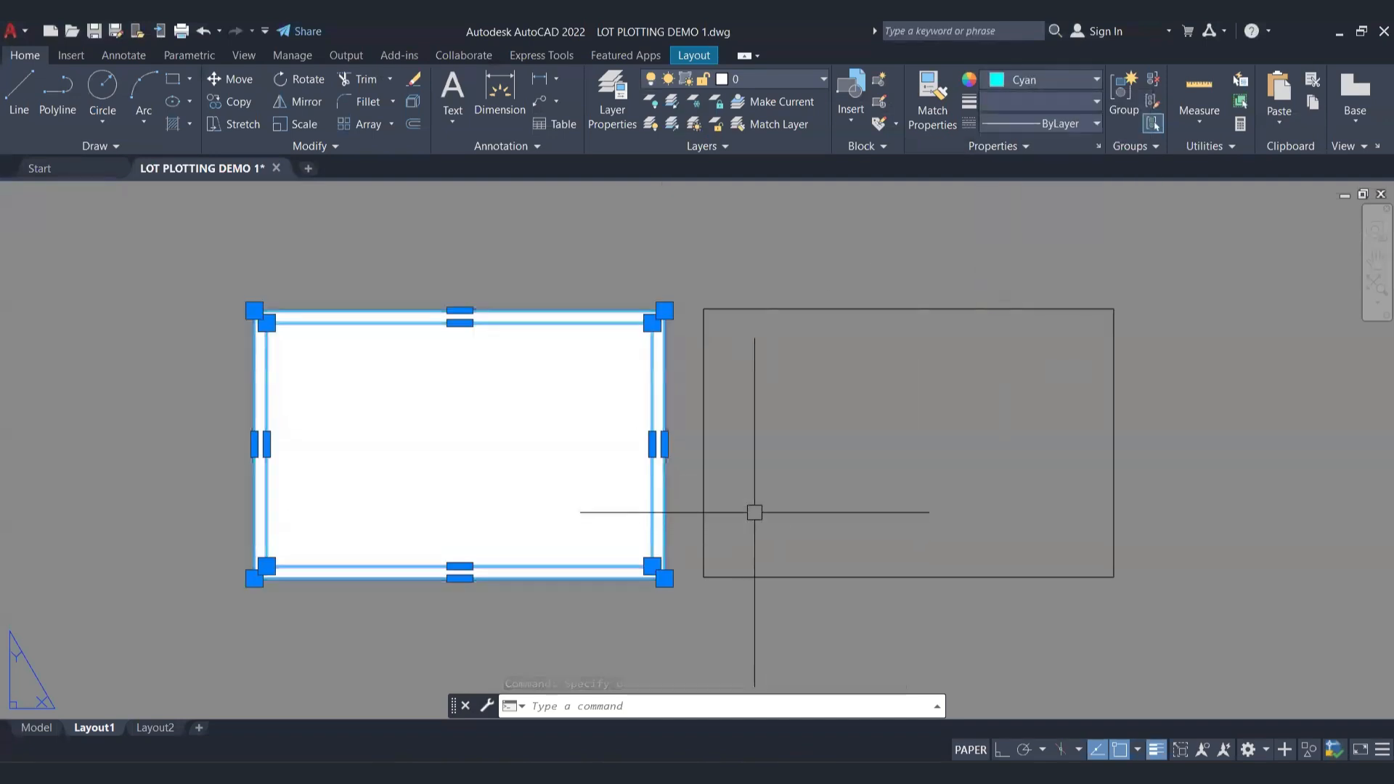
pyautogui.press('Escape')
# Step: Move the 330 x 216 rectangle by its lower-left corner onto the sheet's lower-left corner
pyautogui.click(783, 506)
pyautogui.click(718, 614)
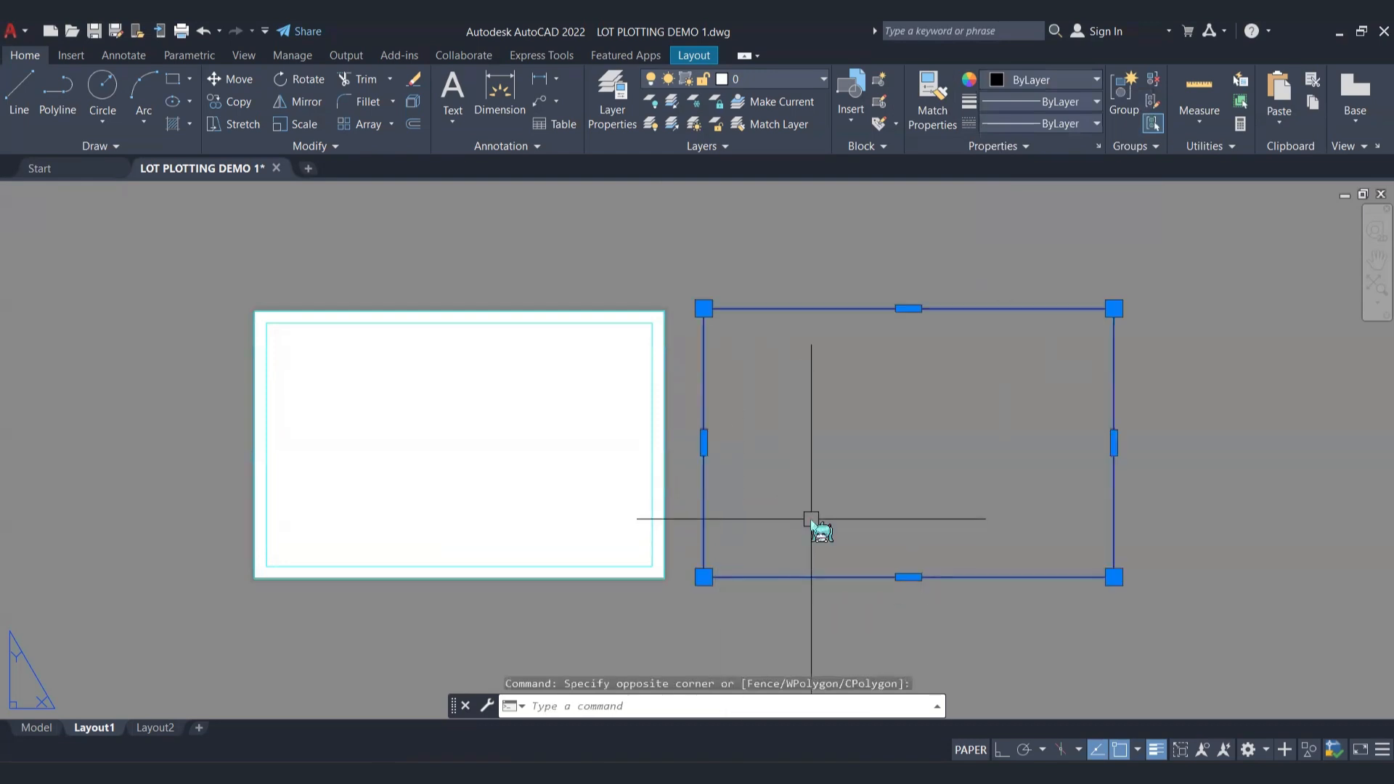
pyautogui.write('m')
pyautogui.press('Return')
pyautogui.click(909, 443)
pyautogui.scroll(5, 286, 555)
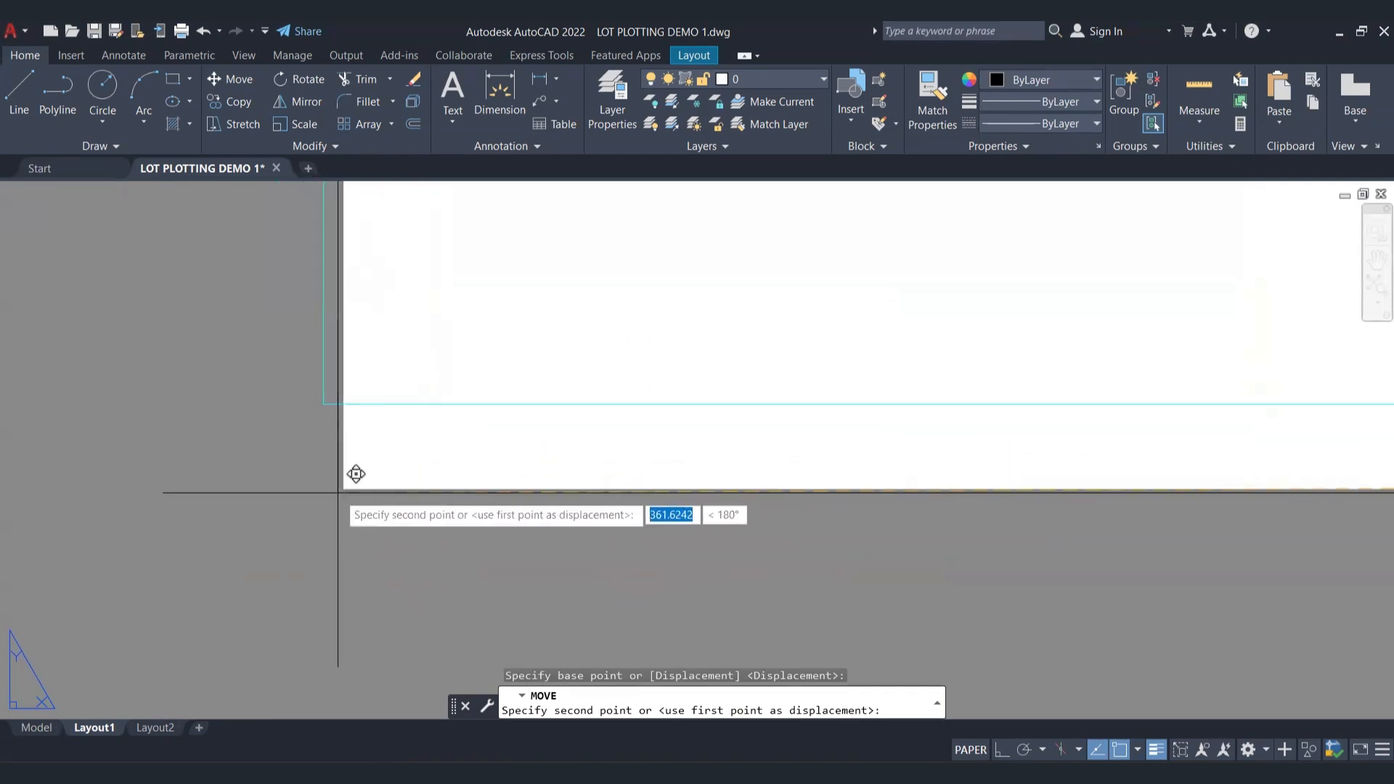
pyautogui.scroll(2, 378, 443)
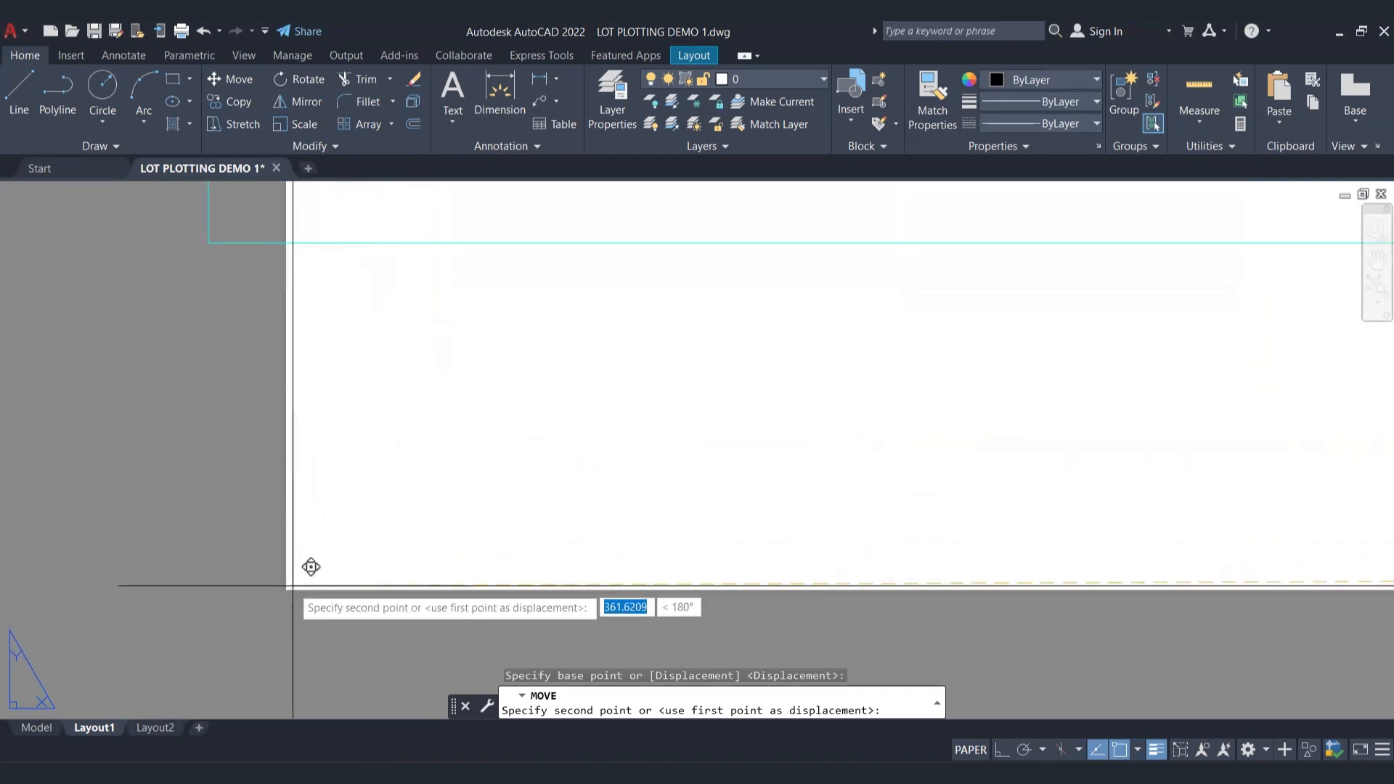
pyautogui.click(286, 590)
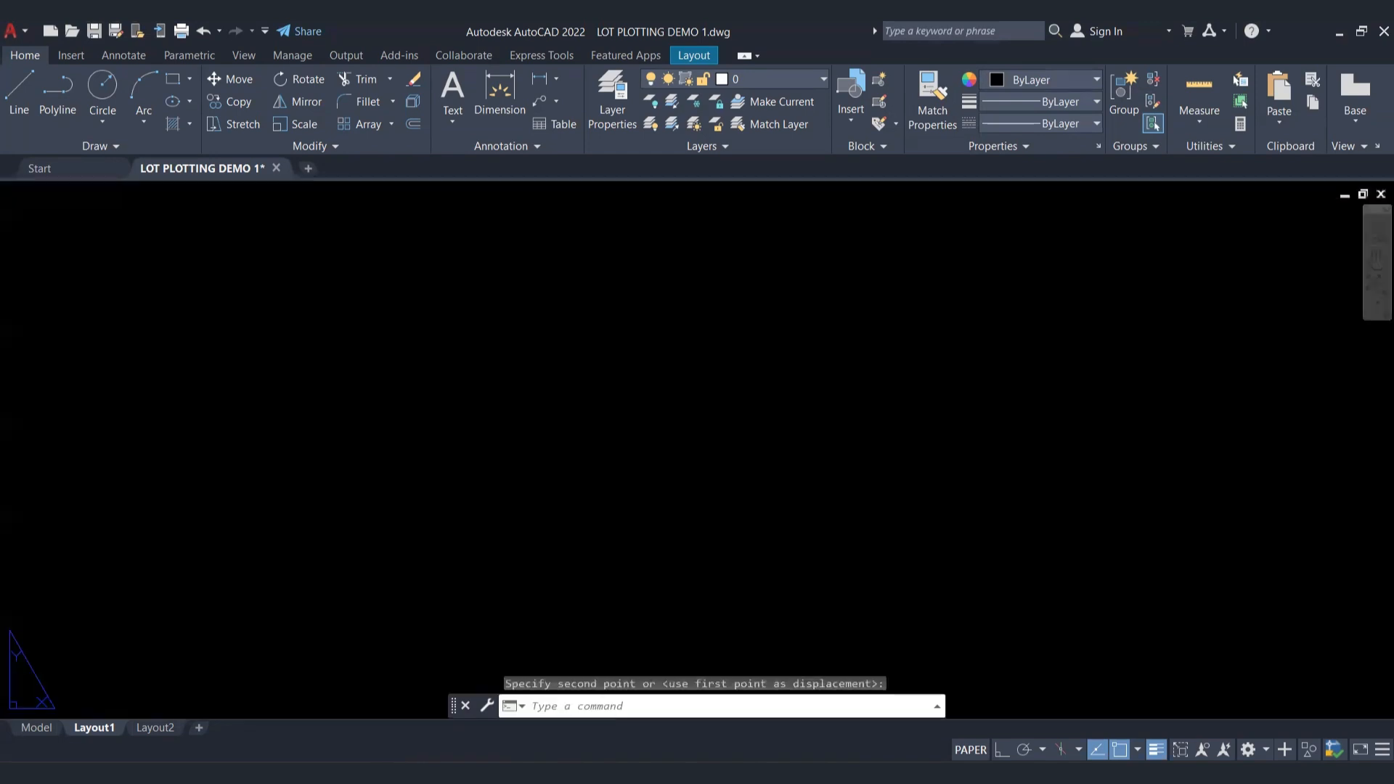
# Step: Erase the two cyan rectangles, keeping only the 330 x 216 rectangle on the sheet
pyautogui.scroll(-6, 380, 523)
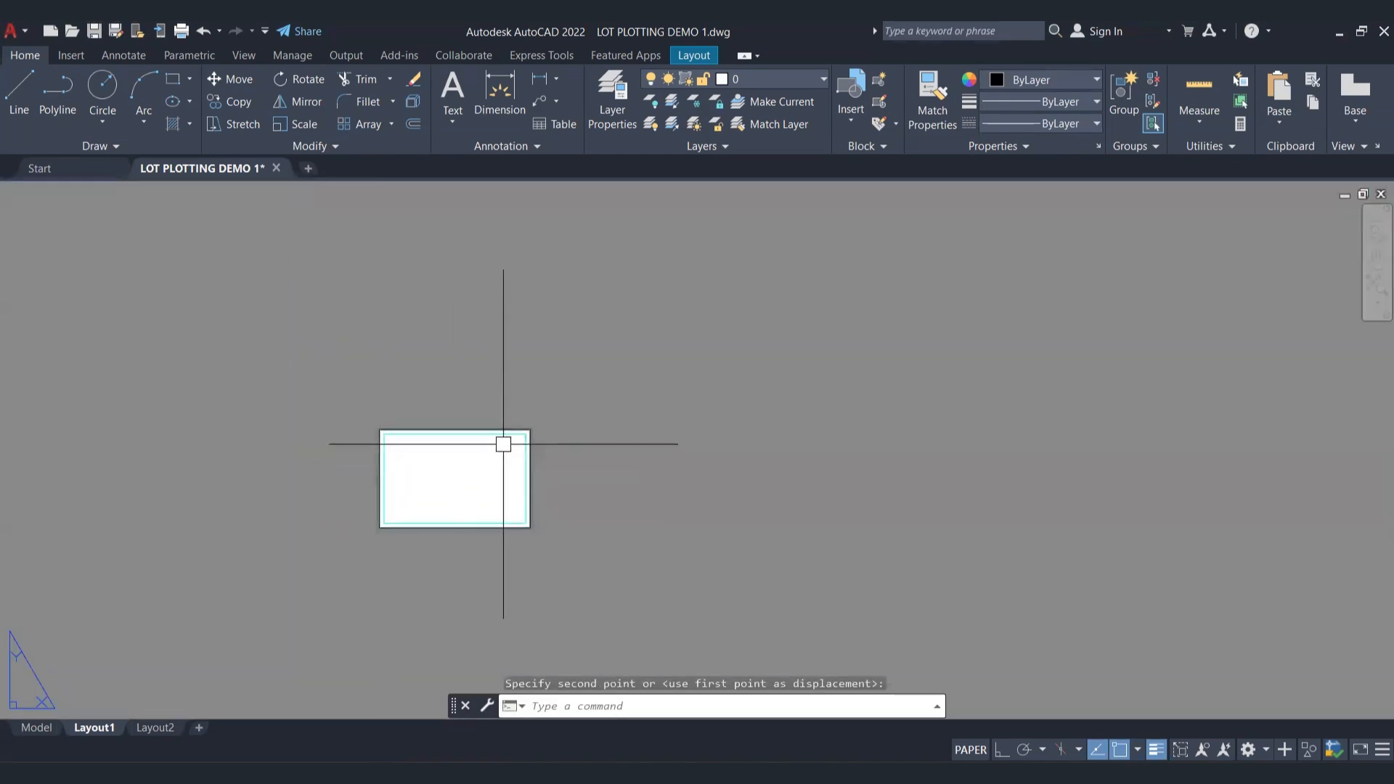
pyautogui.scroll(6, 503, 443)
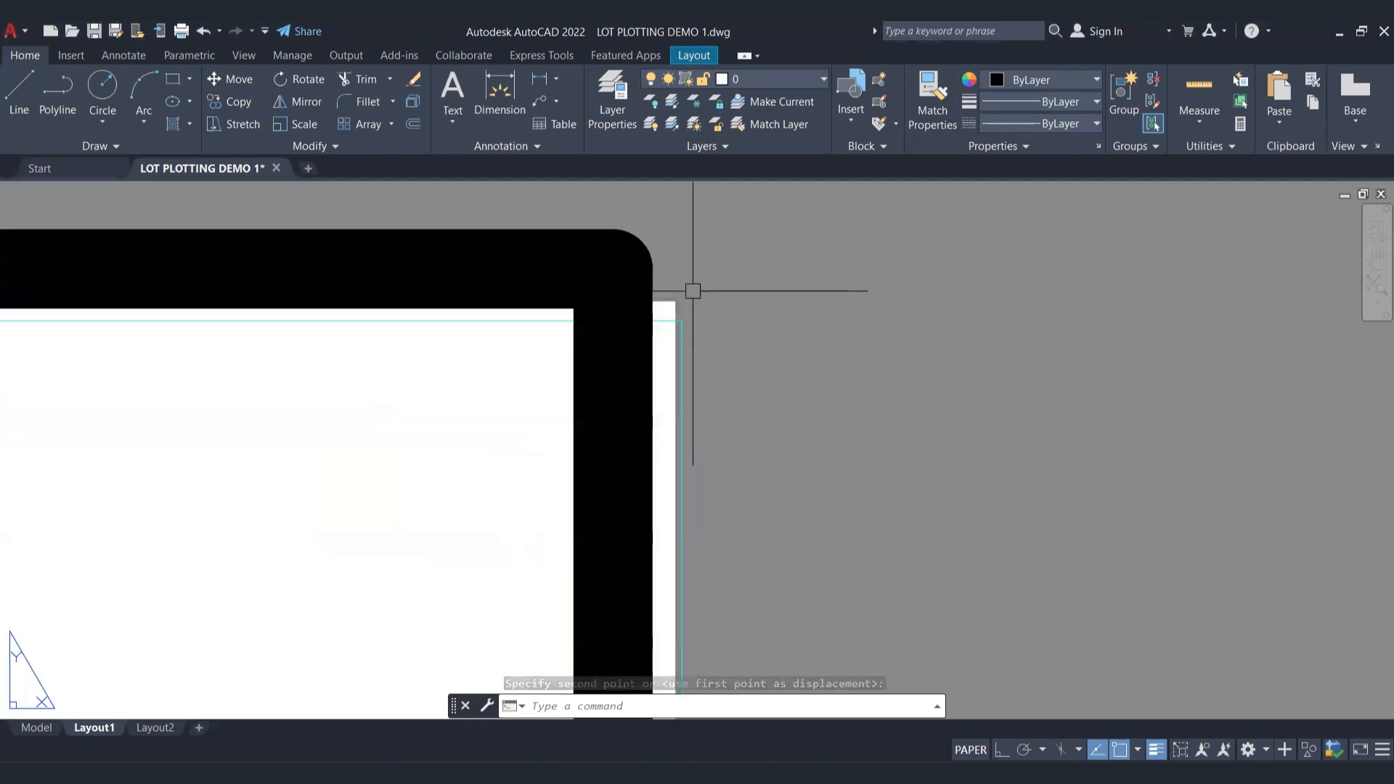
pyautogui.click(682, 327)
pyautogui.press('Delete')
pyautogui.scroll(-7, 756, 411)
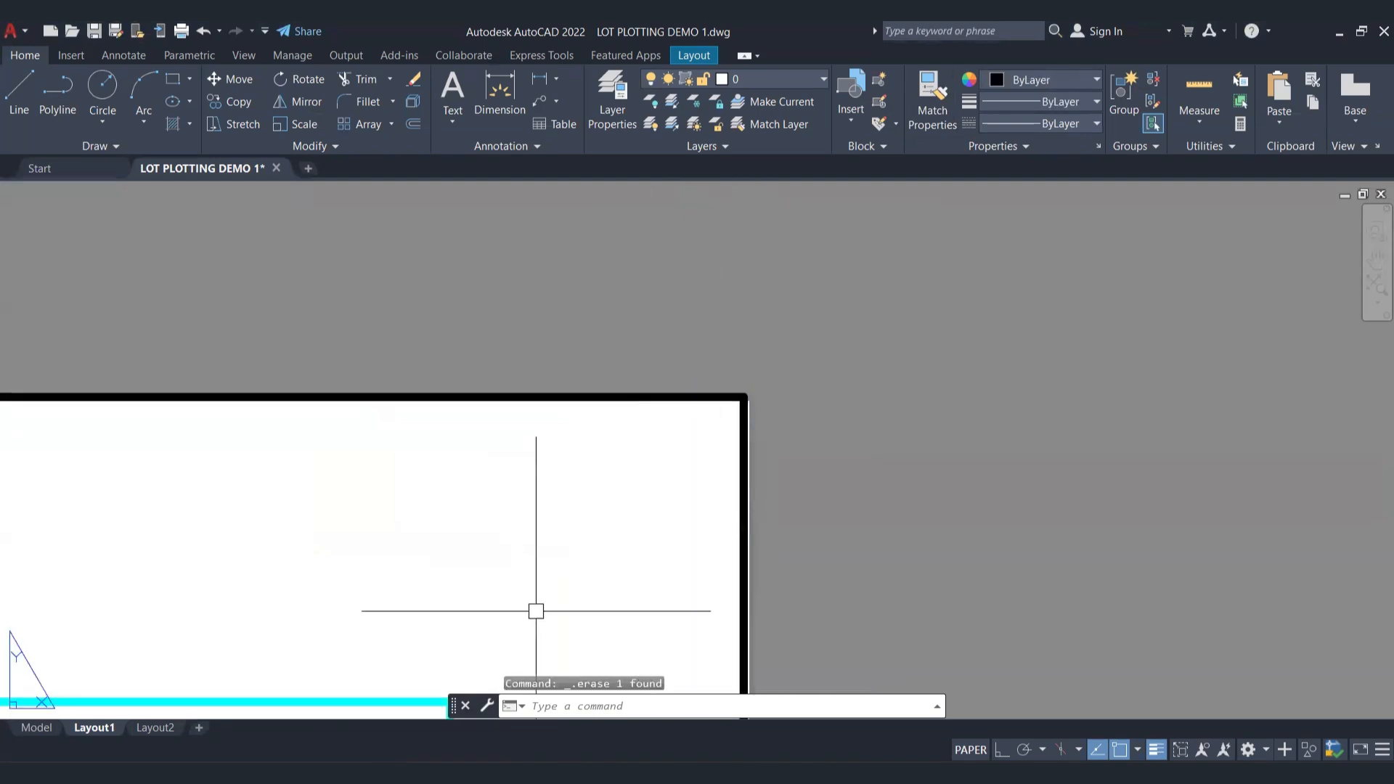
pyautogui.click(514, 632)
pyautogui.click(332, 697)
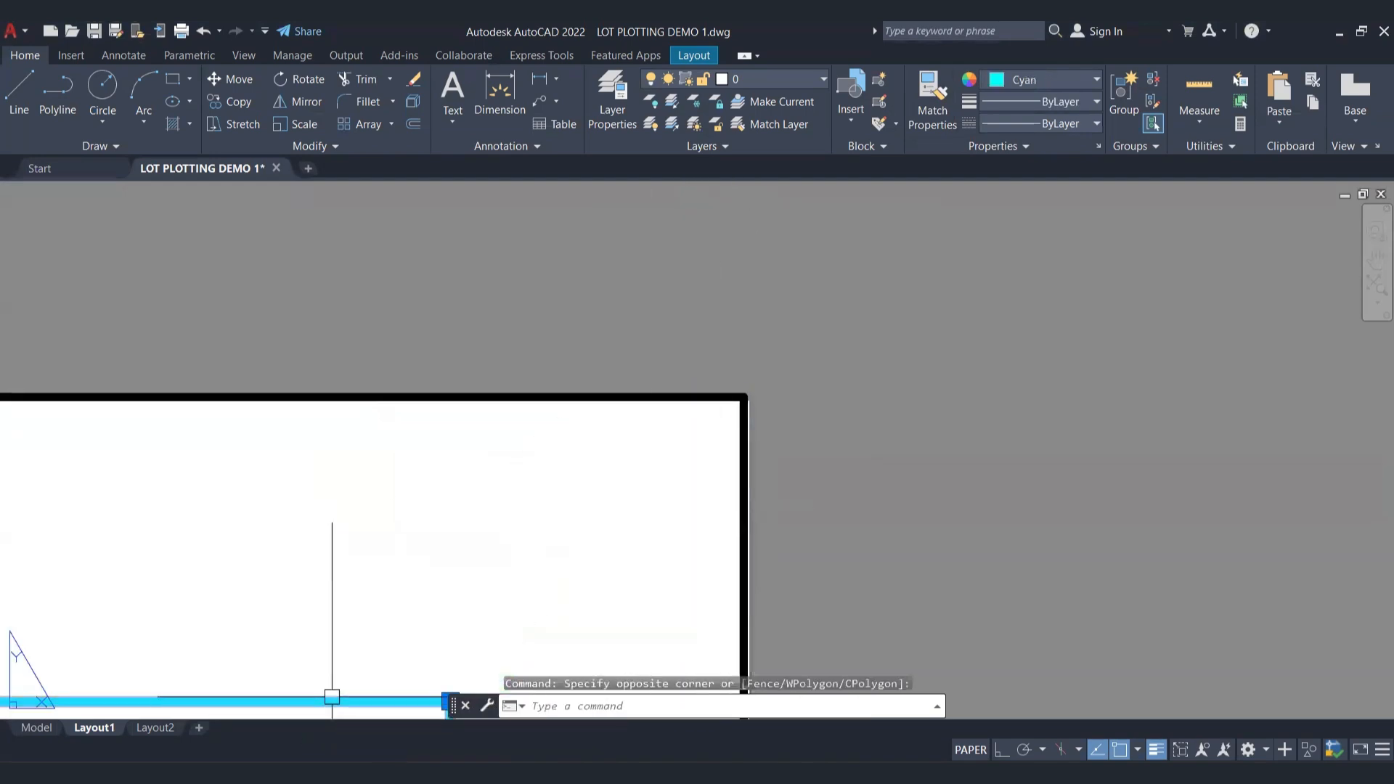
pyautogui.press('Delete')
pyautogui.scroll(-5, 510, 539)
pyautogui.moveTo(647, 389)
pyautogui.mouseDown(button='middle')
pyautogui.moveTo(531, 507)
pyautogui.moveTo(645, 445)
pyautogui.mouseUp(button='middle')
pyautogui.scroll(4, 516, 492)
pyautogui.moveTo(592, 492); pyautogui.dragTo(588, 476, button='middle')
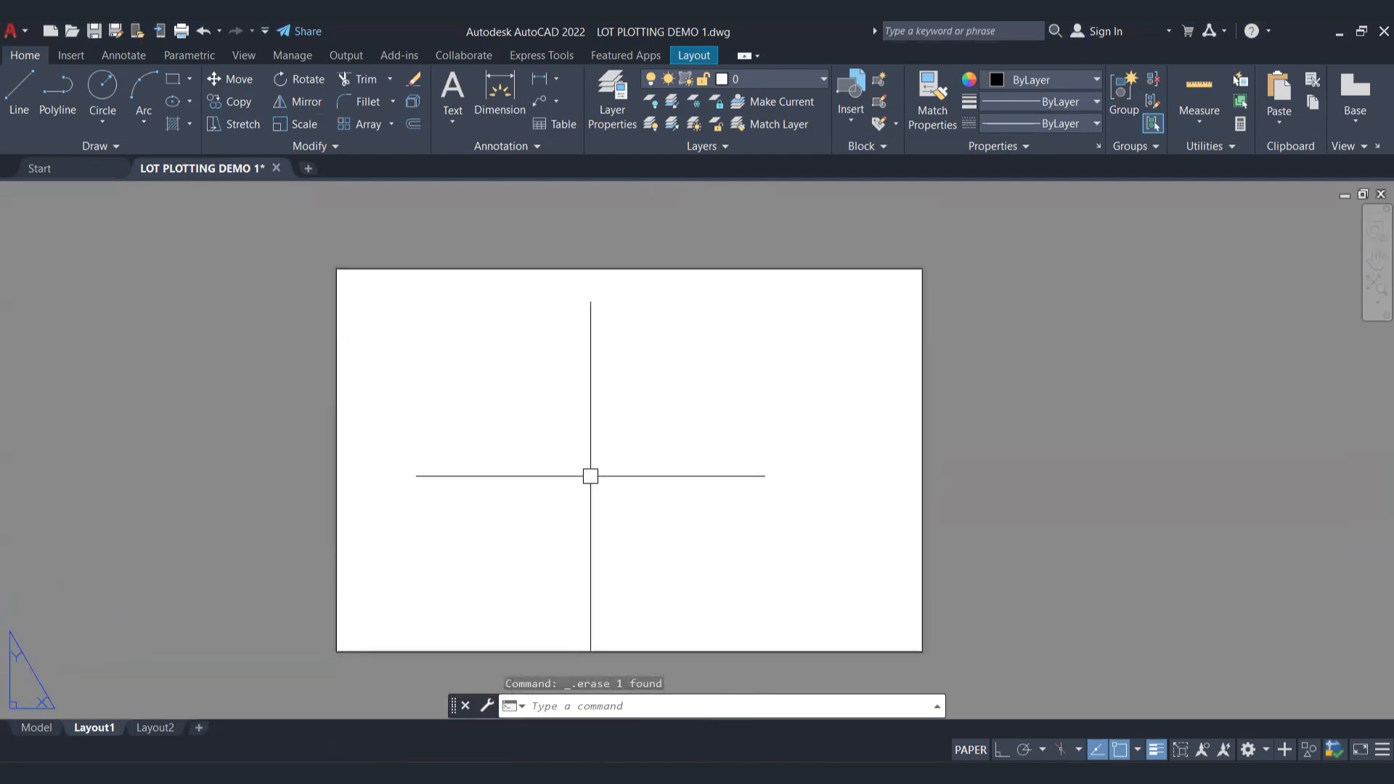
# Step: Offset the sheet-sized rectangle inward by 10 to form the inner border
pyautogui.write('o')
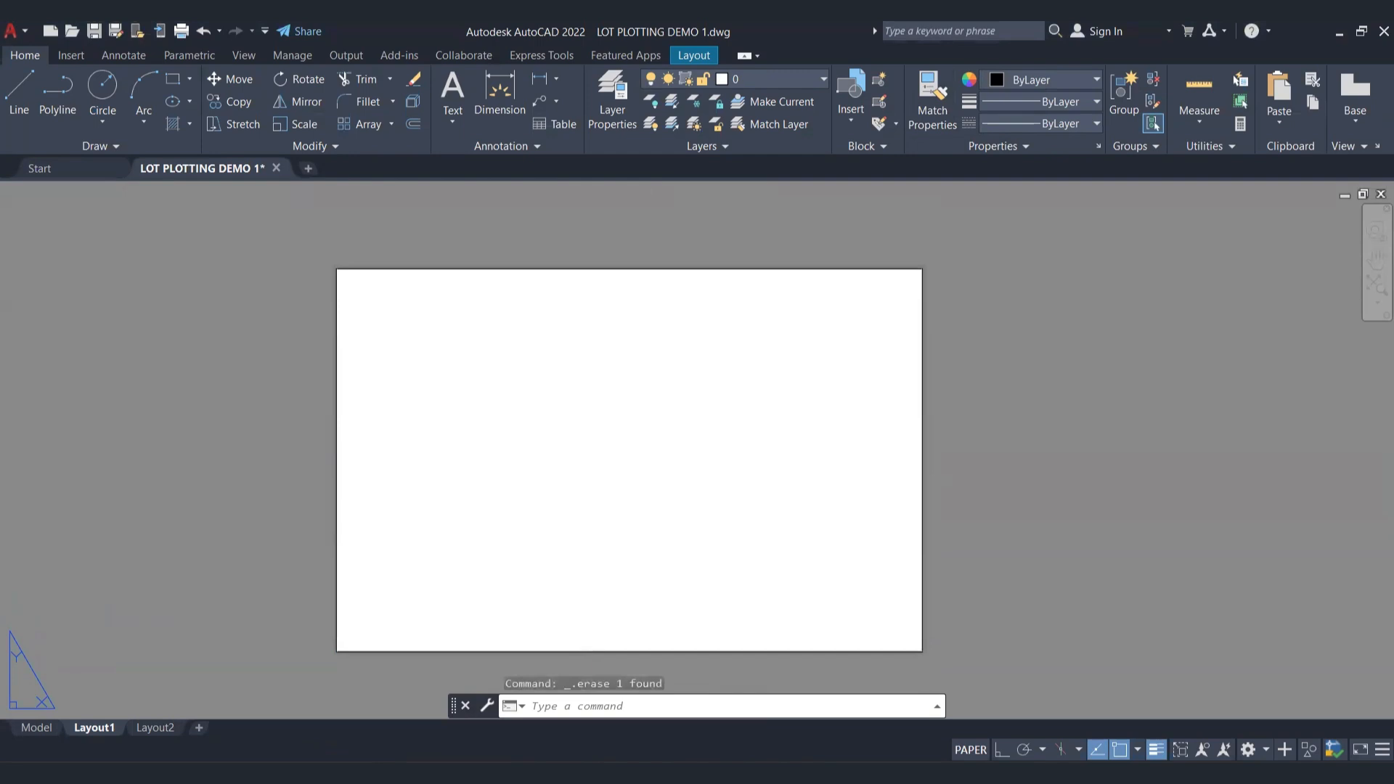
pyautogui.press('Return')
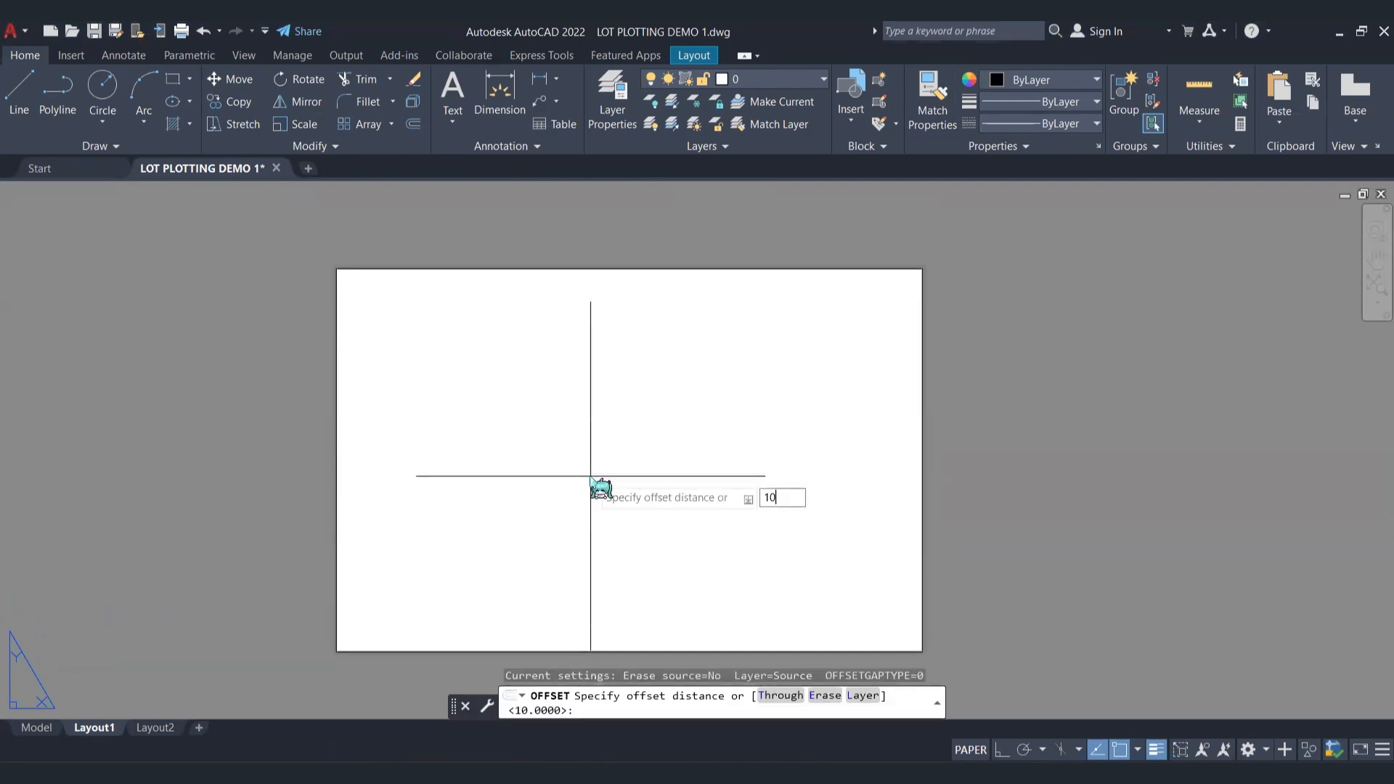
pyautogui.write('10')
pyautogui.press('Return')
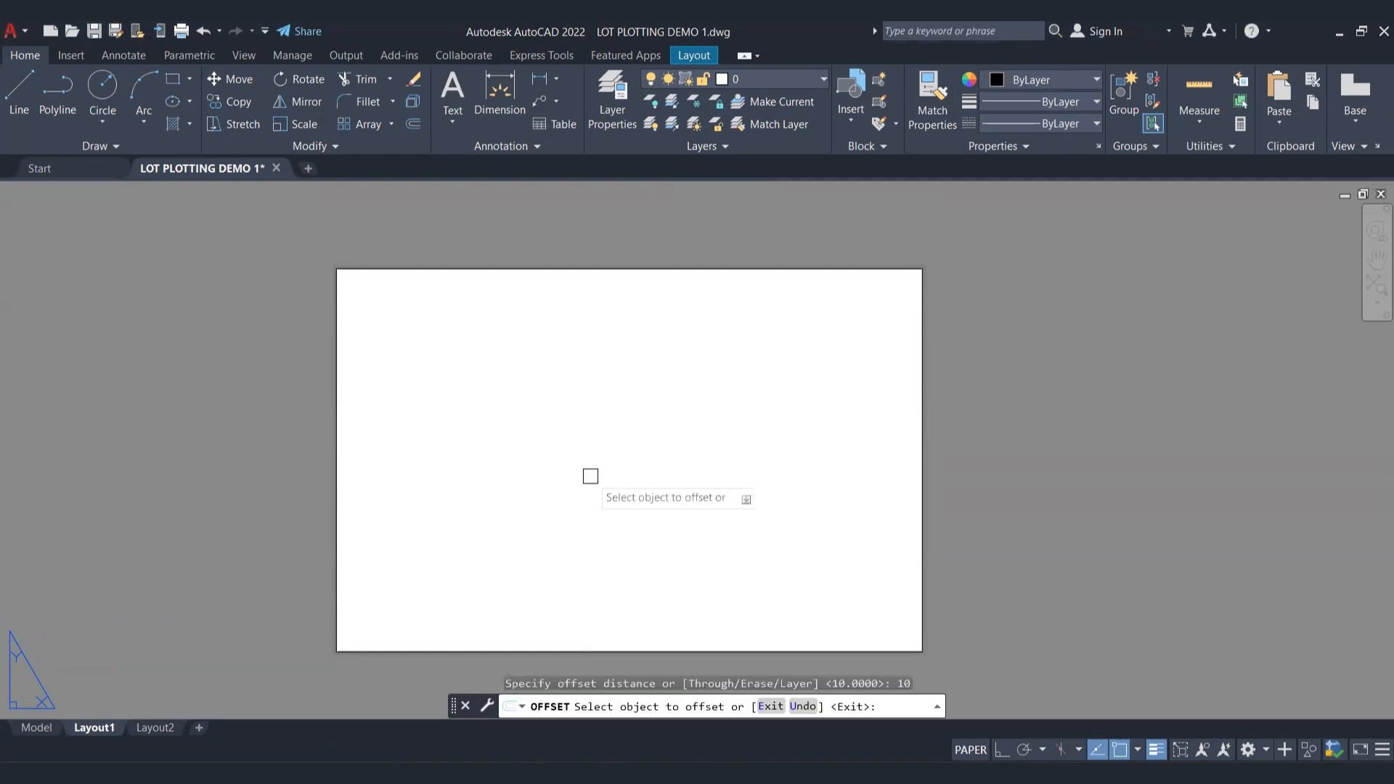
pyautogui.click(922, 415)
pyautogui.click(879, 434)
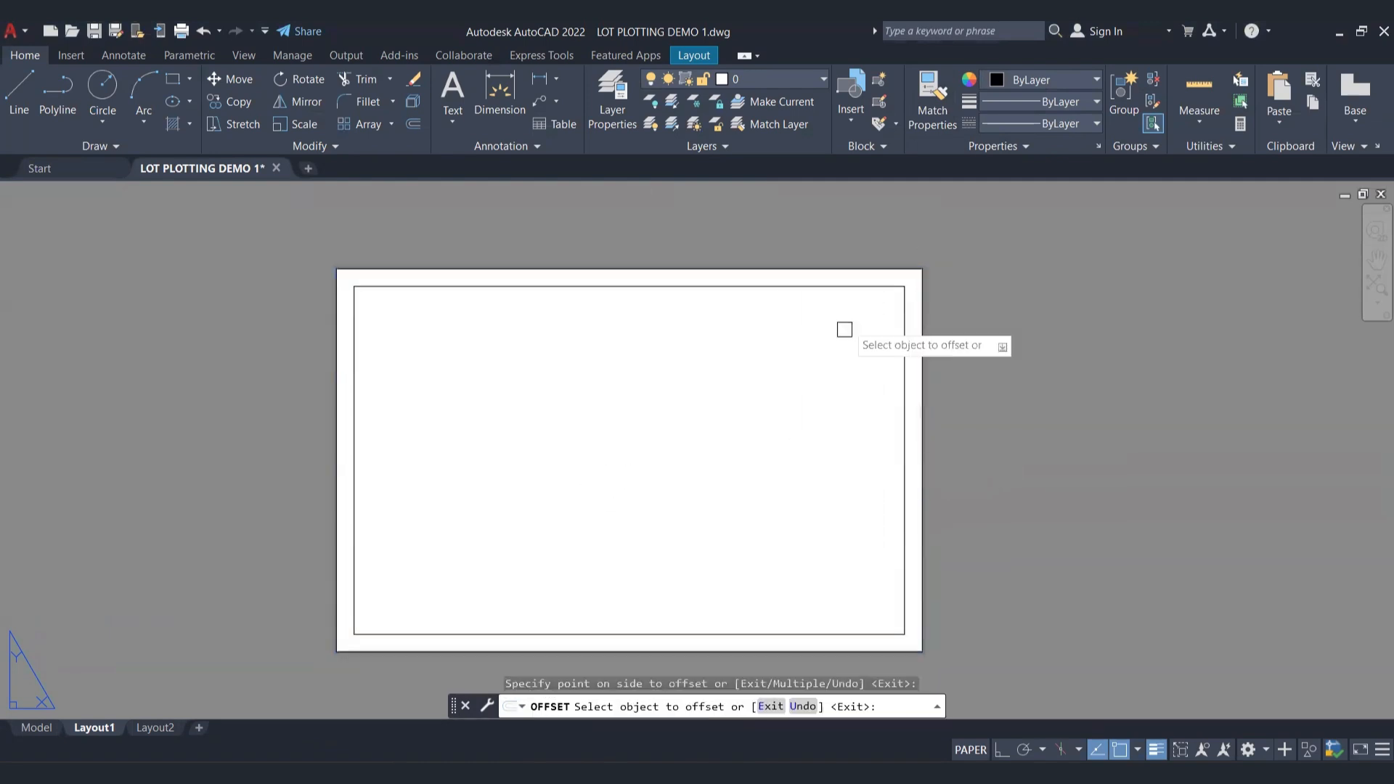
pyautogui.press('Return')
# Step: Set the outer rectangle's colour to light grey 199,200,202 and its lineweight to 0.00 mm, keeping the ByLayer linetype
pyautogui.click(923, 268)
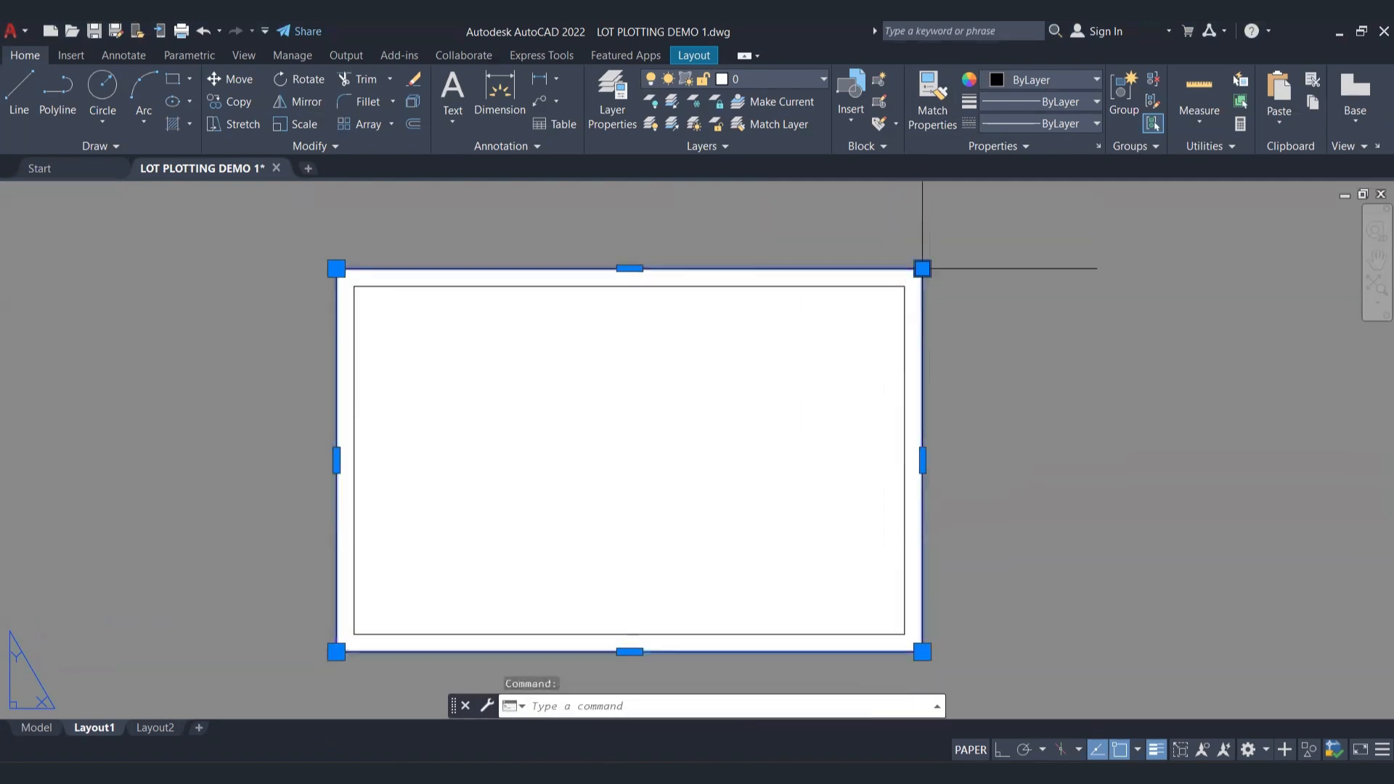
pyautogui.click(1080, 80)
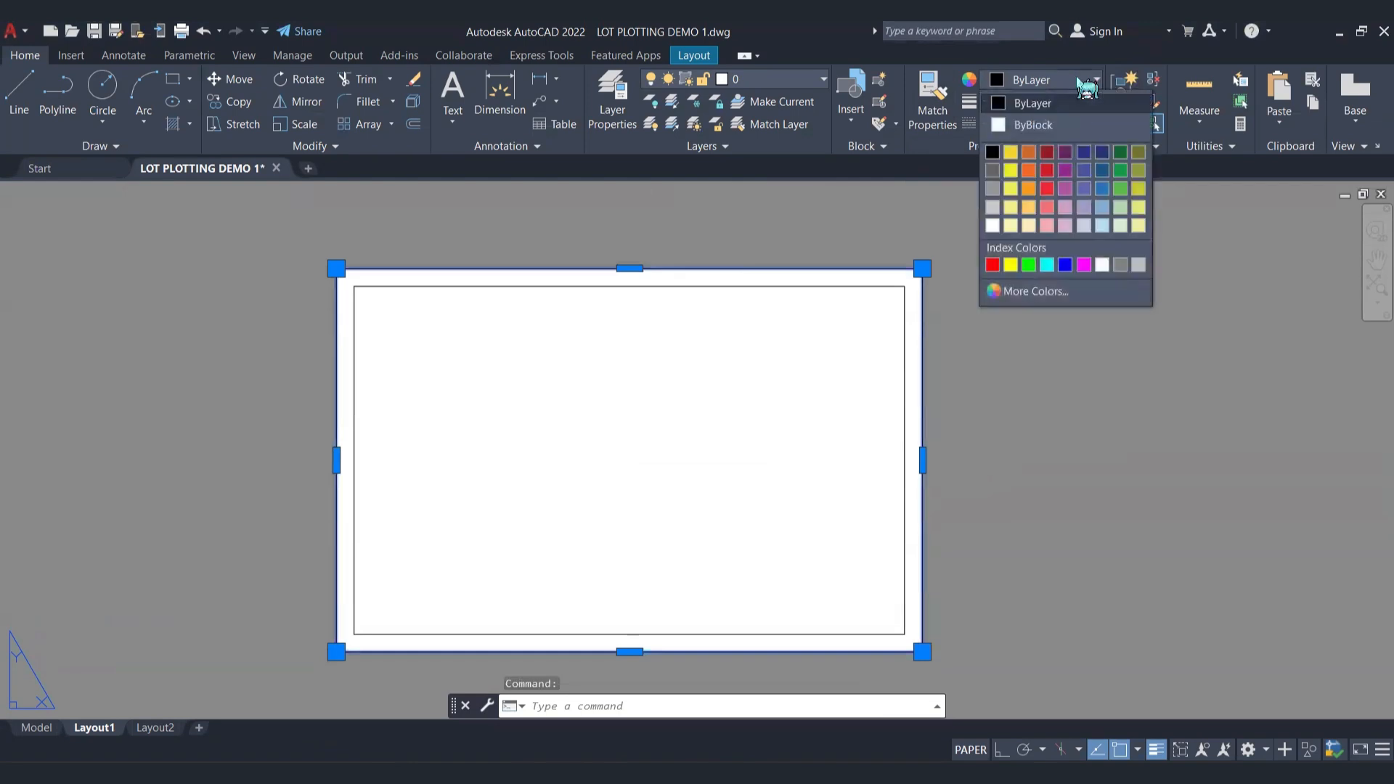
pyautogui.click(992, 225)
pyautogui.click(1039, 123)
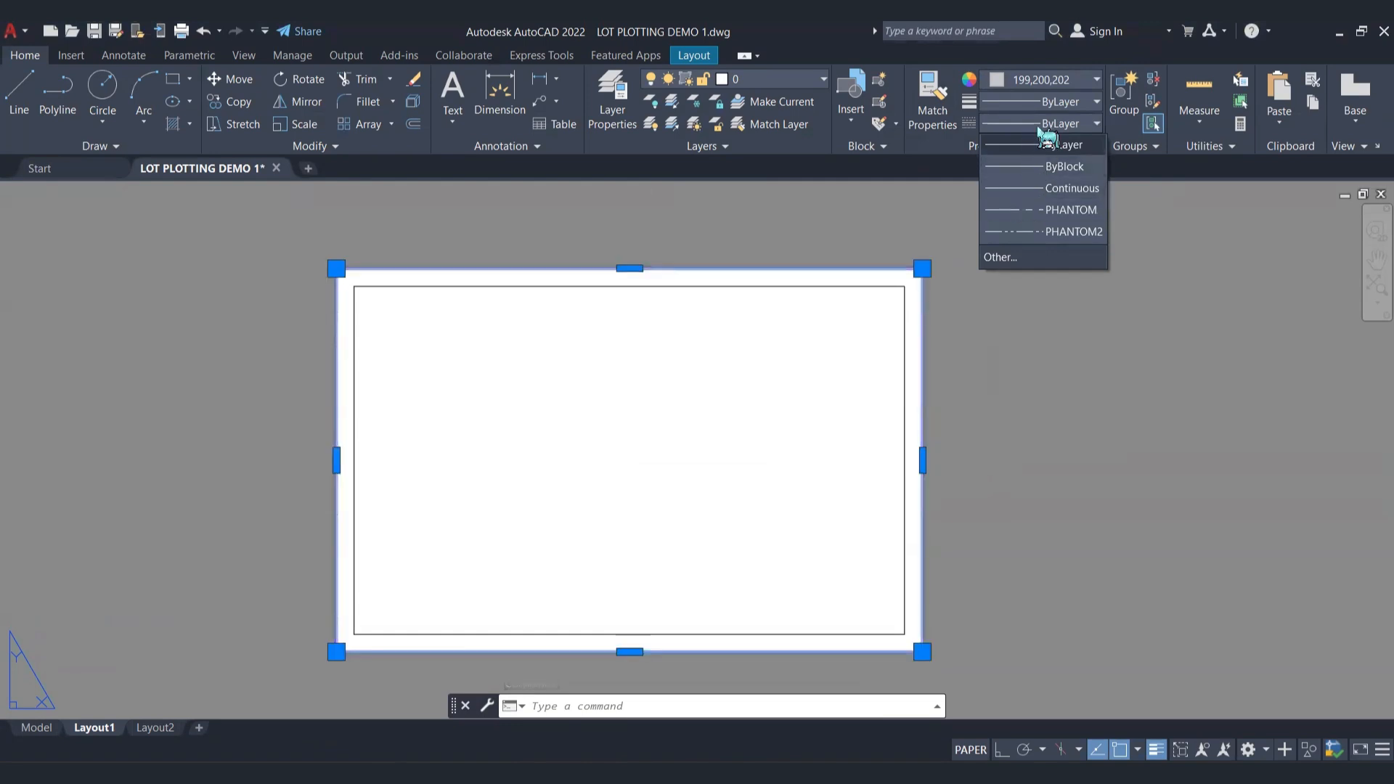
pyautogui.click(1096, 123)
pyautogui.click(1096, 125)
pyautogui.click(1085, 143)
pyautogui.click(1097, 101)
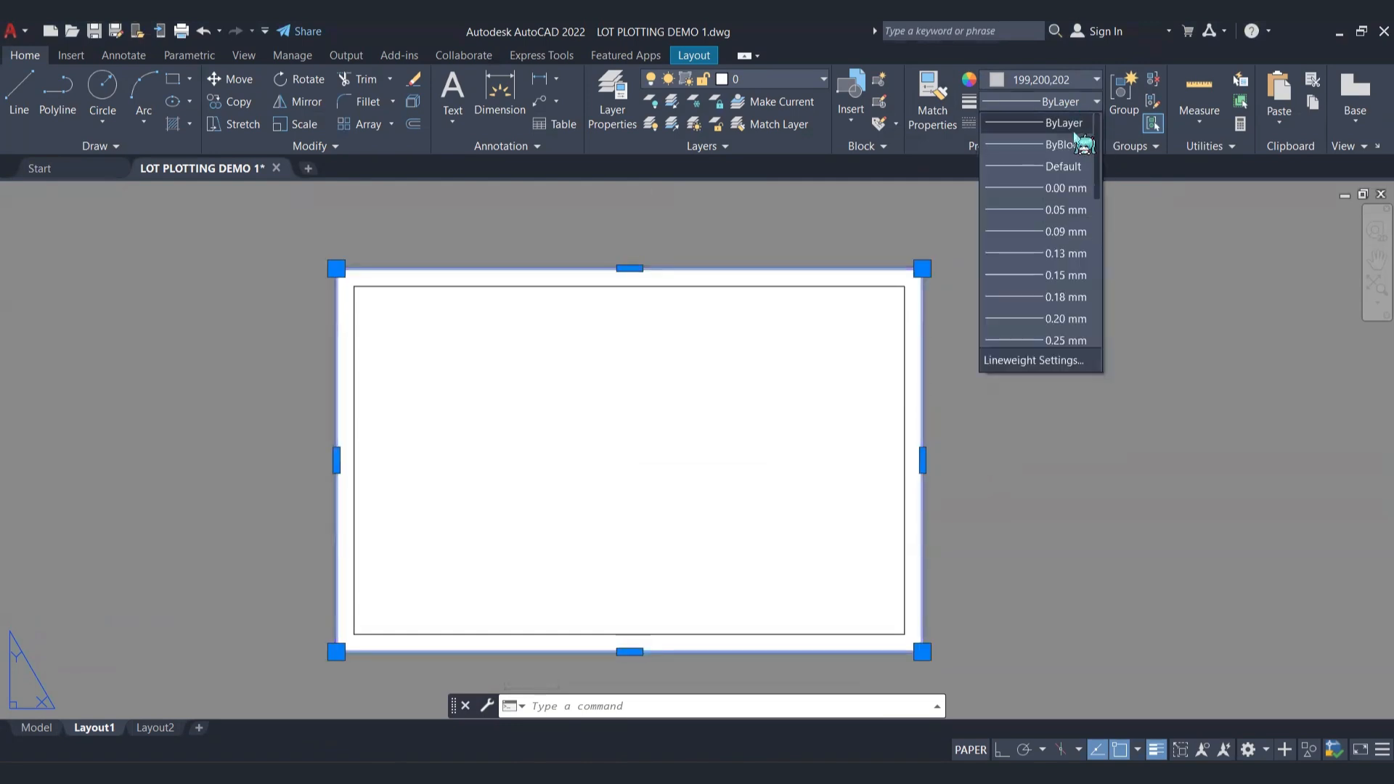
pyautogui.click(1037, 192)
pyautogui.press('Escape')
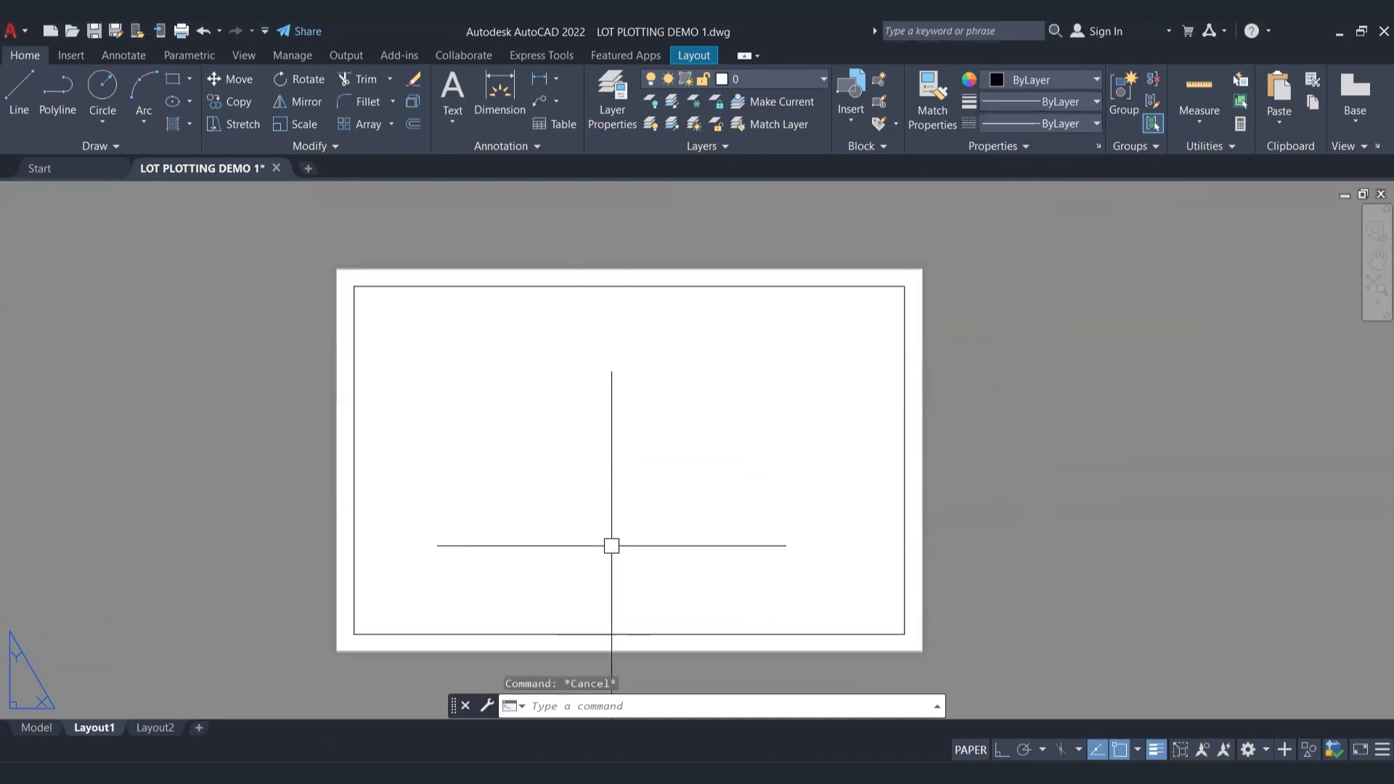
# Step: Create a rectangular viewport with MVIEW from just inside the inner border's lower-left corner to its upper-right corner
pyautogui.moveTo(613, 545)
pyautogui.mouseDown(button='middle')
pyautogui.moveTo(601, 554)
pyautogui.moveTo(592, 537)
pyautogui.mouseUp(button='middle')
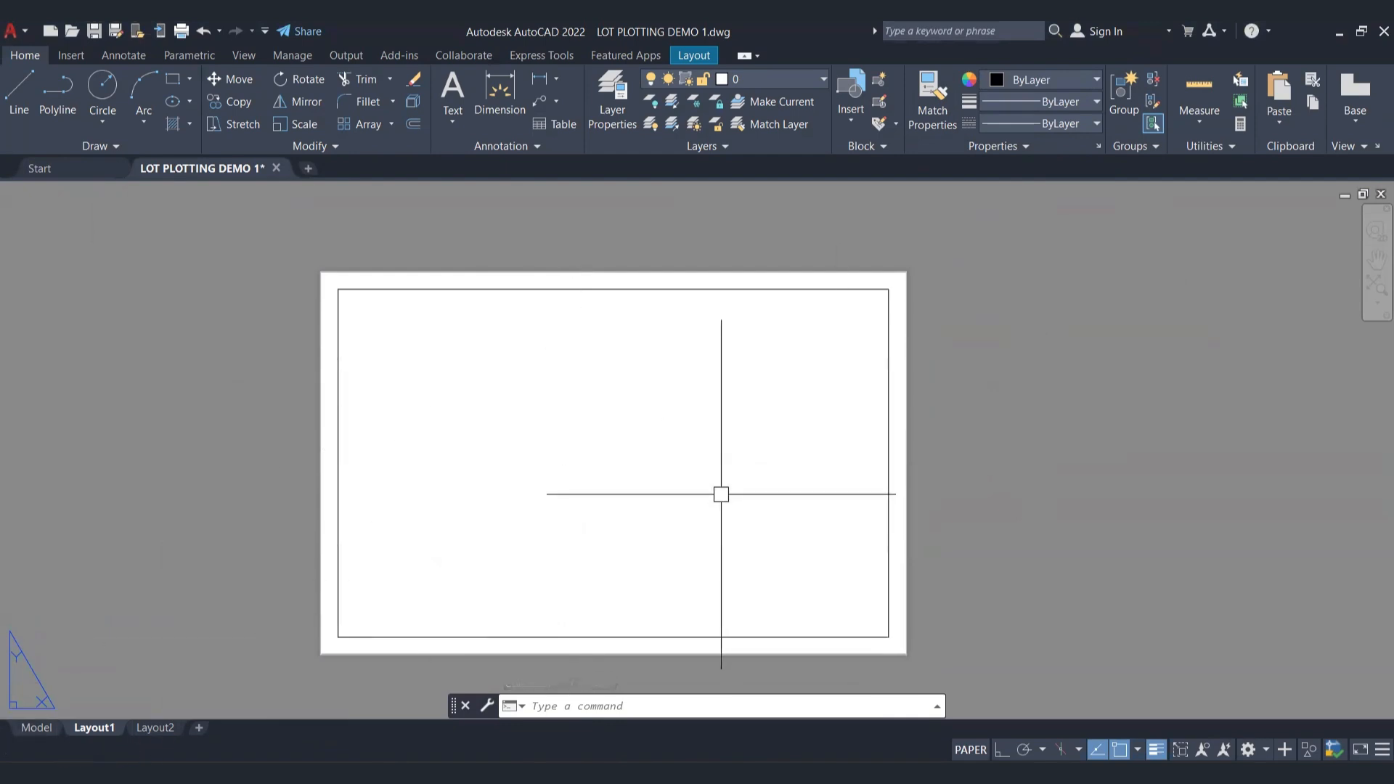
pyautogui.moveTo(657, 426); pyautogui.dragTo(697, 407, button='middle')
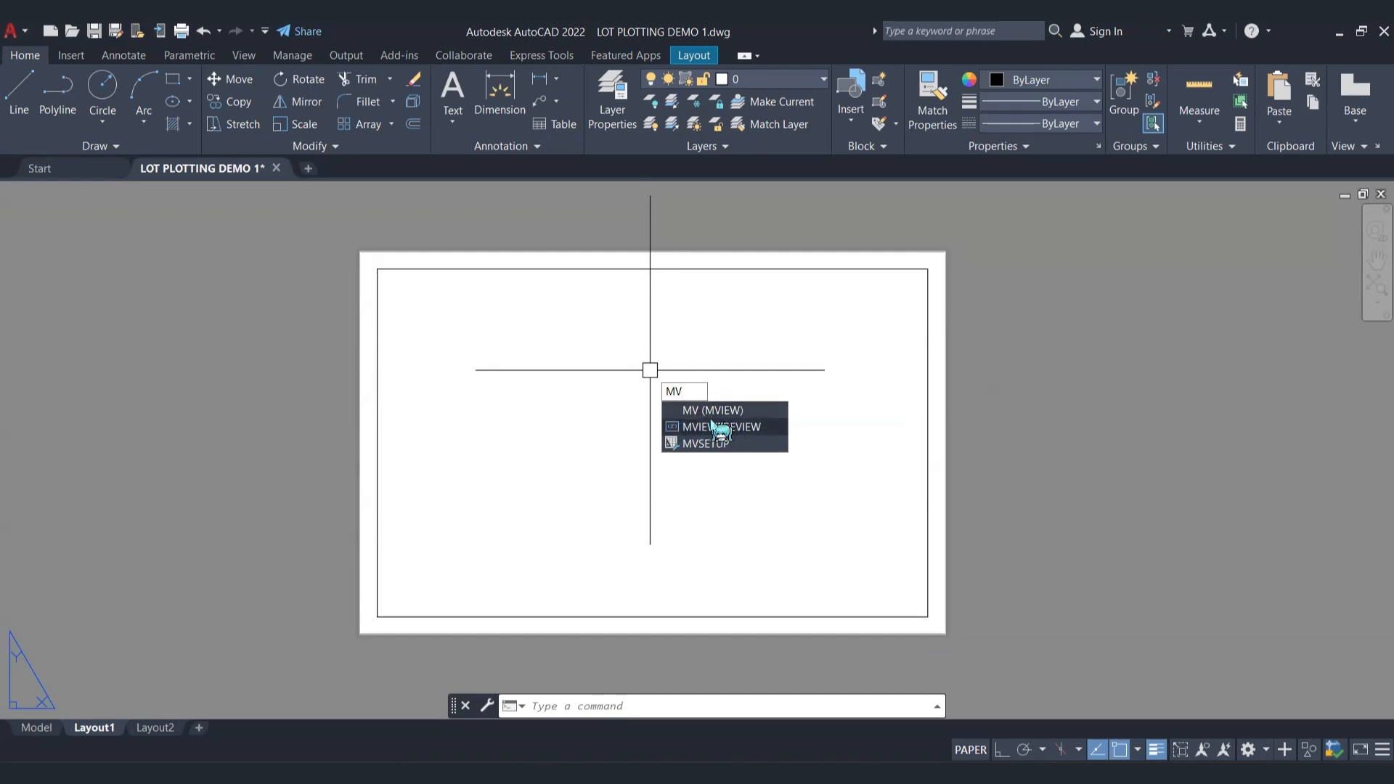
pyautogui.click(750, 410)
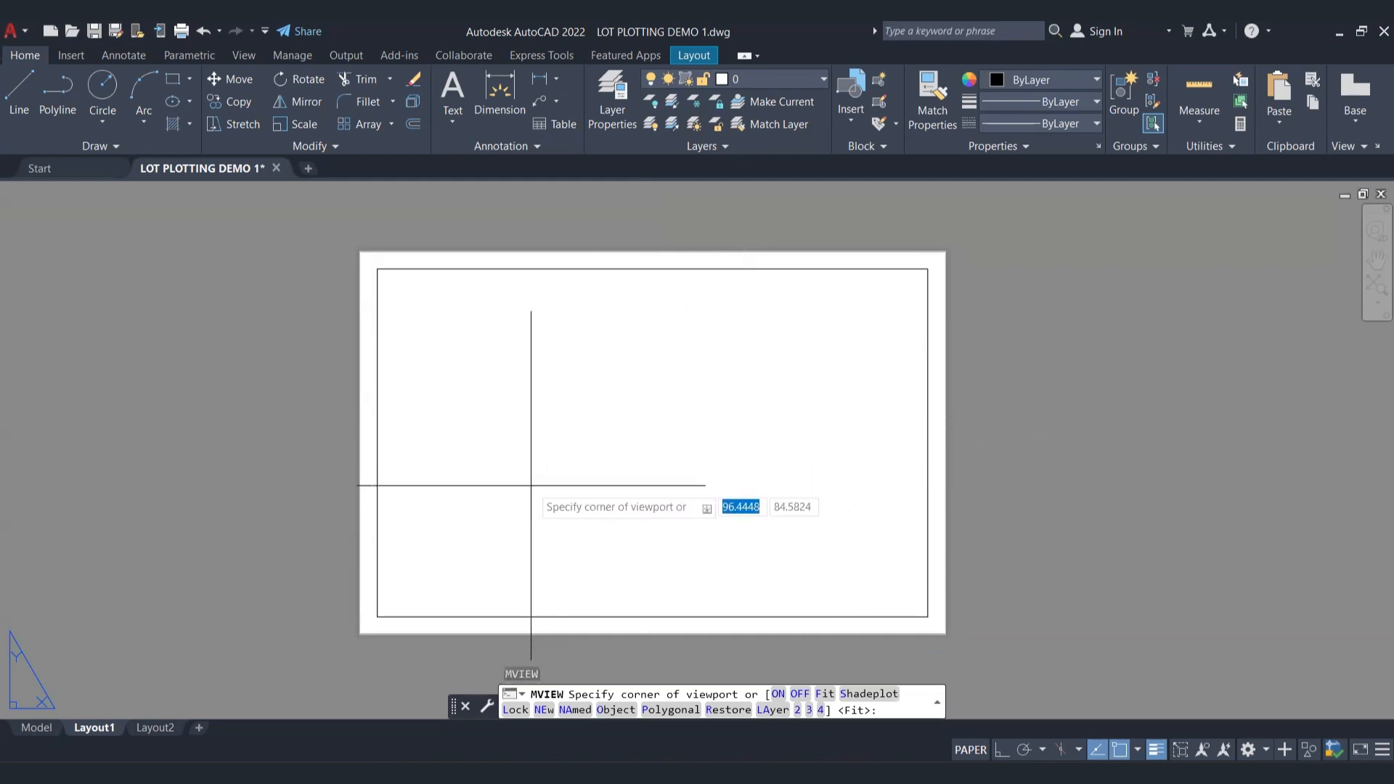
pyautogui.scroll(5, 389, 605)
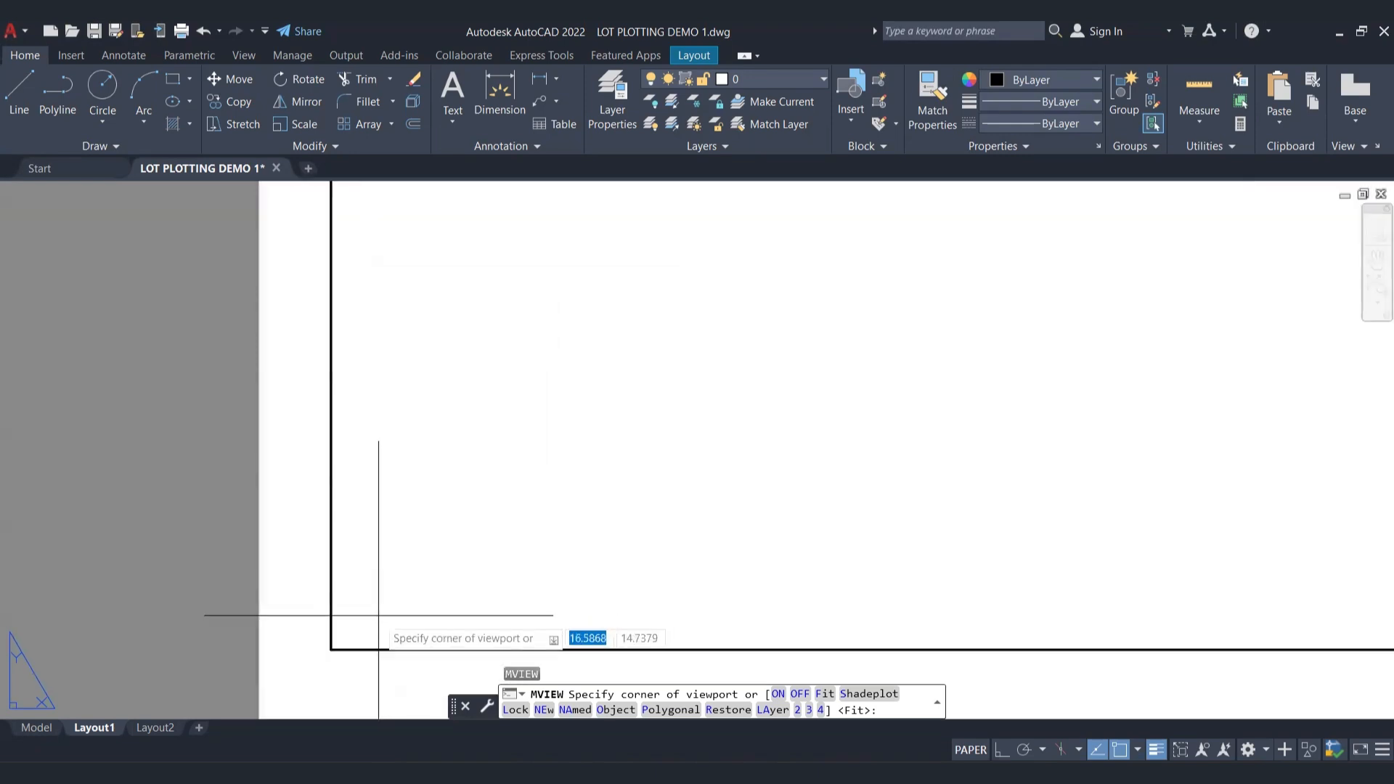
pyautogui.click(389, 606)
pyautogui.scroll(-5, 389, 605)
pyautogui.moveTo(899, 289); pyautogui.dragTo(858, 352, button='middle')
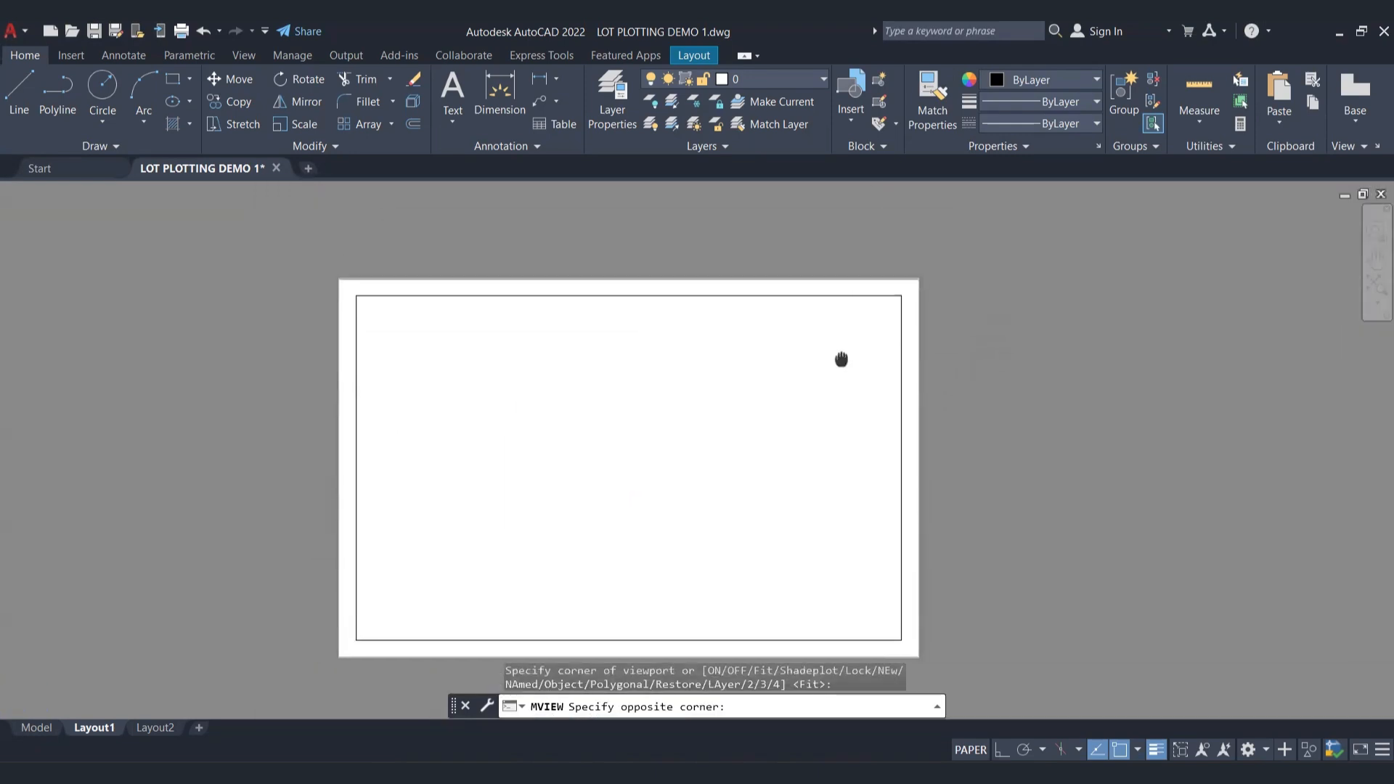
pyautogui.click(904, 293)
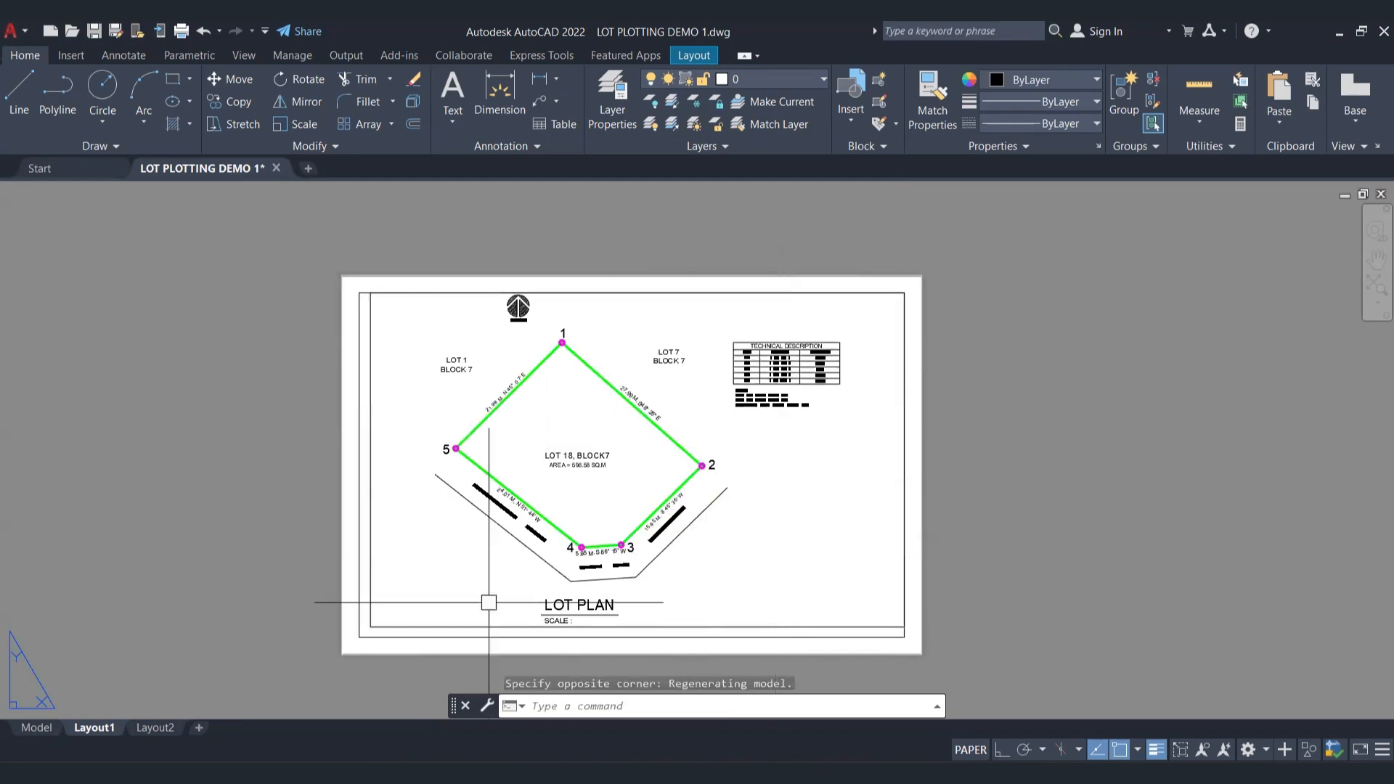
# Step: Set the new viewport frame's colour to Cyan
pyautogui.click(388, 626)
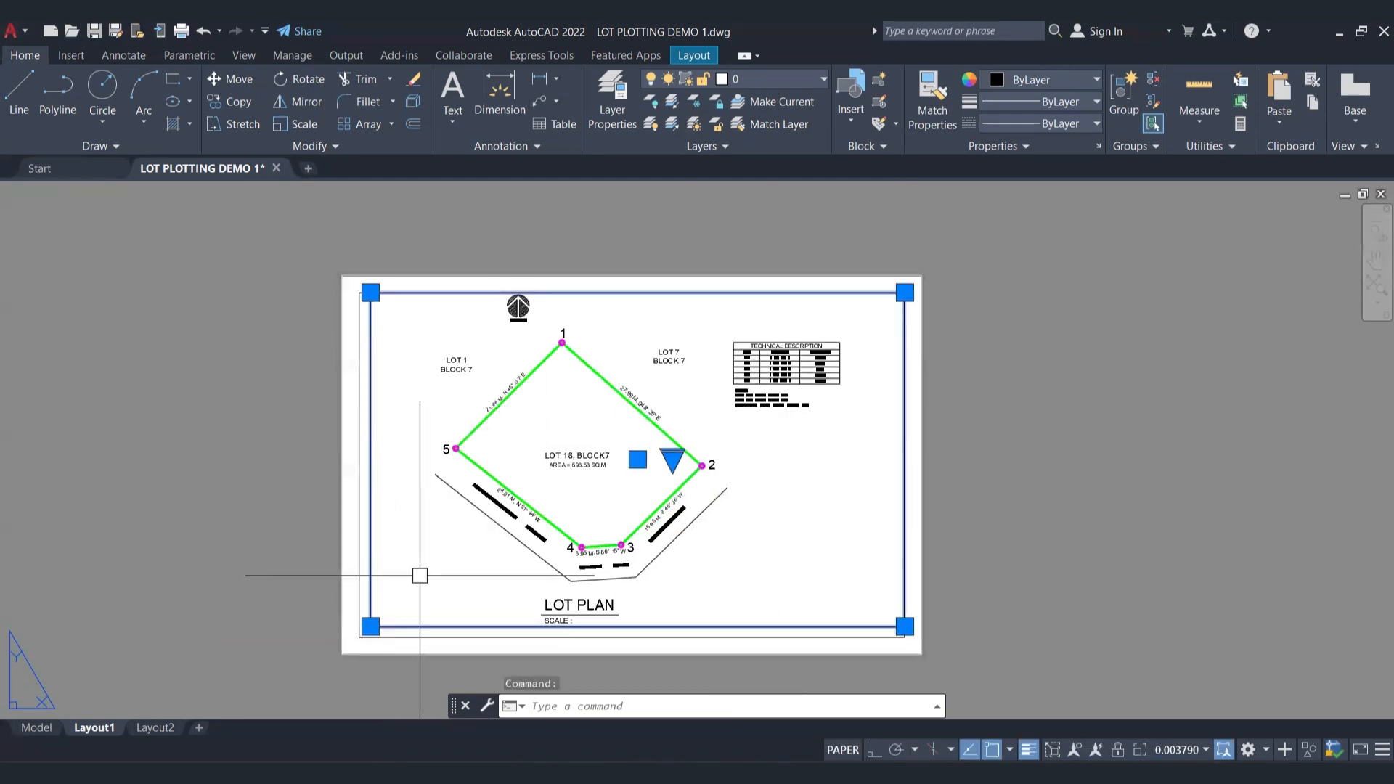
pyautogui.click(1006, 106)
pyautogui.click(1053, 80)
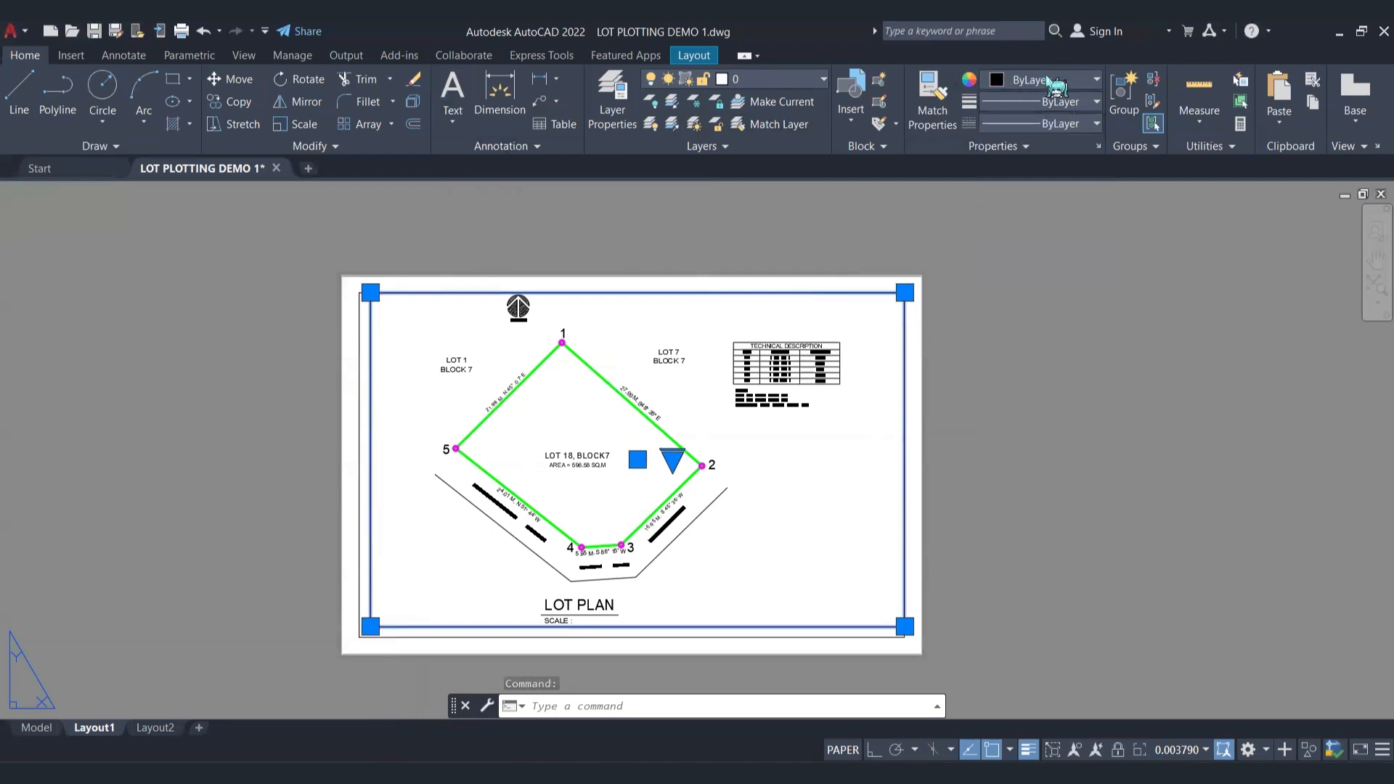
pyautogui.click(1053, 79)
pyautogui.click(1047, 264)
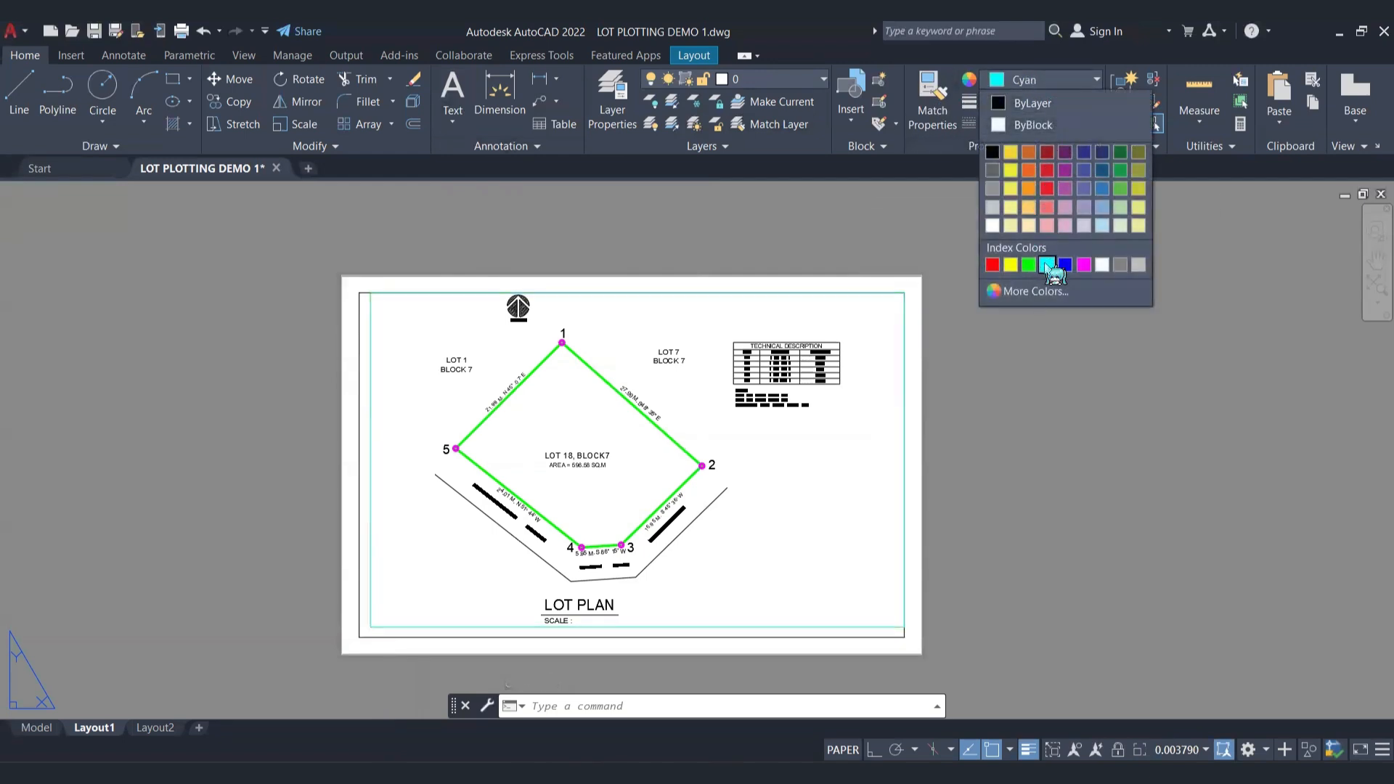
pyautogui.press('Escape')
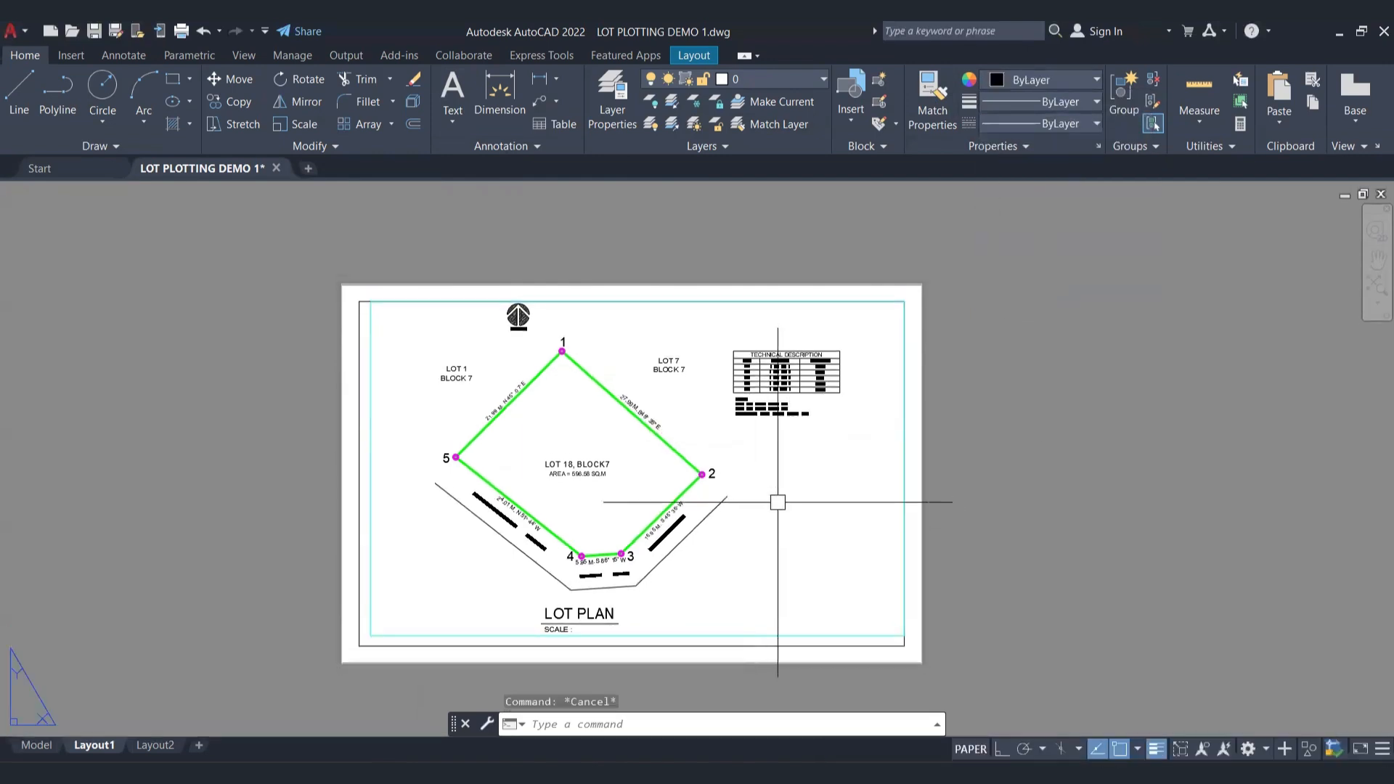
# Step: View the lot plan in model space, return to Layout1 and set the cyan viewport's scale to 1:1
pyautogui.moveTo(762, 499); pyautogui.dragTo(753, 469, button='middle')
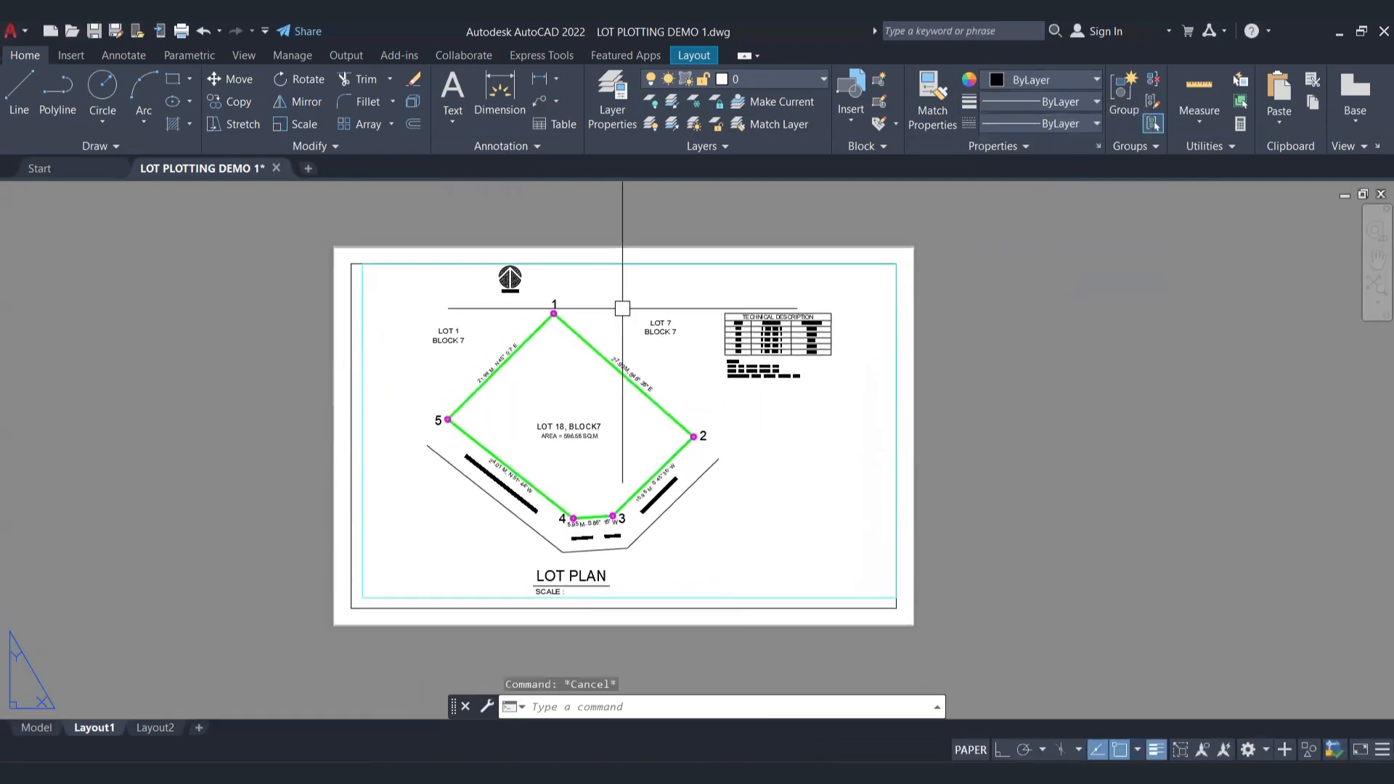
pyautogui.click(810, 596)
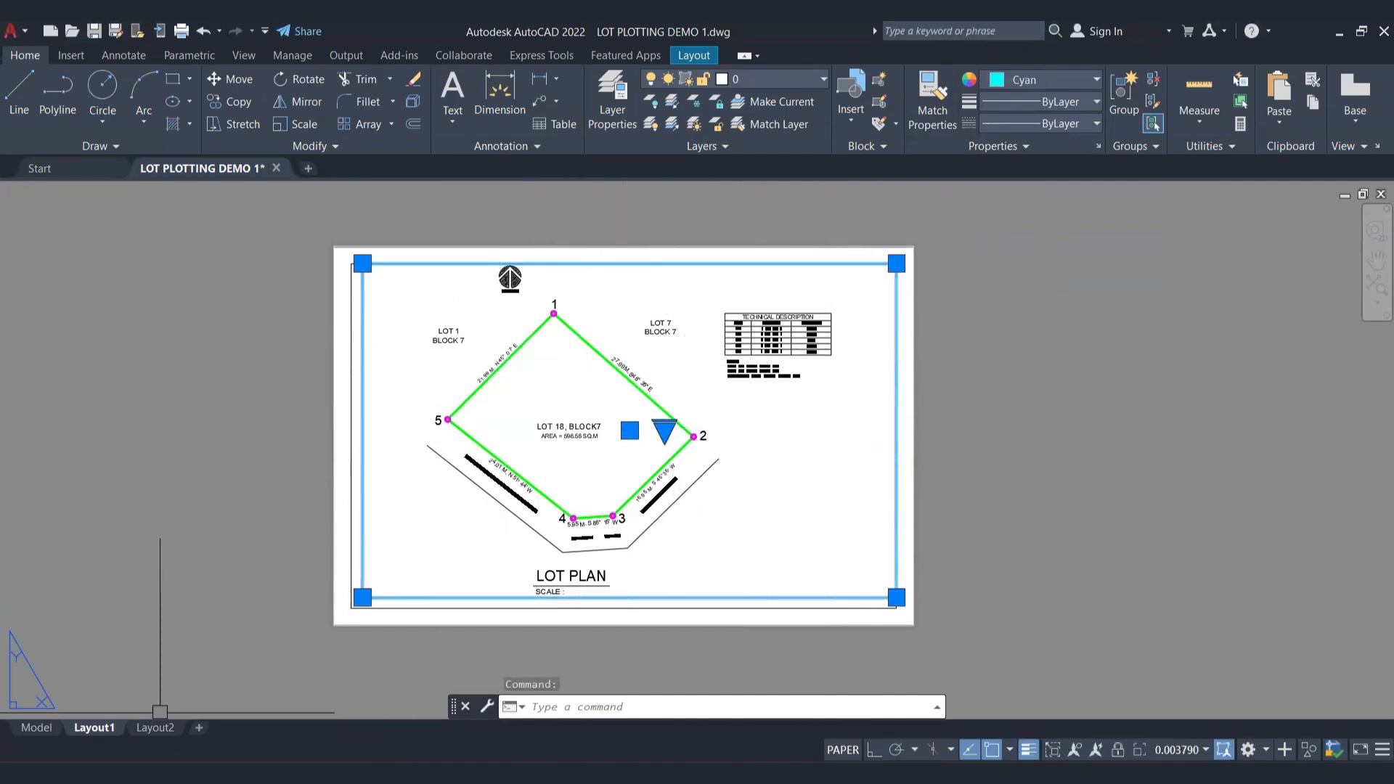
pyautogui.click(36, 728)
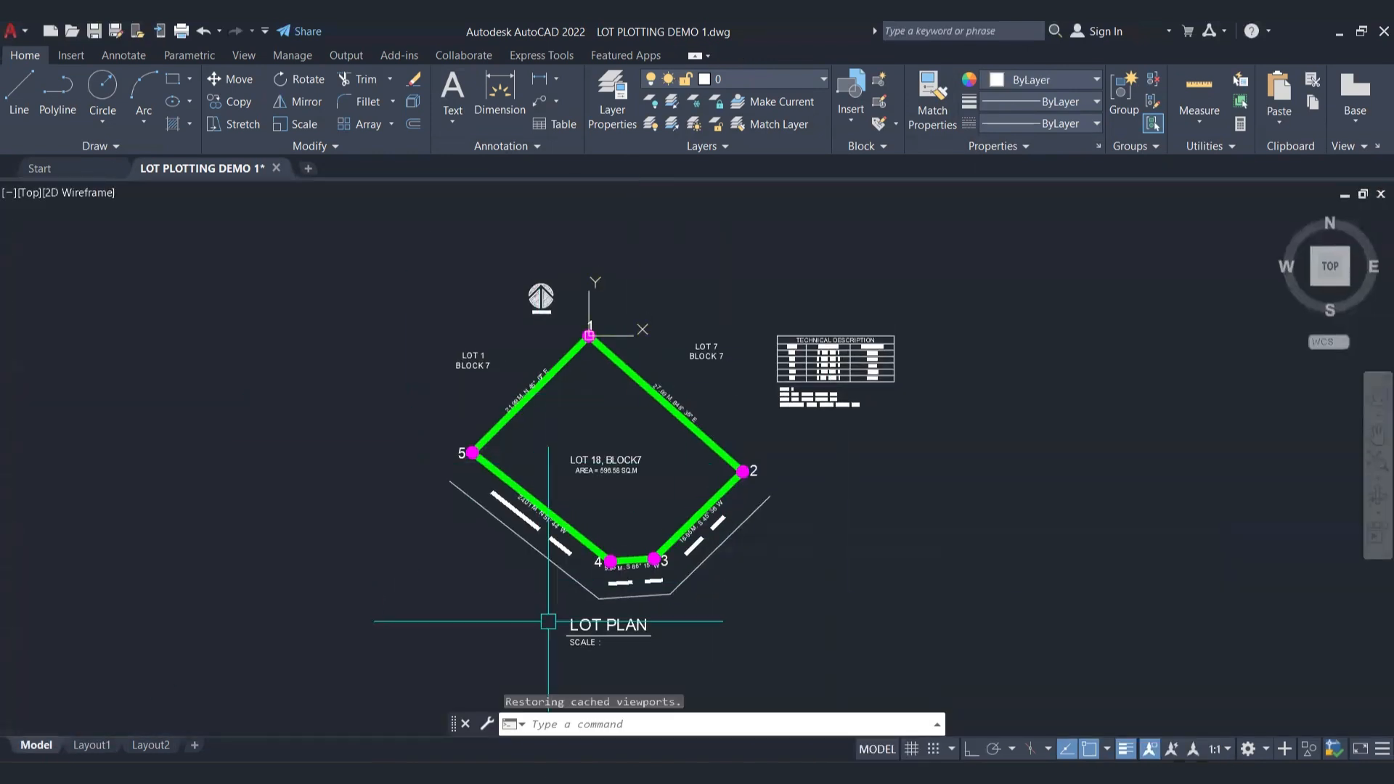
pyautogui.click(102, 746)
pyautogui.click(825, 615)
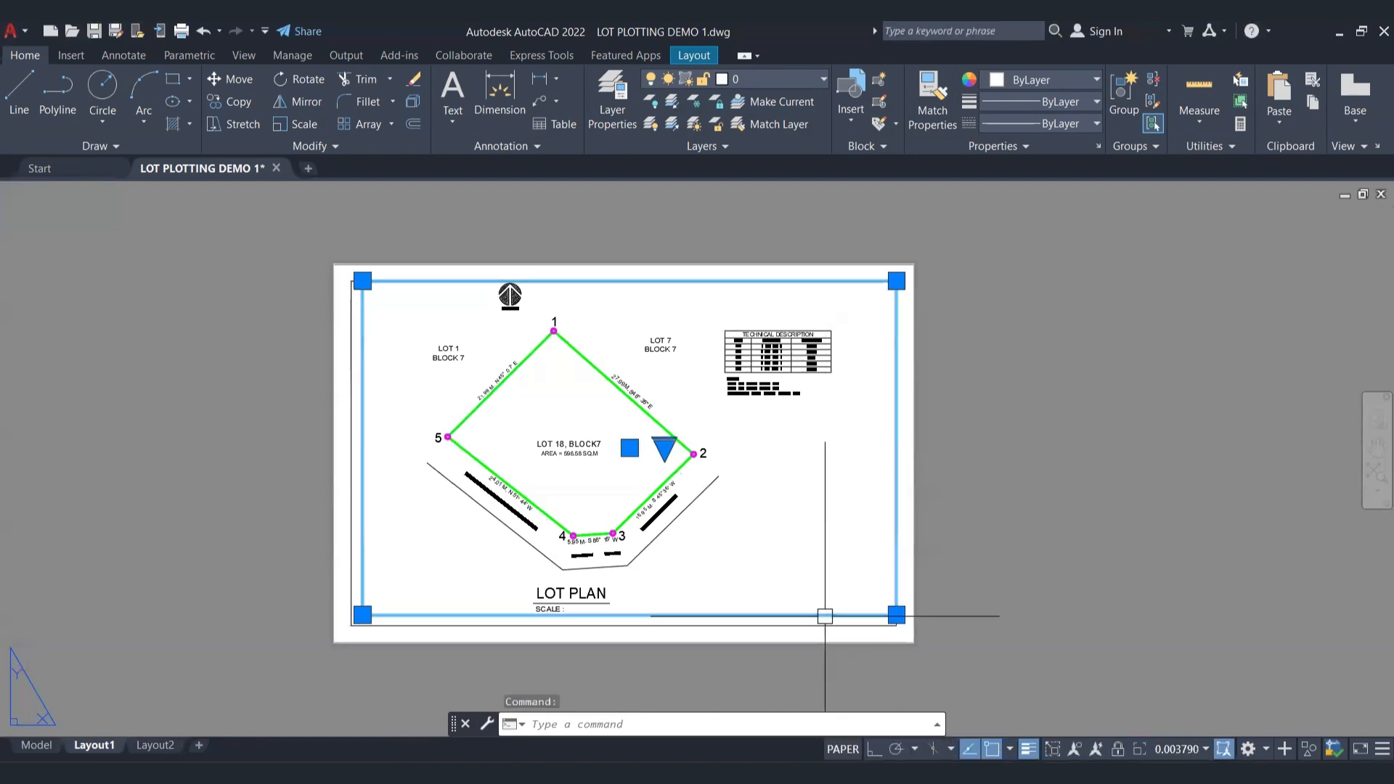
pyautogui.click(1196, 752)
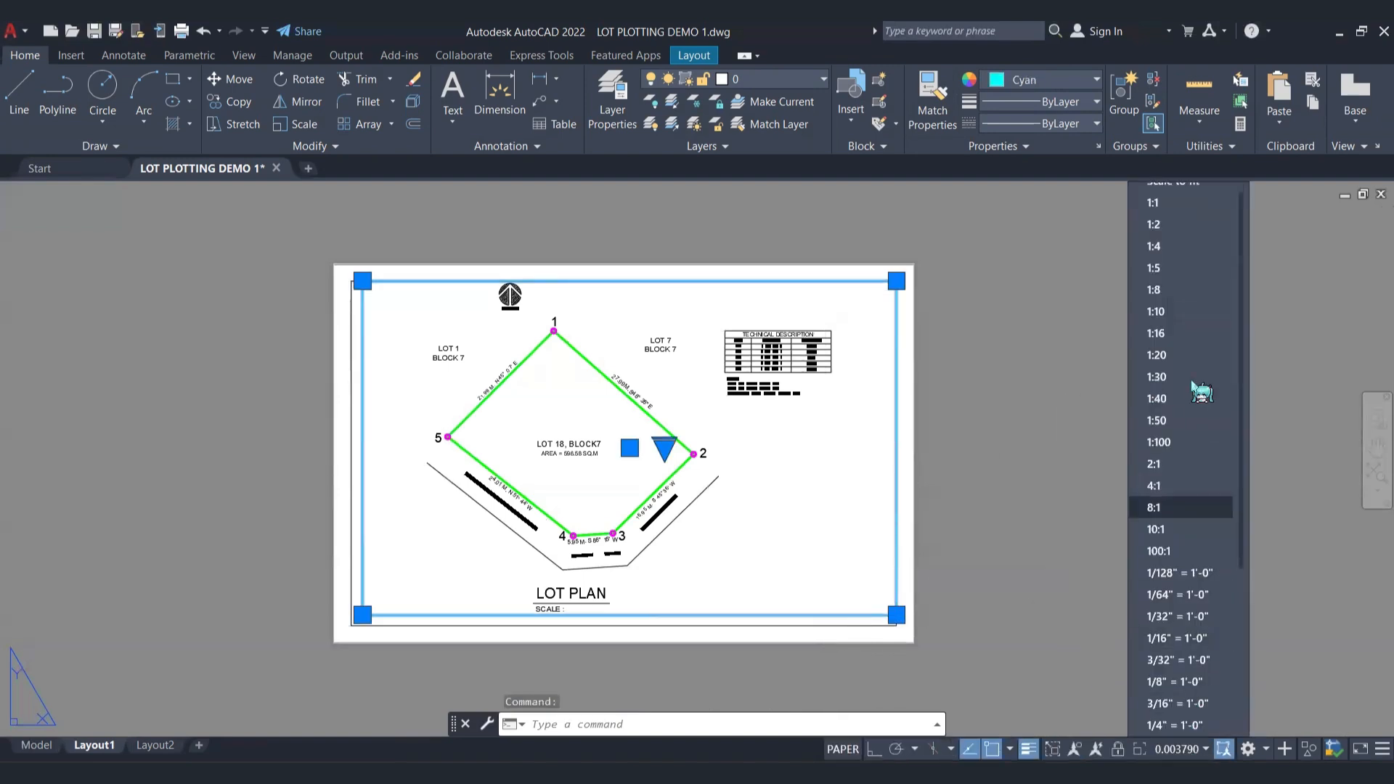
pyautogui.click(1162, 206)
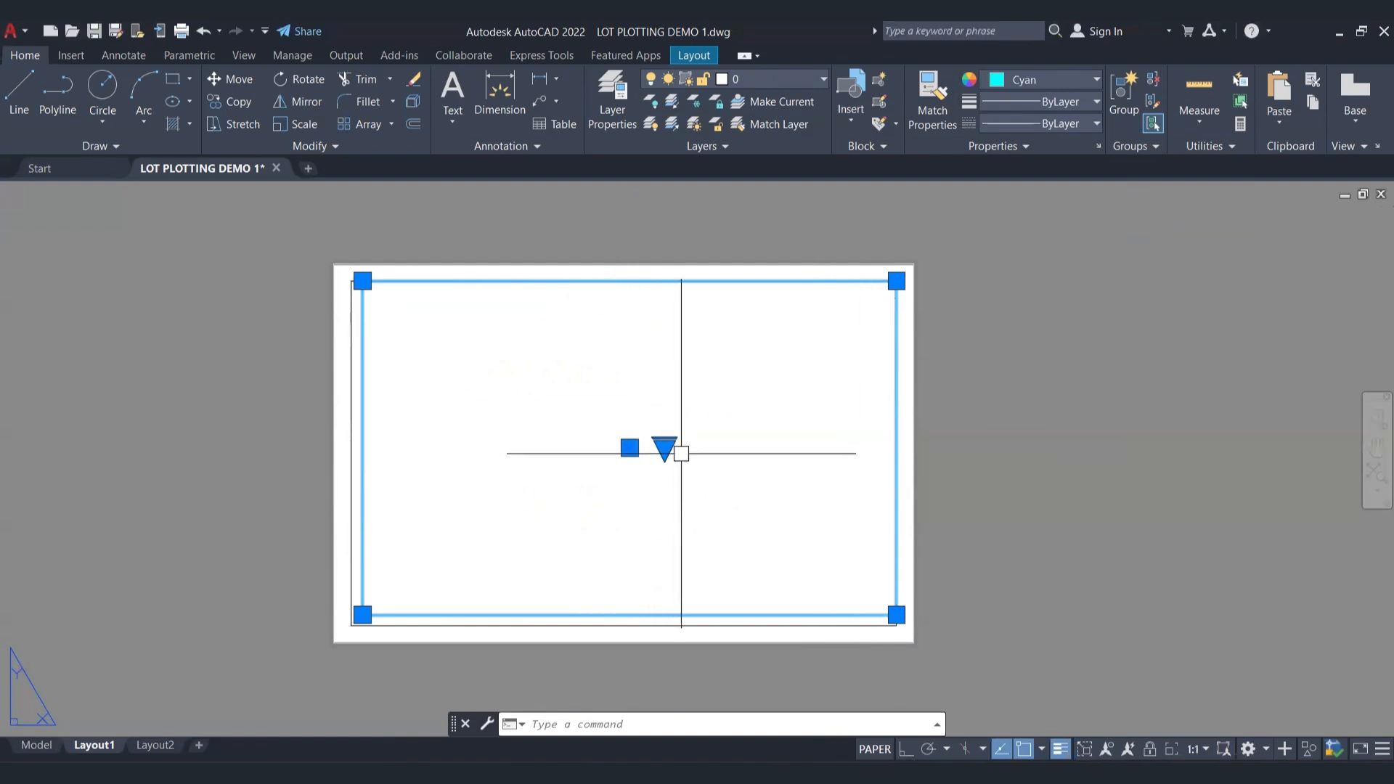
# Step: Set the cyan viewport's scale to 1:100 and clear the selection
pyautogui.click(1202, 748)
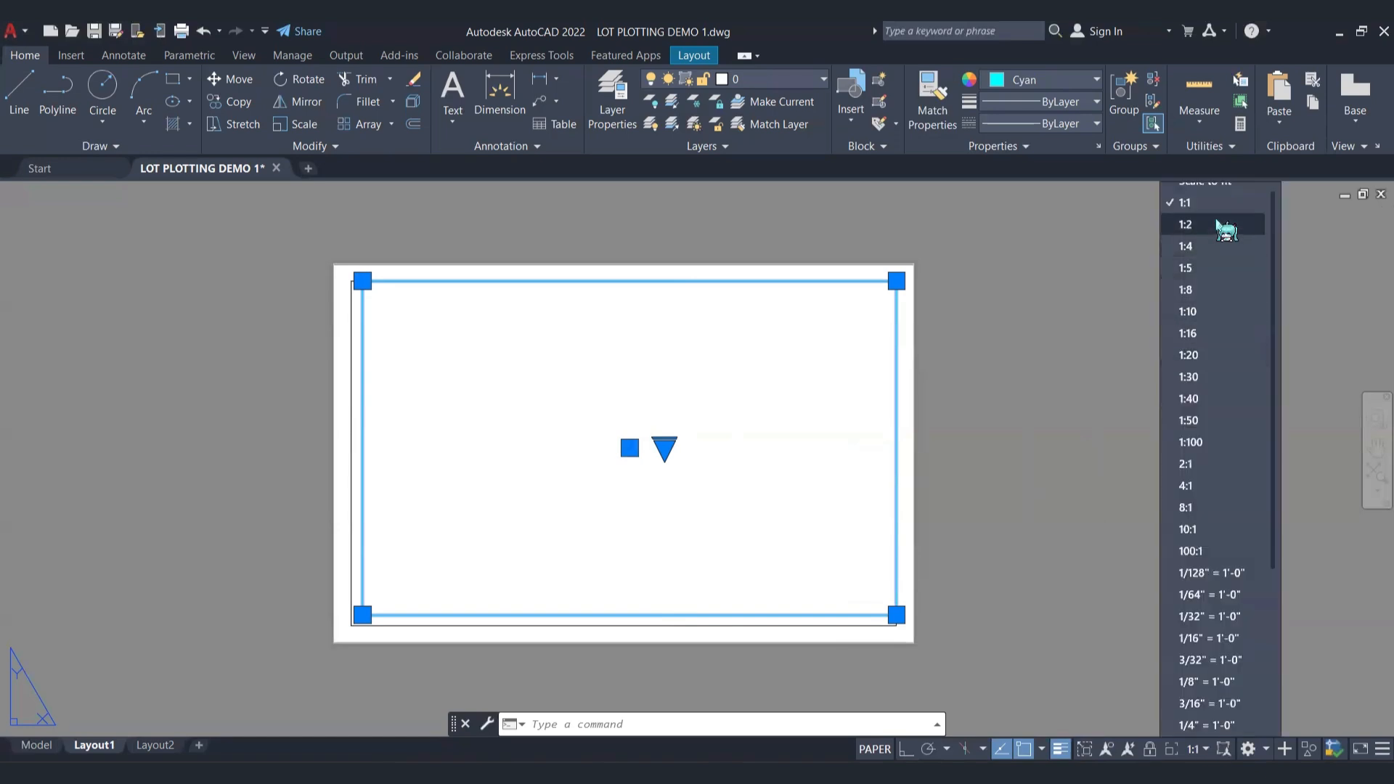
pyautogui.click(1206, 445)
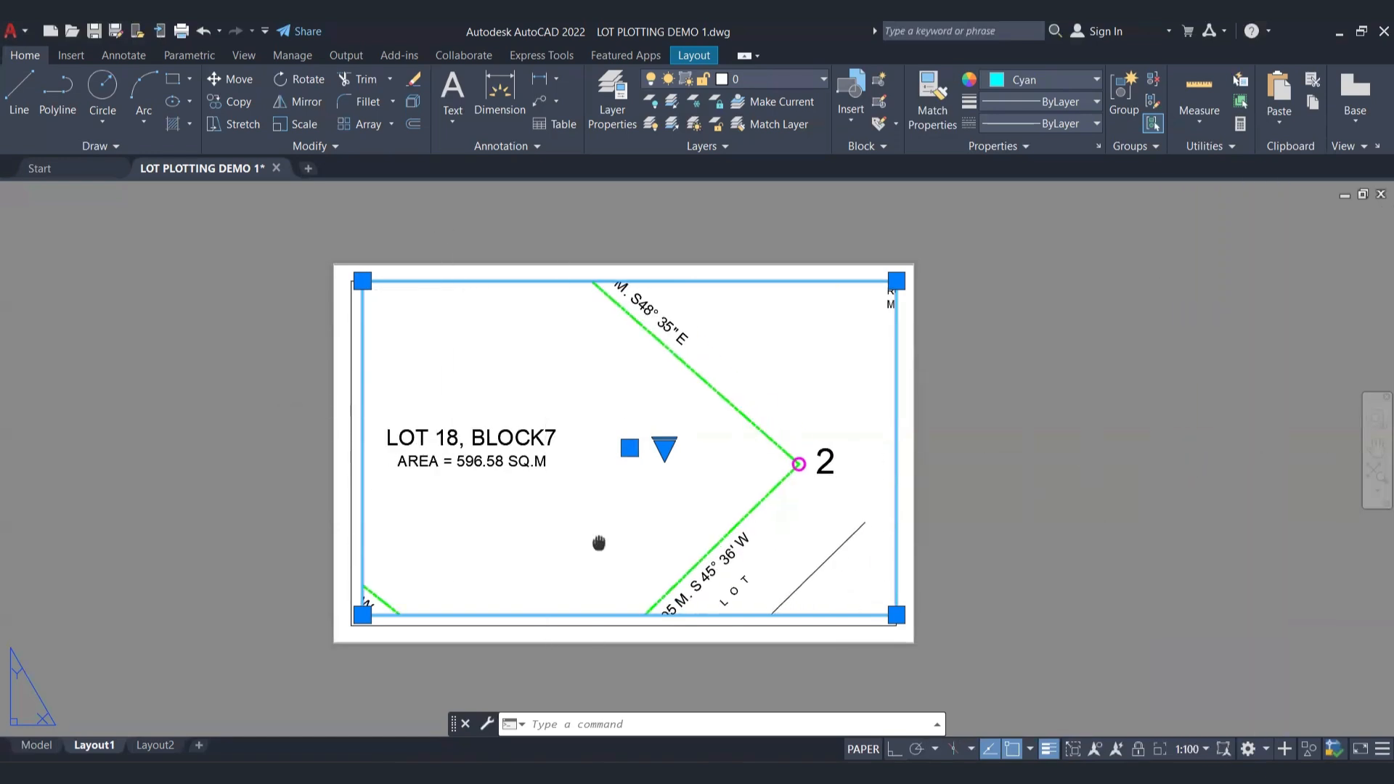
pyautogui.moveTo(600, 544)
pyautogui.mouseDown(button='middle')
pyautogui.moveTo(741, 520)
pyautogui.moveTo(601, 544)
pyautogui.mouseUp(button='middle')
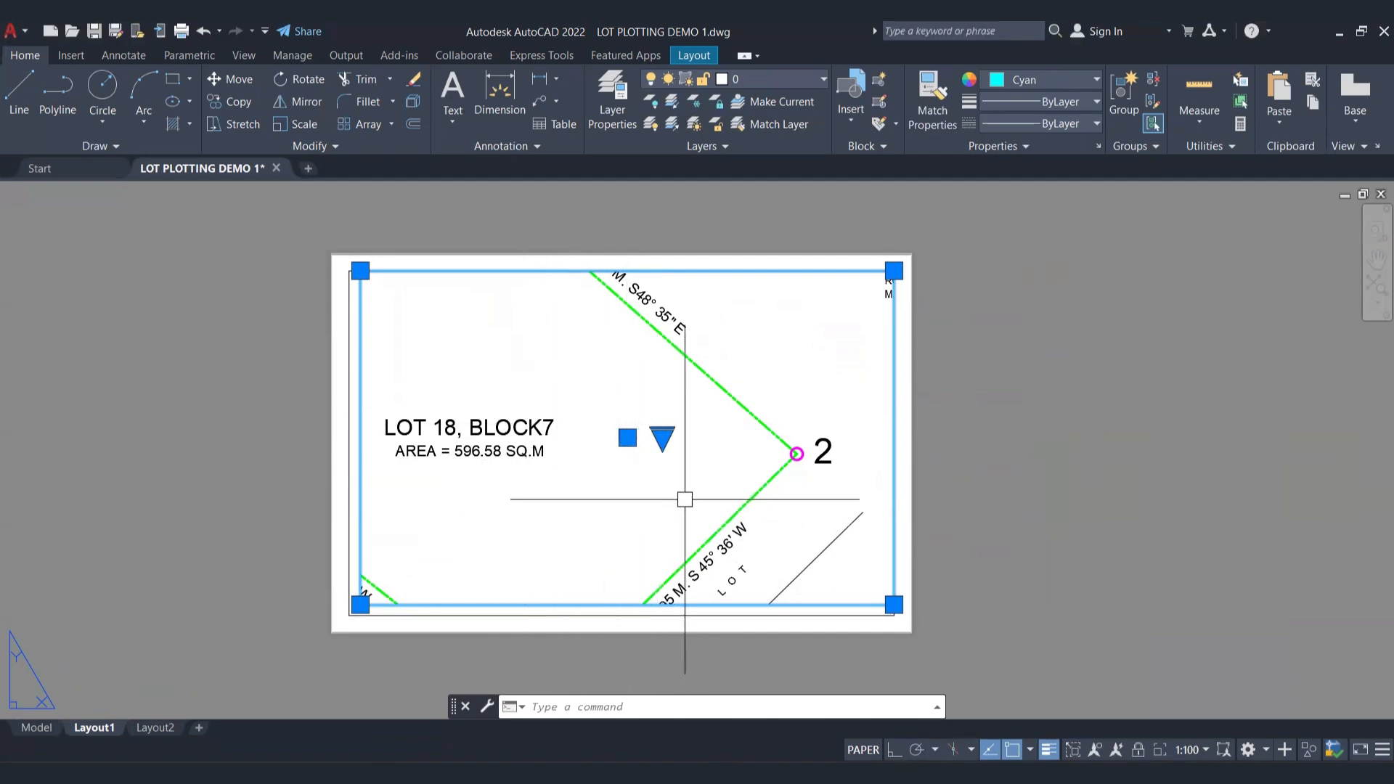
pyautogui.click(1089, 367)
pyautogui.click(1021, 476)
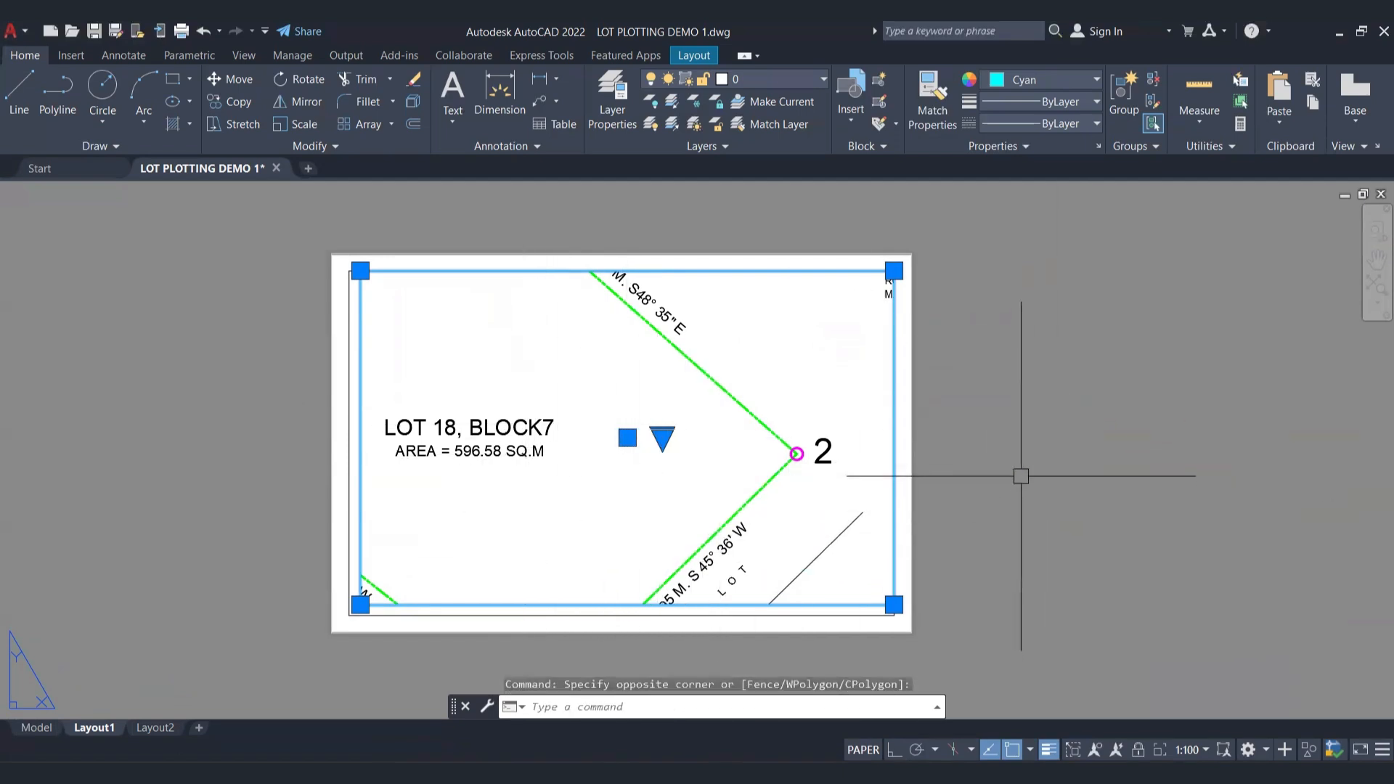
pyautogui.press('Escape')
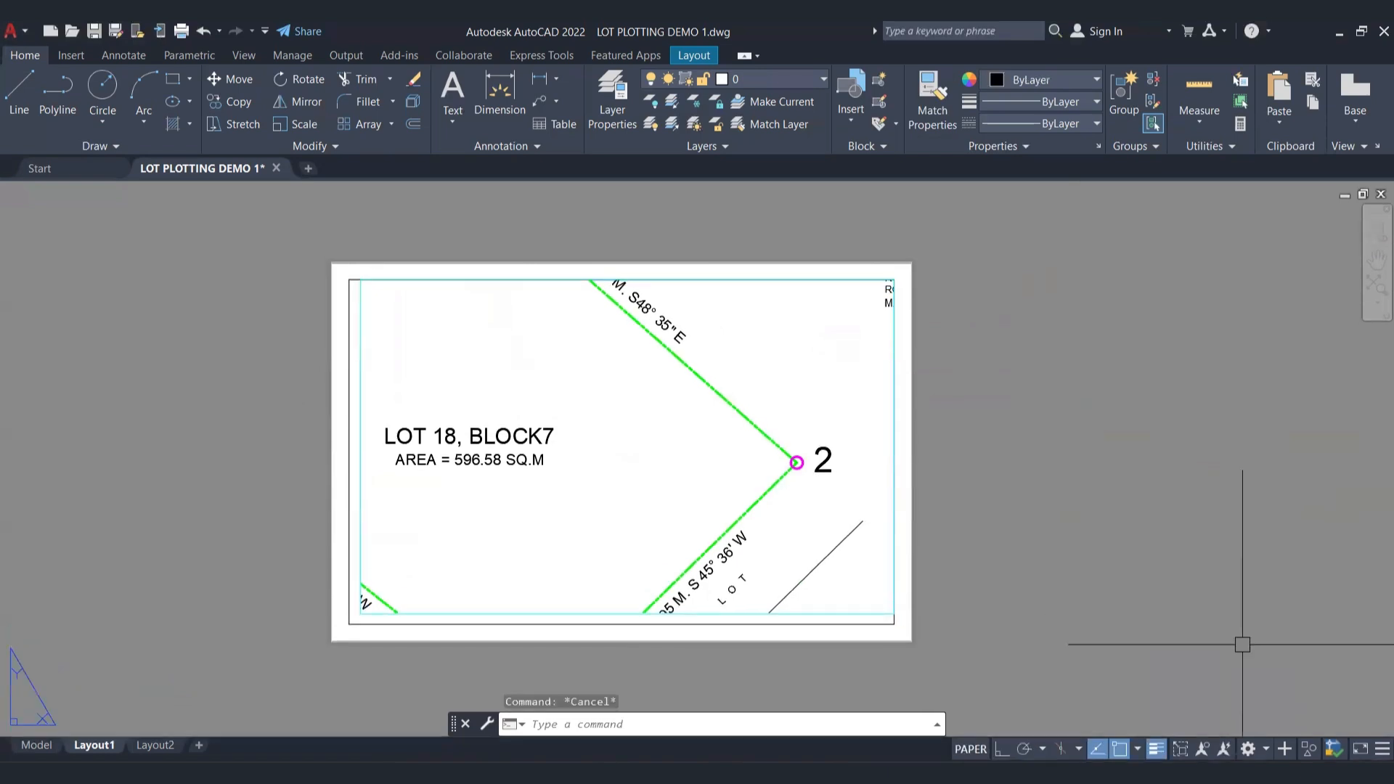
# Step: Add a custom 1:500 scale to the drawing's scale list, with 1 paper unit equal to 500 drawing units
pyautogui.click(803, 613)
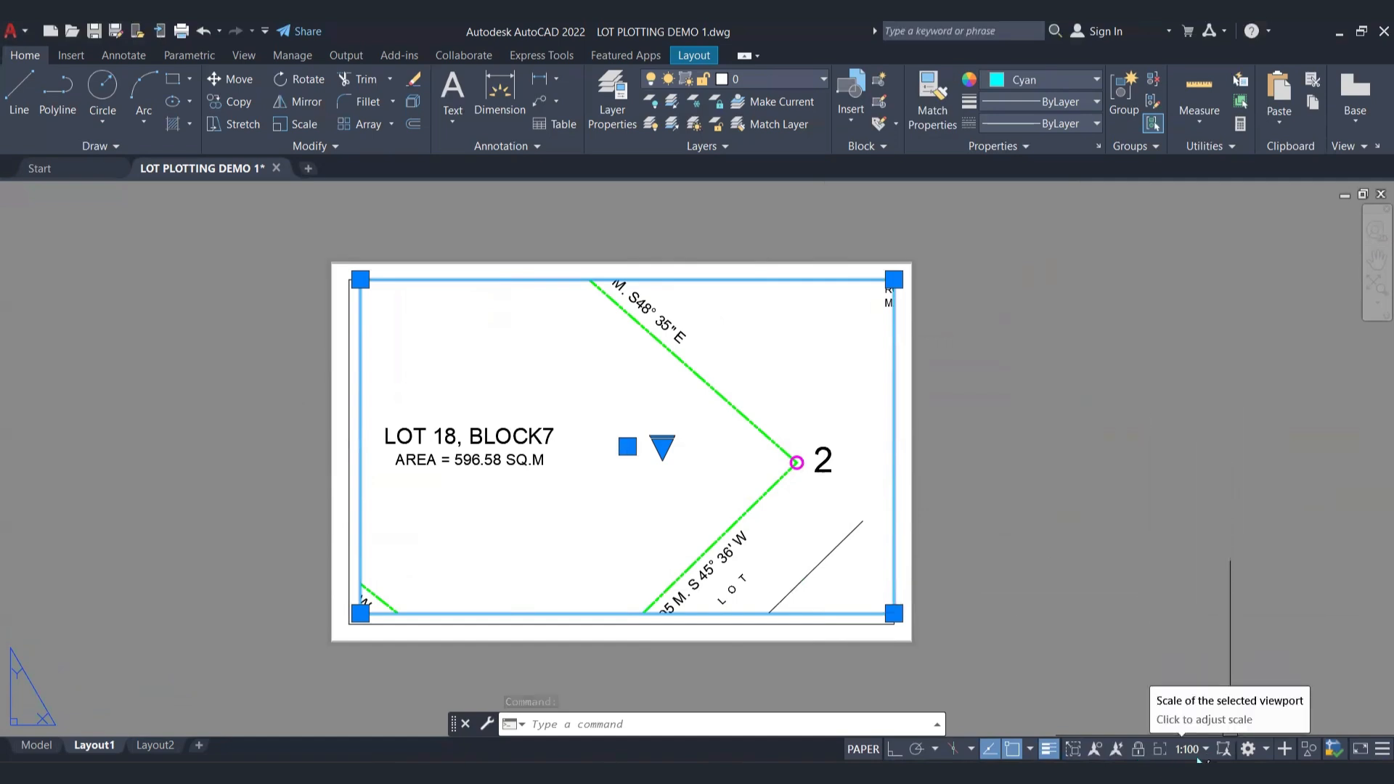
pyautogui.click(1205, 750)
pyautogui.scroll(1, 1198, 349)
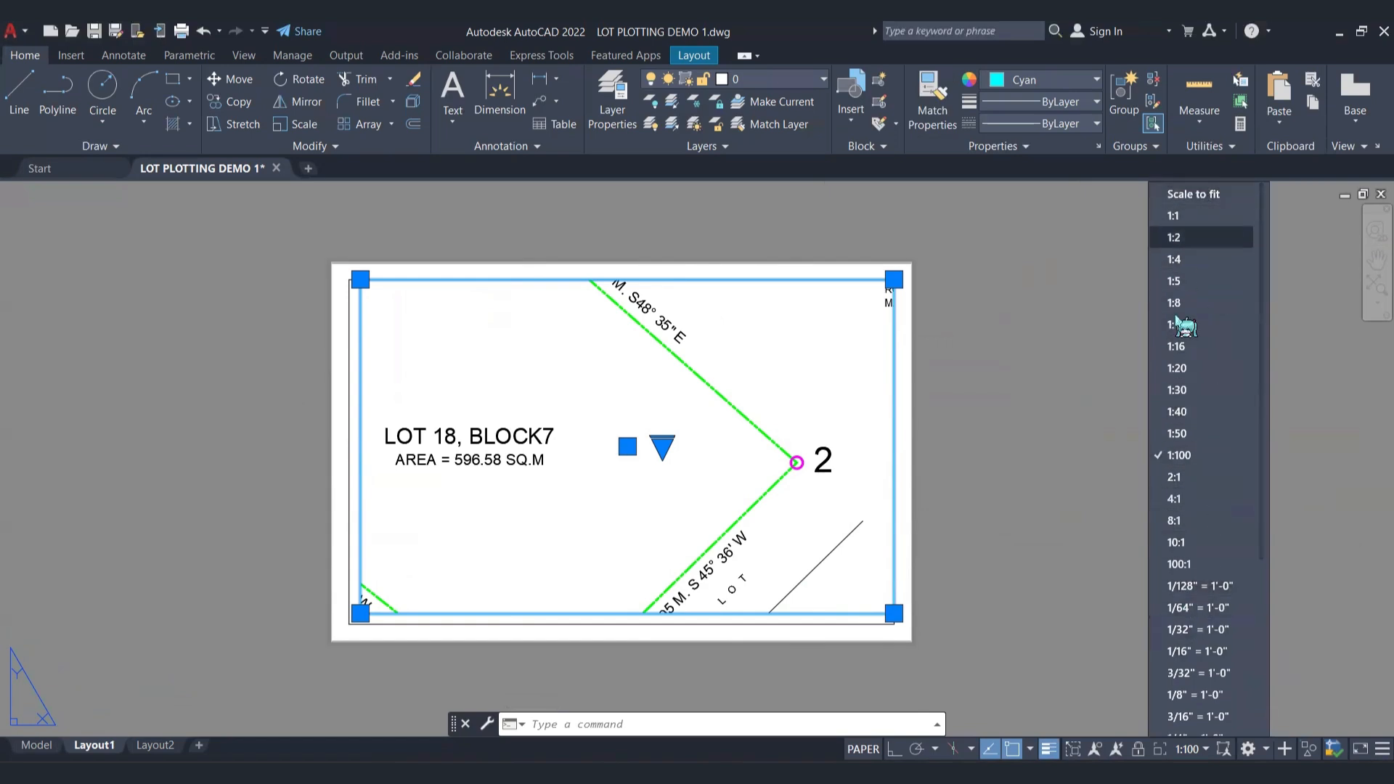
pyautogui.scroll(-4, 1202, 612)
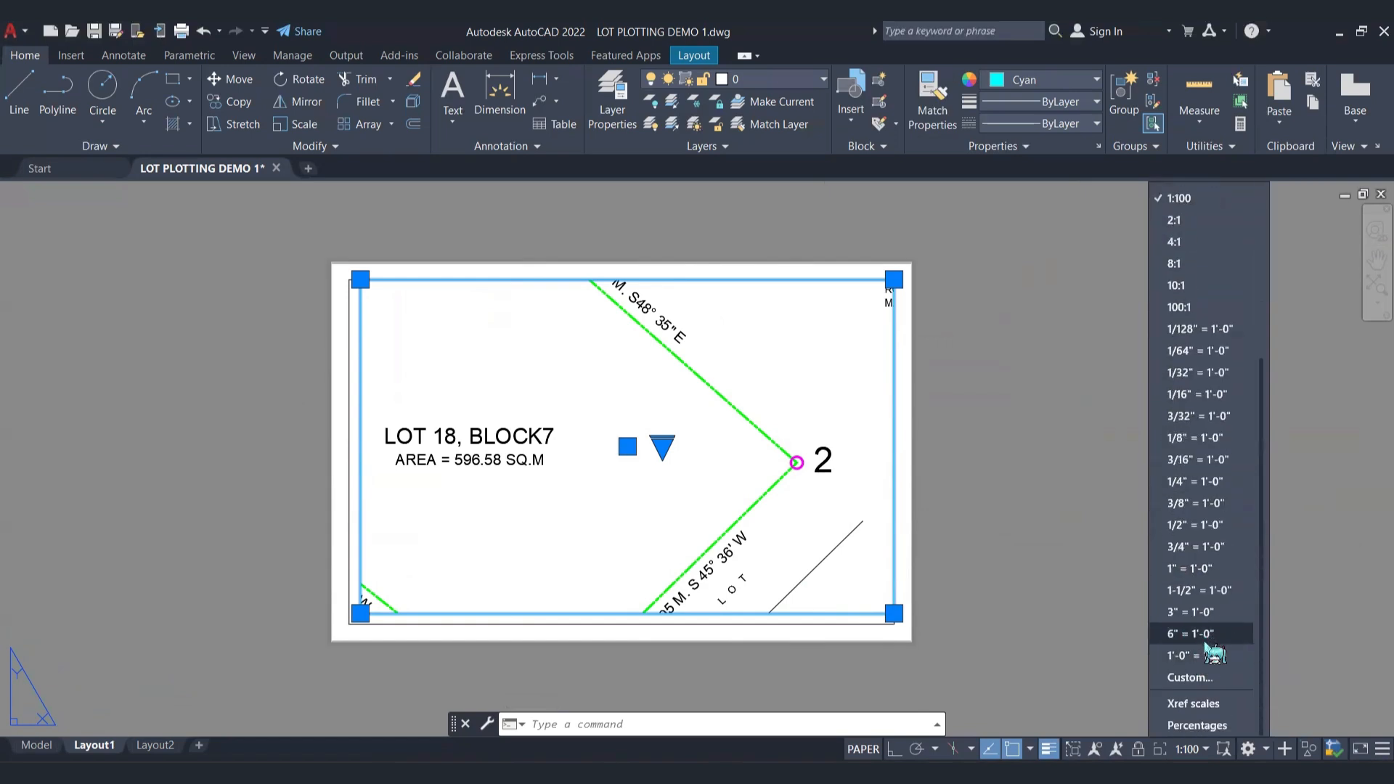
pyautogui.scroll(4, 1216, 326)
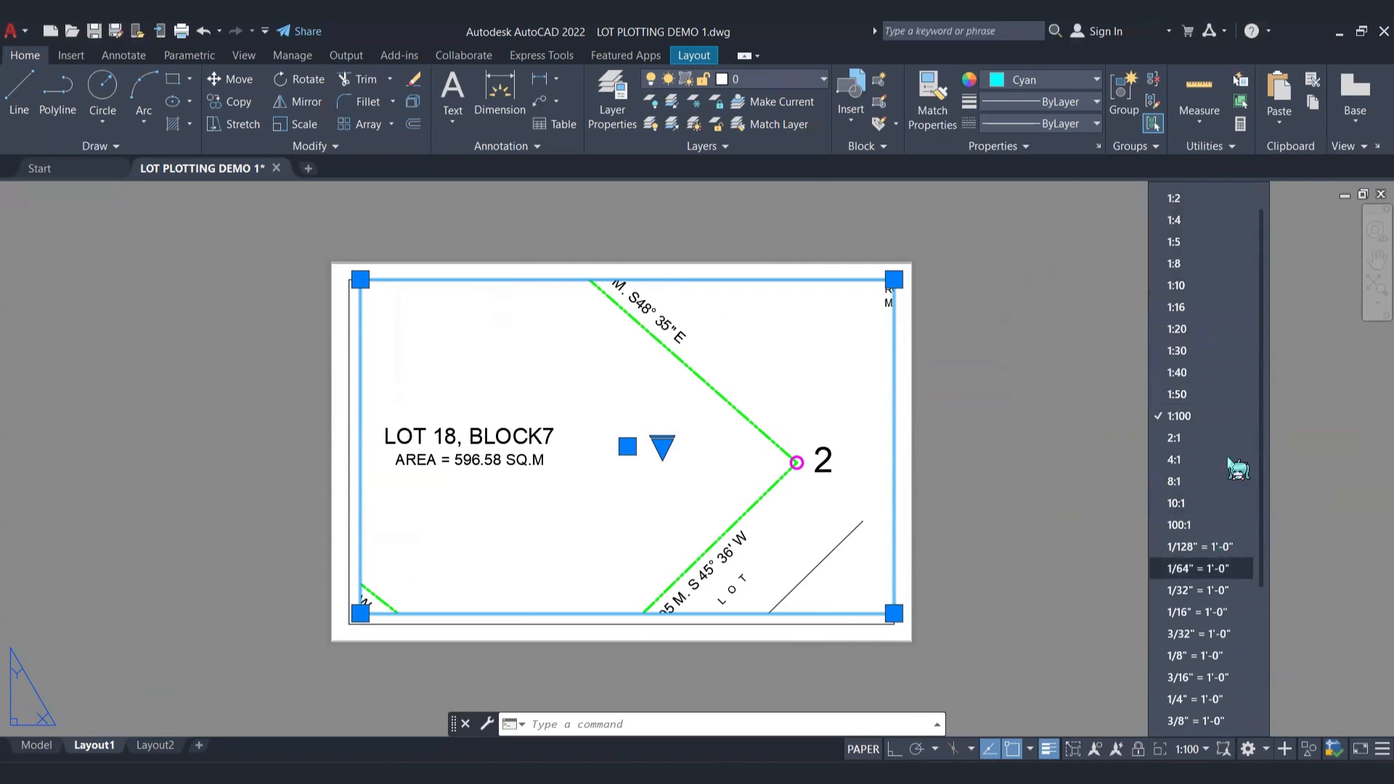
pyautogui.scroll(-4, 1223, 461)
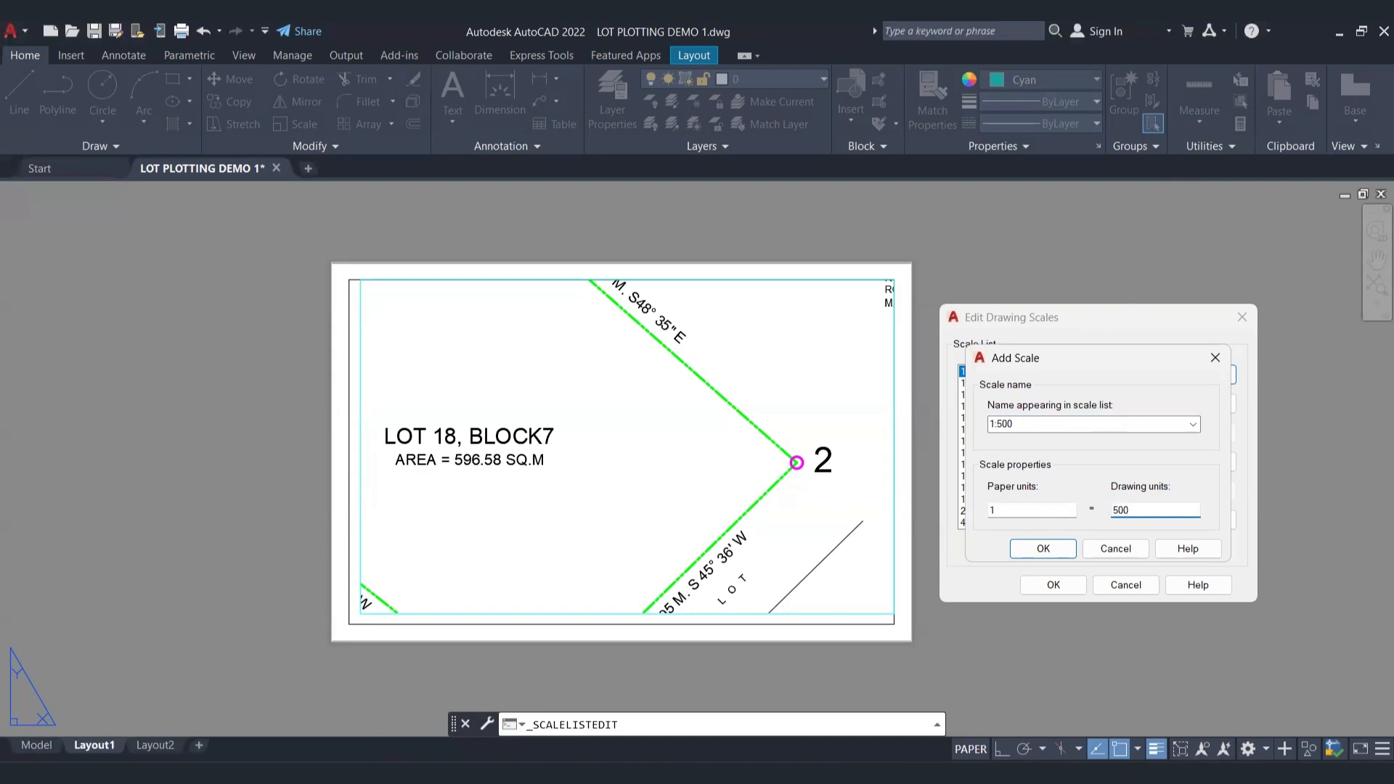
pyautogui.click(1044, 549)
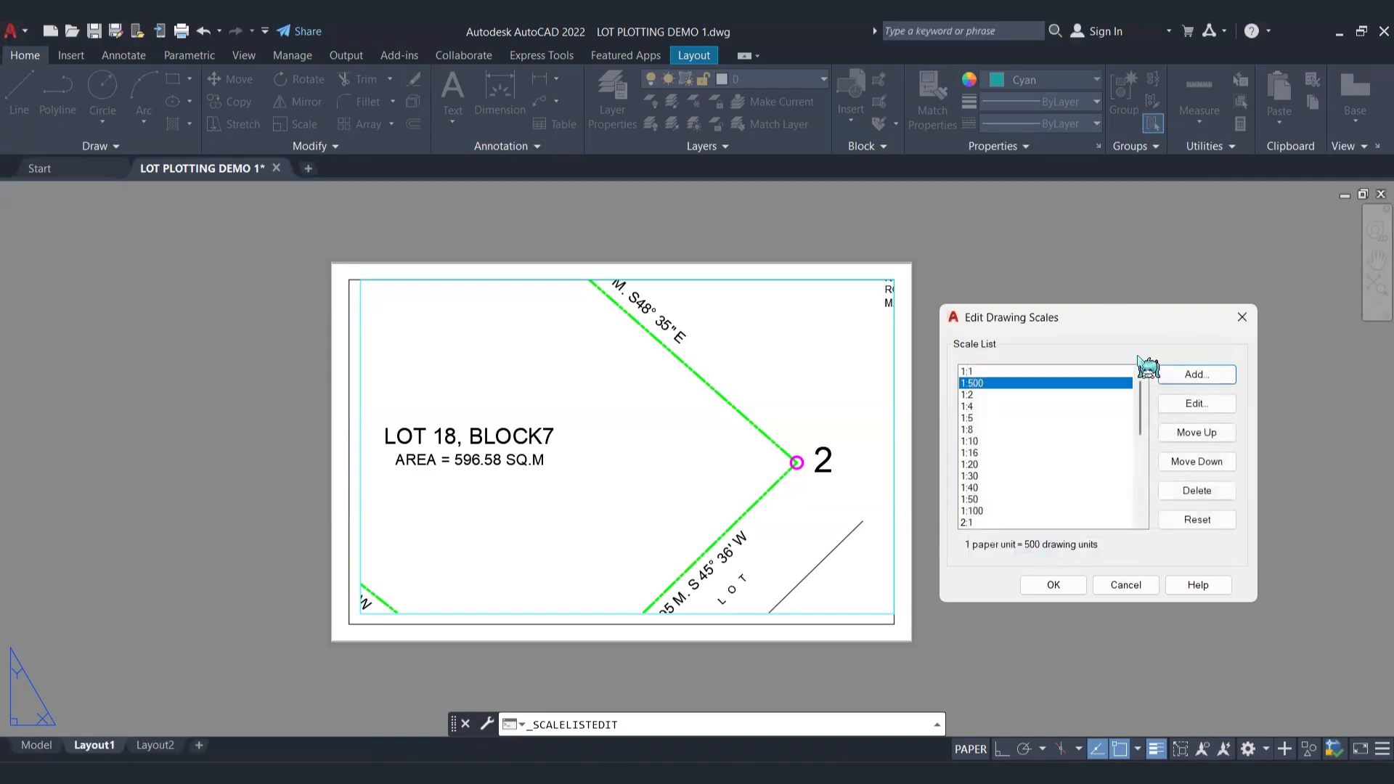
pyautogui.click(1054, 586)
# Step: Apply the custom 1:500 scale to the cyan viewport
pyautogui.click(833, 611)
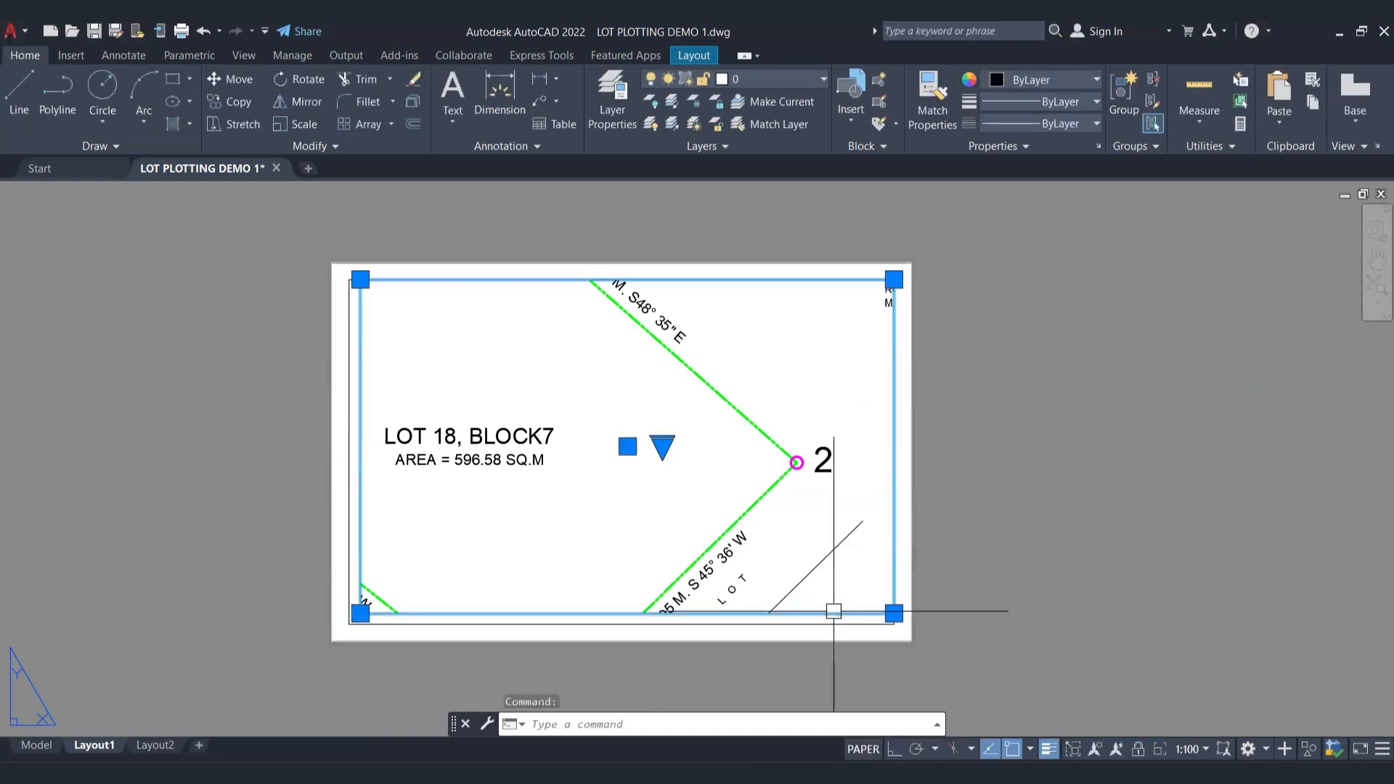
pyautogui.click(1206, 750)
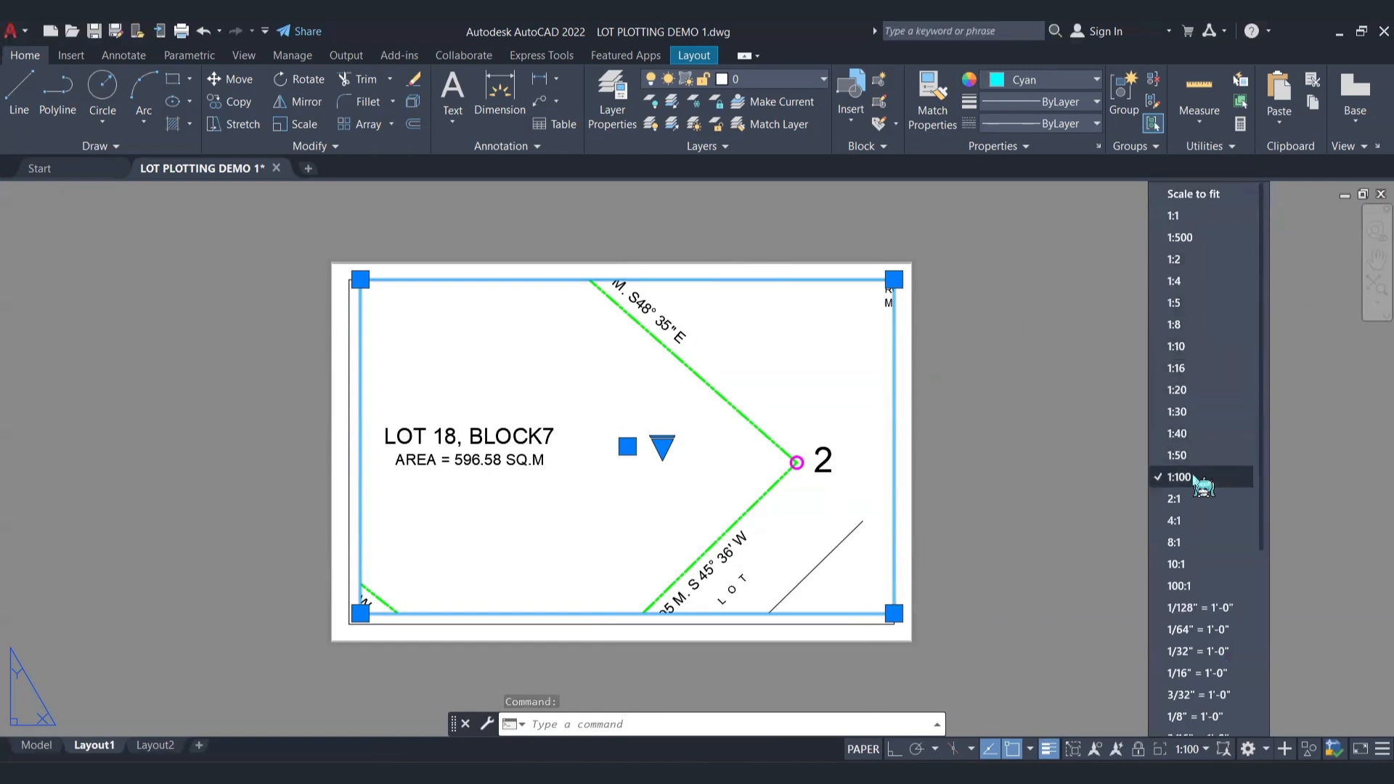
pyautogui.click(1219, 242)
pyautogui.press('Escape')
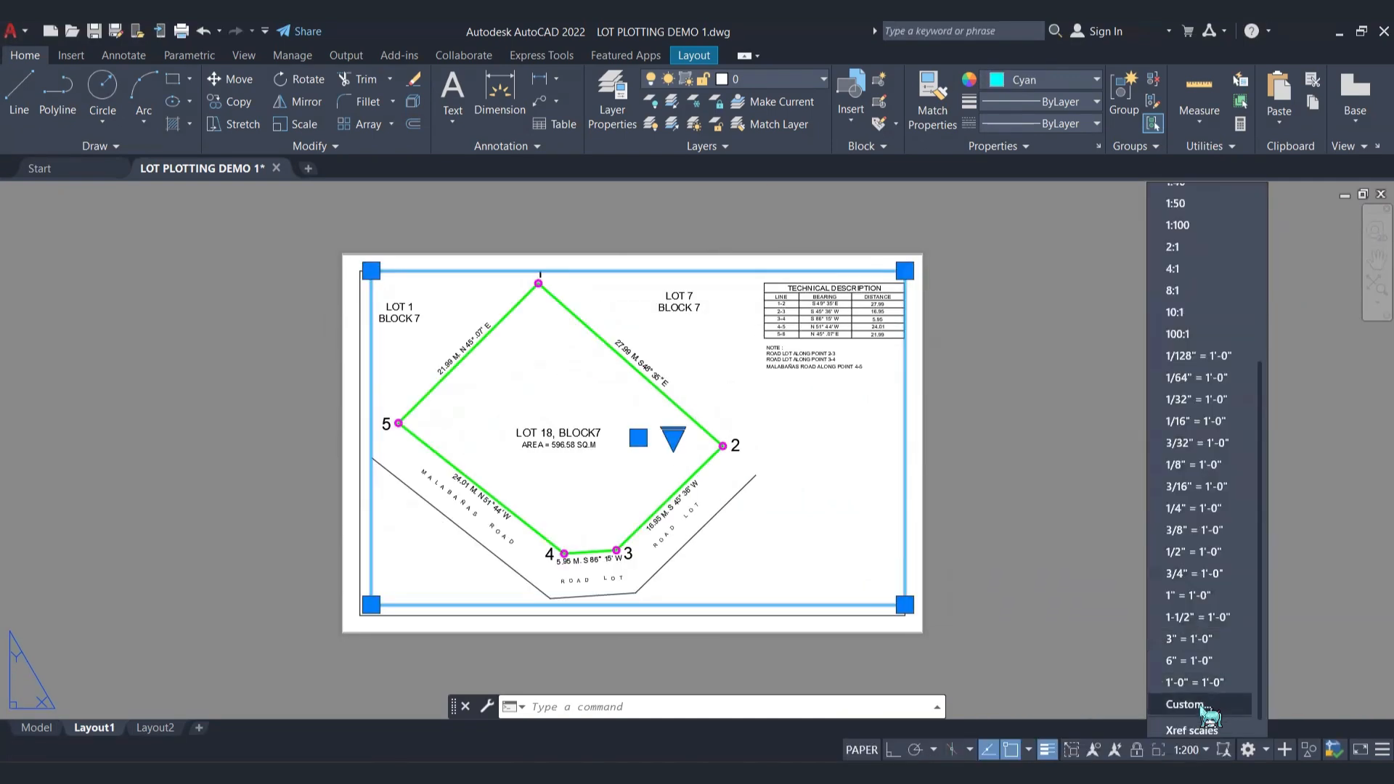
# Step: Add a custom 1:300 scale to the drawing's scale list, with 1 paper unit equal to 300 drawing units
pyautogui.click(1216, 374)
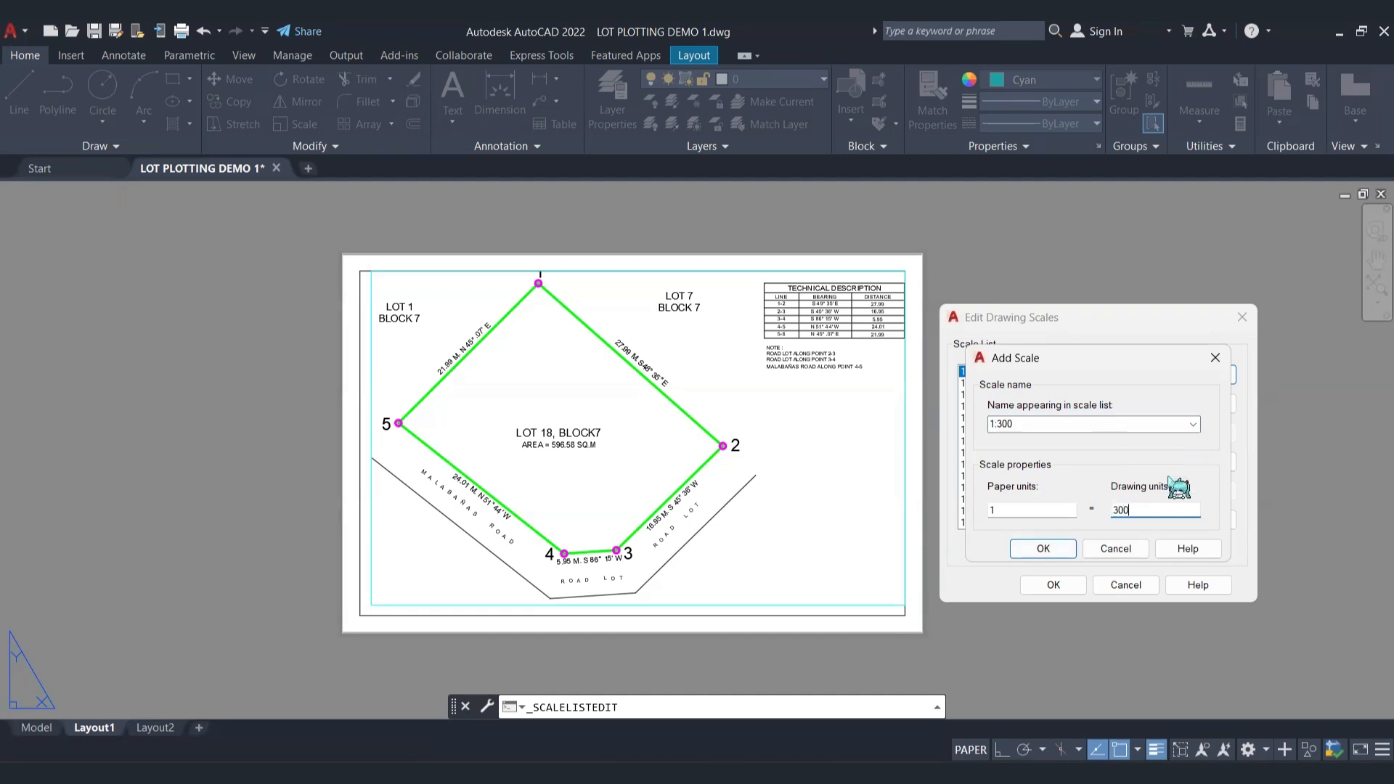
pyautogui.click(1046, 549)
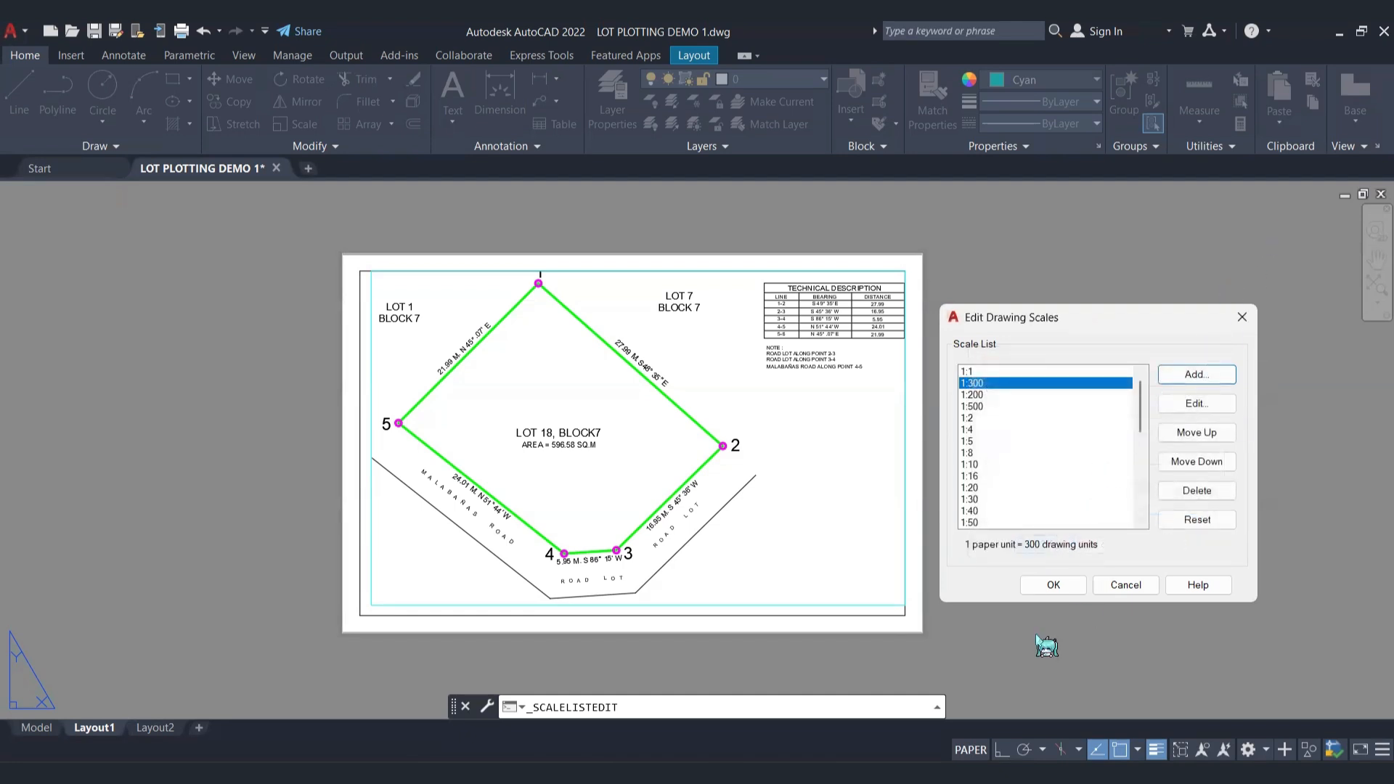
pyautogui.click(1054, 585)
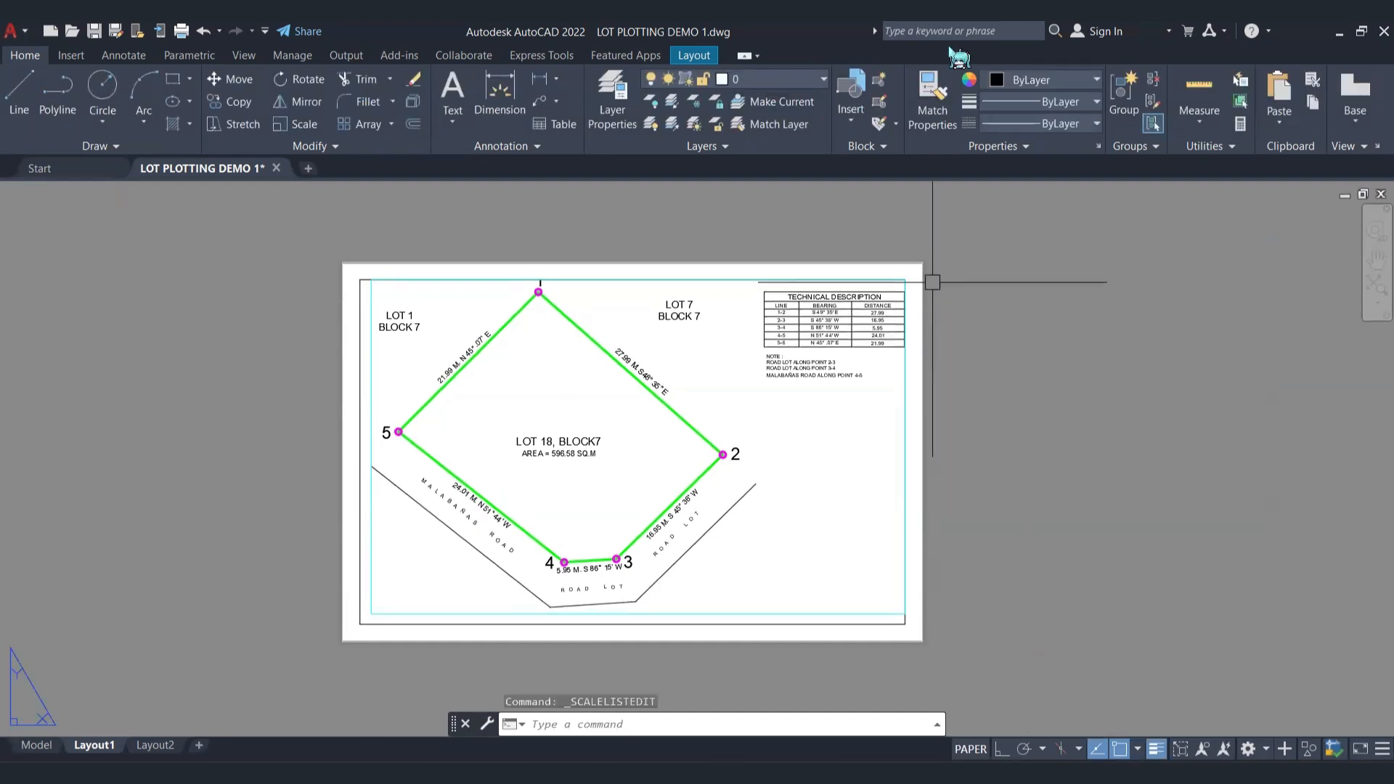
# Step: Set the cyan viewport's scale to the custom 1:300
pyautogui.click(905, 385)
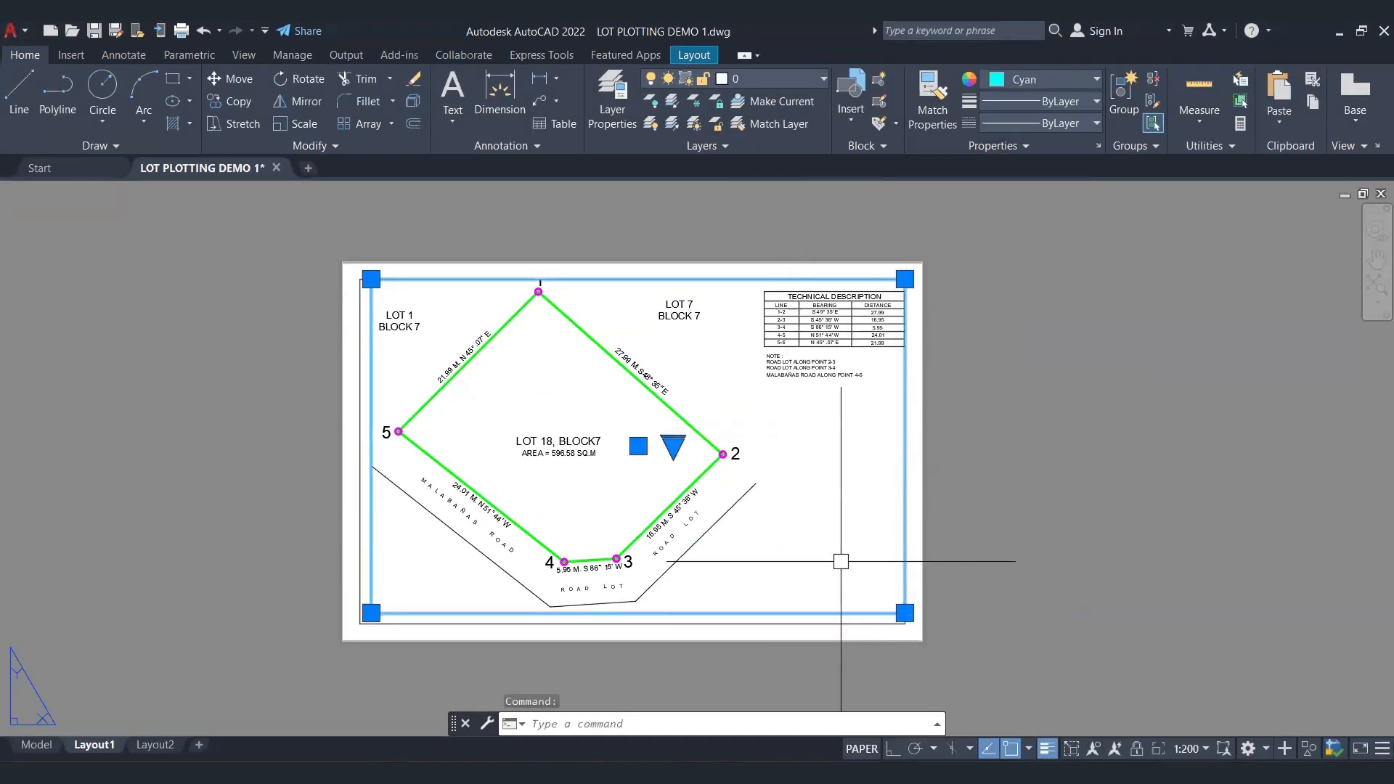
pyautogui.click(1207, 749)
pyautogui.click(1179, 237)
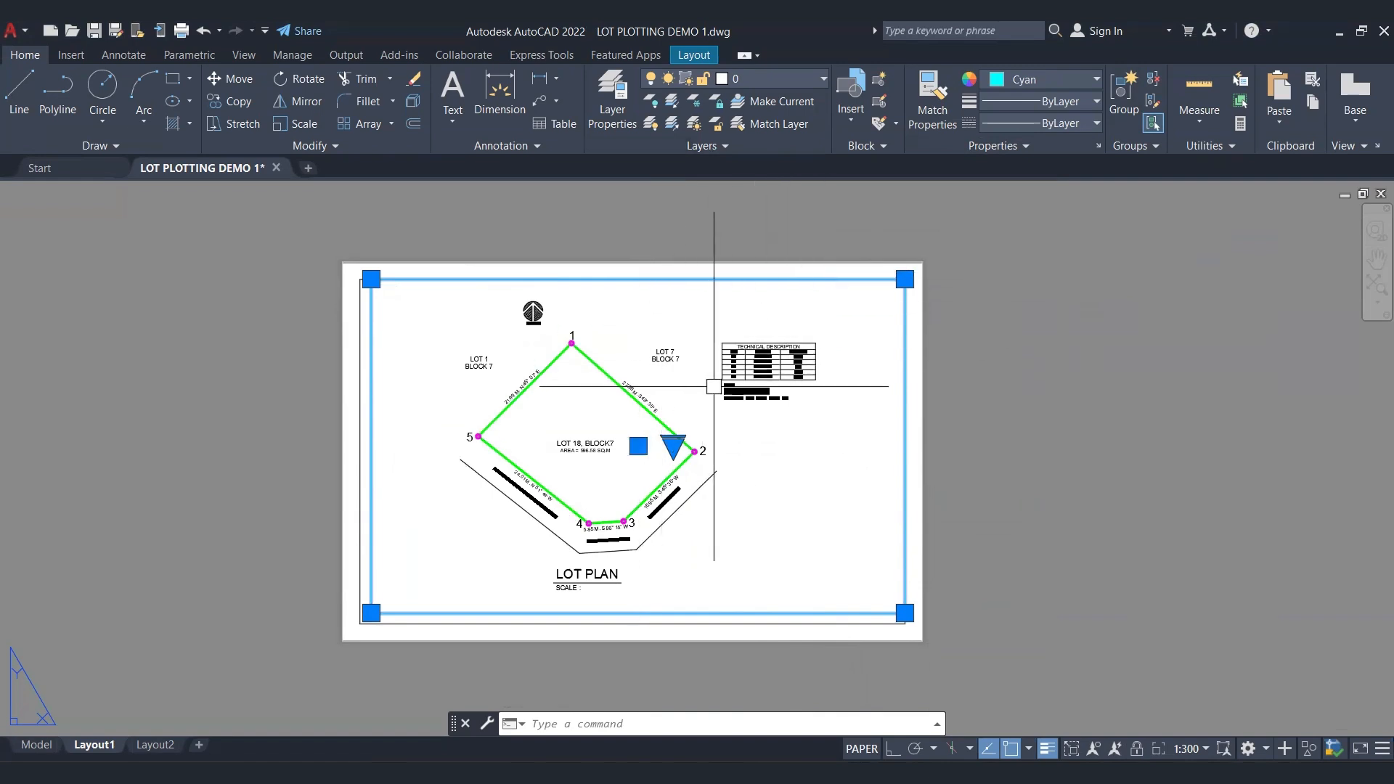
# Step: Stretch the viewport's lower-left corner to the lower-left corner of the page border
pyautogui.click(1007, 432)
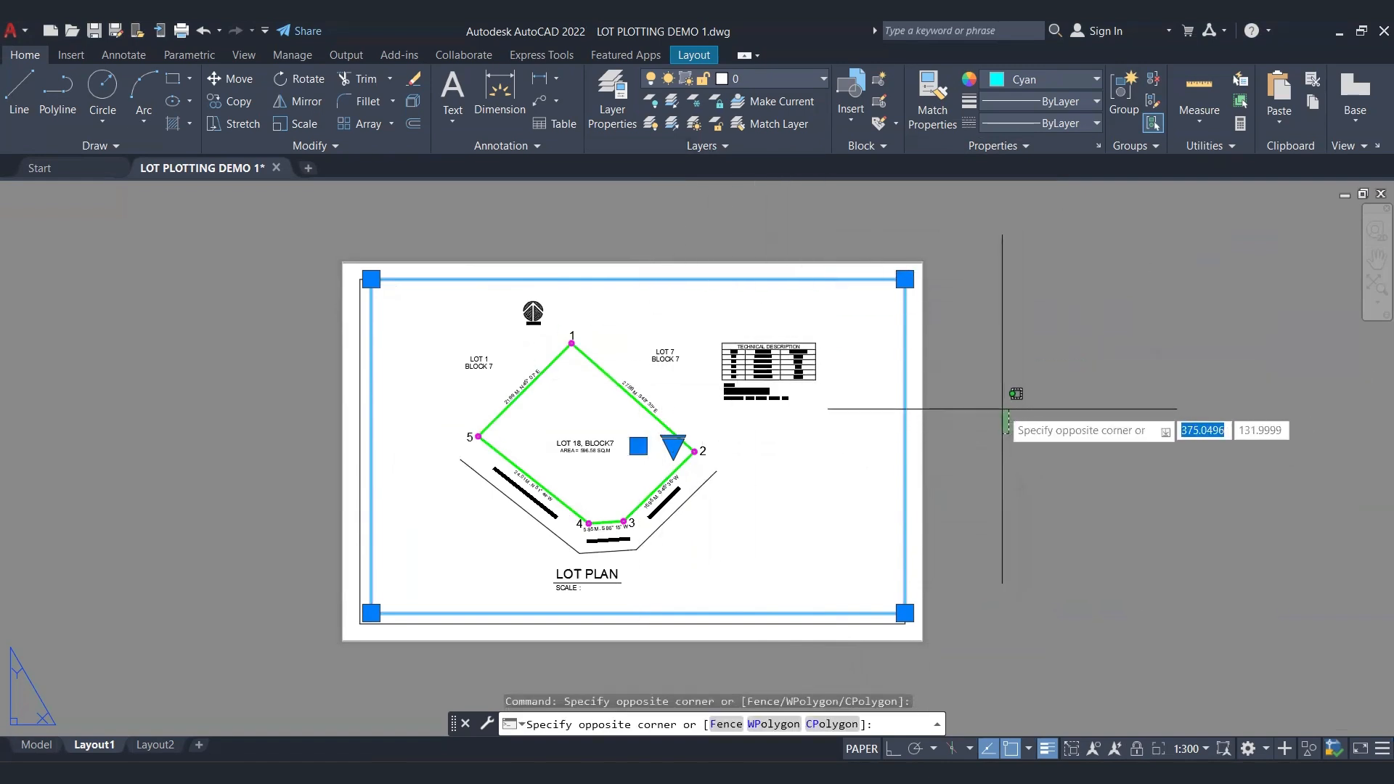
pyautogui.press('Escape')
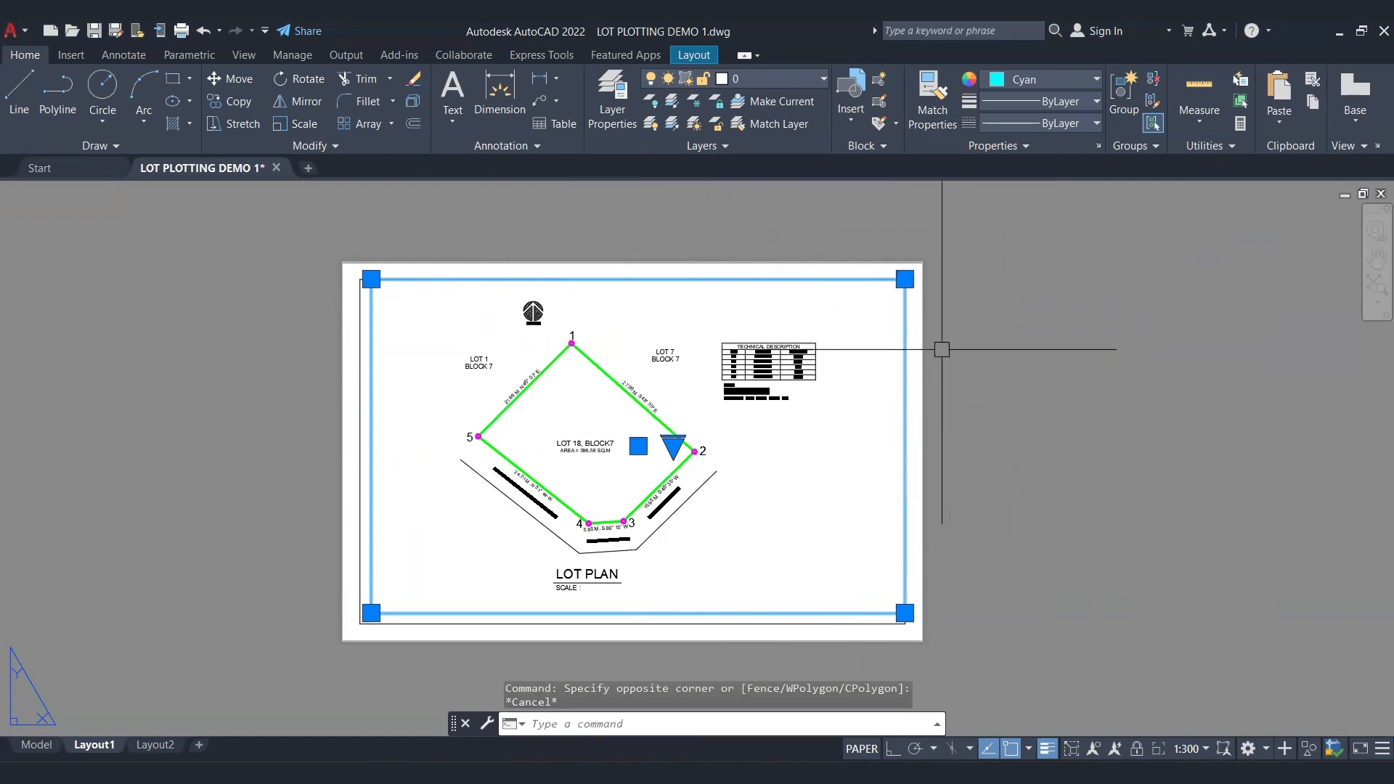
pyautogui.click(371, 612)
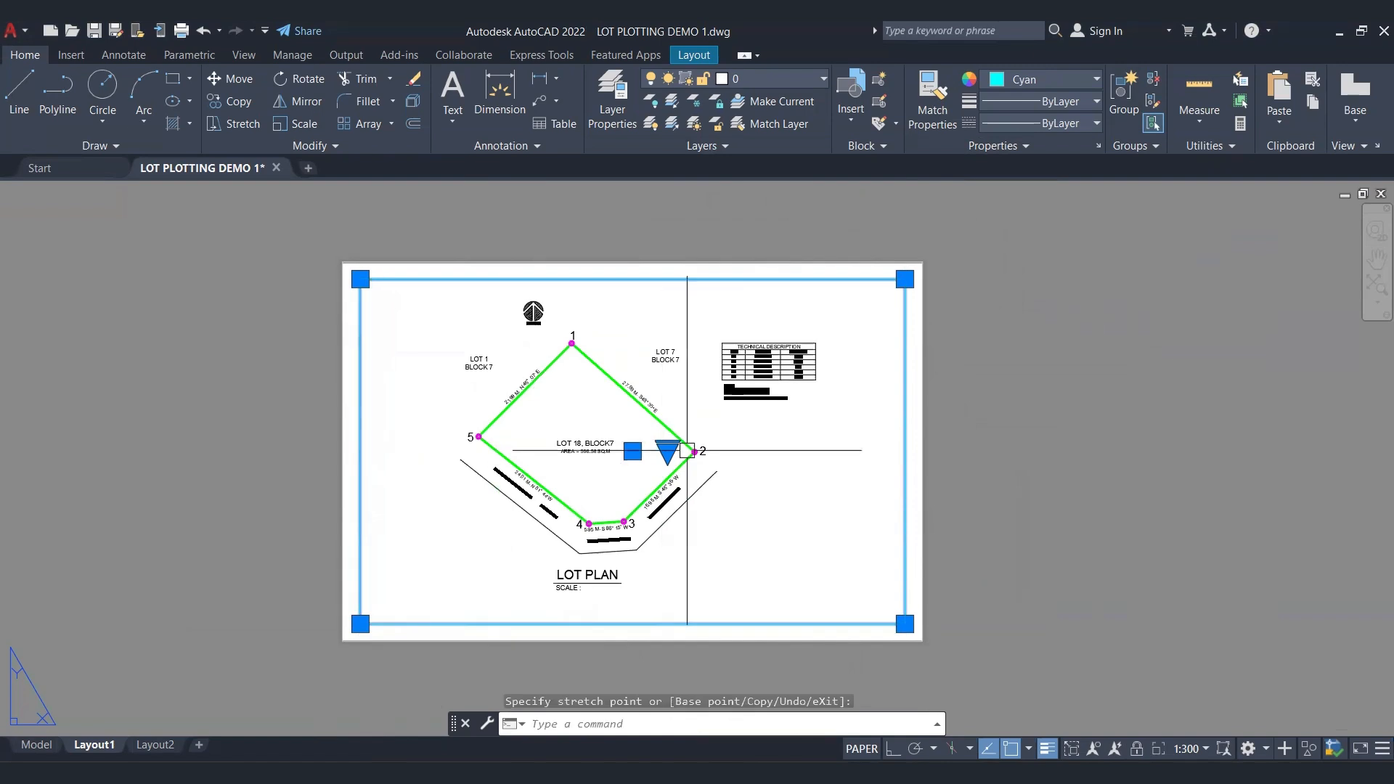
pyautogui.doubleClick(775, 510)
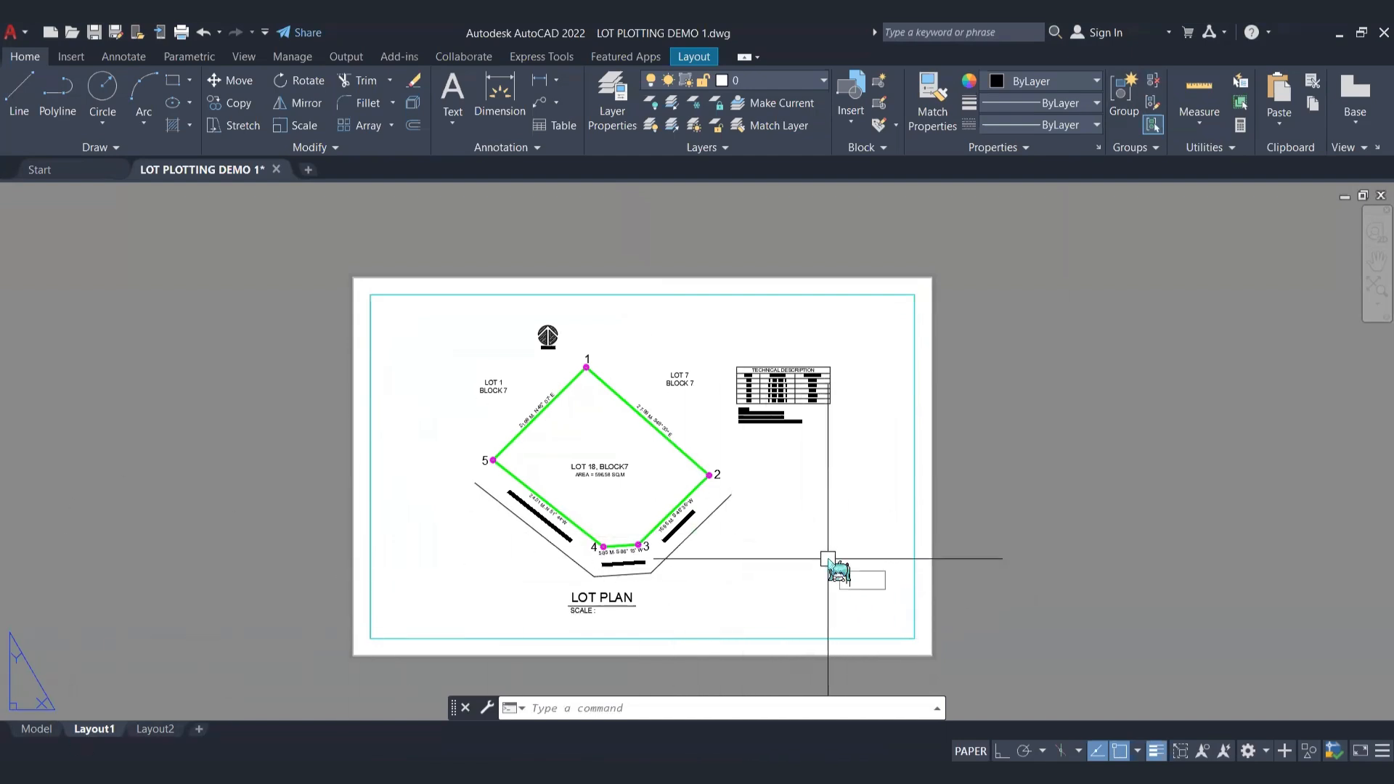
# Step: Add multiline text reading "PREPARED BY:" and "LAST NAME, FIRST NAME" in the lower-left area of the sheet
pyautogui.write('t')
pyautogui.click(893, 599)
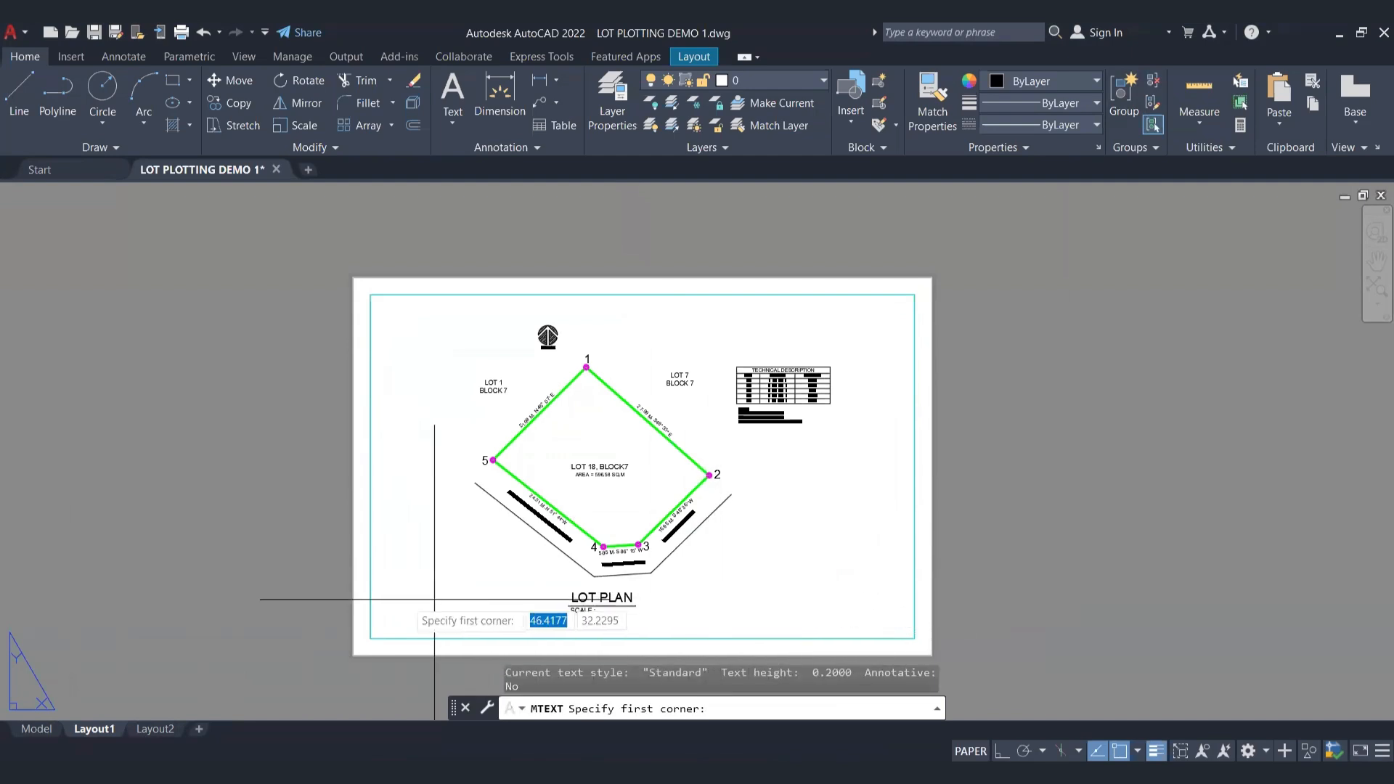
pyautogui.click(384, 593)
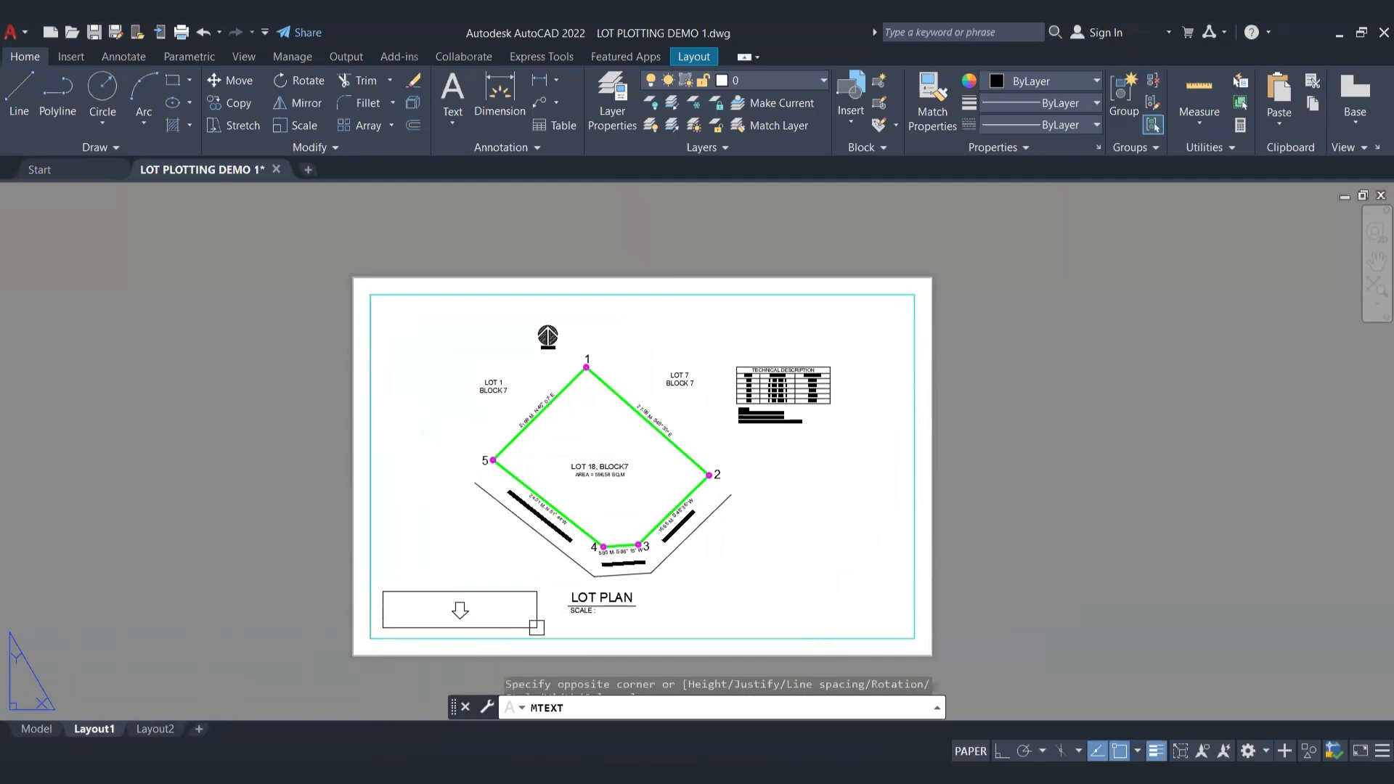
pyautogui.click(1253, 501)
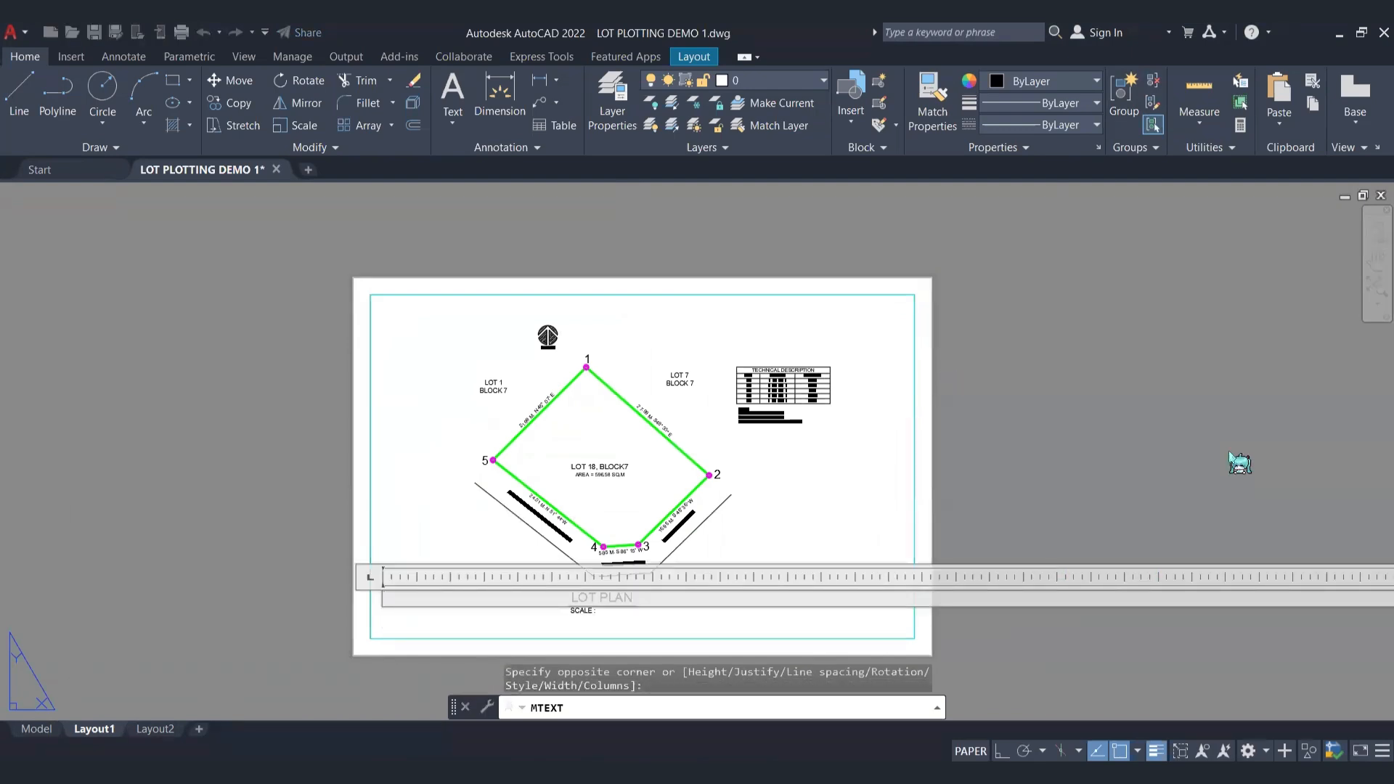
pyautogui.write('PREPARED BY')
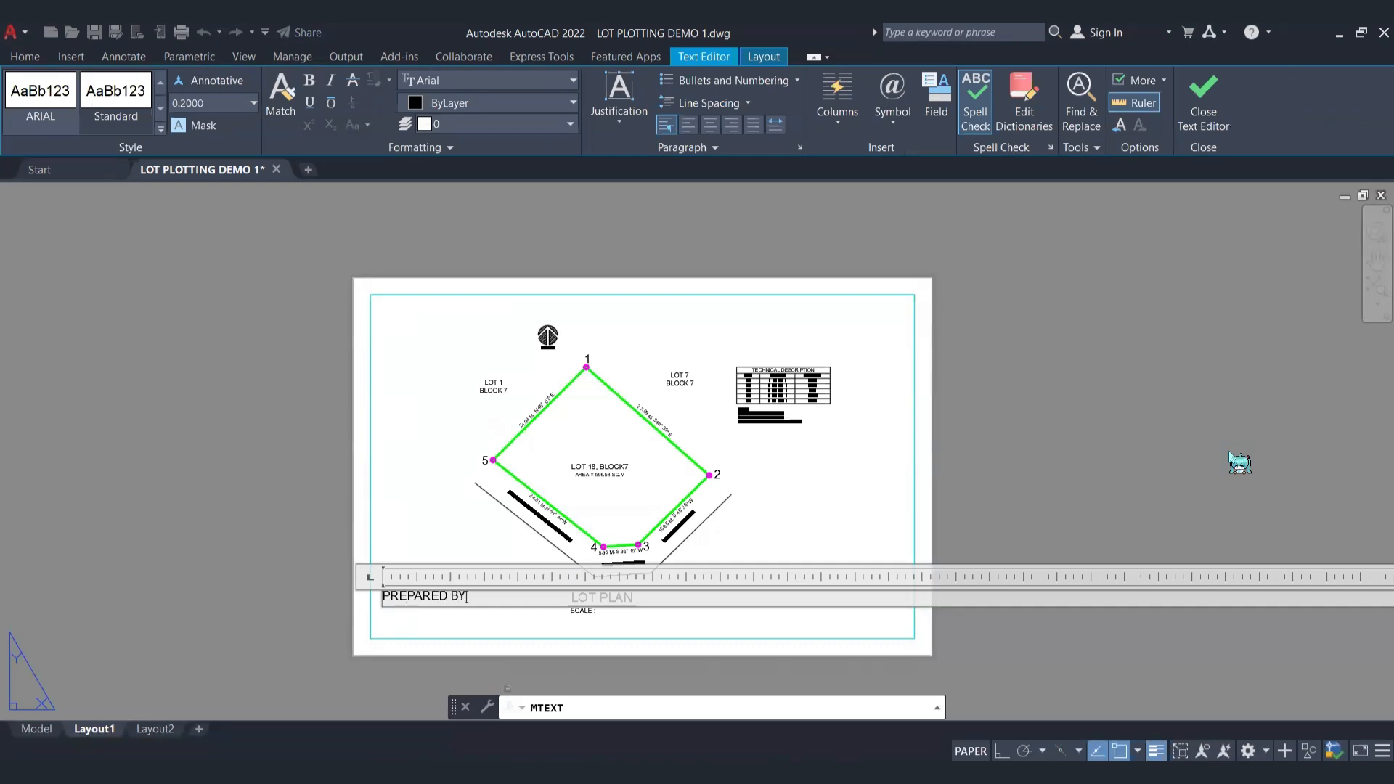
pyautogui.write(':')
pyautogui.press('Return')
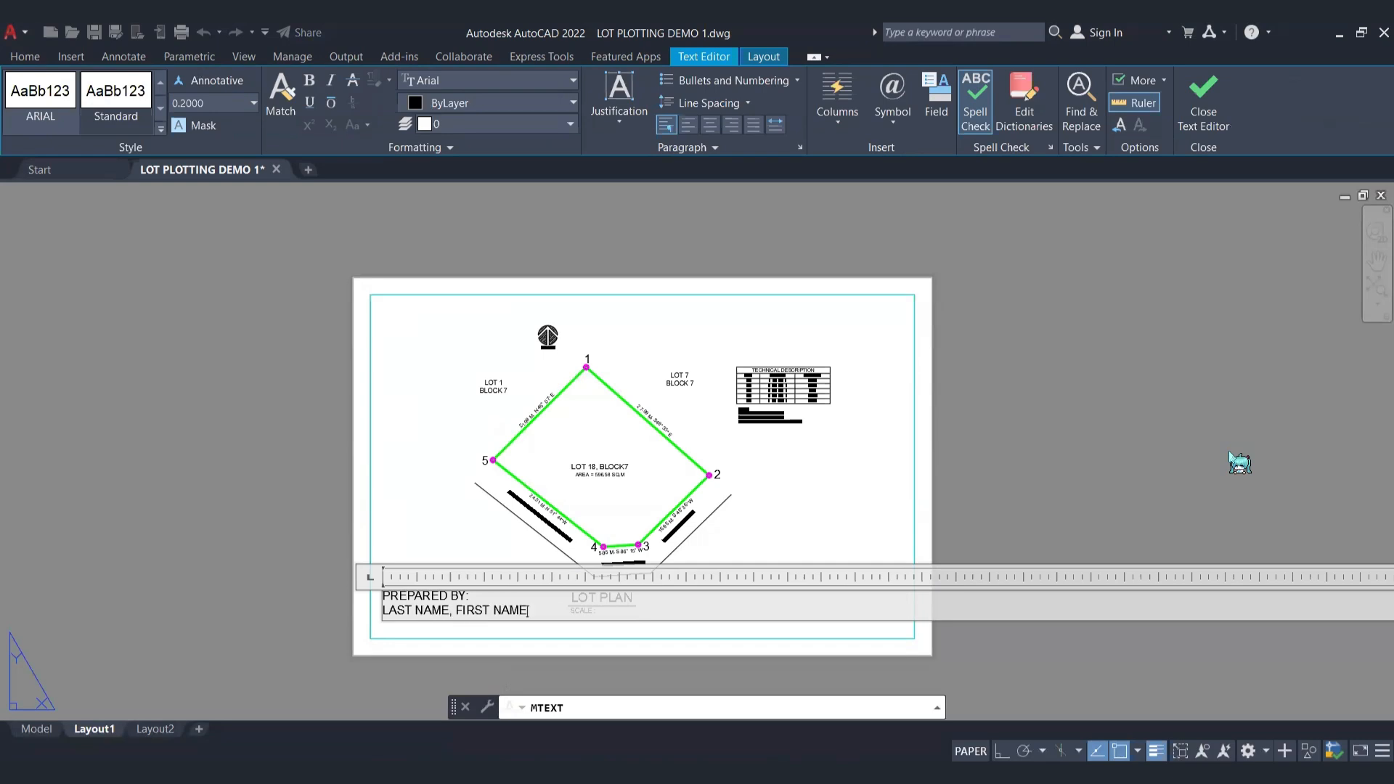
pyautogui.press('Escape')
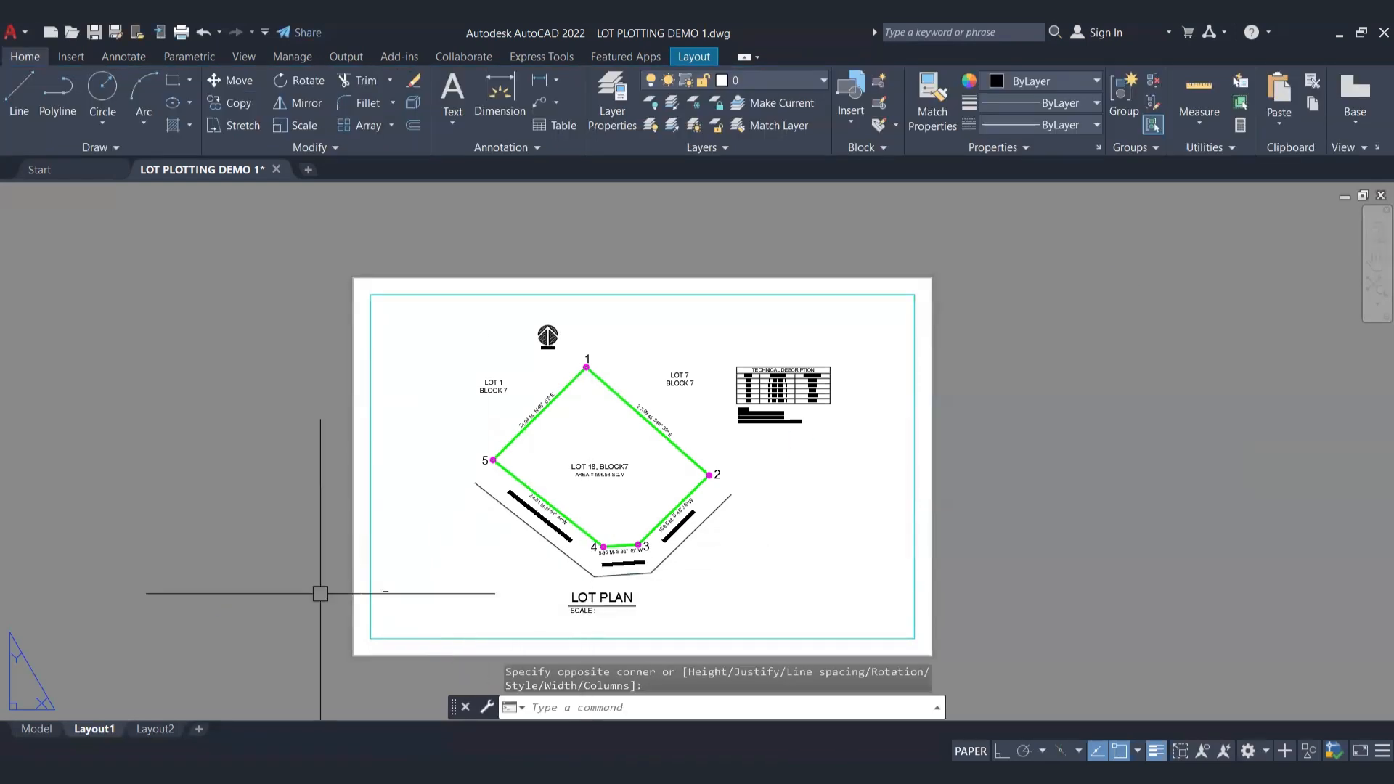
# Step: Scale the "PREPARED BY" text up from its insertion point to a height of about 4.8
pyautogui.click(386, 592)
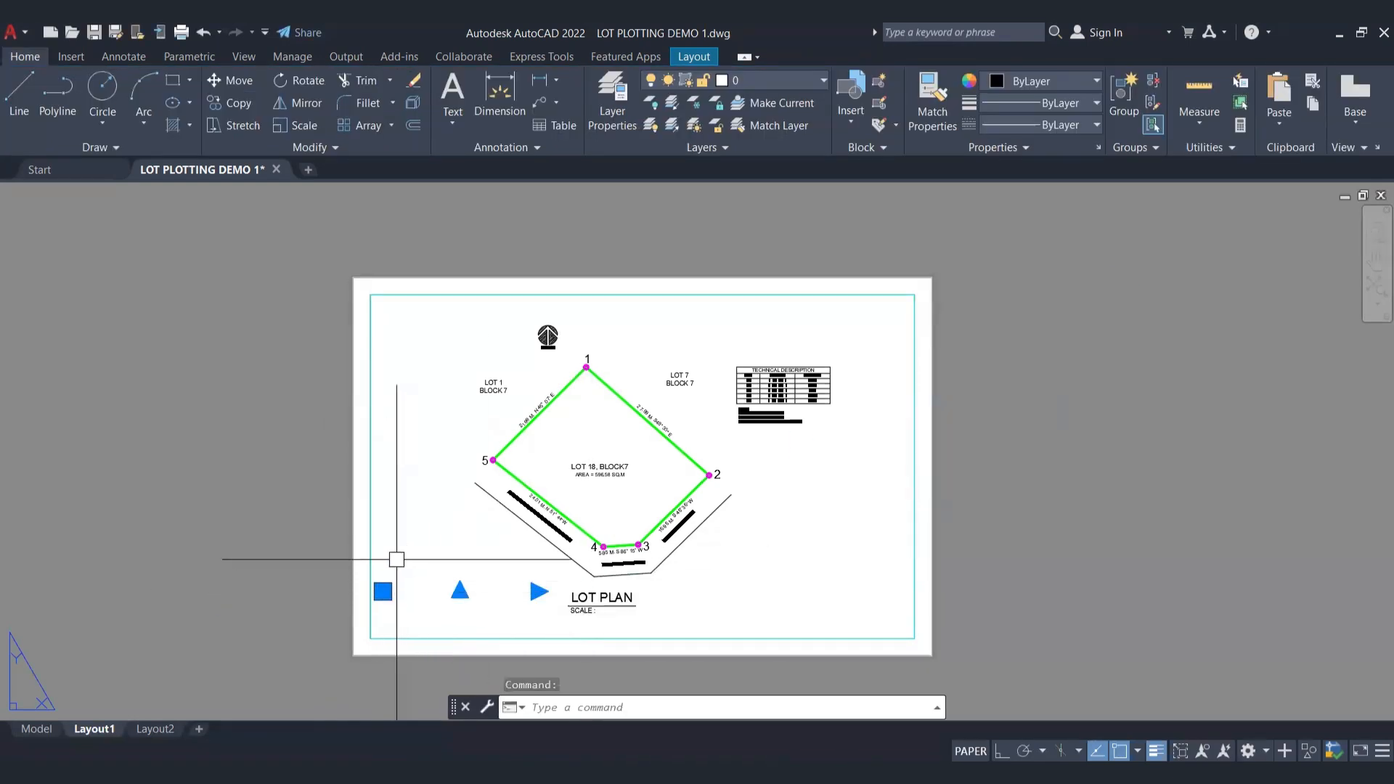
pyautogui.scroll(8, 393, 617)
pyautogui.moveTo(392, 635); pyautogui.dragTo(386, 391, button='middle')
pyautogui.scroll(-4, 318, 386)
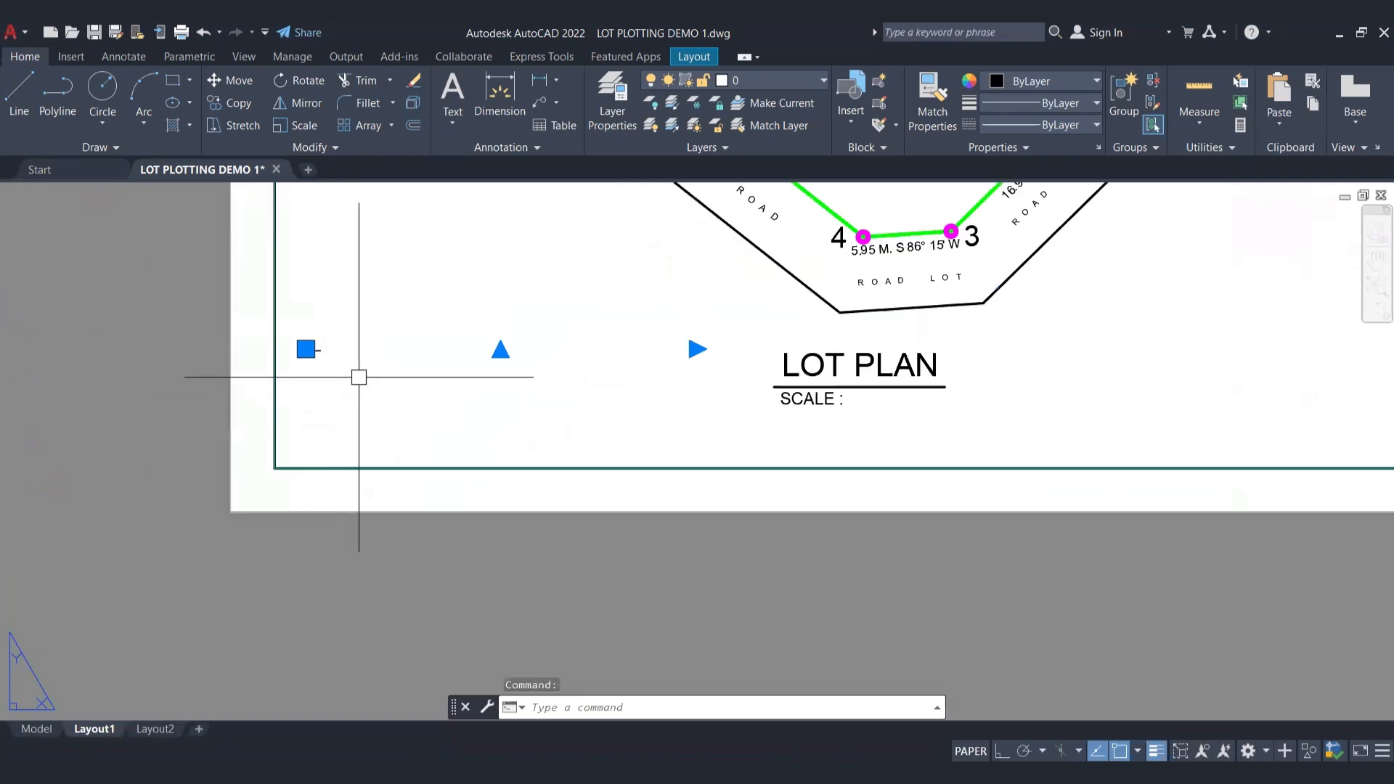
pyautogui.write('sc')
pyautogui.press('Return')
pyautogui.click(305, 349)
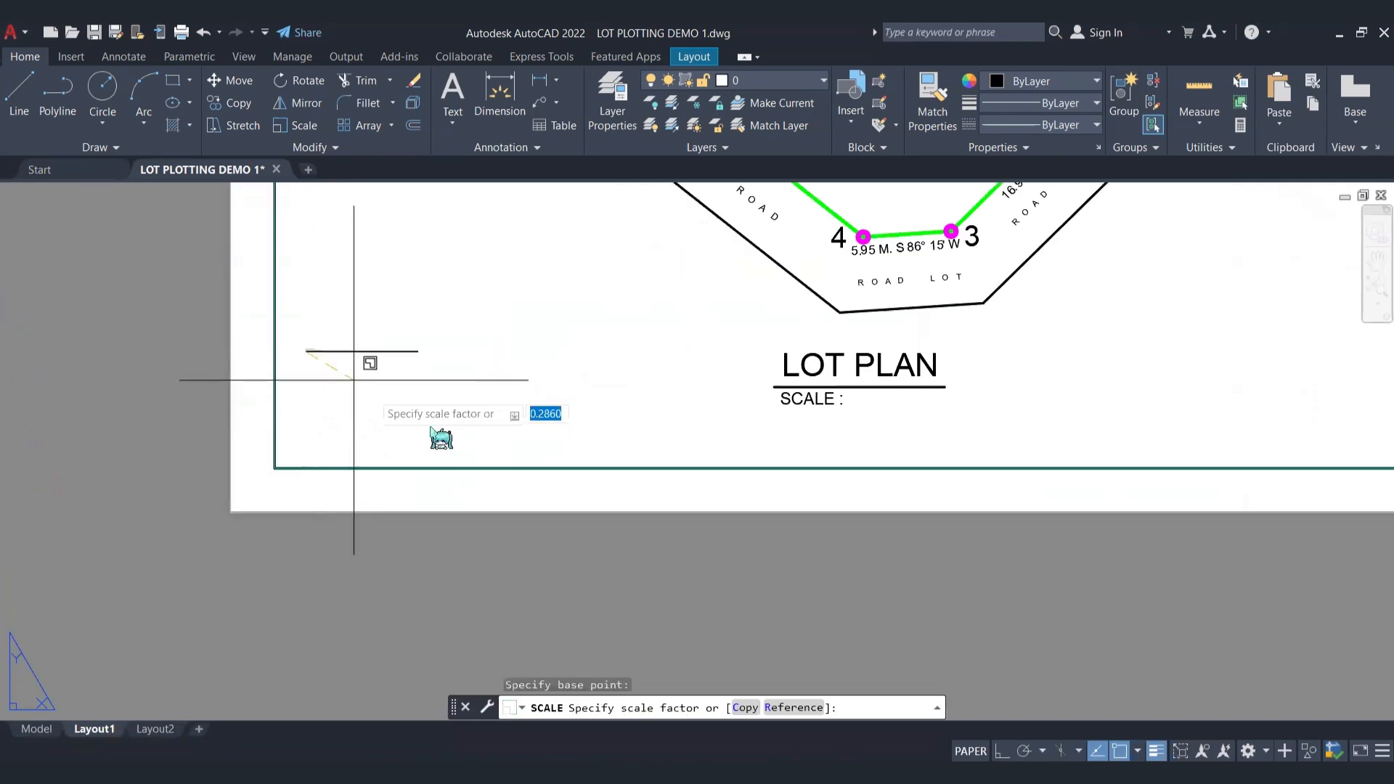
pyautogui.scroll(-8, 233, 476)
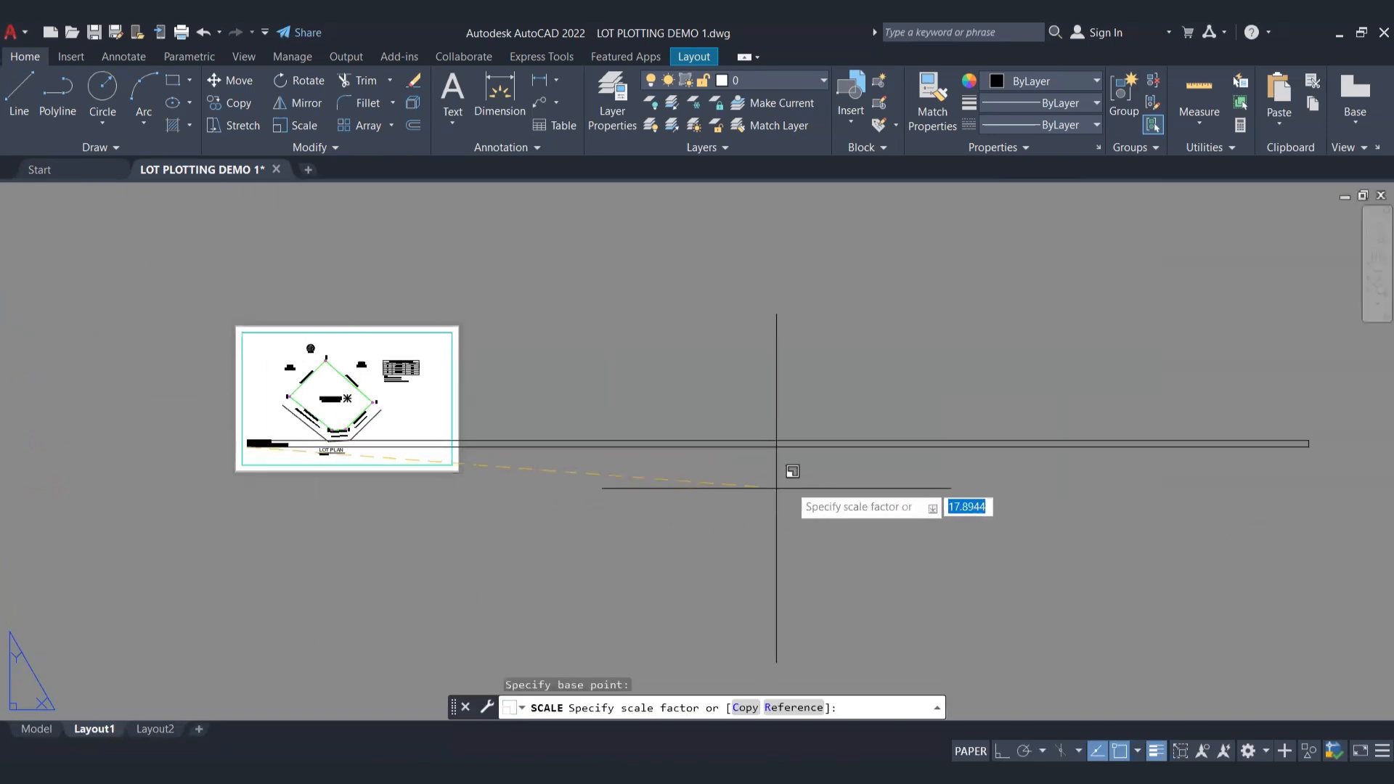
pyautogui.press('Escape')
pyautogui.scroll(6, 414, 418)
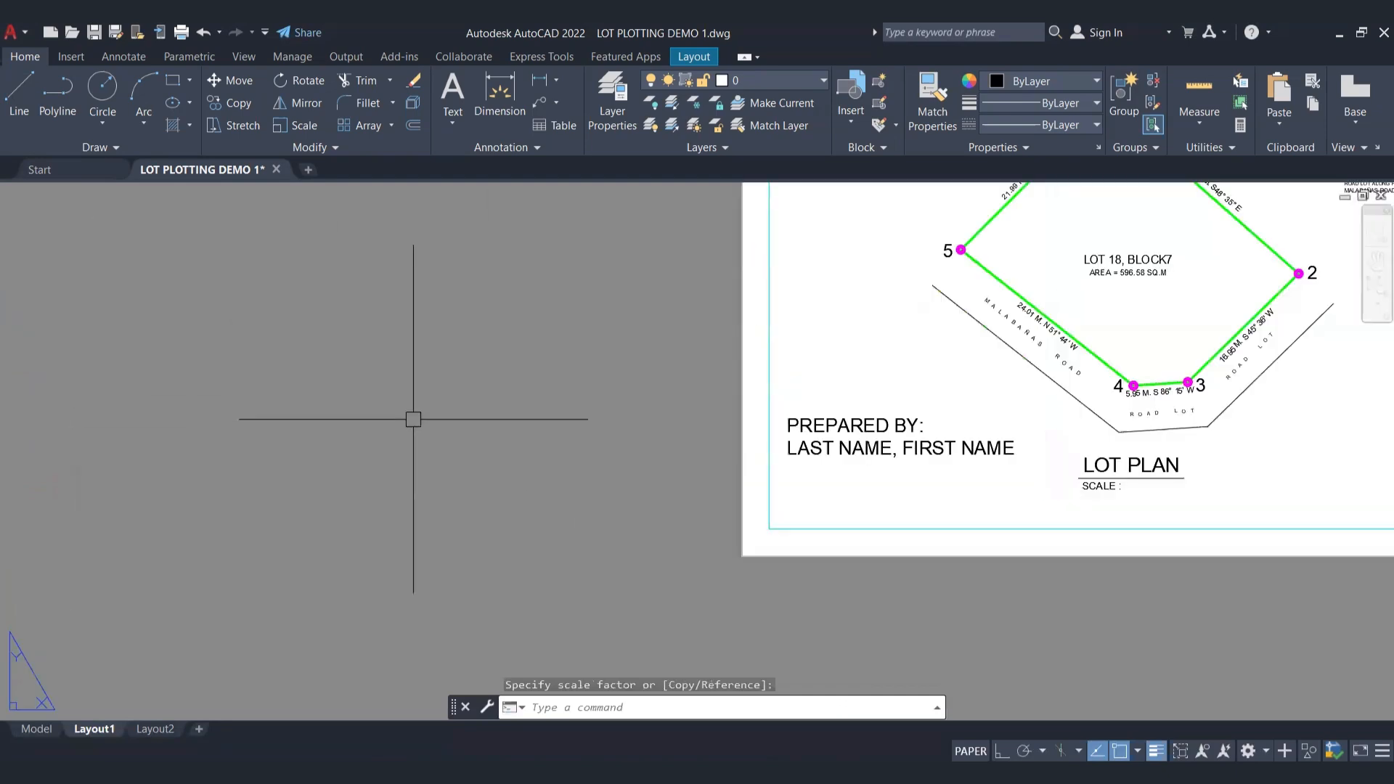
# Step: Move the "PREPARED BY" text straight down about 20 units, toward the border's lower edge
pyautogui.click(451, 527)
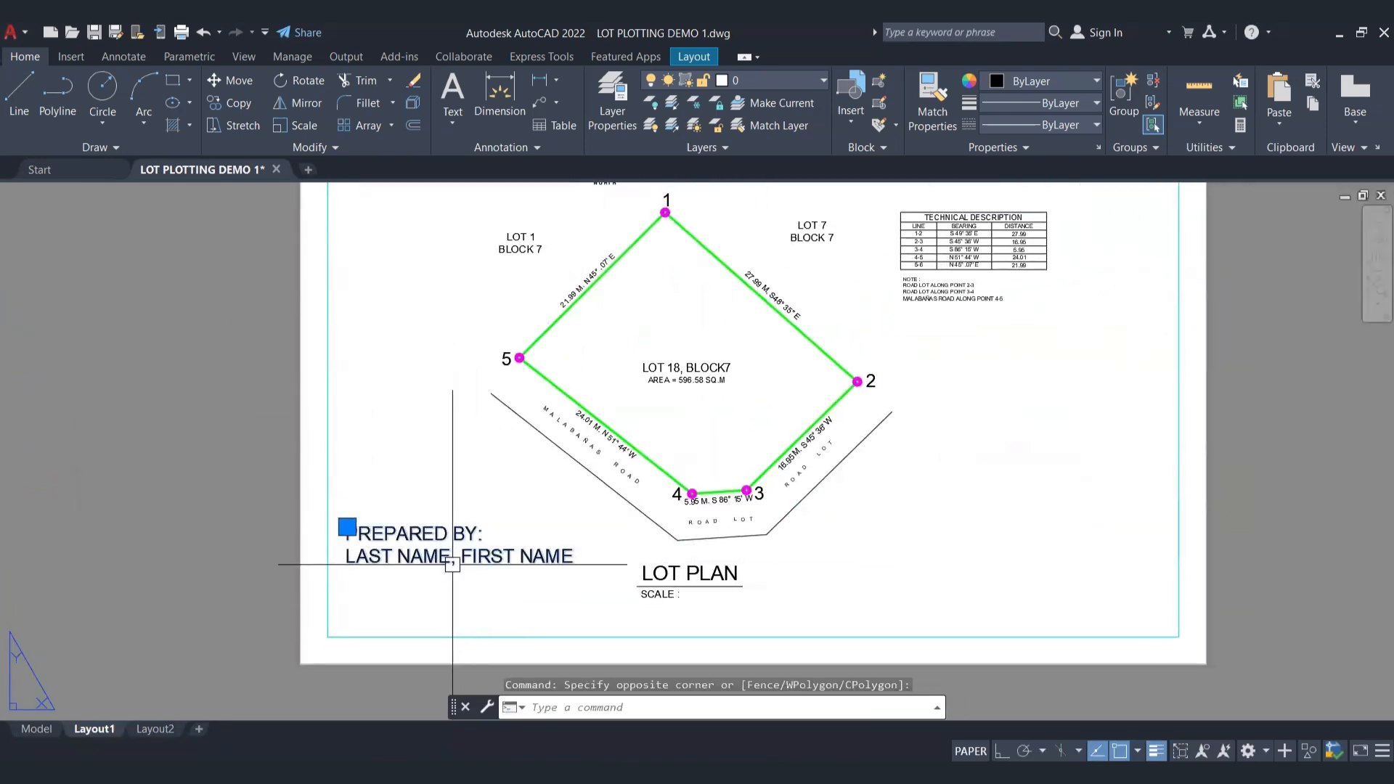
pyautogui.write('m')
pyautogui.press('Return')
pyautogui.click(419, 444)
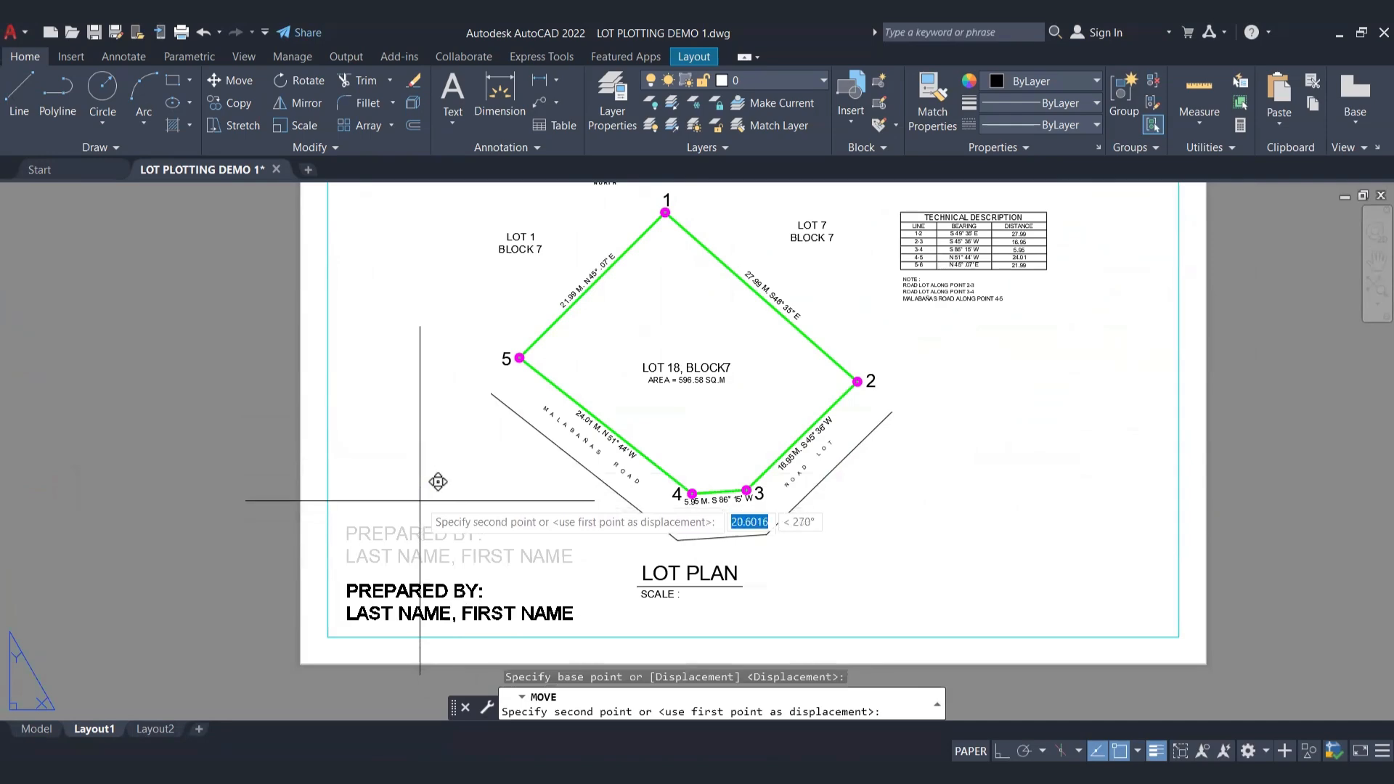
pyautogui.click(416, 498)
pyautogui.press('Escape')
pyautogui.scroll(-2, 415, 495)
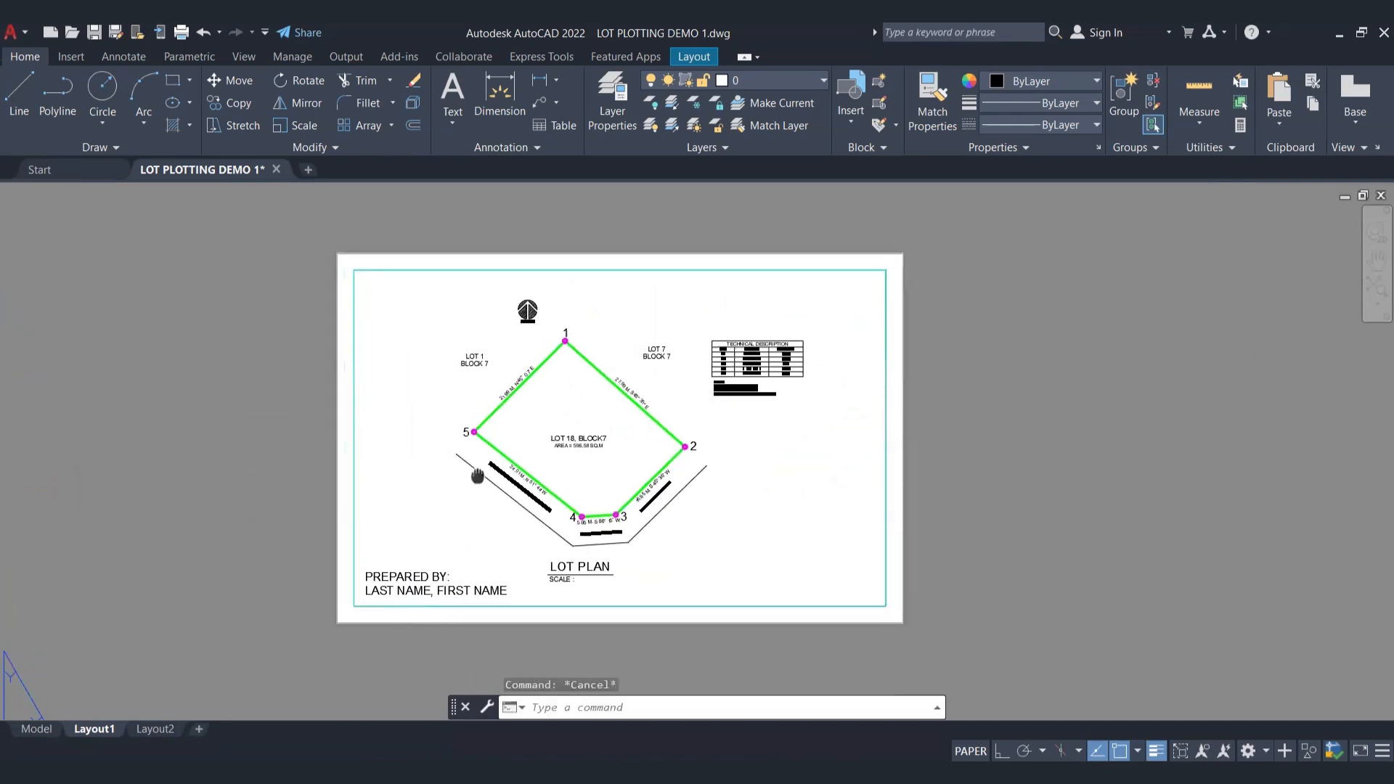
# Step: Try to reposition the "PREPARED BY" text using its insertion point as the base point
pyautogui.scroll(4, 385, 600)
pyautogui.doubleClick(450, 552)
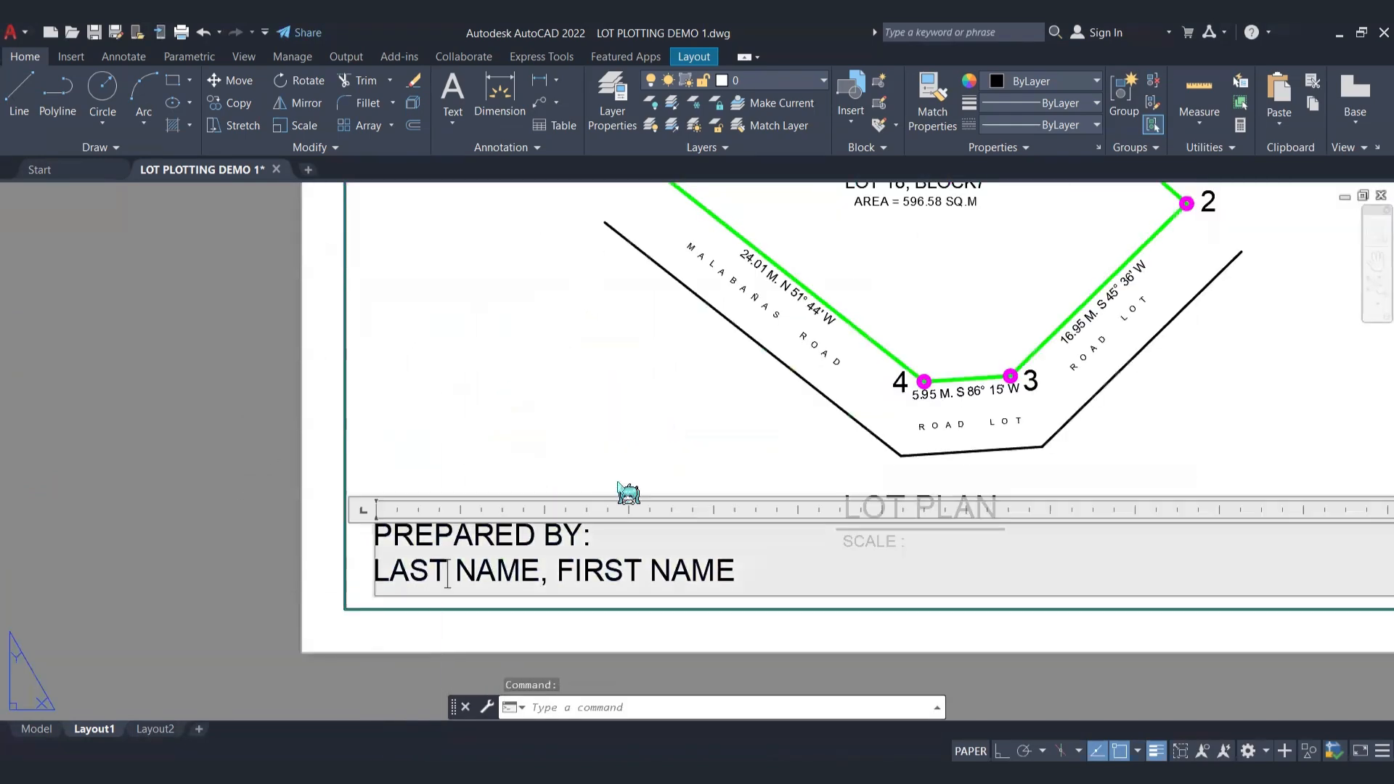
pyautogui.click(269, 616)
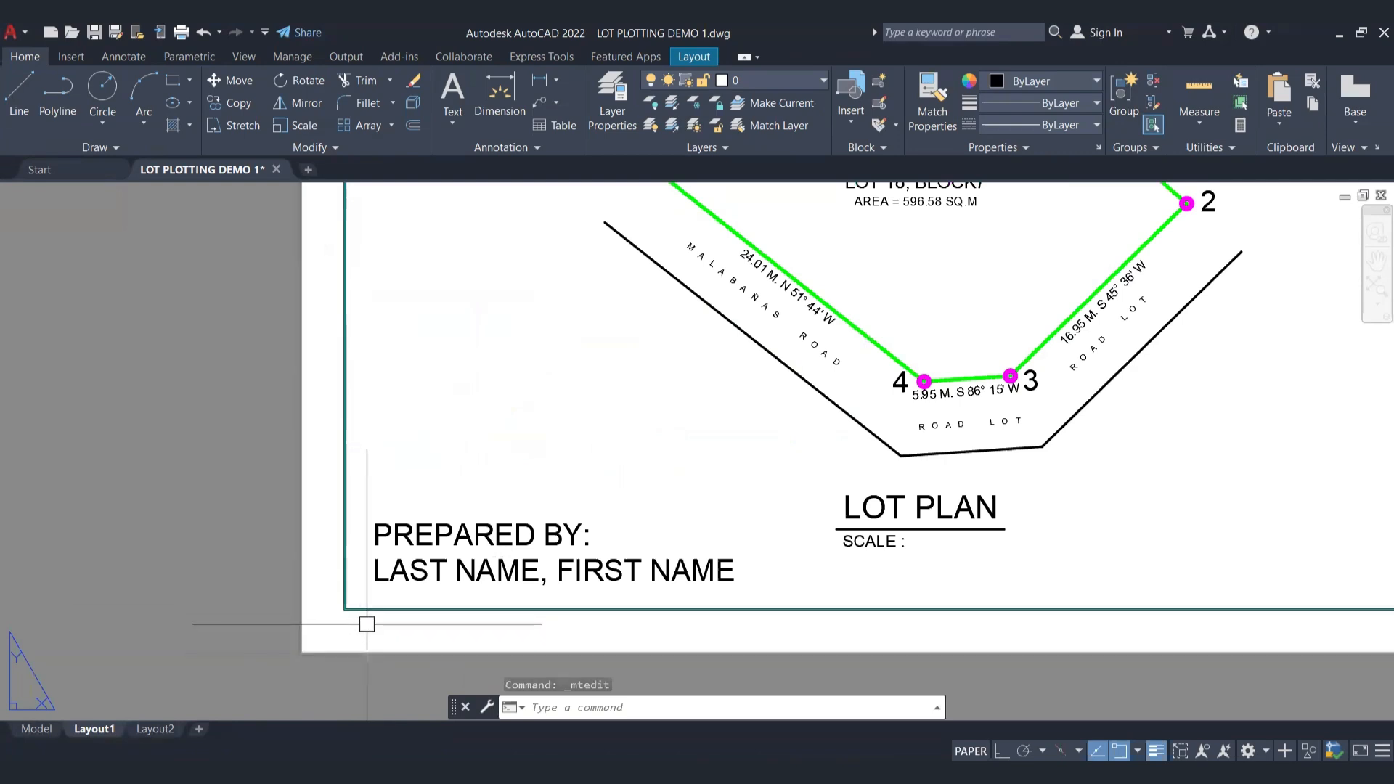
pyautogui.click(408, 571)
pyautogui.write('m')
pyautogui.press('Return')
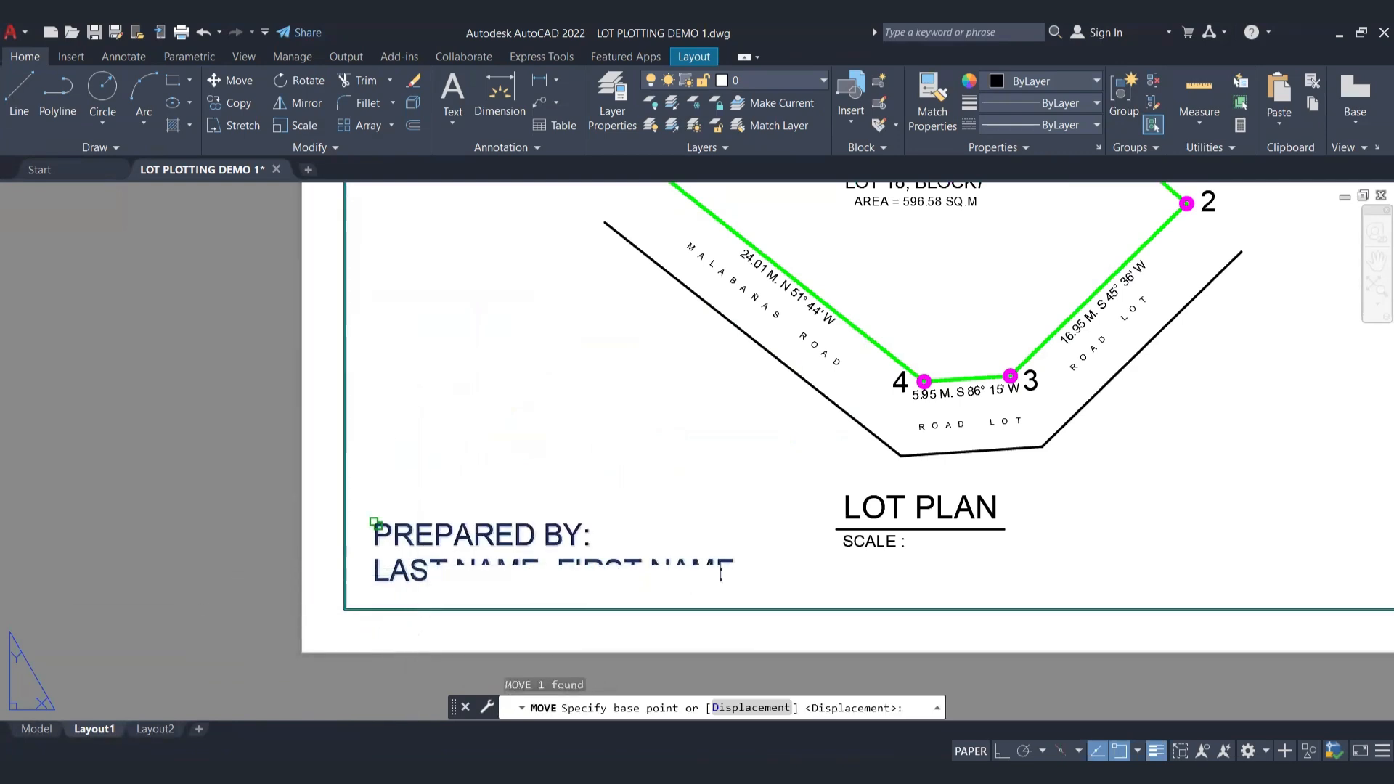
pyautogui.click(375, 524)
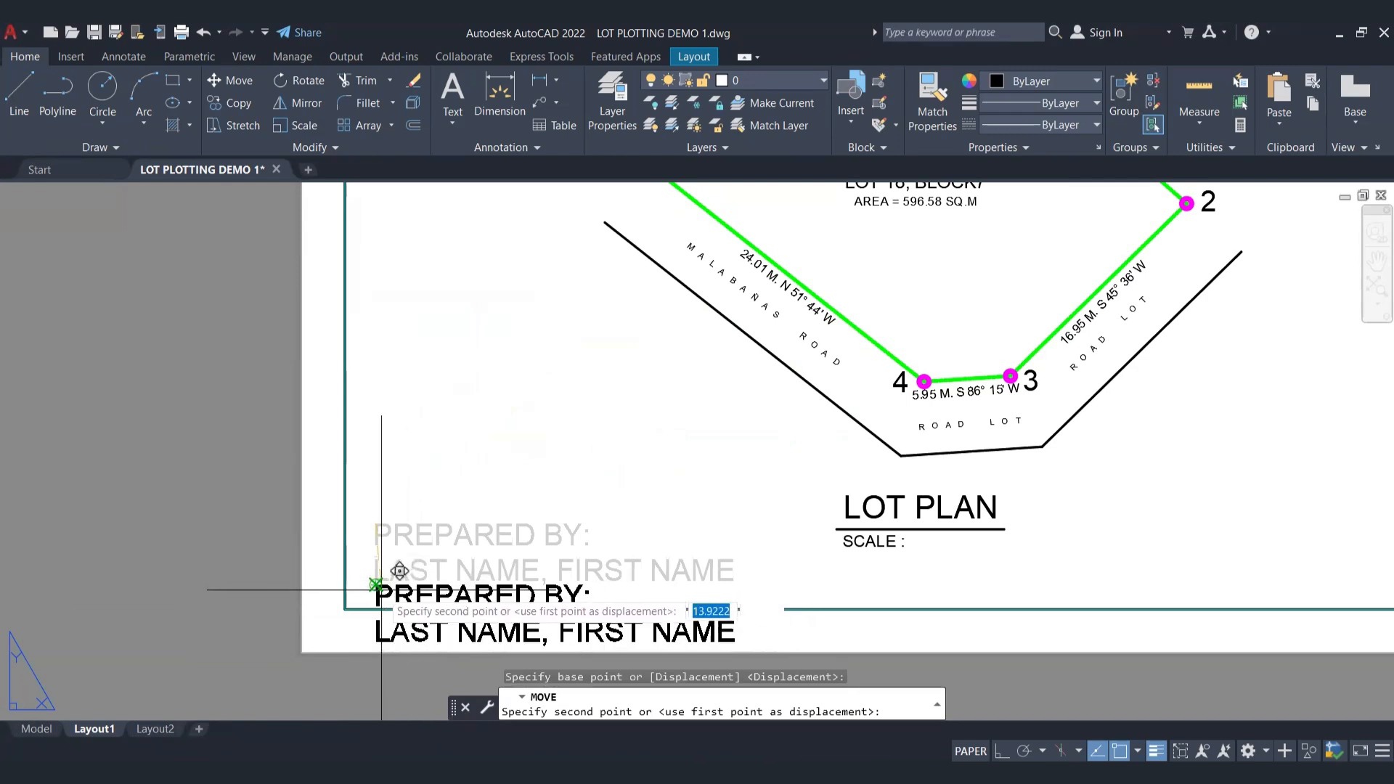
pyautogui.click(376, 524)
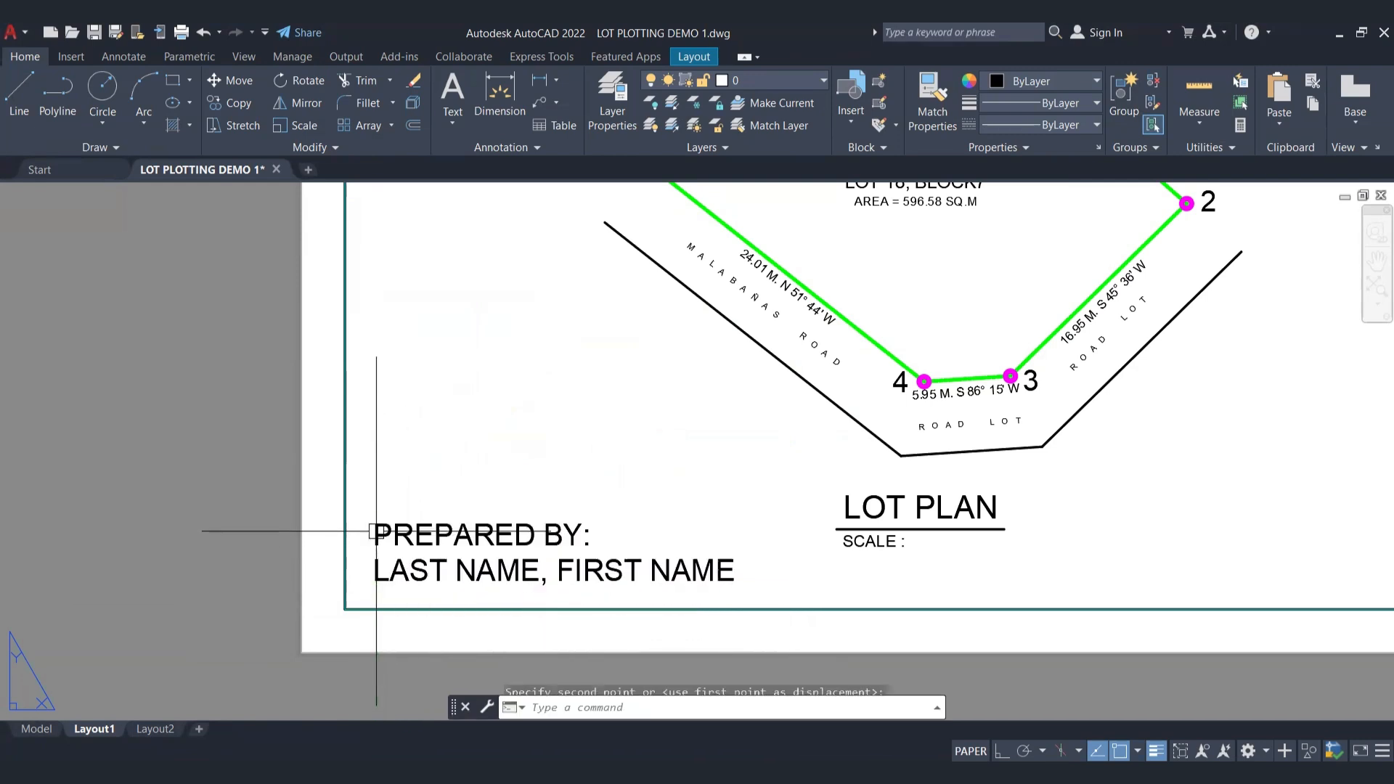
pyautogui.doubleClick(494, 541)
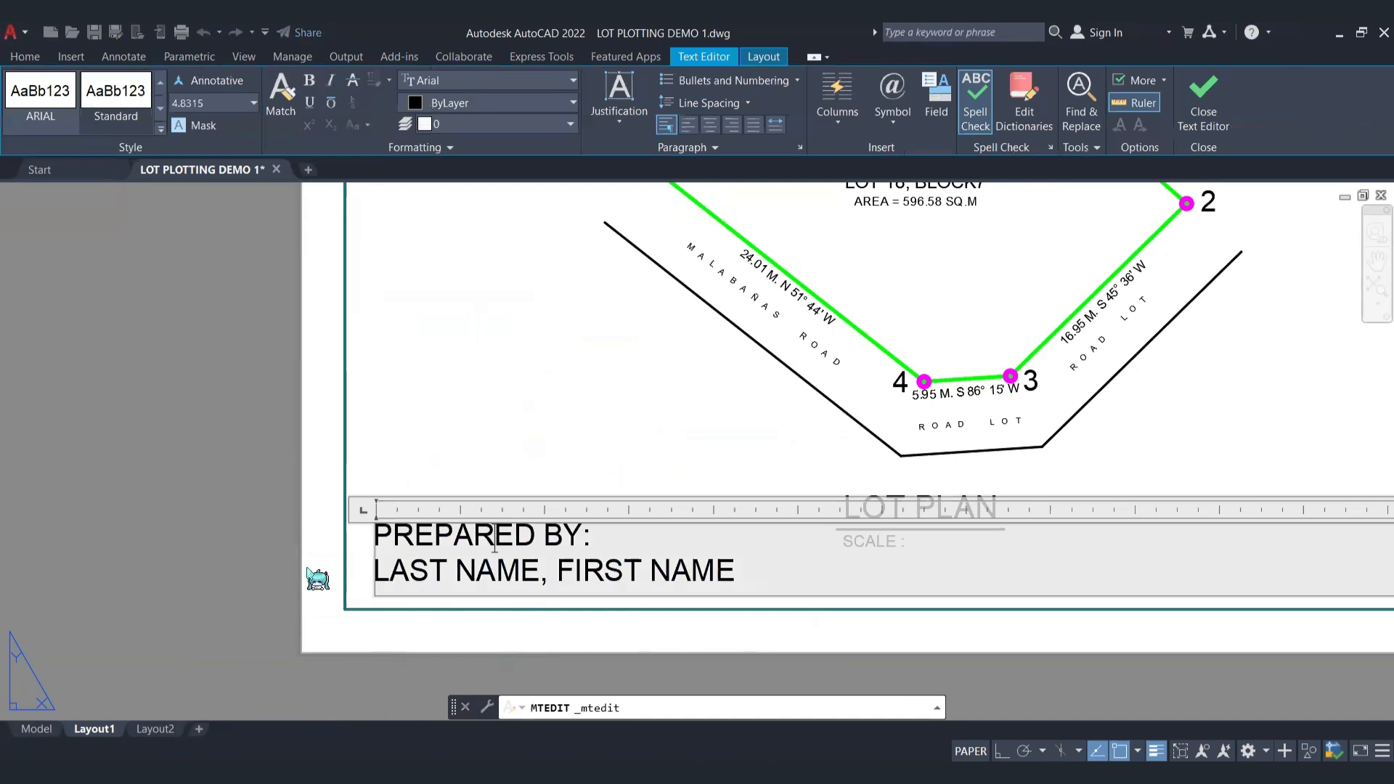
pyautogui.scroll(-3, 312, 574)
pyautogui.moveTo(481, 571); pyautogui.dragTo(315, 543)
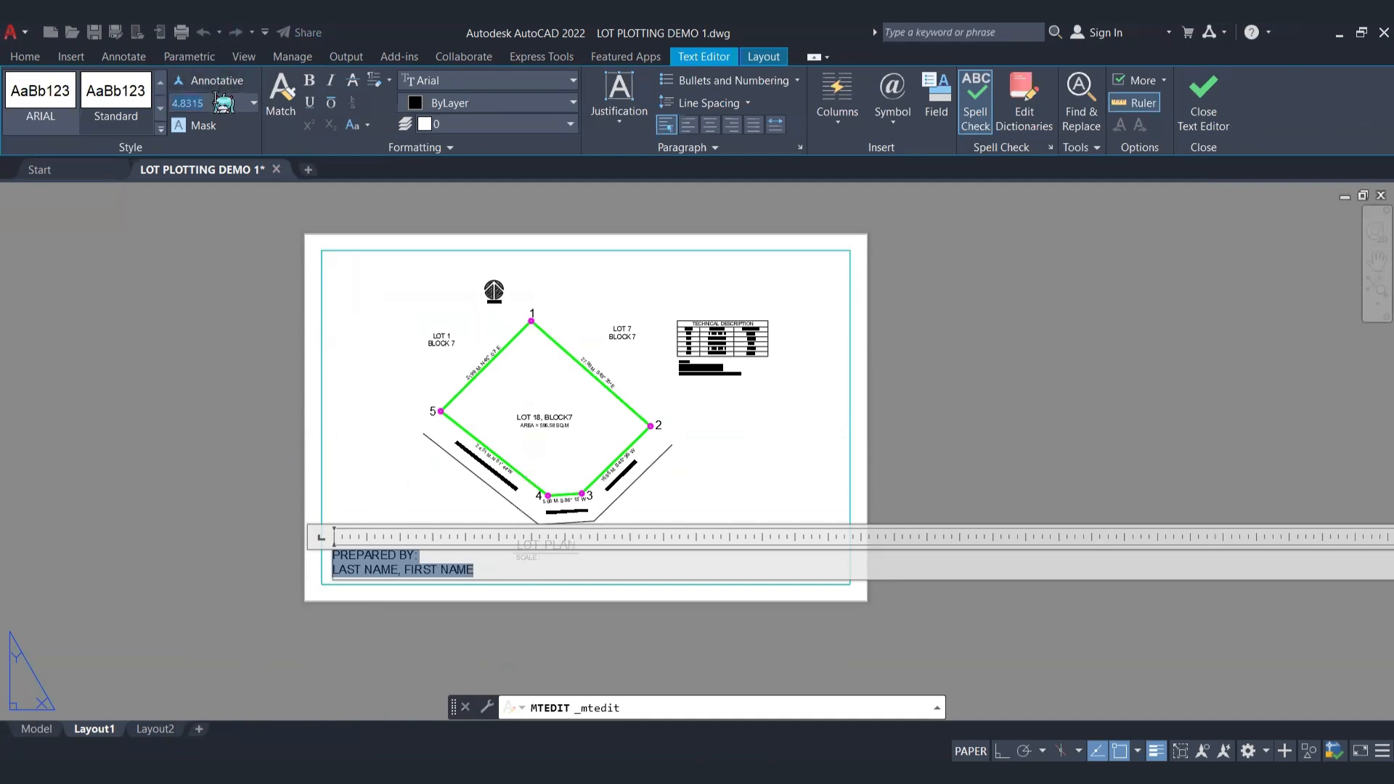
pyautogui.press('Delete')
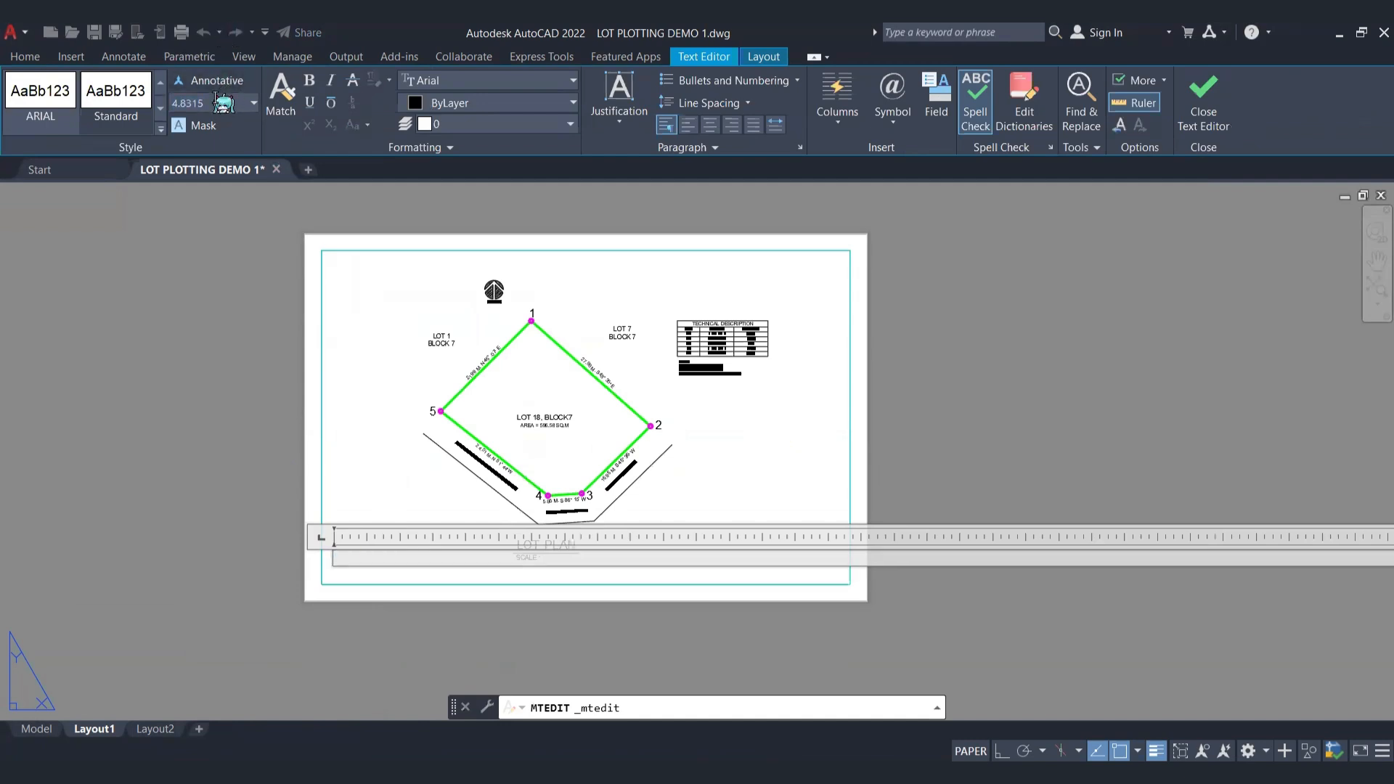
pyautogui.press('Escape')
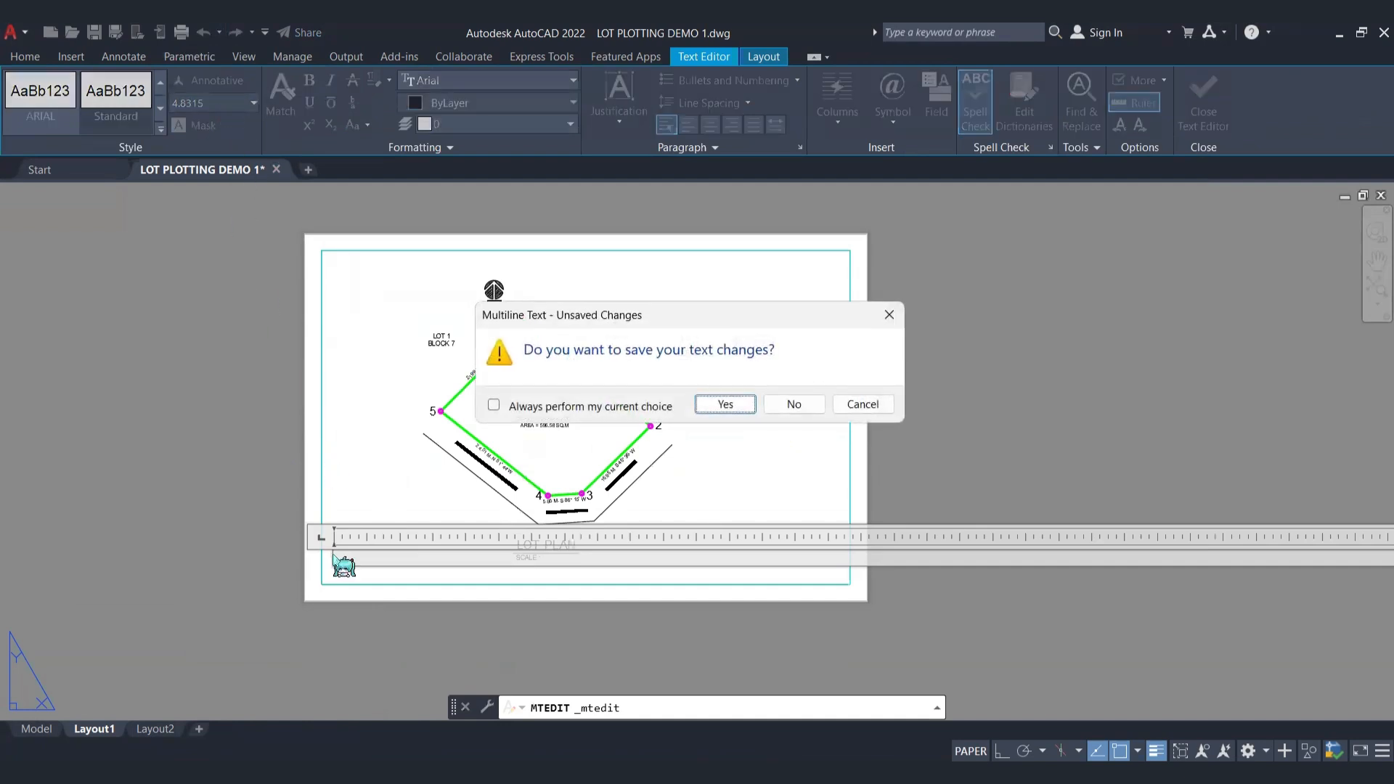
pyautogui.click(793, 404)
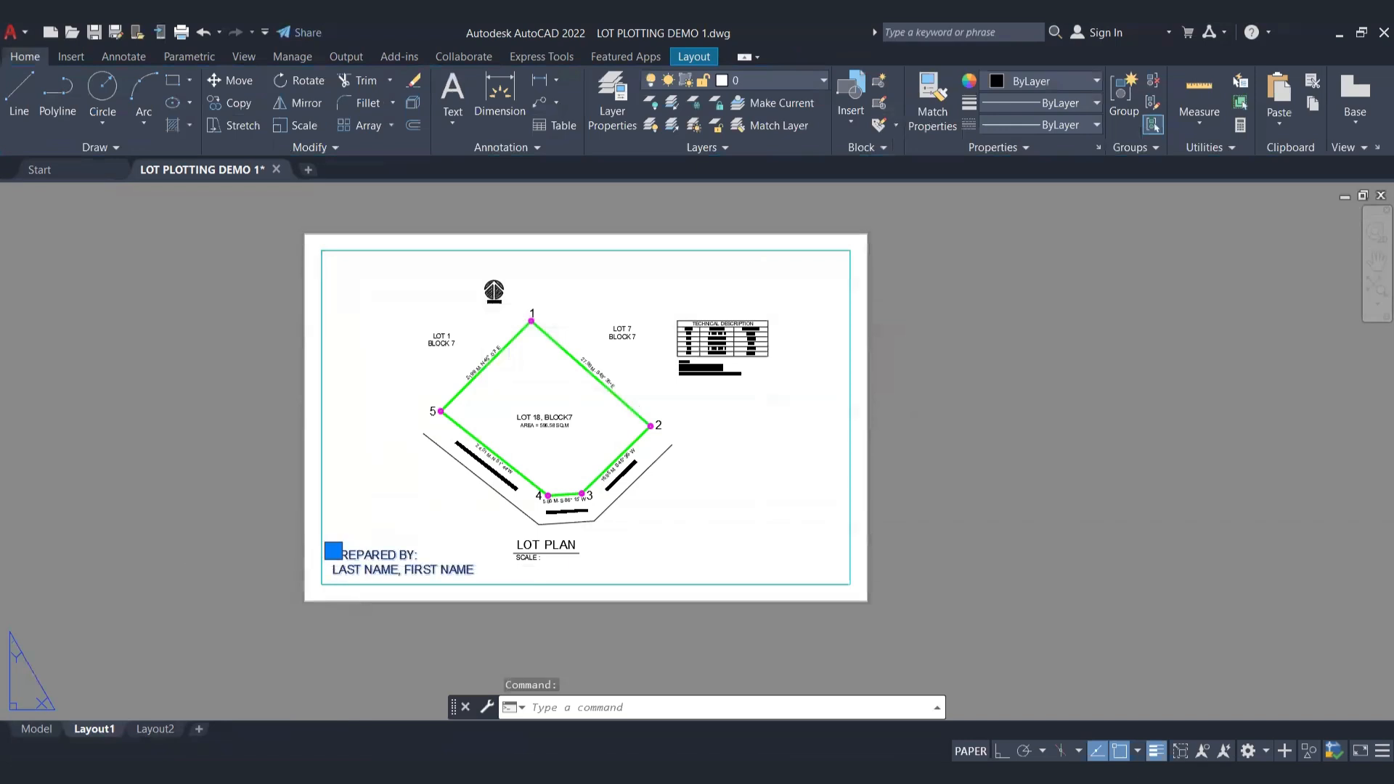
# Step: Set the height of both lines of the "PREPARED BY" text to 4
pyautogui.doubleClick(333, 554)
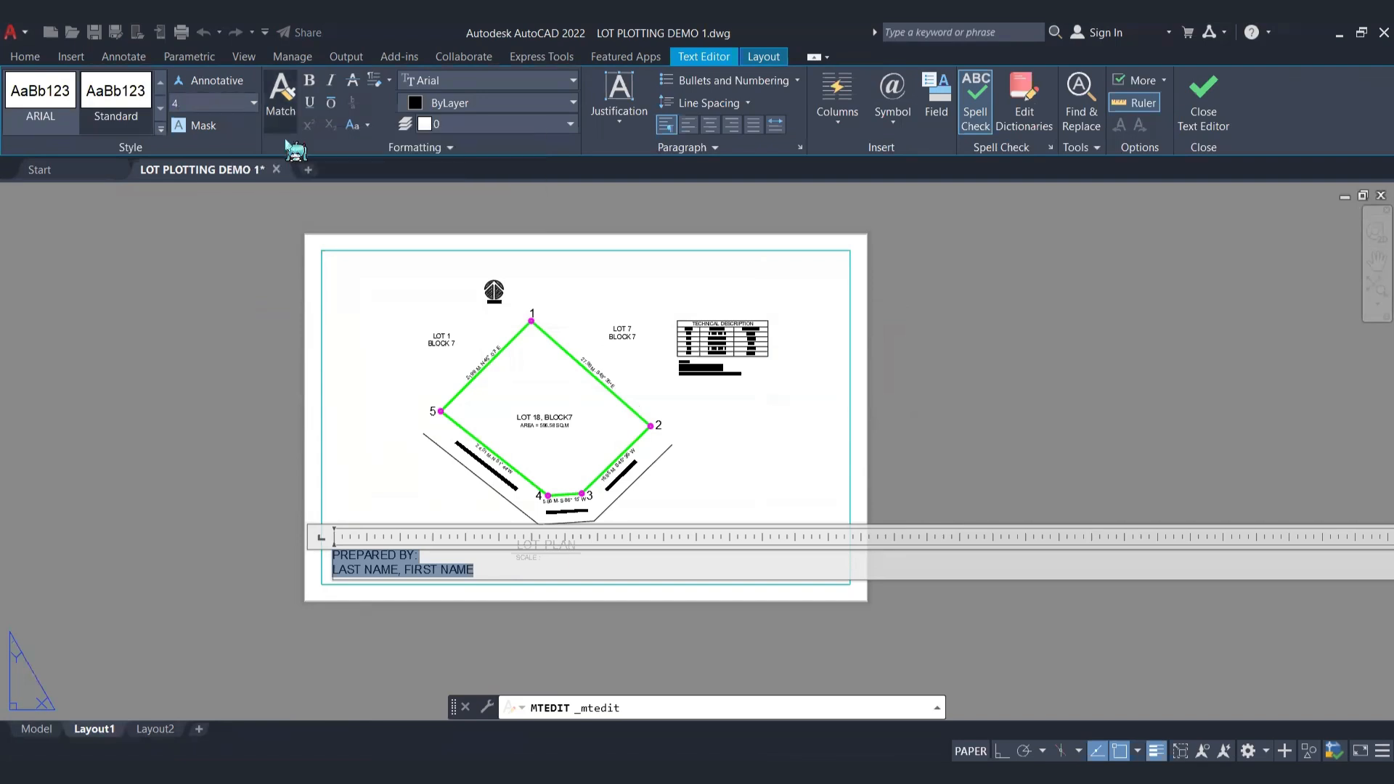
pyautogui.write('4')
pyautogui.press('Return')
pyautogui.click(159, 445)
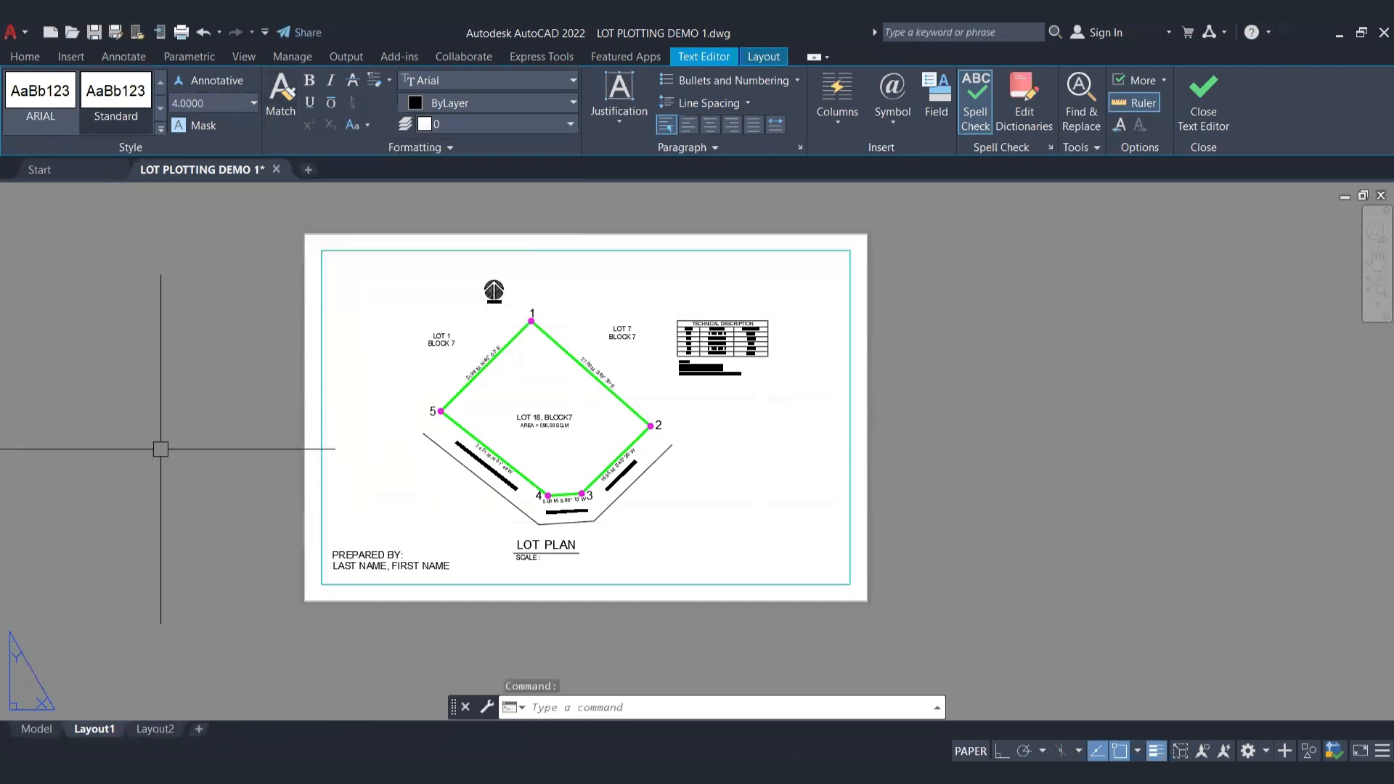
pyautogui.moveTo(683, 552); pyautogui.dragTo(647, 590, button='middle')
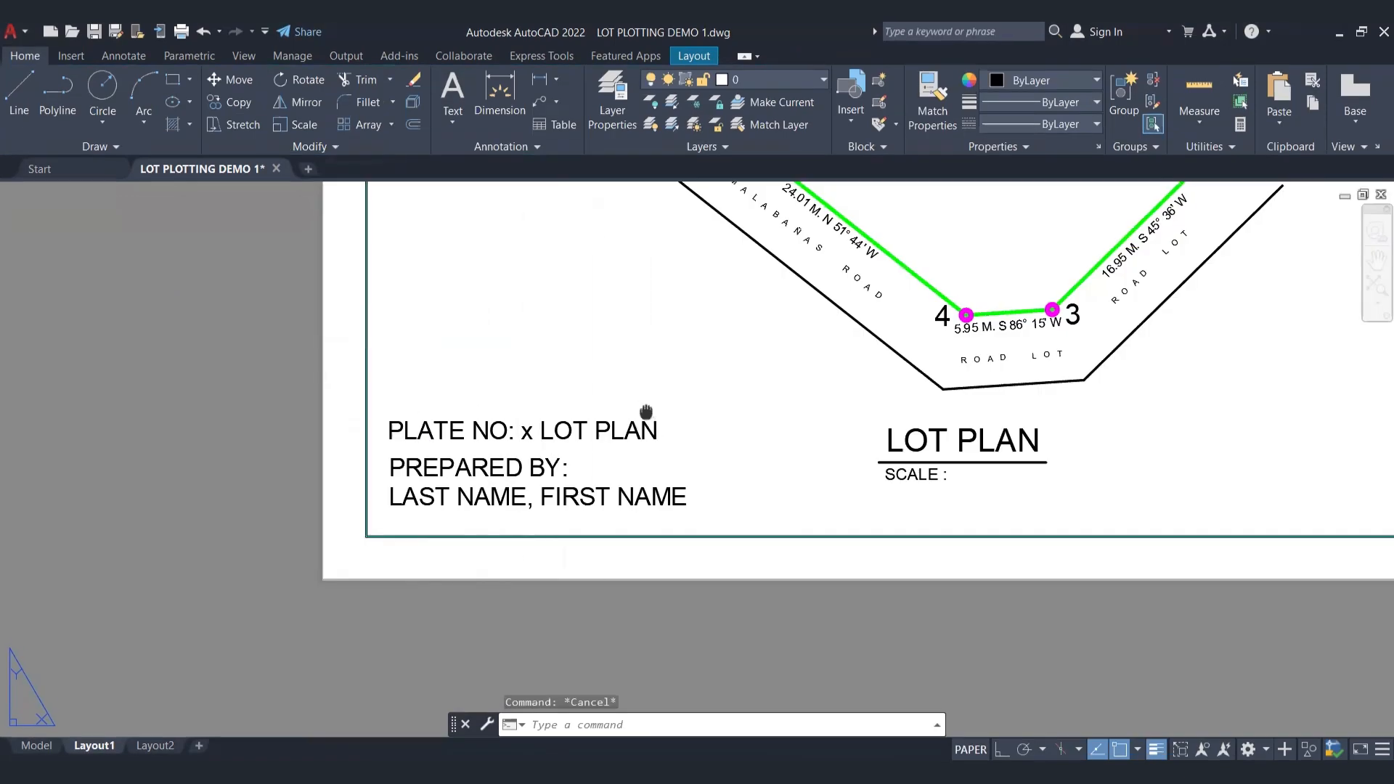
pyautogui.moveTo(645, 412)
pyautogui.mouseDown(button='middle')
pyautogui.moveTo(425, 512)
pyautogui.moveTo(467, 549)
pyautogui.mouseUp(button='middle')
pyautogui.scroll(-5, 464, 513)
pyautogui.scroll(2, 512, 472)
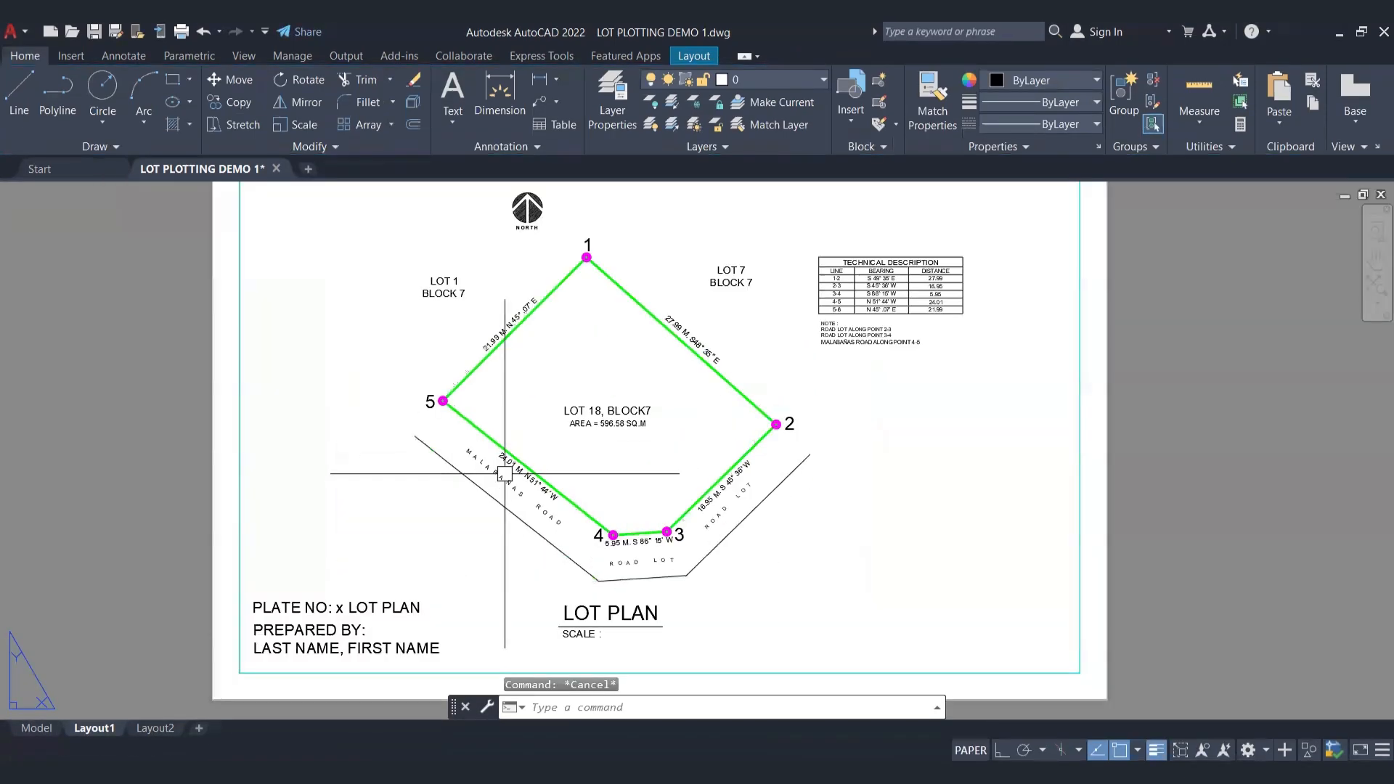
pyautogui.scroll(-2, 512, 472)
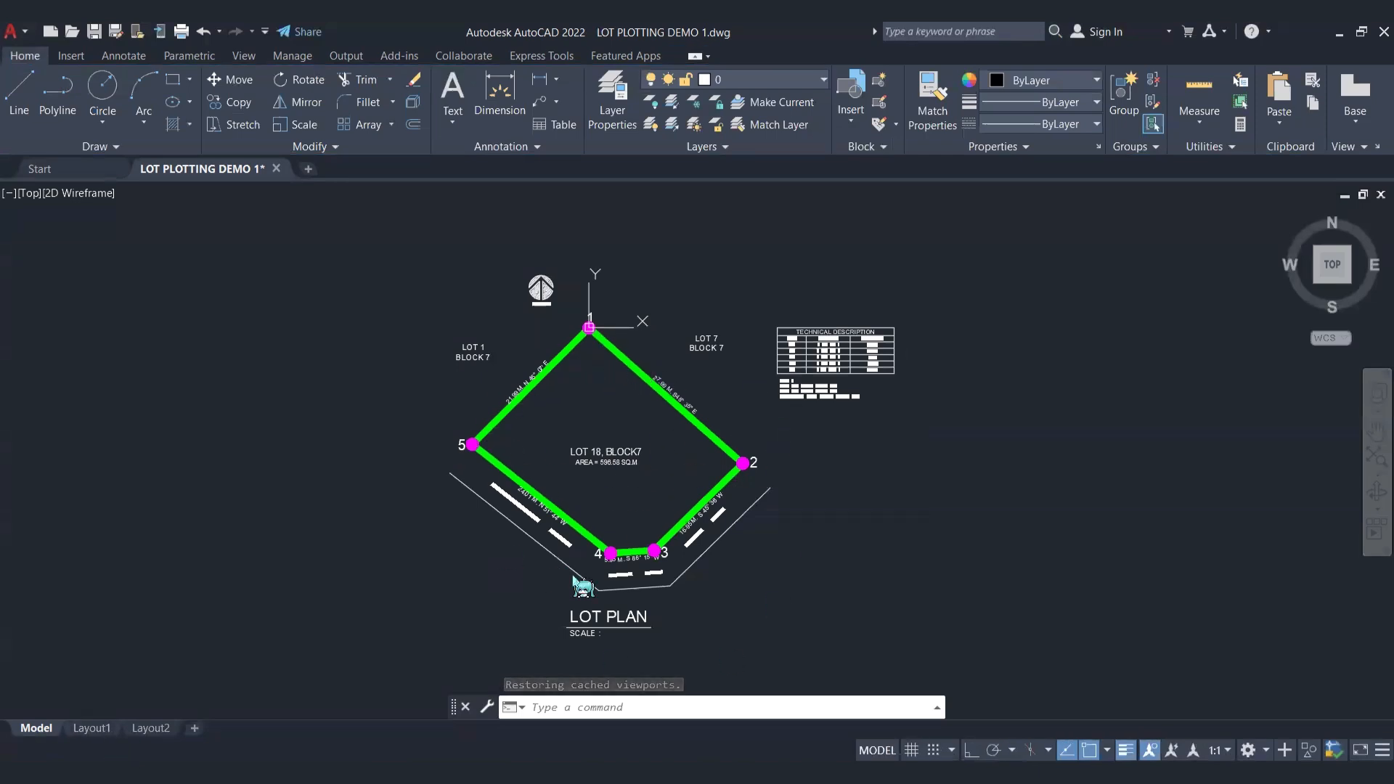
# Step: Open Layout1 and add an aligned dimension along the lot line from point 1 to point 2
pyautogui.click(87, 731)
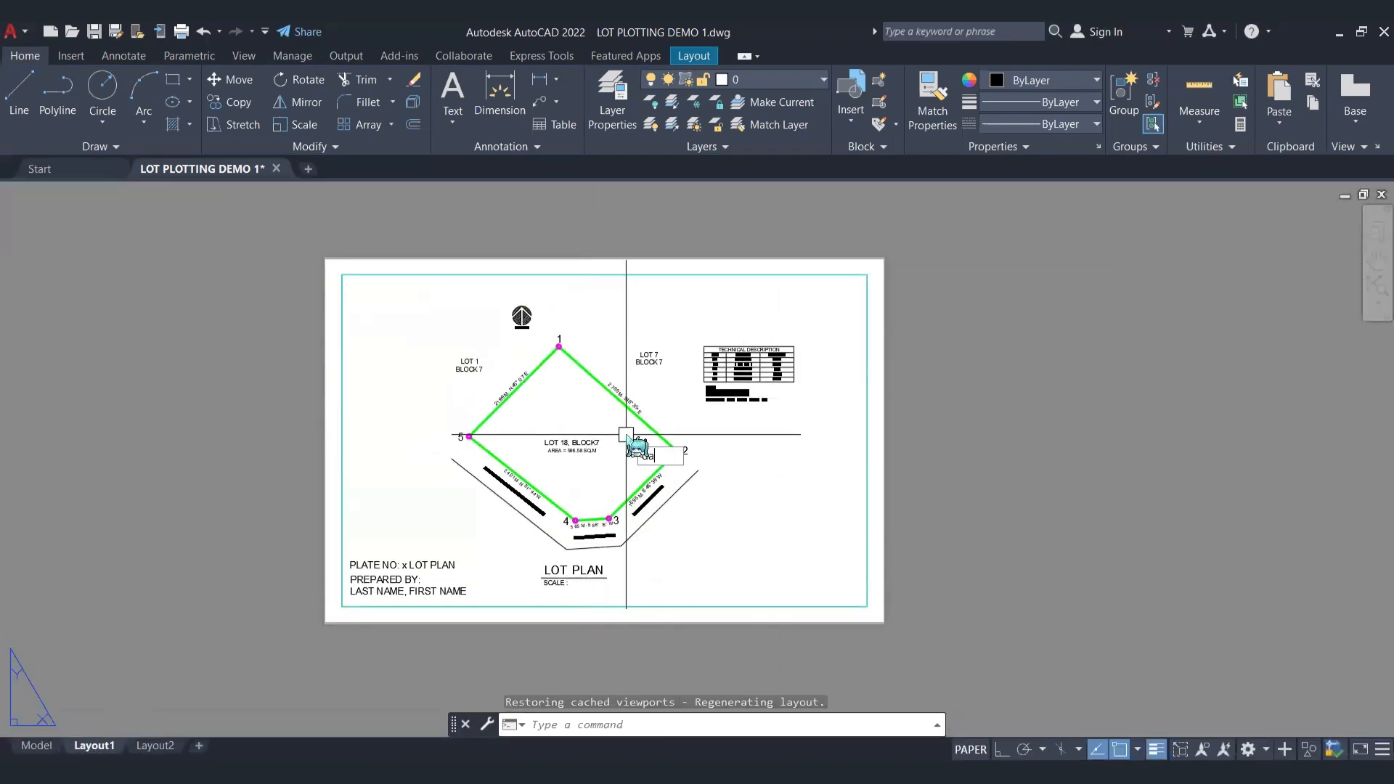
pyautogui.write('dal')
pyautogui.press('Return')
pyautogui.scroll(5, 556, 353)
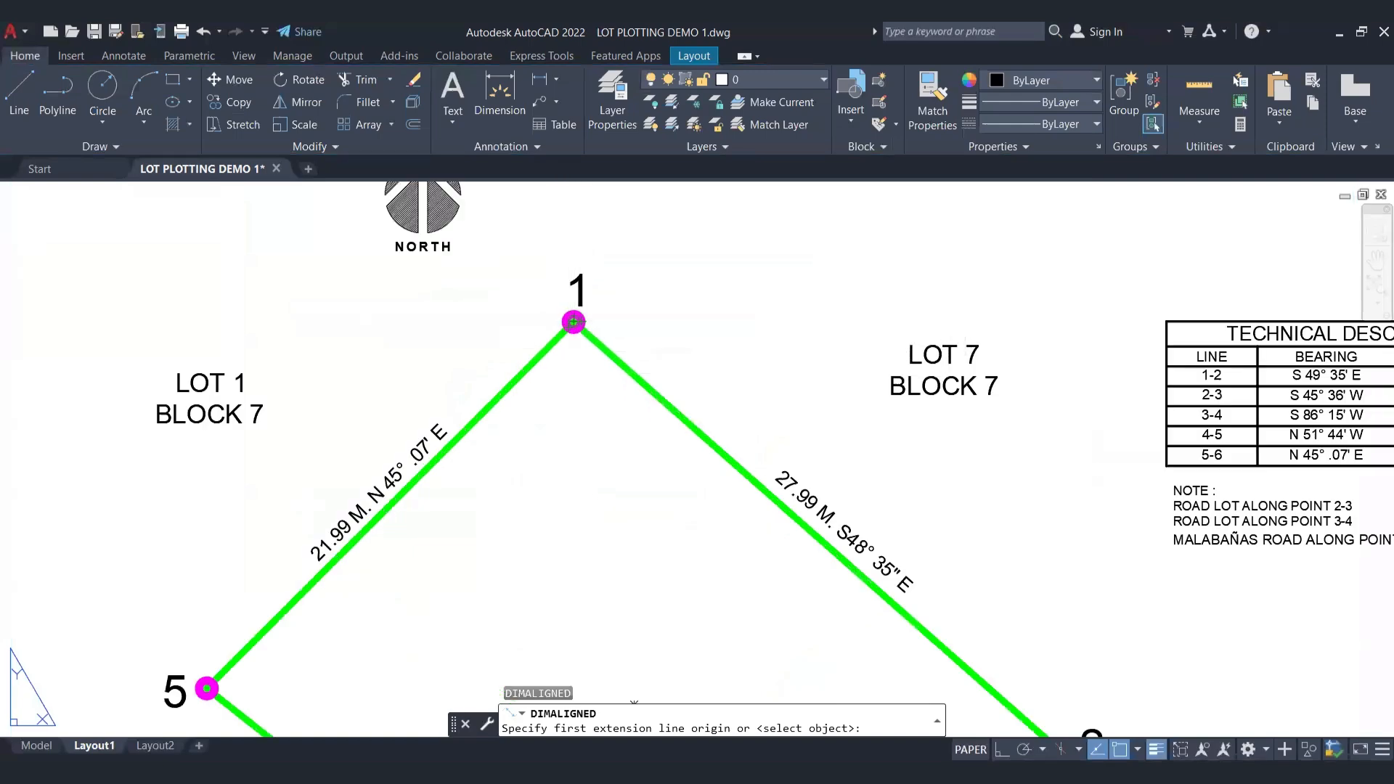
pyautogui.click(573, 322)
pyautogui.scroll(-5, 625, 349)
pyautogui.scroll(7, 607, 414)
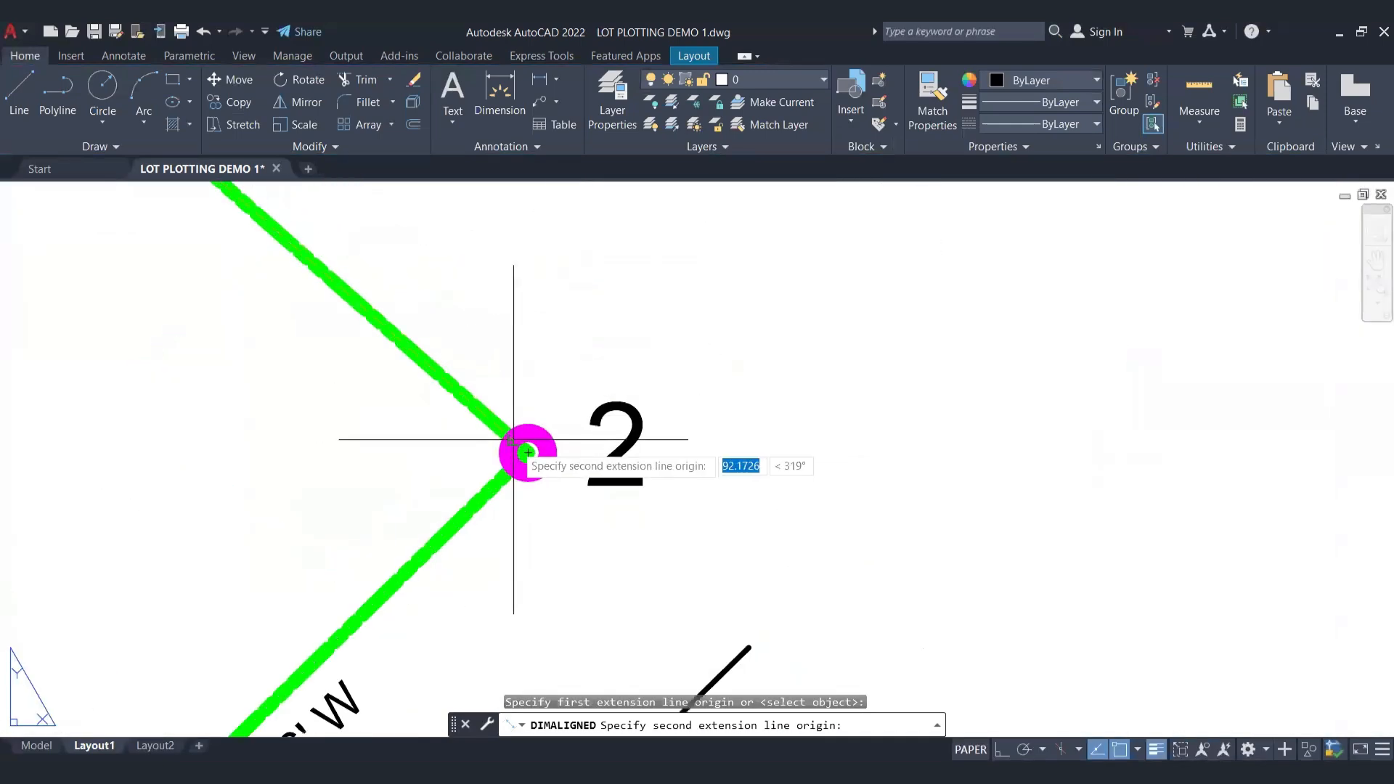
pyautogui.click(528, 453)
pyautogui.scroll(-5, 529, 451)
pyautogui.scroll(6, 574, 407)
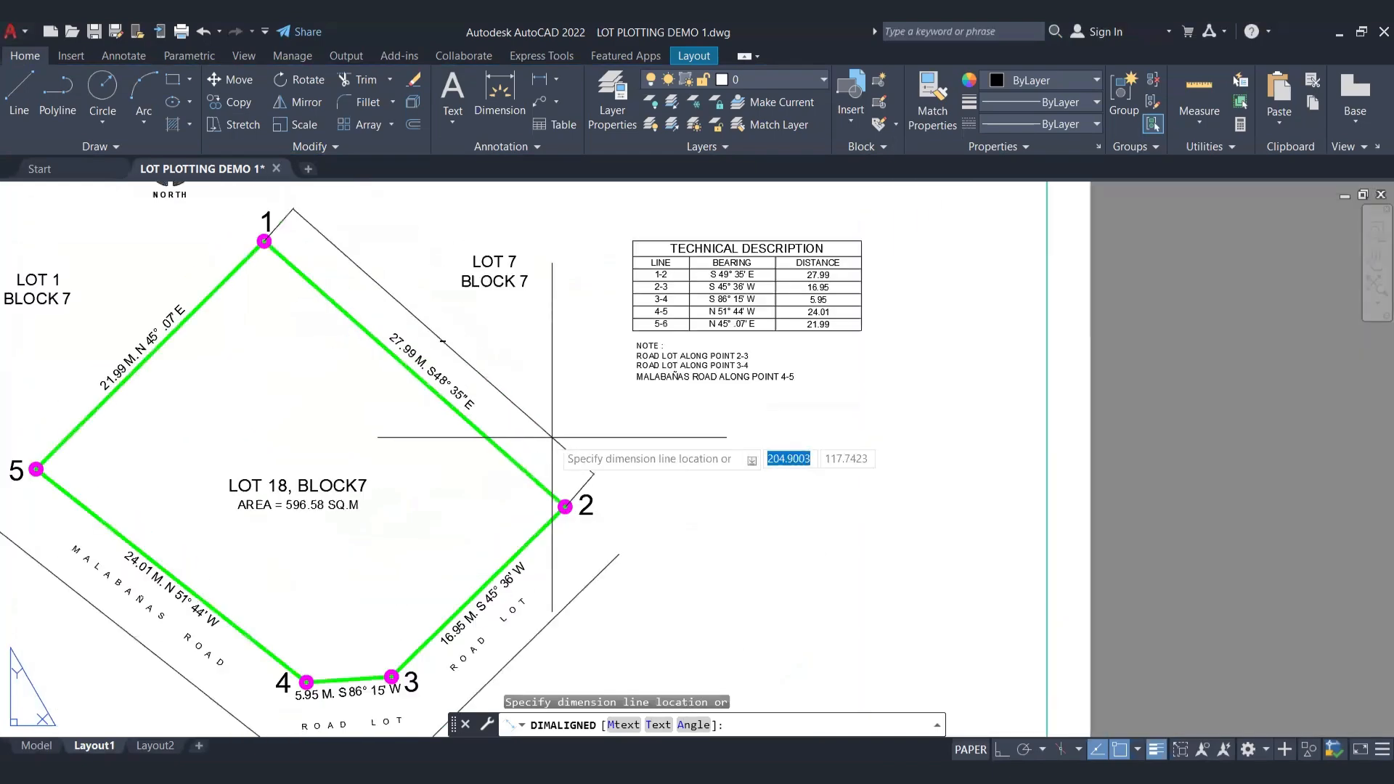
pyautogui.click(554, 430)
pyautogui.scroll(4, 324, 233)
pyautogui.scroll(-9, 591, 274)
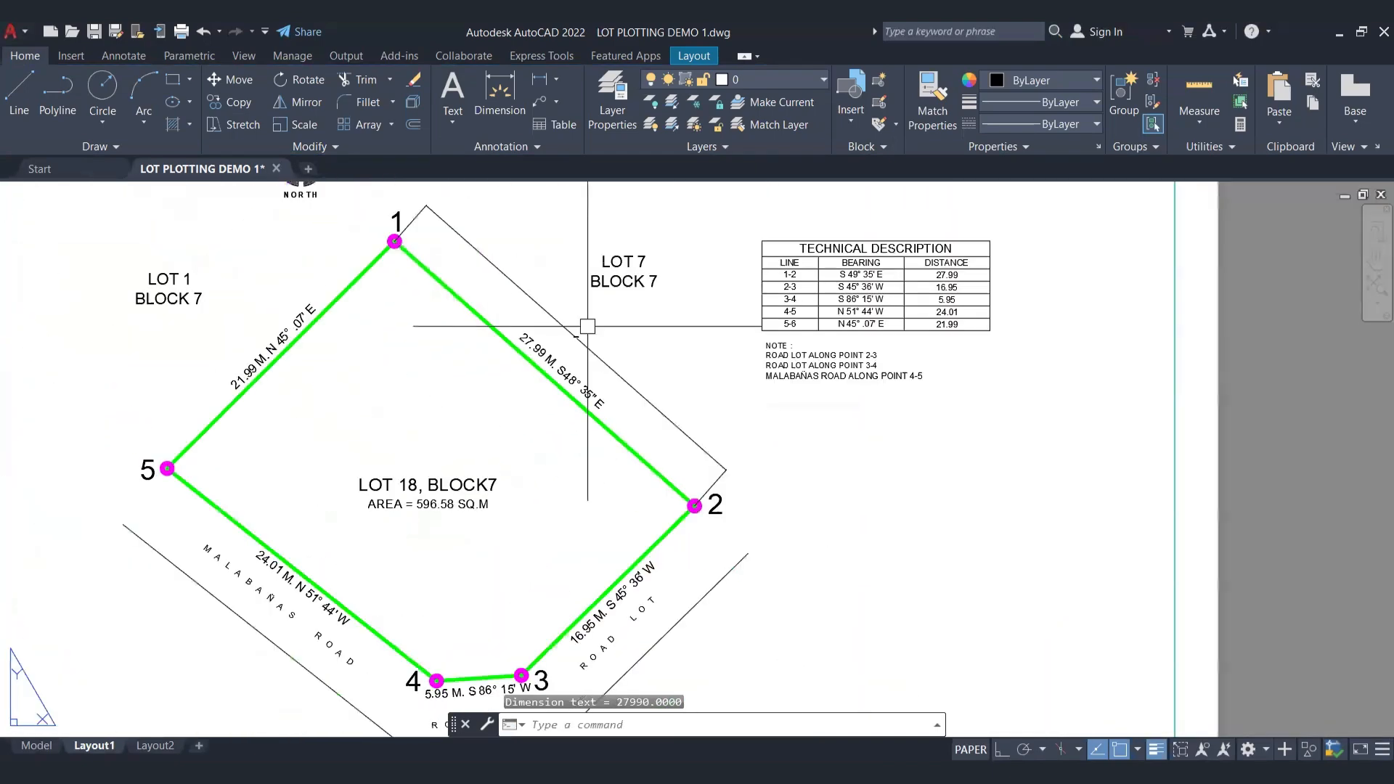
# Step: Delete the aligned dimension along line 1-2 from the layout
pyautogui.click(617, 361)
pyautogui.press('Delete')
pyautogui.moveTo(639, 478); pyautogui.dragTo(638, 529, button='middle')
pyautogui.scroll(2, 397, 580)
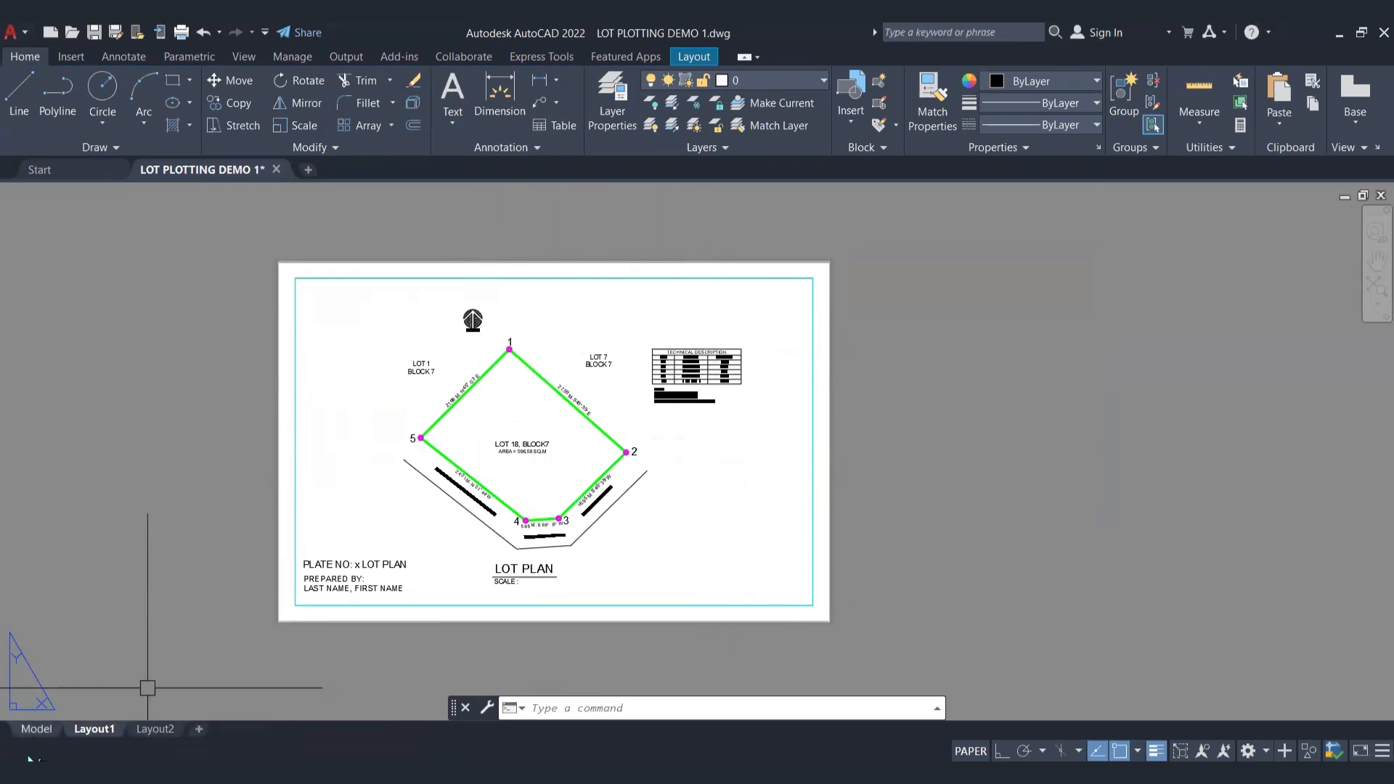
# Step: Activate the viewport and move the technical description table with its notes down to the sheet's lower-right area
pyautogui.doubleClick(684, 458)
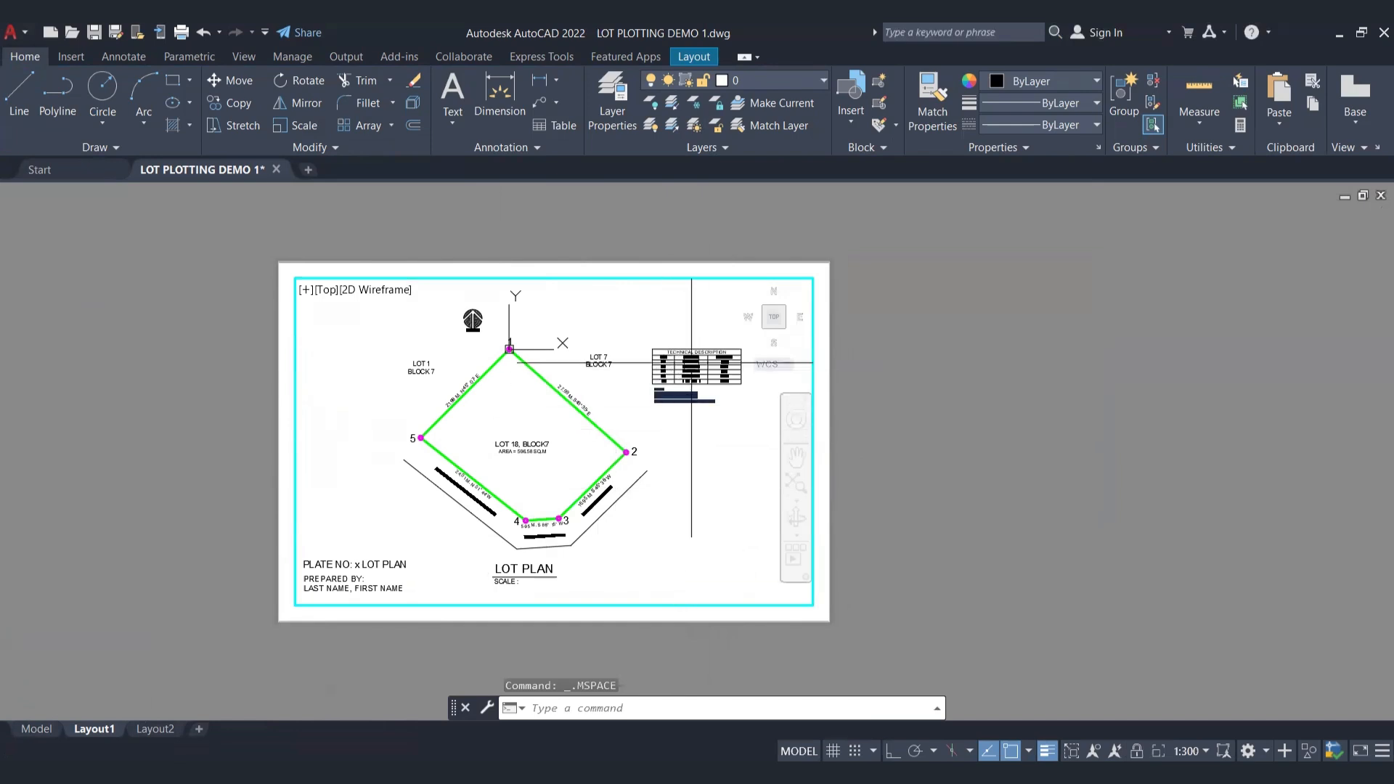
pyautogui.click(711, 315)
pyautogui.click(645, 410)
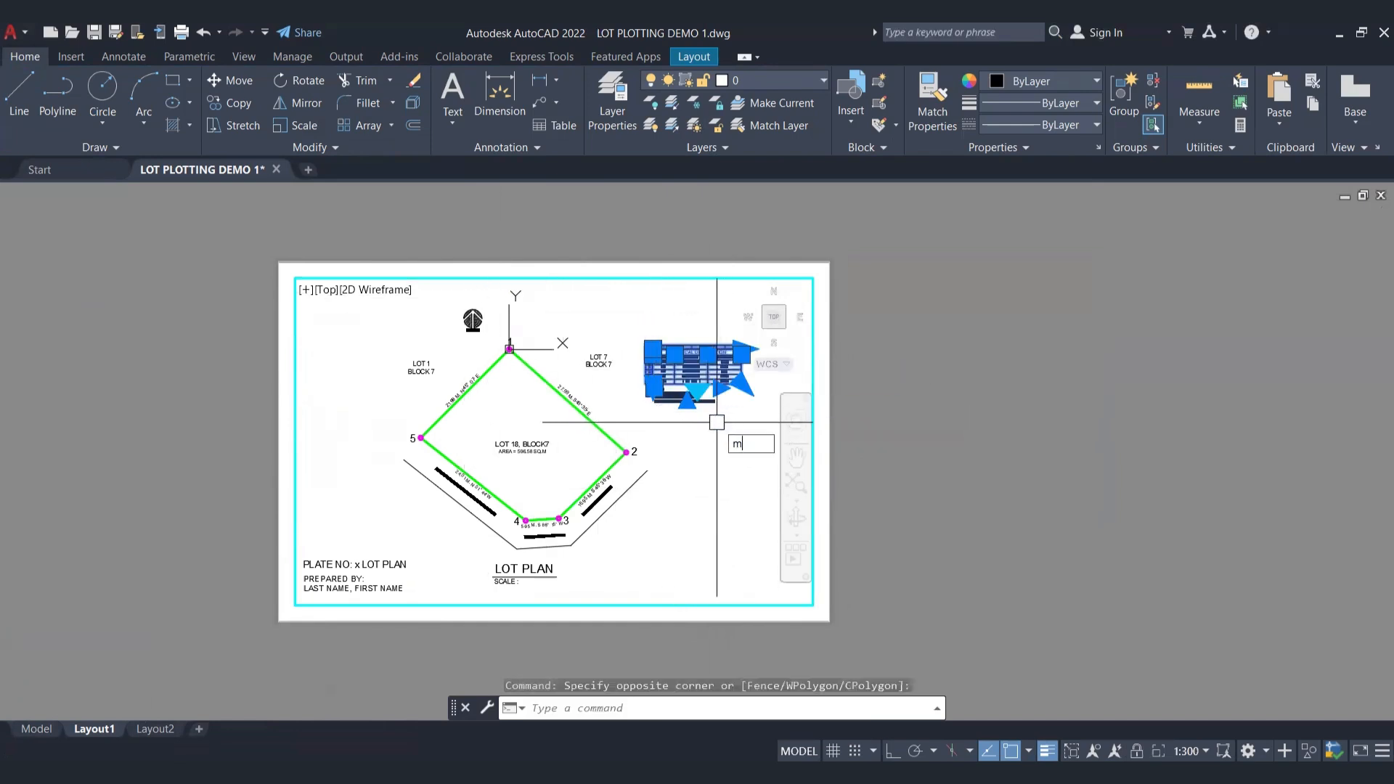
pyautogui.write('m')
pyautogui.press('Return')
pyautogui.click(676, 387)
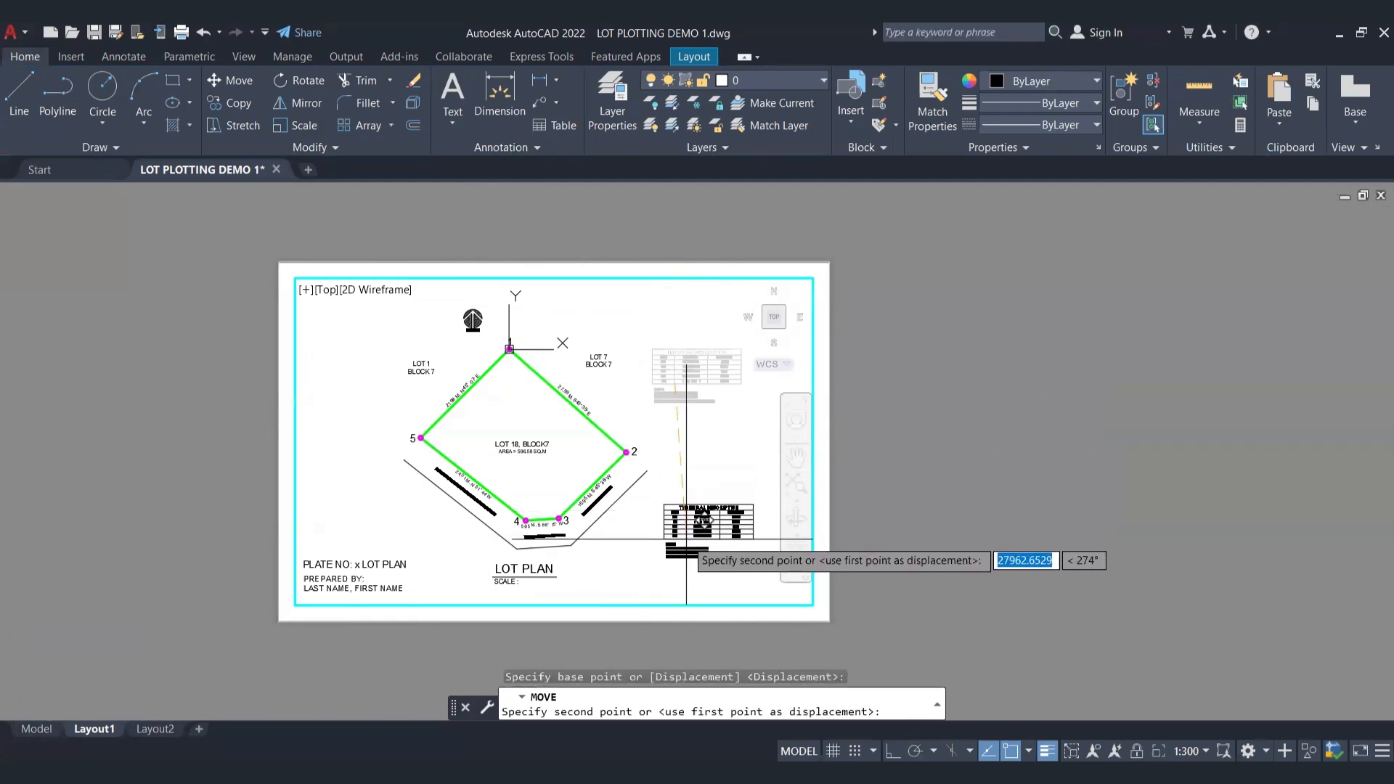
pyautogui.press('Escape')
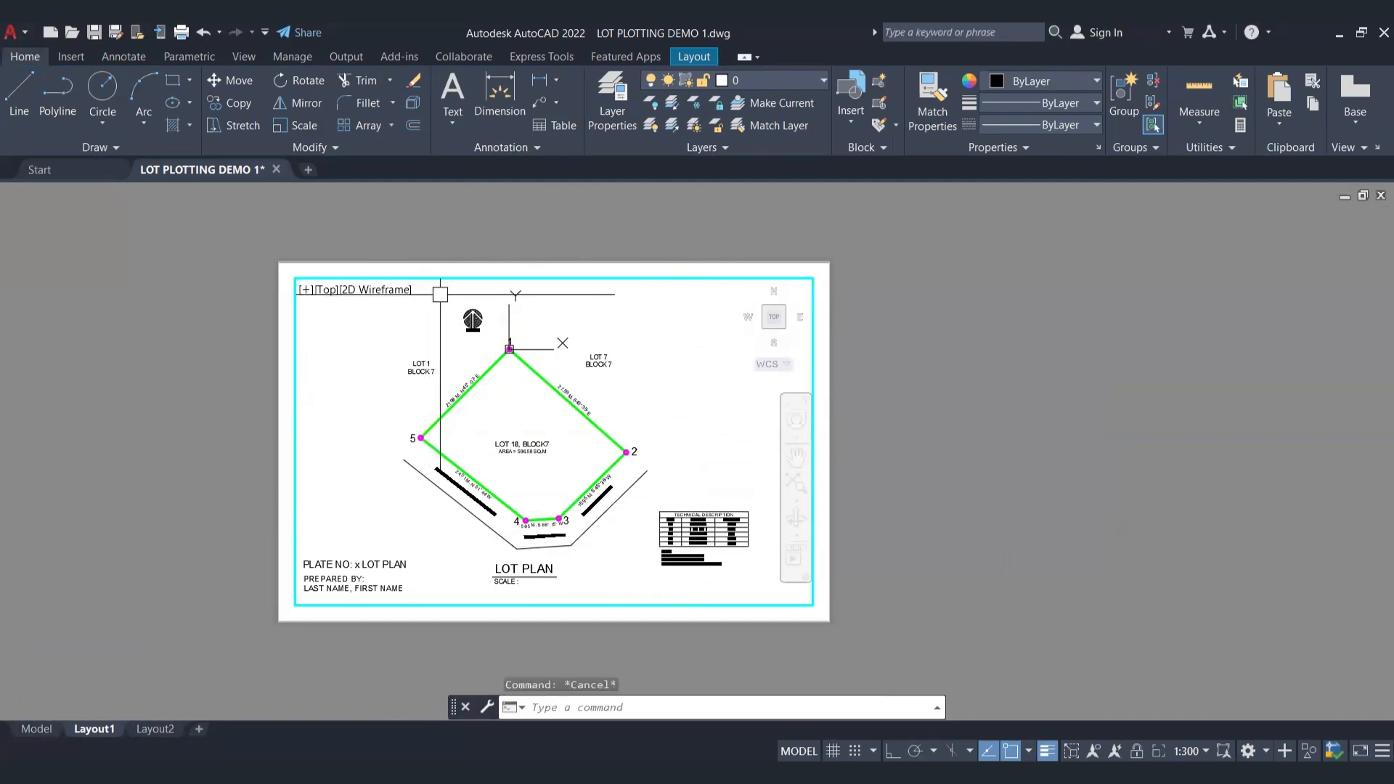
# Step: Move the north arrow about 39,800 units to the right, above the technical description table
pyautogui.click(440, 294)
pyautogui.click(496, 334)
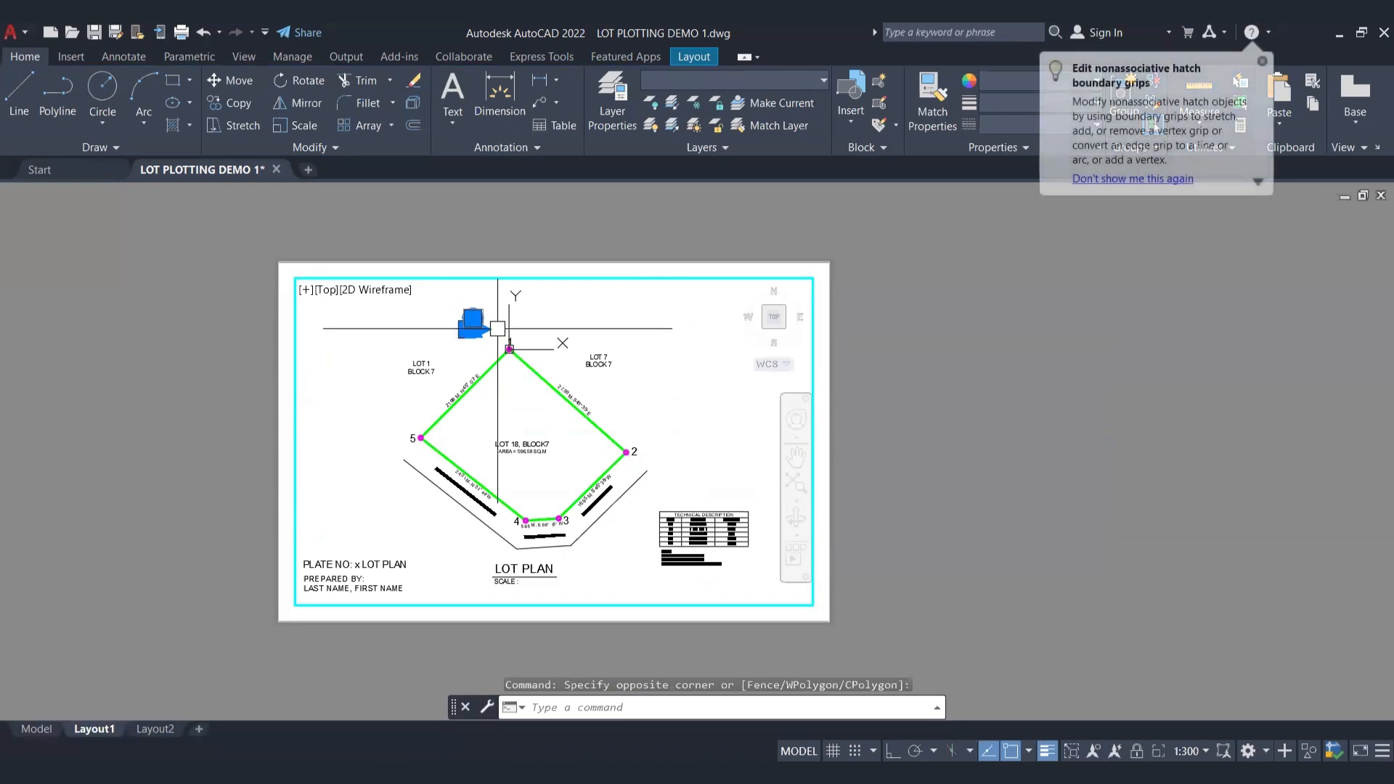
pyautogui.press('Return')
pyautogui.click(473, 320)
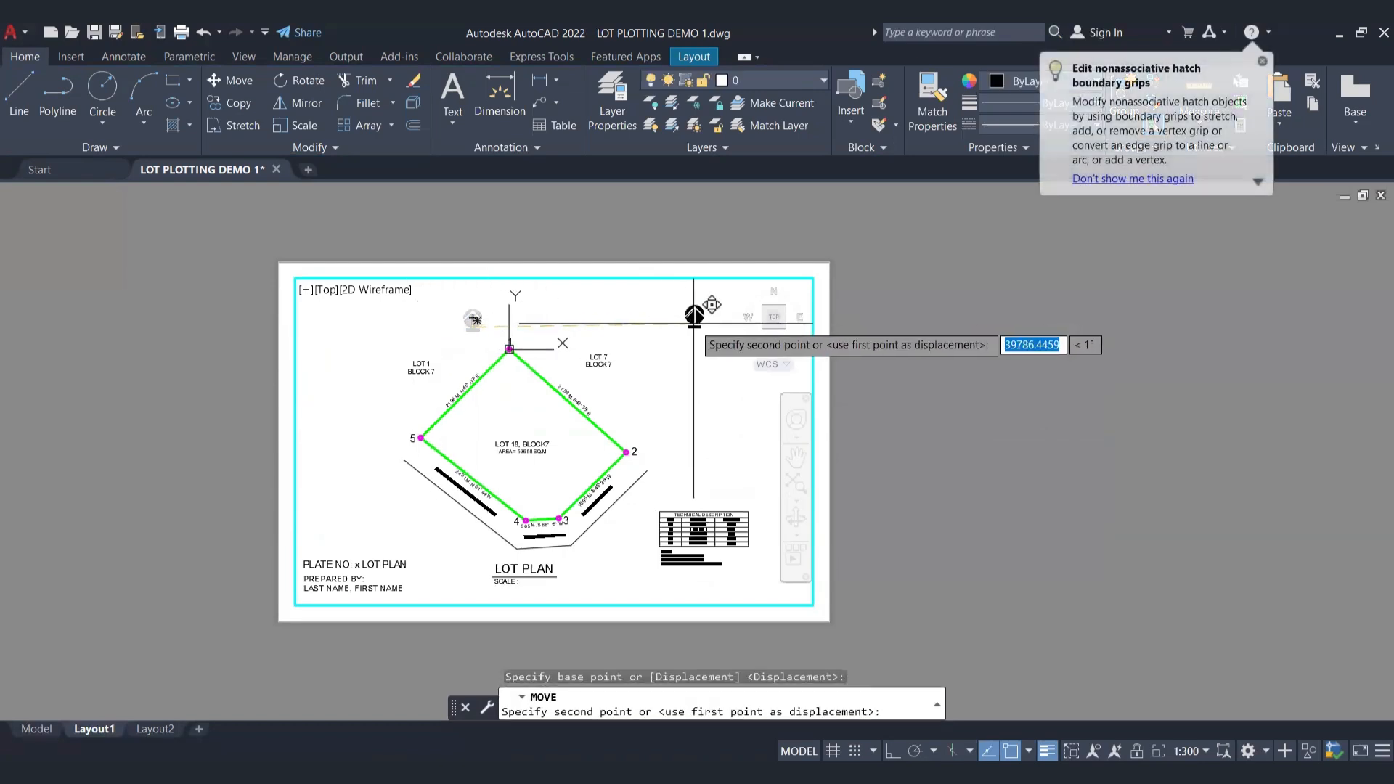
pyautogui.click(694, 323)
pyautogui.press('Escape')
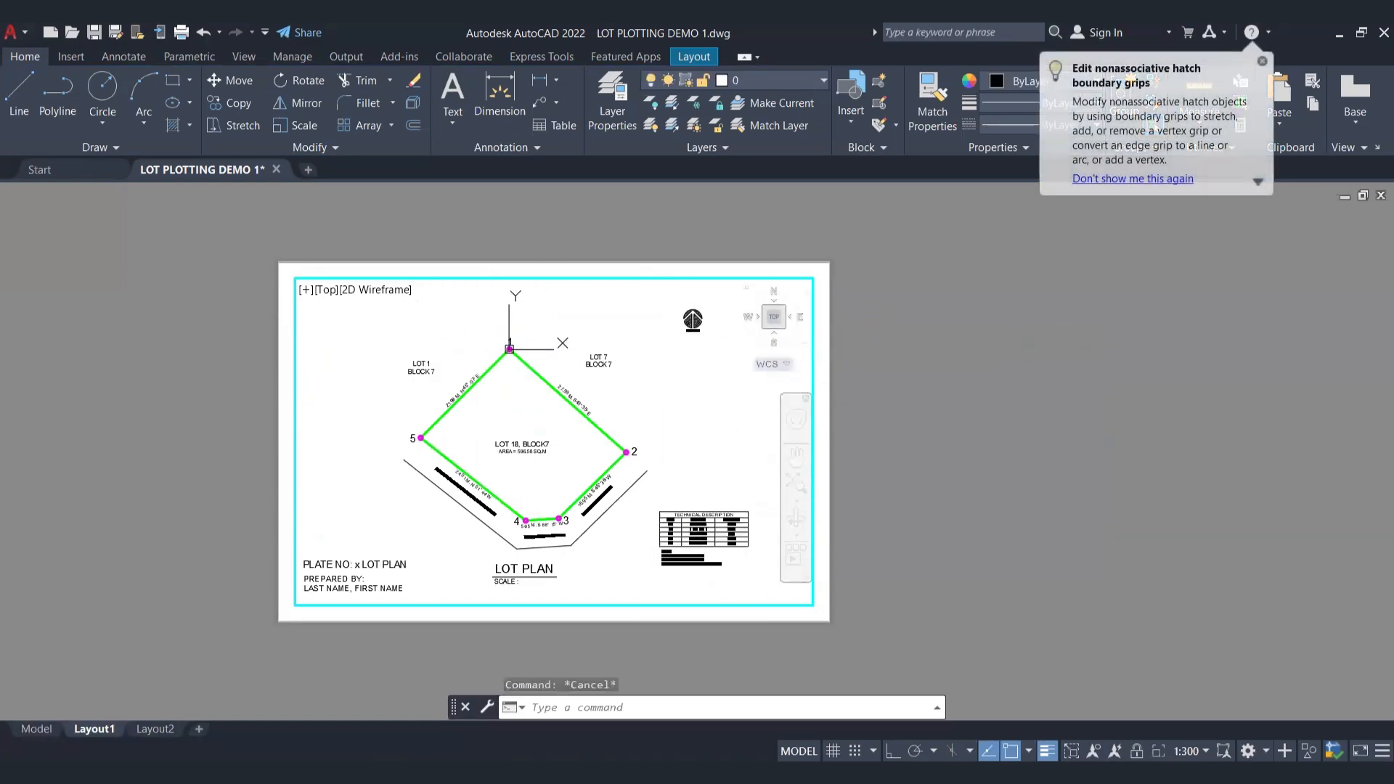
# Step: Scale up the north arrow to about twice its size from a base point at its lower edge and return to paper space
pyautogui.click(665, 296)
pyautogui.click(721, 352)
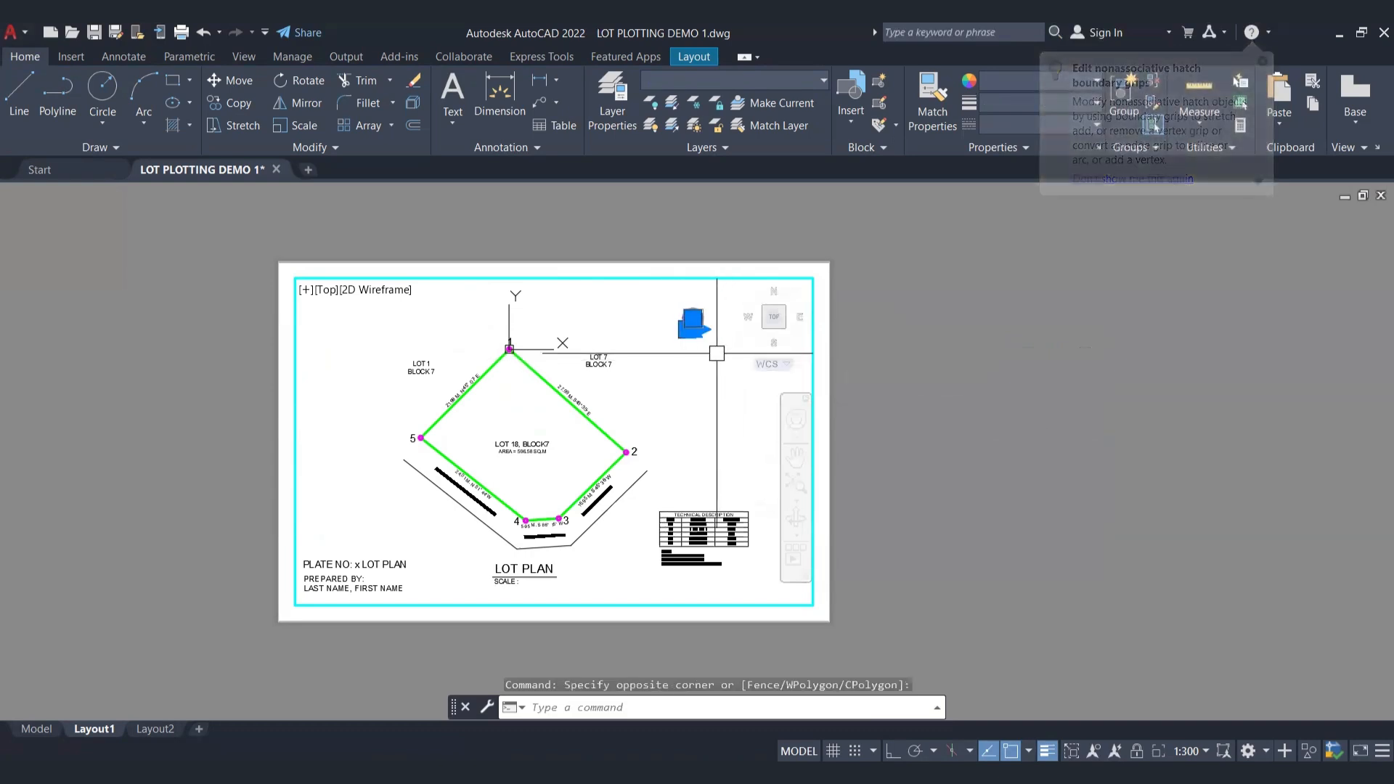
pyautogui.write('sc')
pyautogui.press('Return')
pyautogui.click(697, 349)
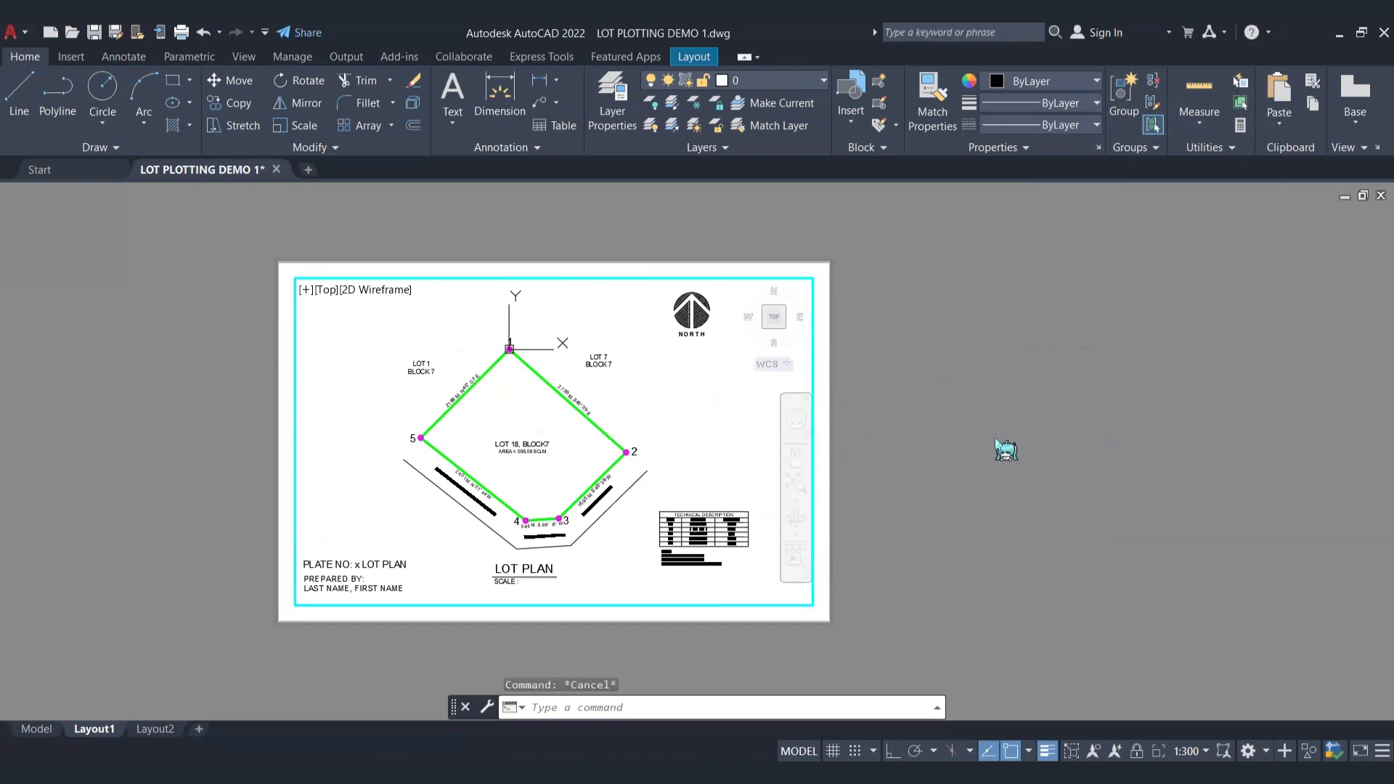
pyautogui.doubleClick(999, 447)
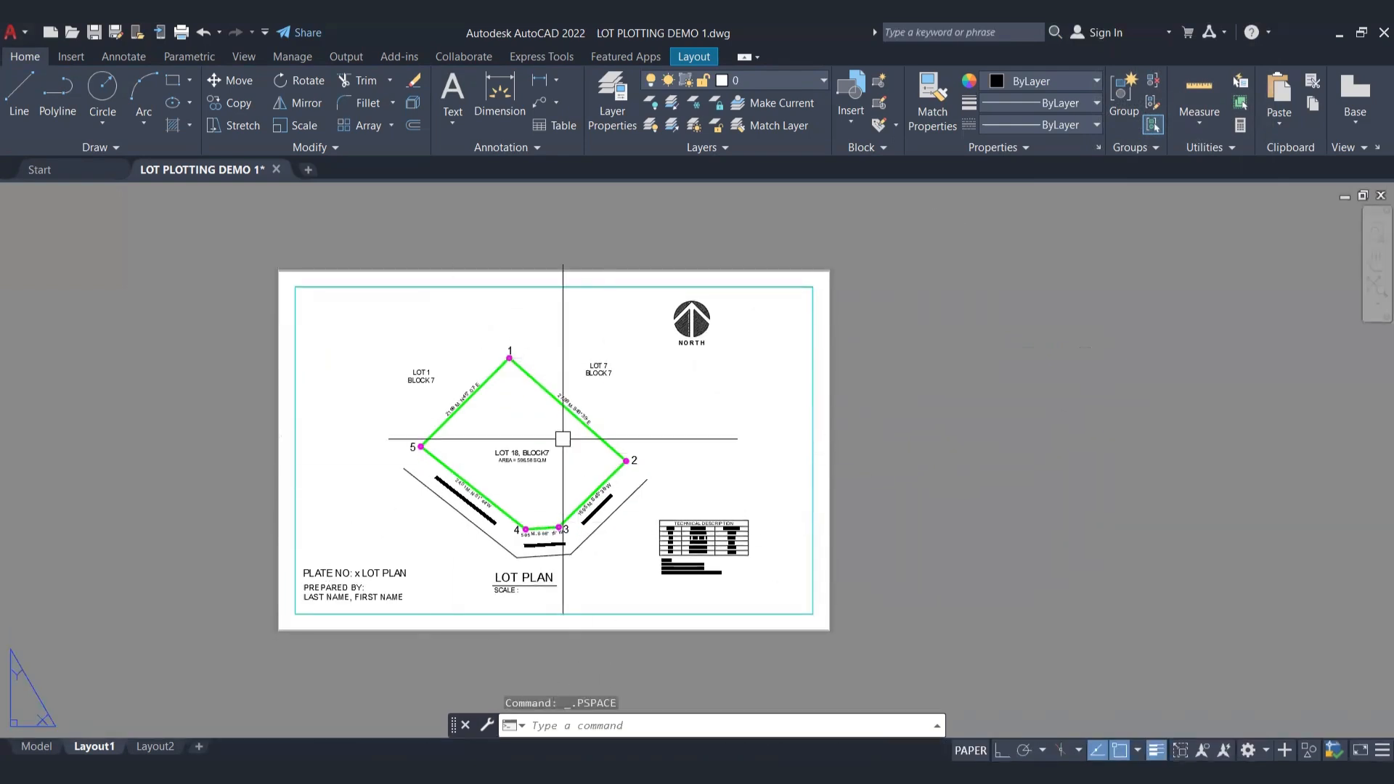
# Step: Shift the plan slightly to the right inside the viewport and return to paper space
pyautogui.click(648, 402)
pyautogui.doubleClick(648, 403)
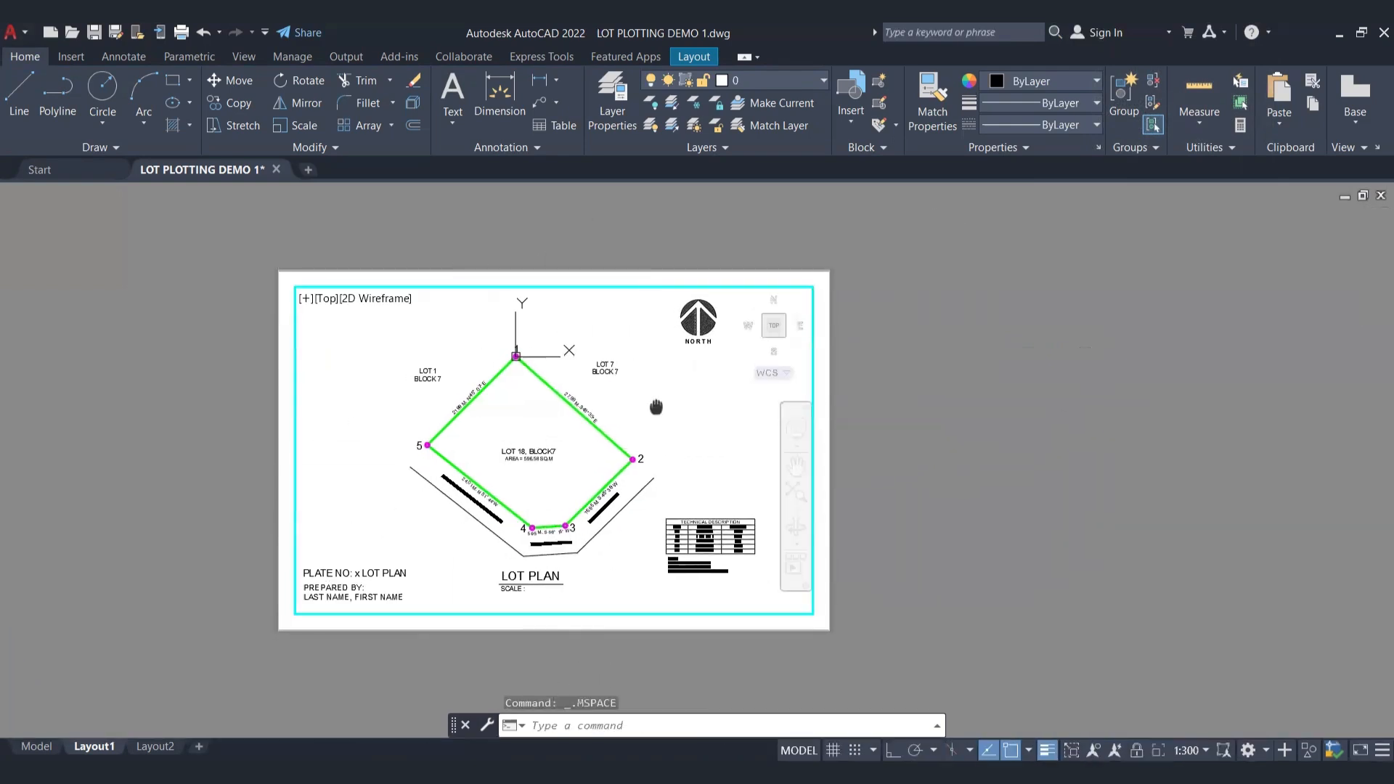
pyautogui.doubleClick(1044, 378)
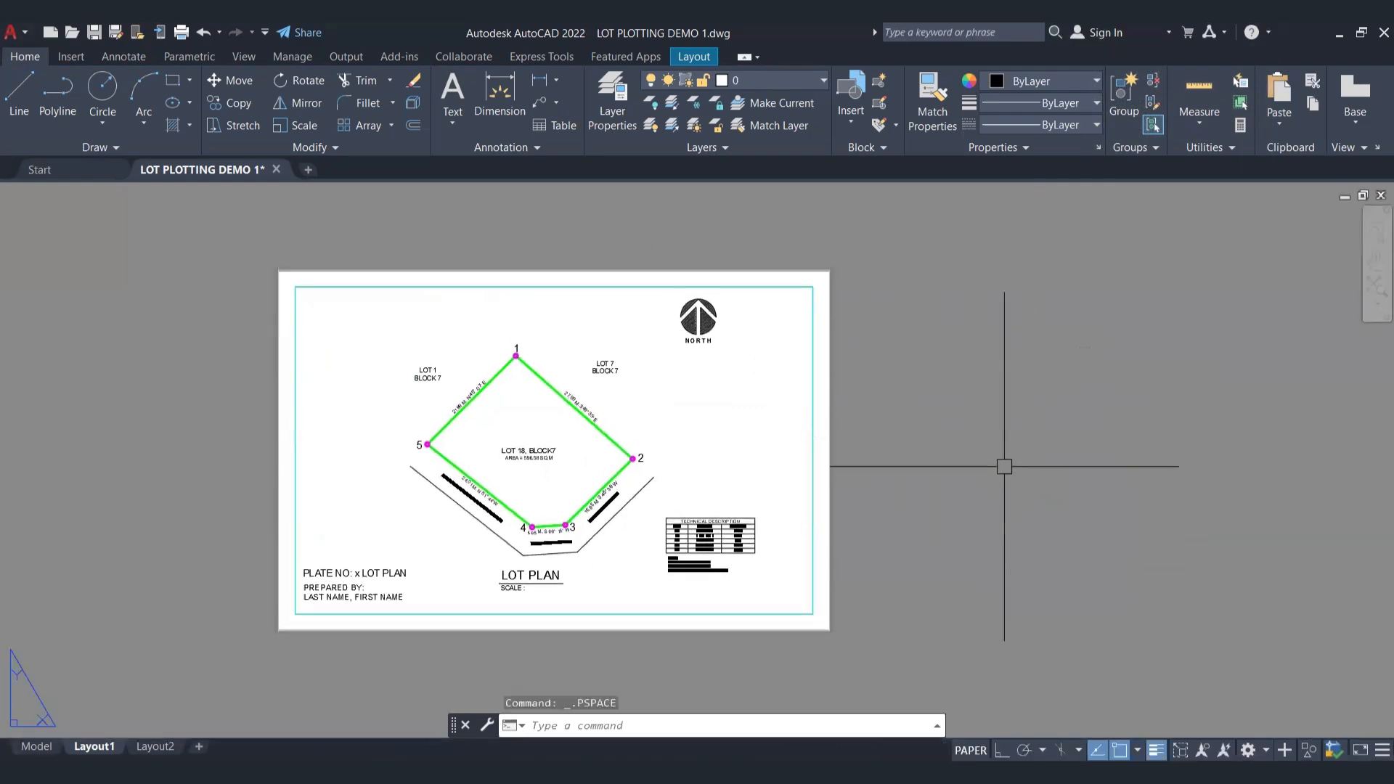
# Step: Select the viewport frame, check its scale and clear the selection
pyautogui.click(815, 501)
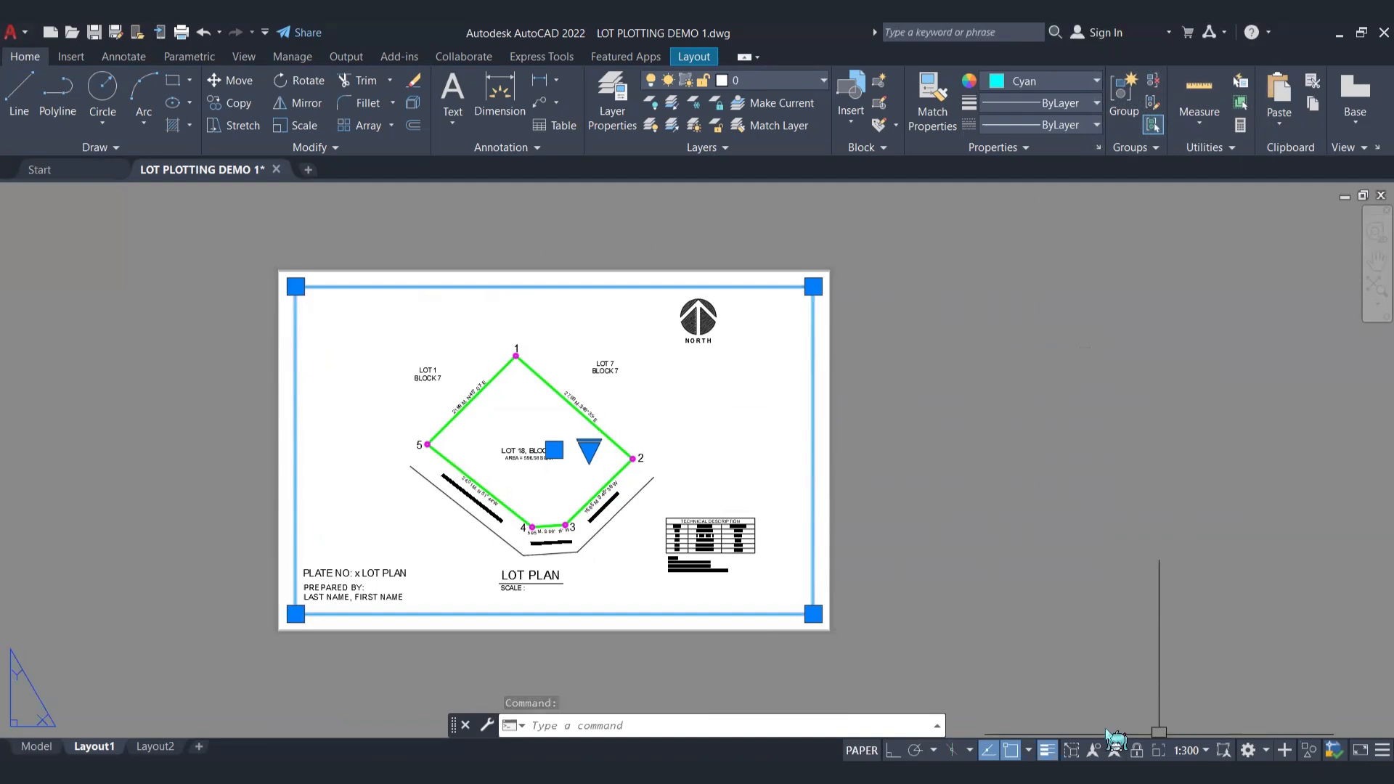
pyautogui.click(1006, 414)
pyautogui.press('Escape')
pyautogui.press('Escape')
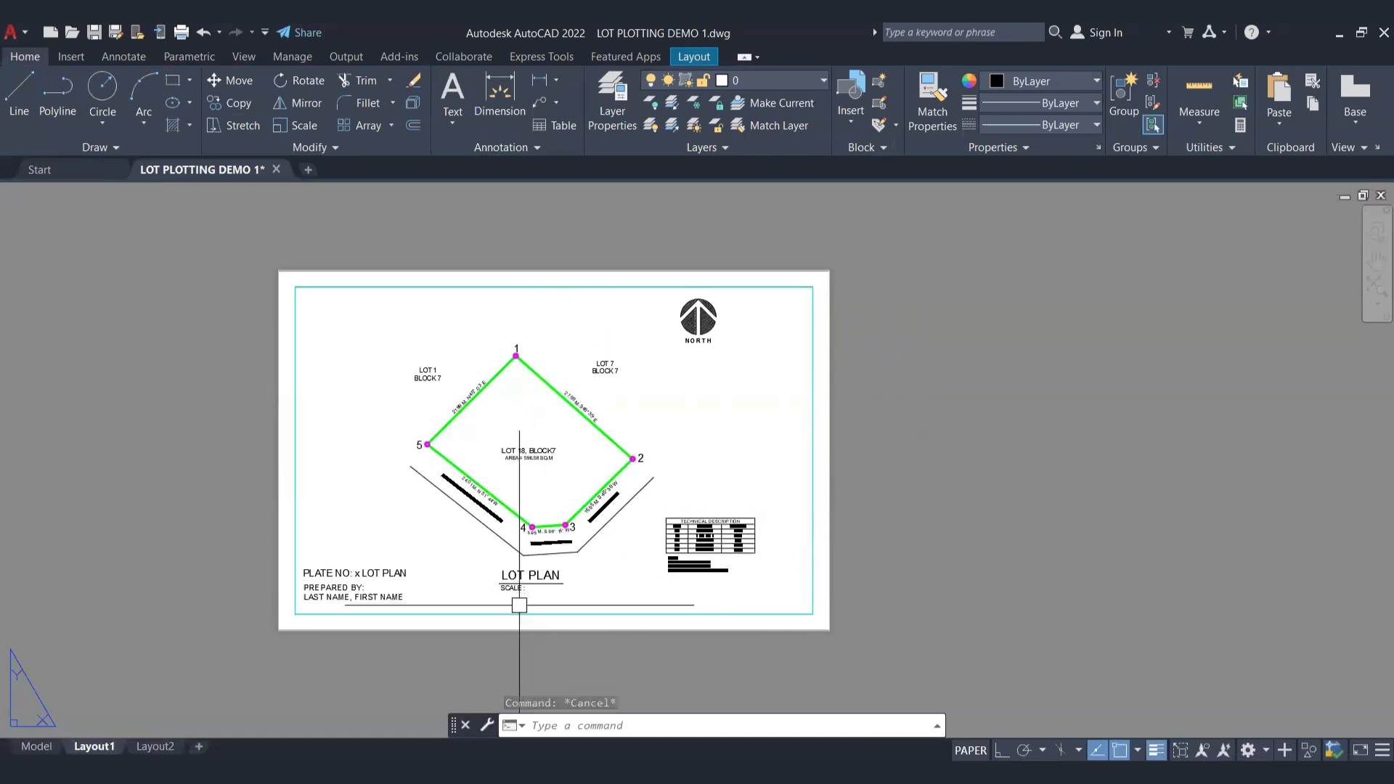
# Step: Complete the scale label under the LOT PLAN title as "SCALE : 1:300 mm."
pyautogui.moveTo(516, 603); pyautogui.dragTo(557, 604, button='middle')
pyautogui.doubleClick(564, 584)
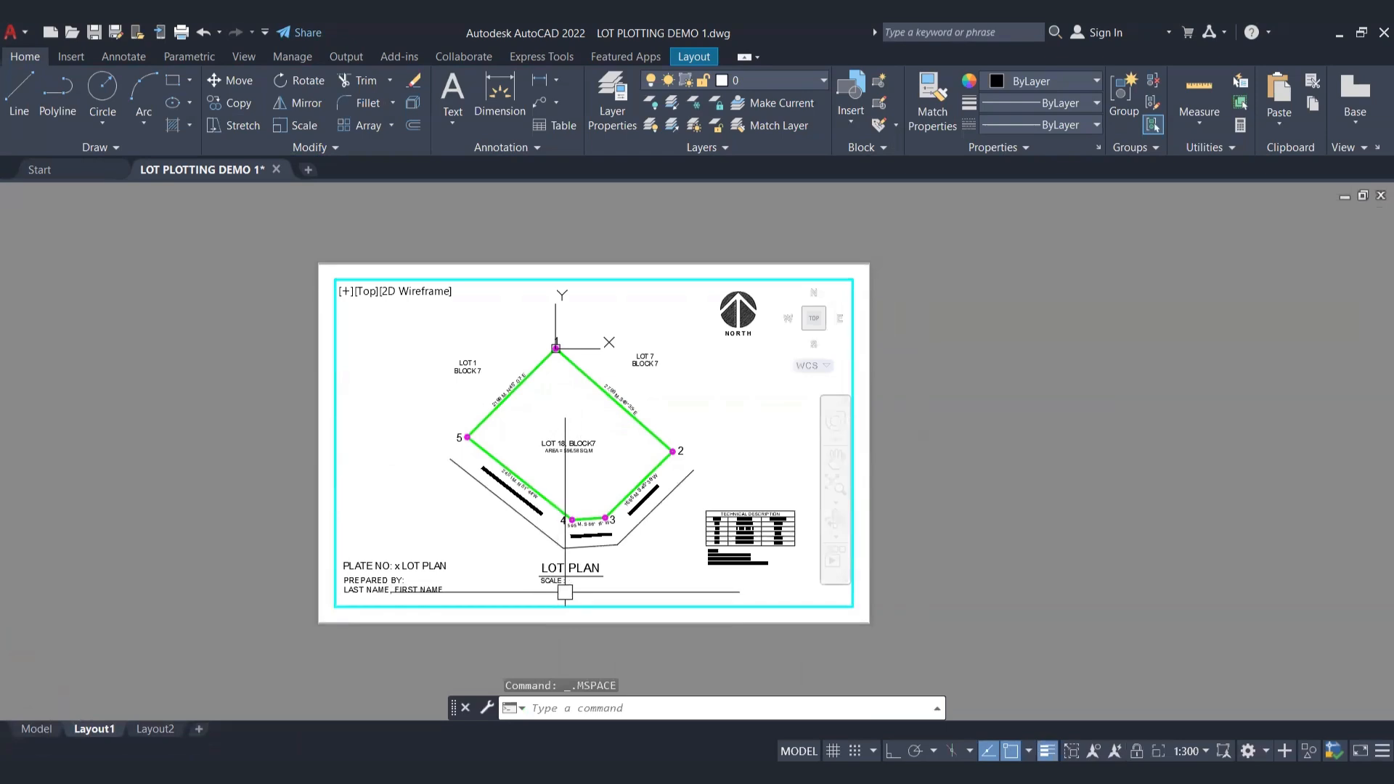
pyautogui.doubleClick(555, 581)
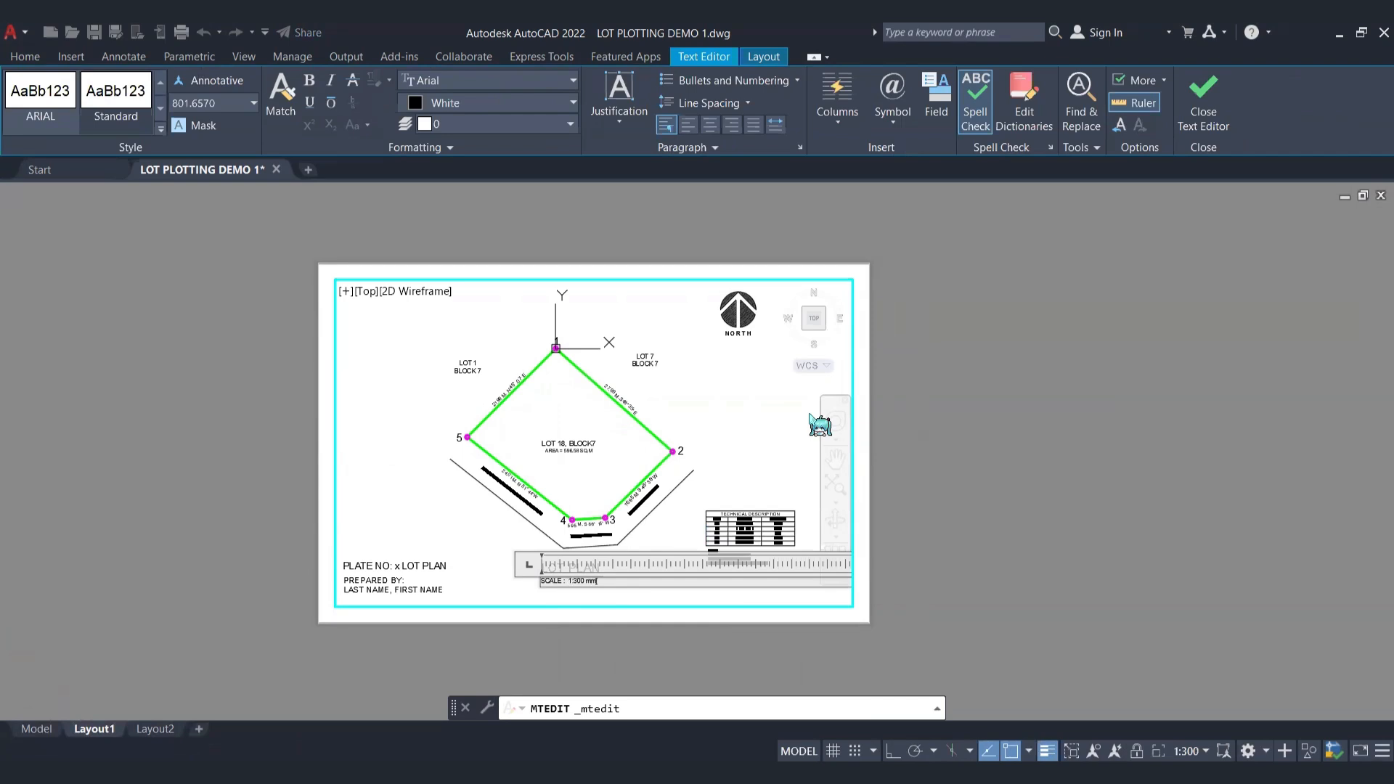
pyautogui.click(911, 443)
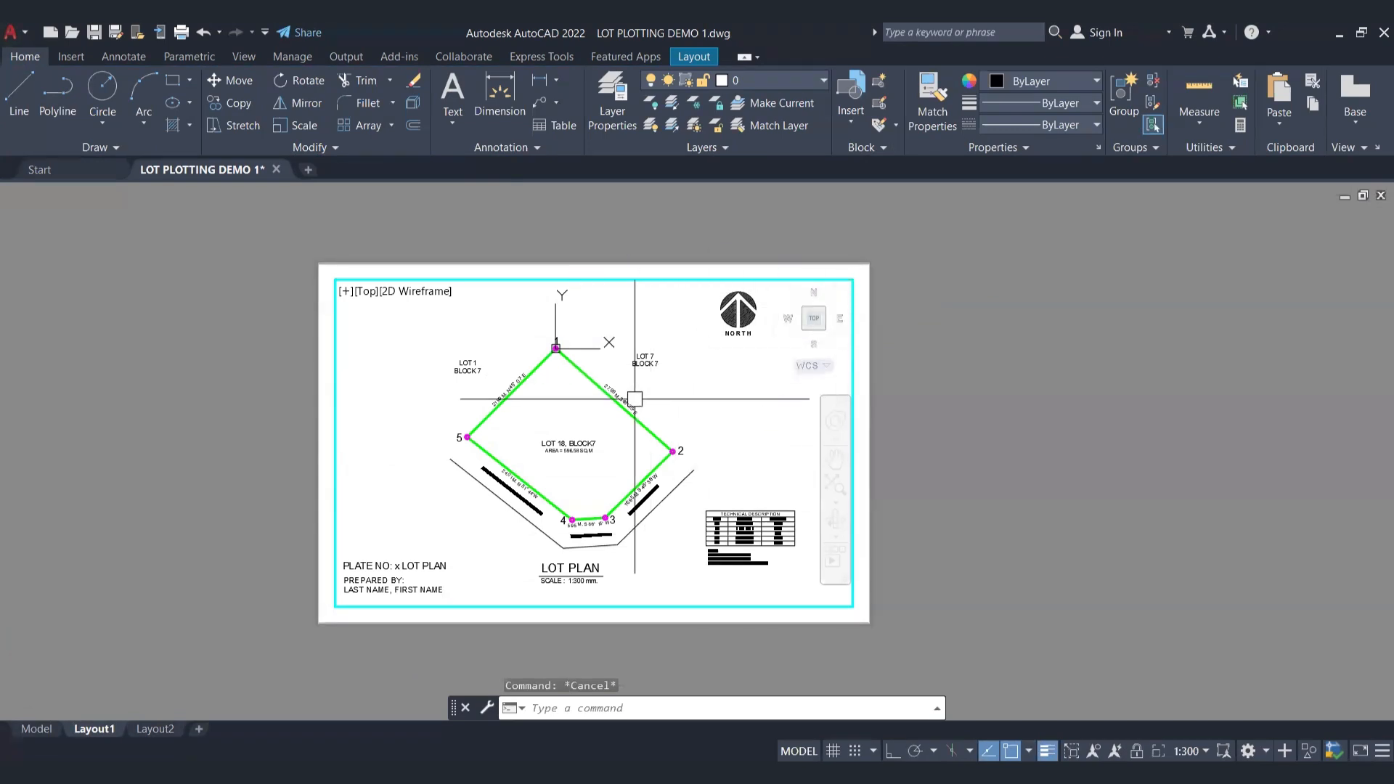
# Step: Zoom in on lot corner 2 inside the active viewport and return to paper space
pyautogui.scroll(5, 653, 440)
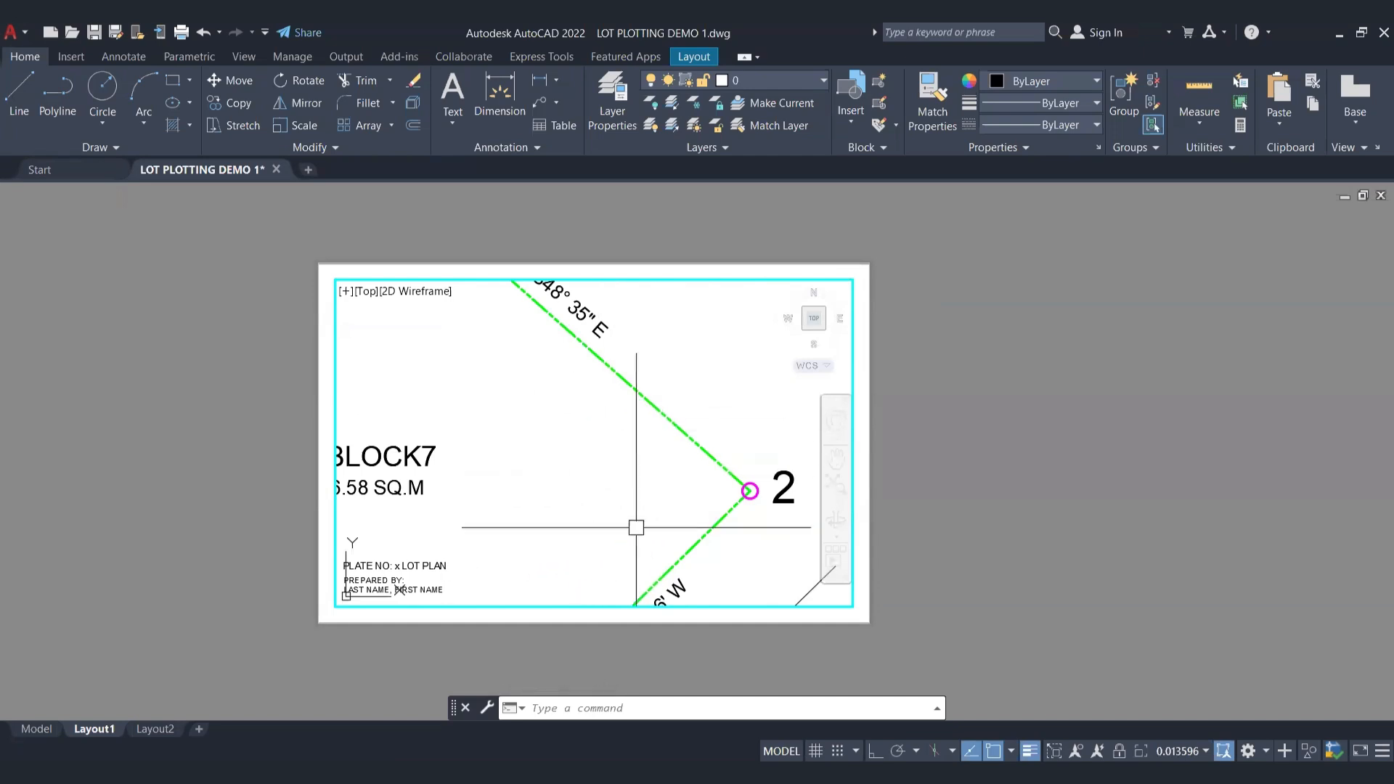
pyautogui.click(601, 486)
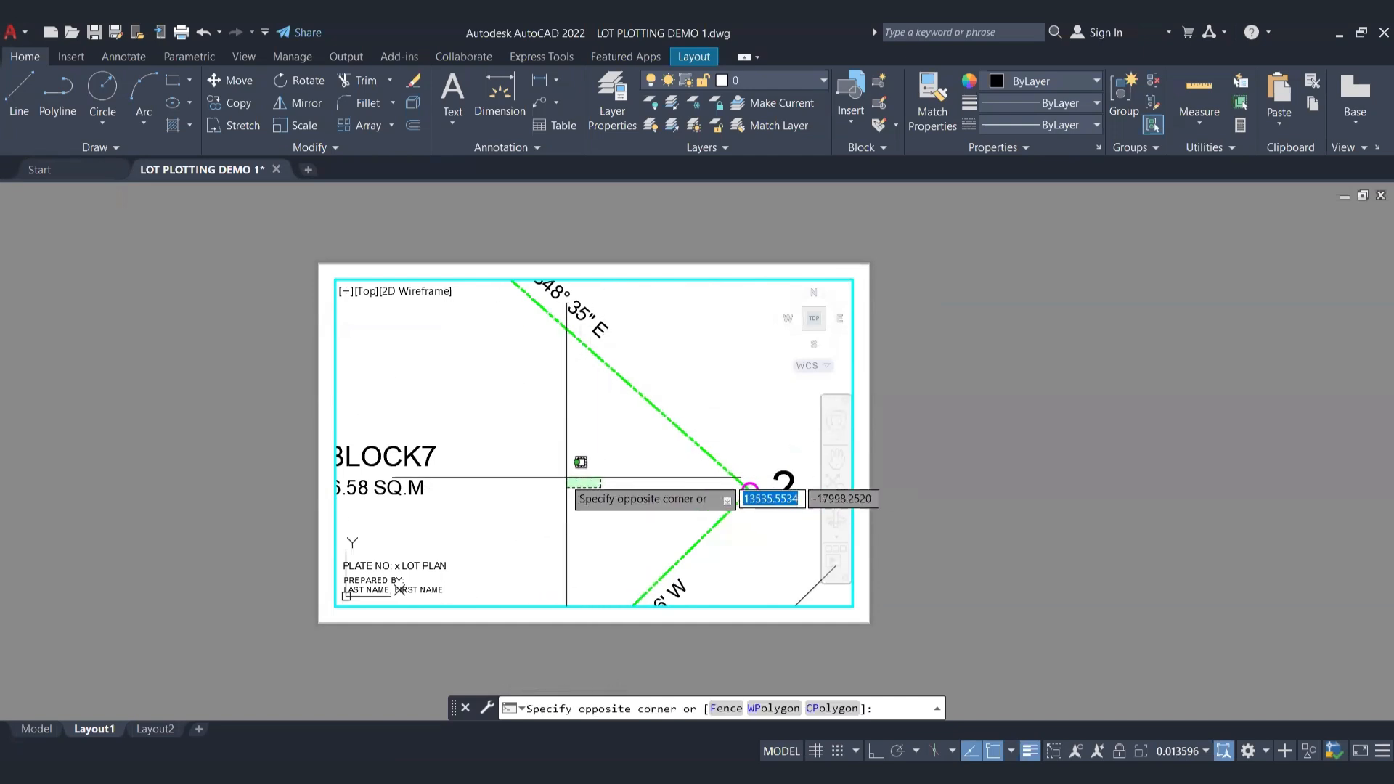
pyautogui.press('Escape')
pyautogui.doubleClick(1009, 413)
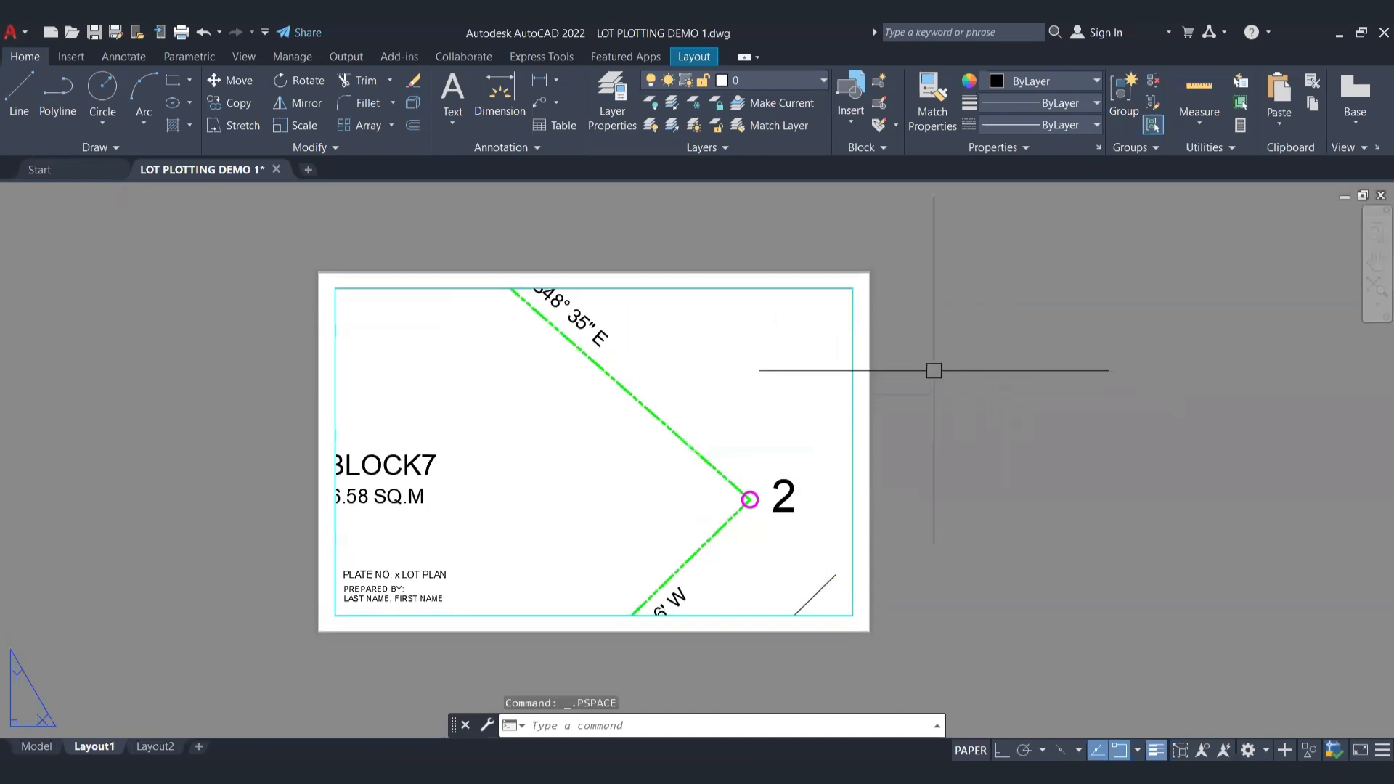
pyautogui.doubleClick(598, 436)
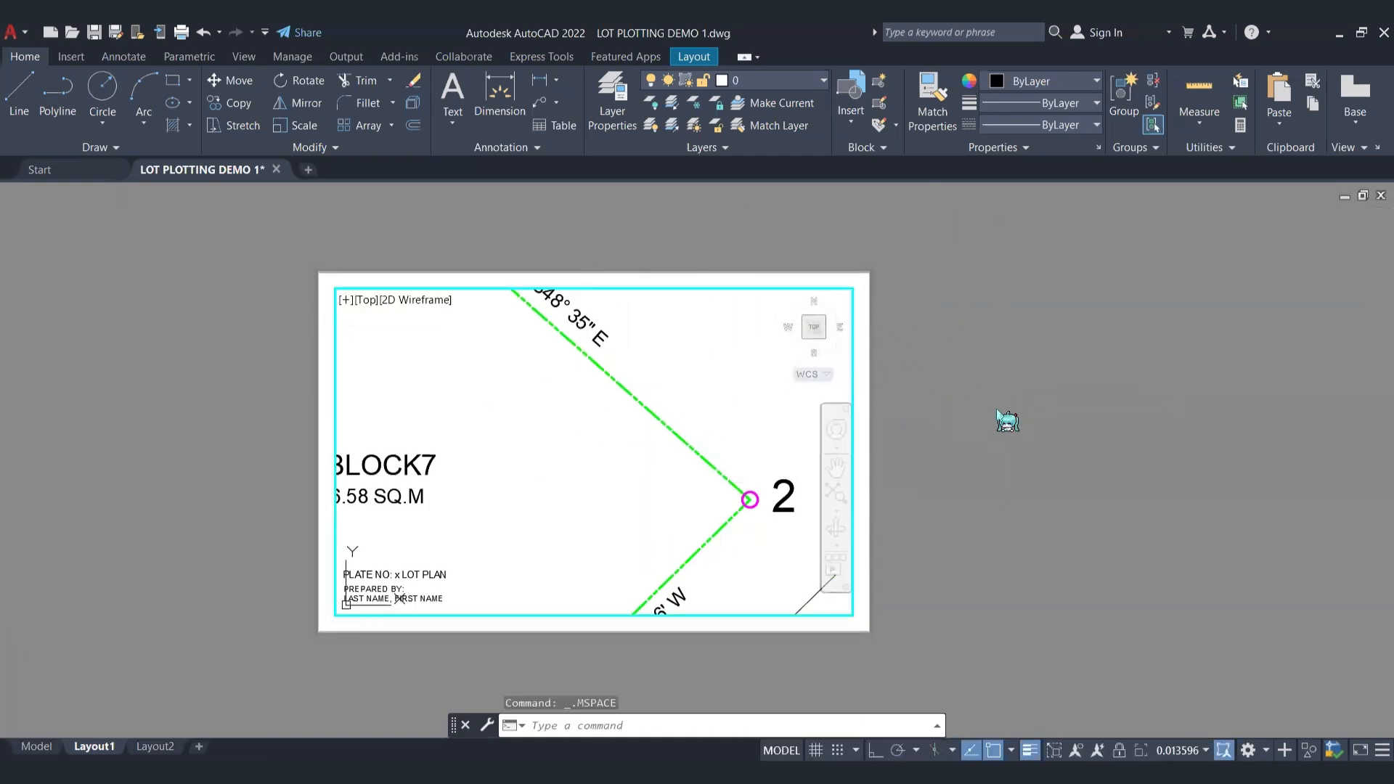
pyautogui.doubleClick(1015, 367)
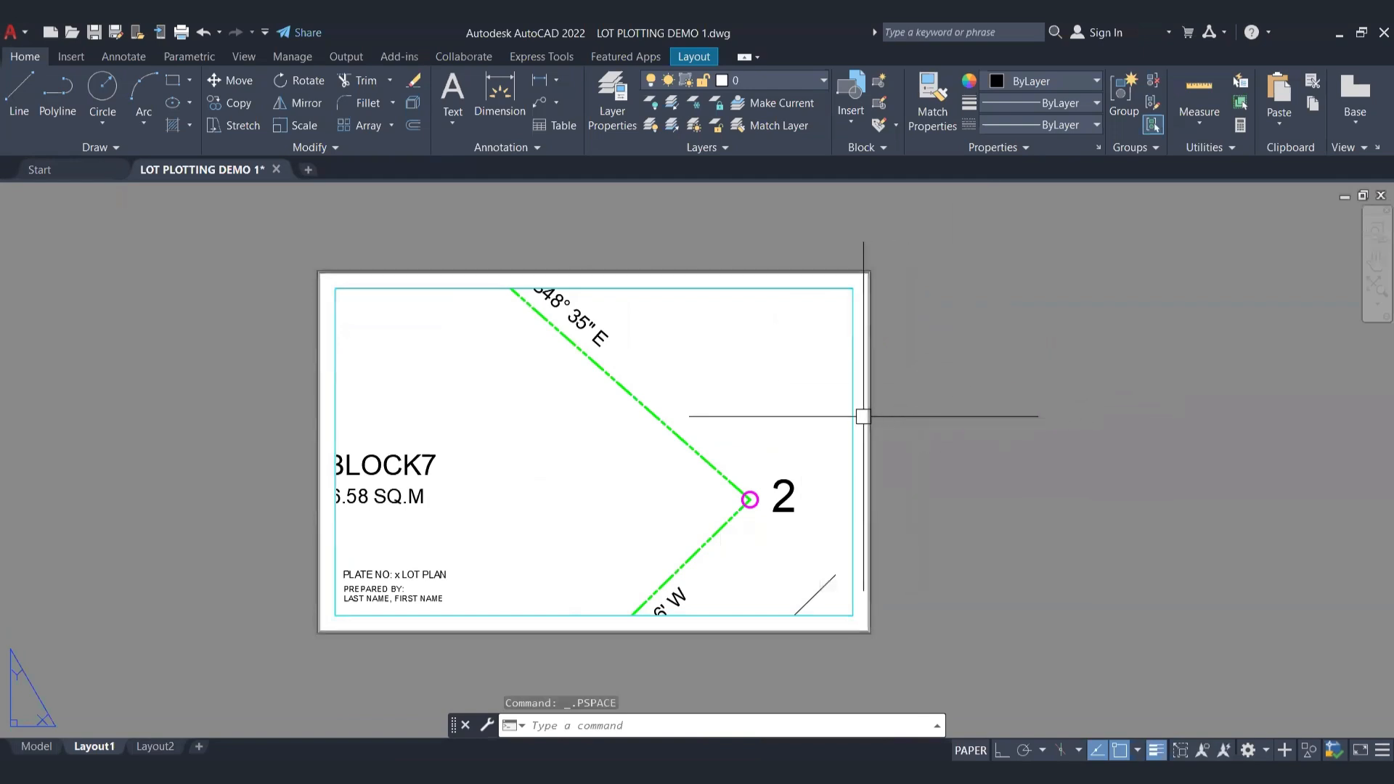
# Step: Try a 1:200 scale on the viewport and set it back to 1:300
pyautogui.click(853, 415)
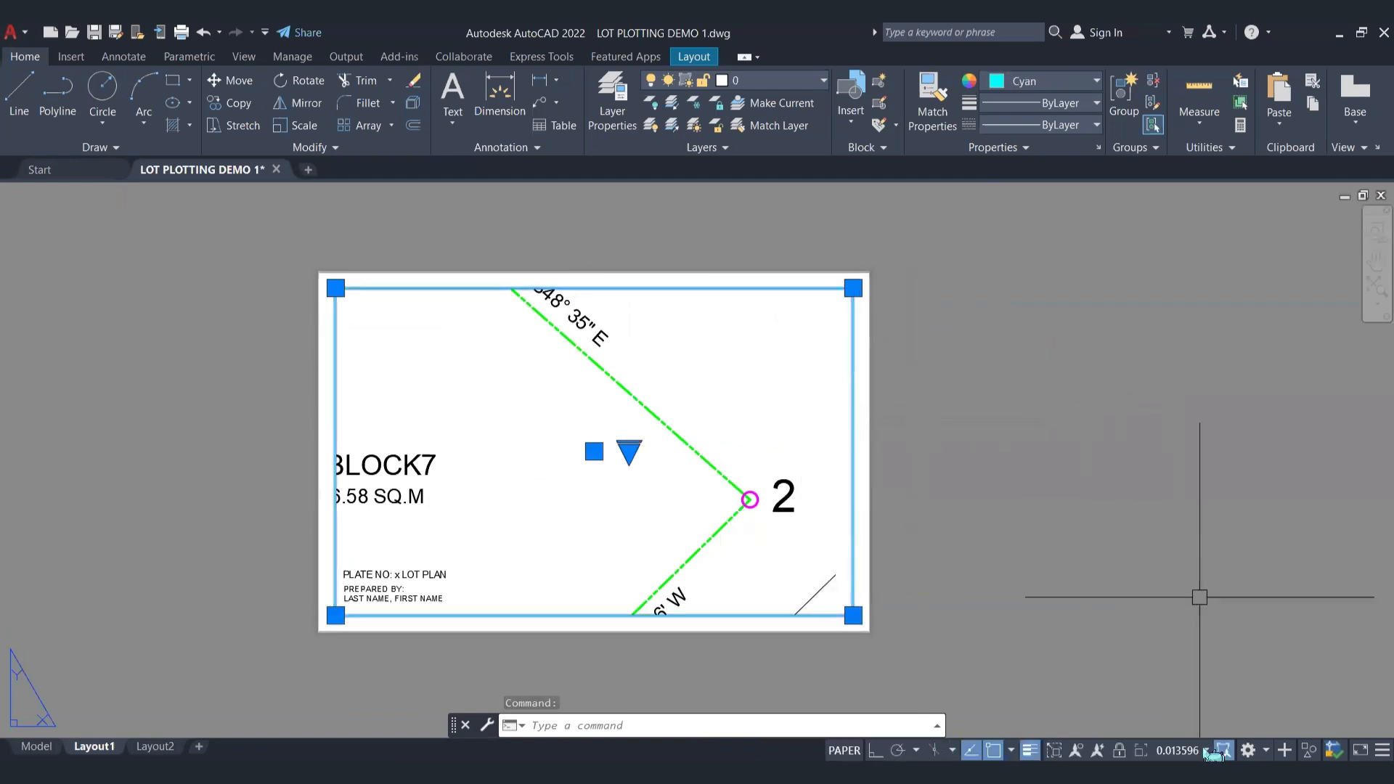
pyautogui.click(1211, 752)
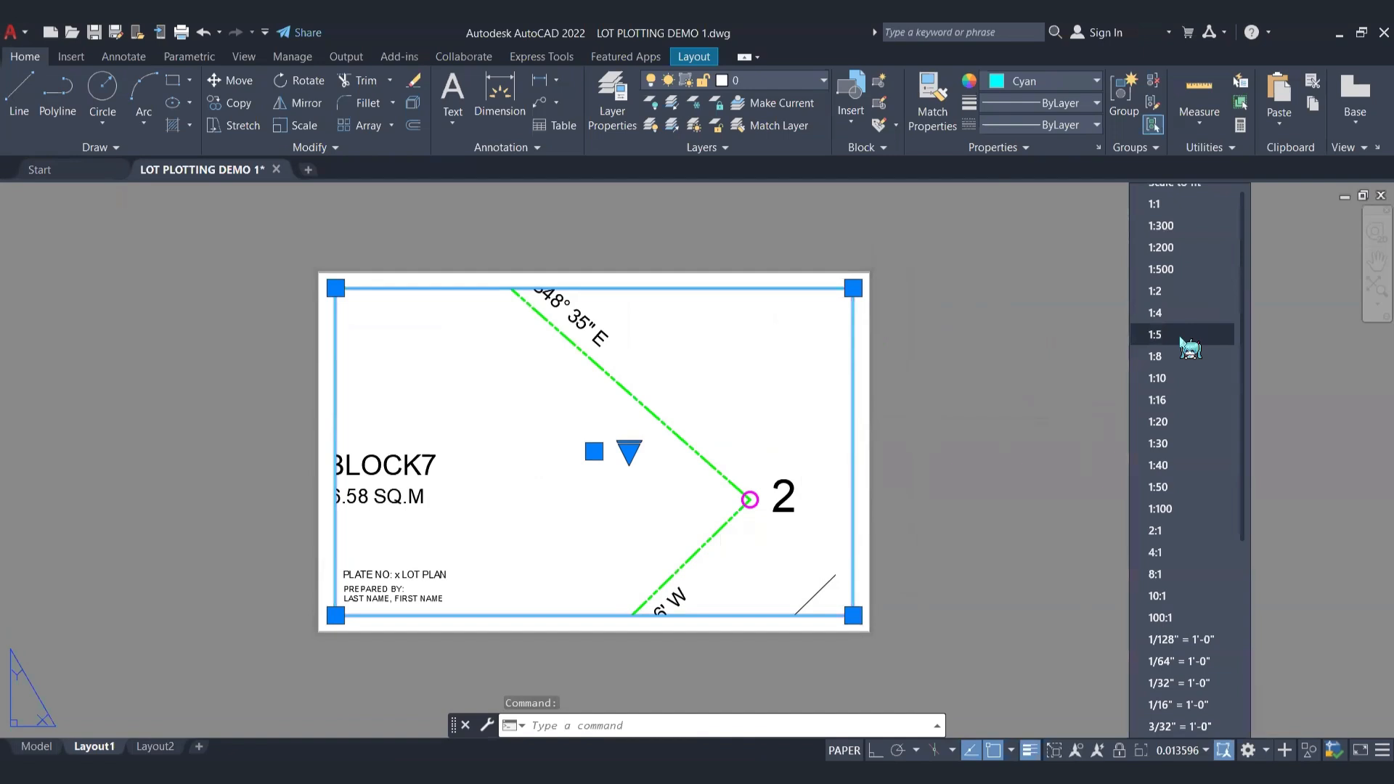
pyautogui.click(1185, 251)
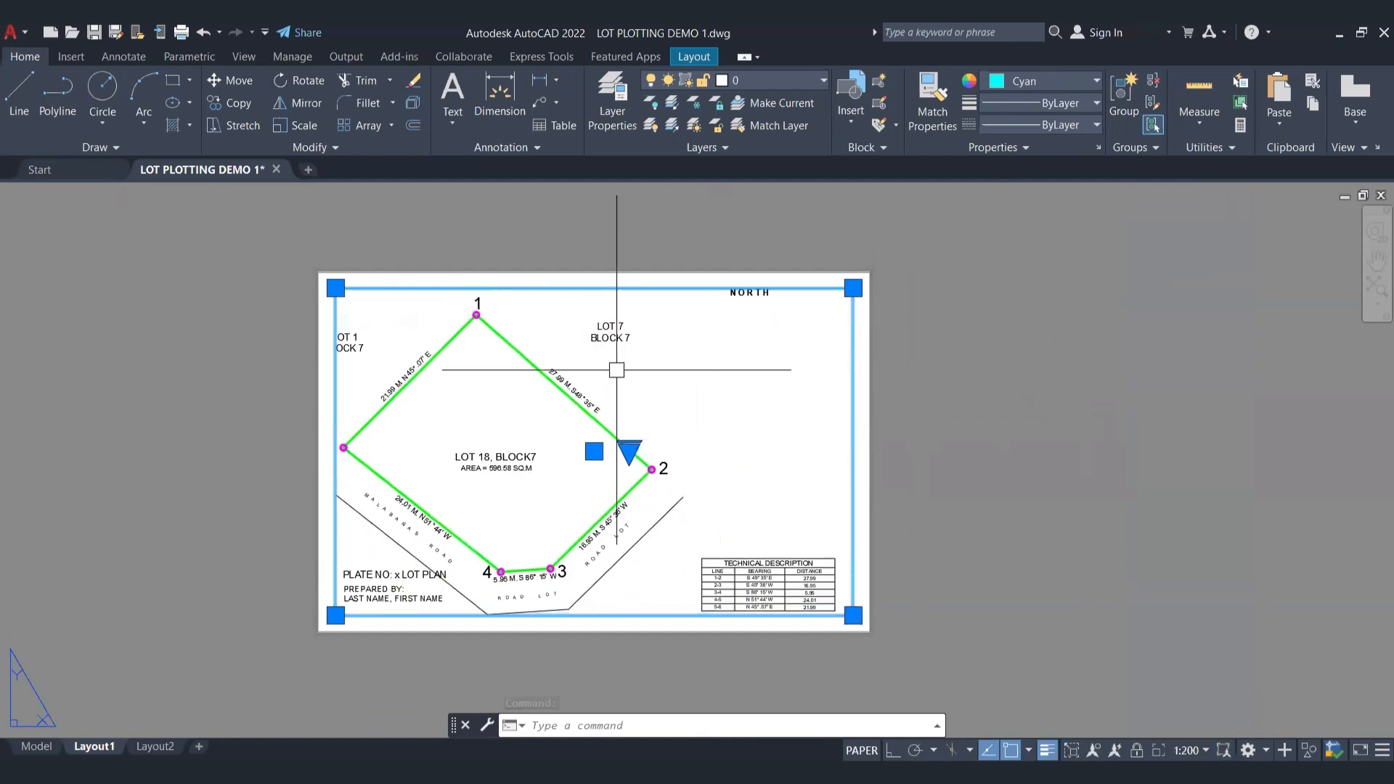
pyautogui.click(1191, 751)
pyautogui.click(1185, 227)
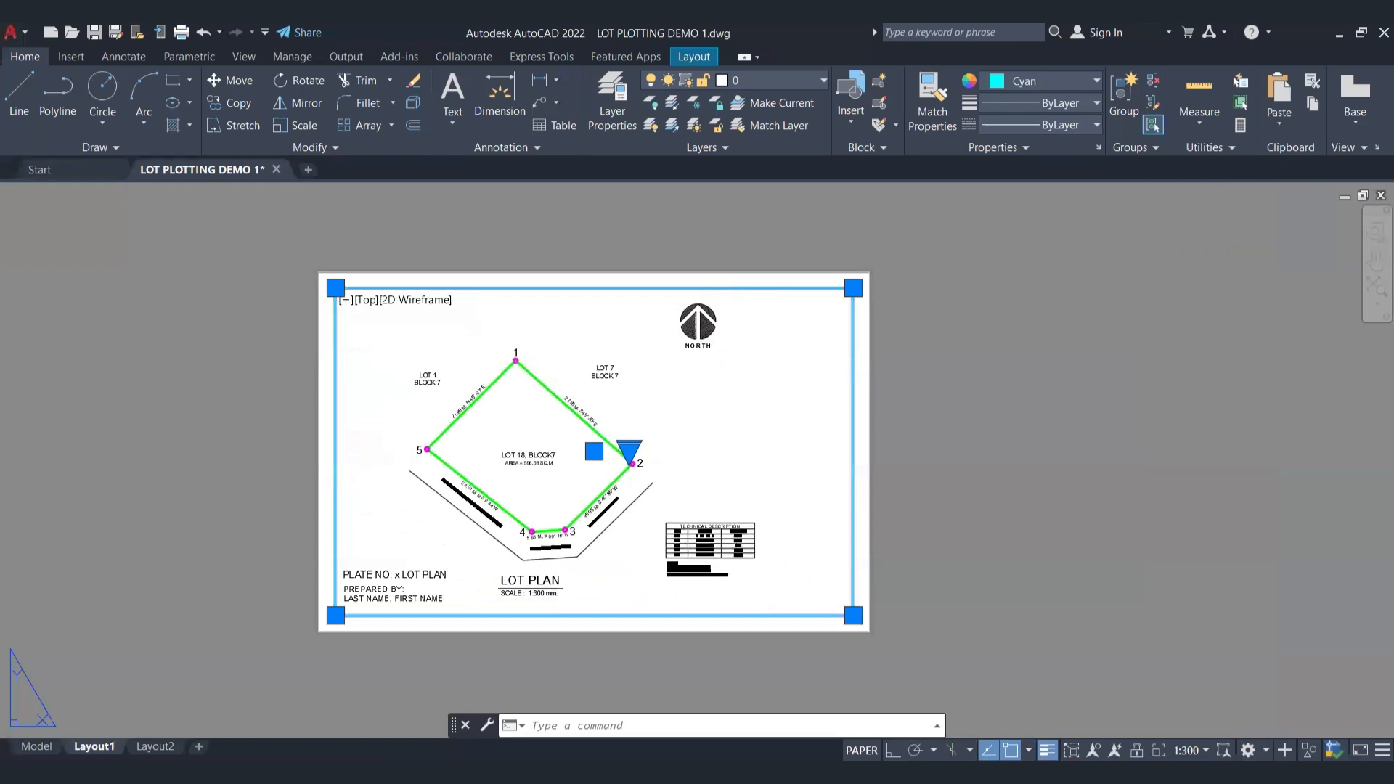
# Step: Reposition the plan inside the viewport so it sits centred within the border, and return to paper space
pyautogui.doubleClick(656, 405)
pyautogui.moveTo(658, 406); pyautogui.dragTo(702, 409, button='middle')
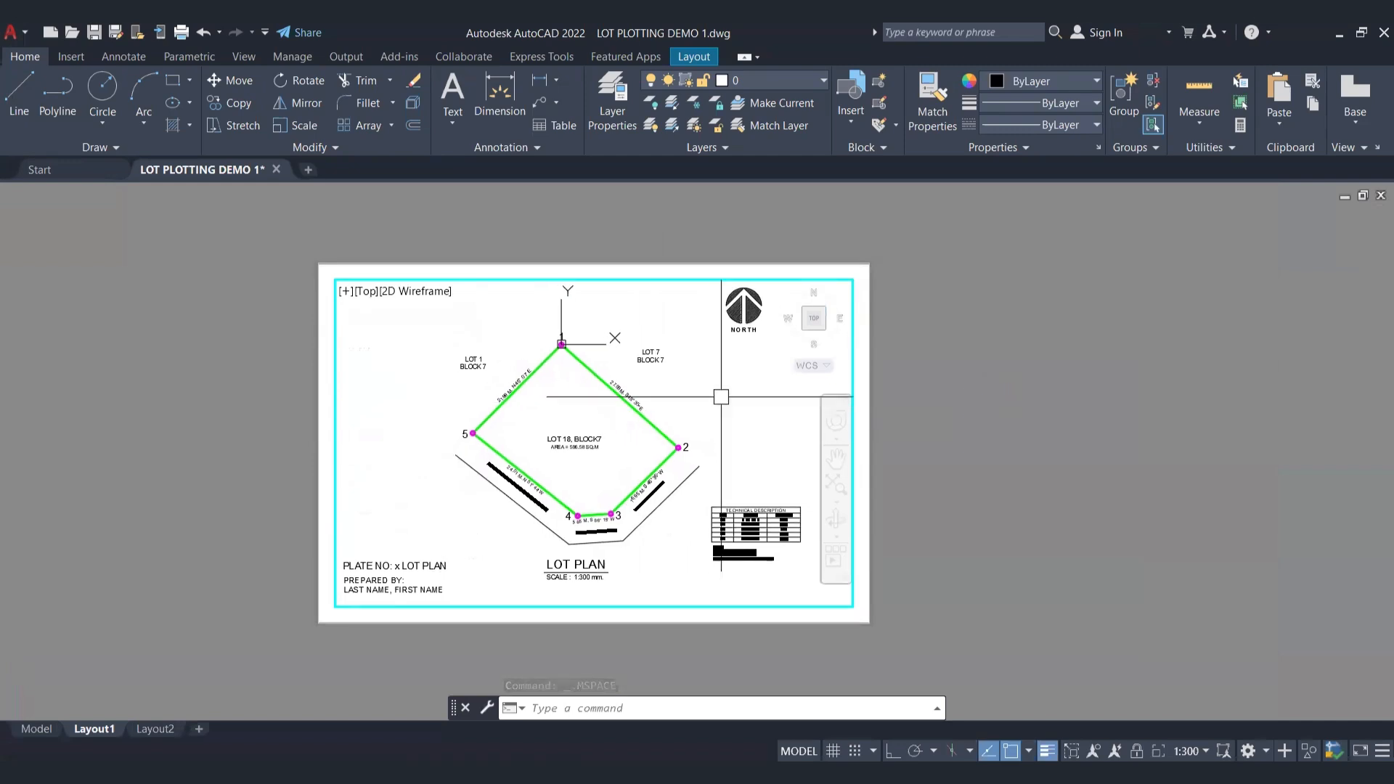
pyautogui.doubleClick(1053, 479)
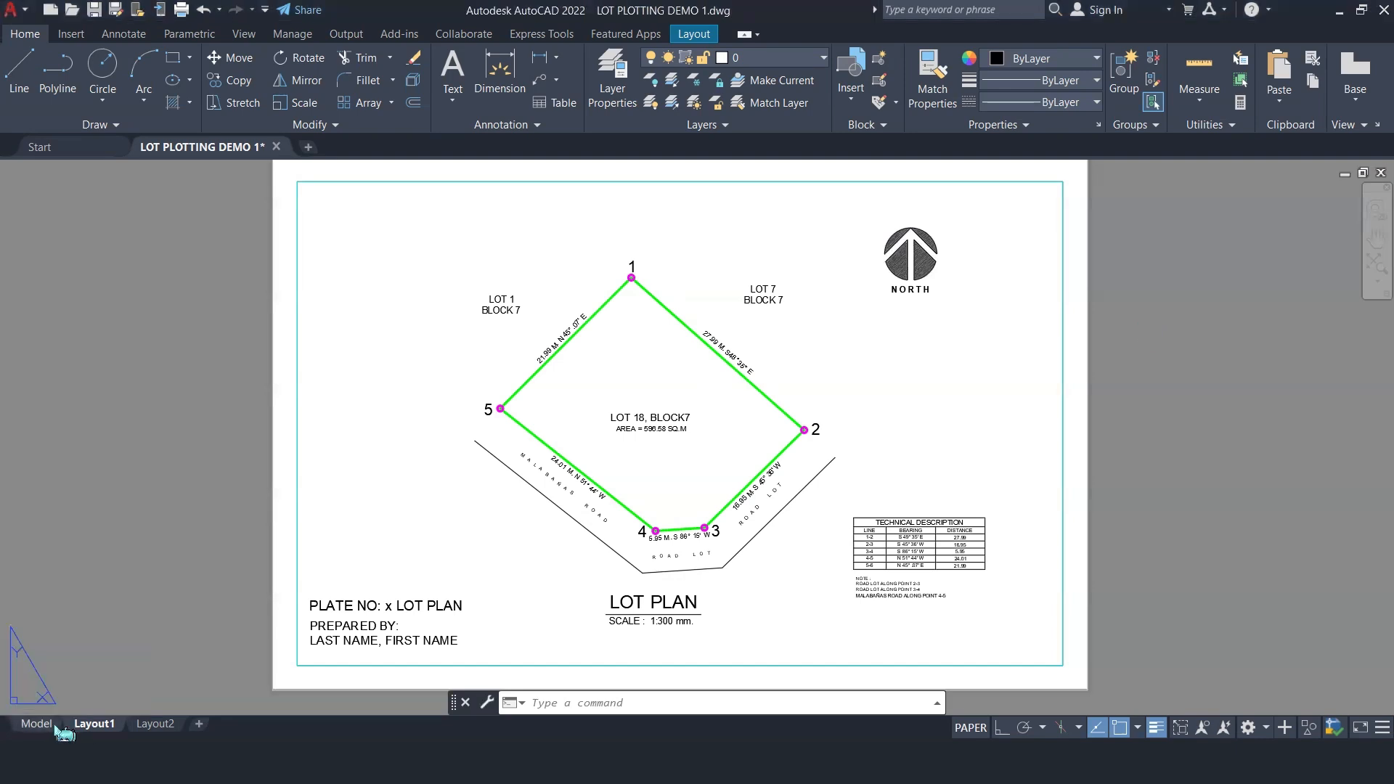
pyautogui.click(57, 726)
pyautogui.click(94, 724)
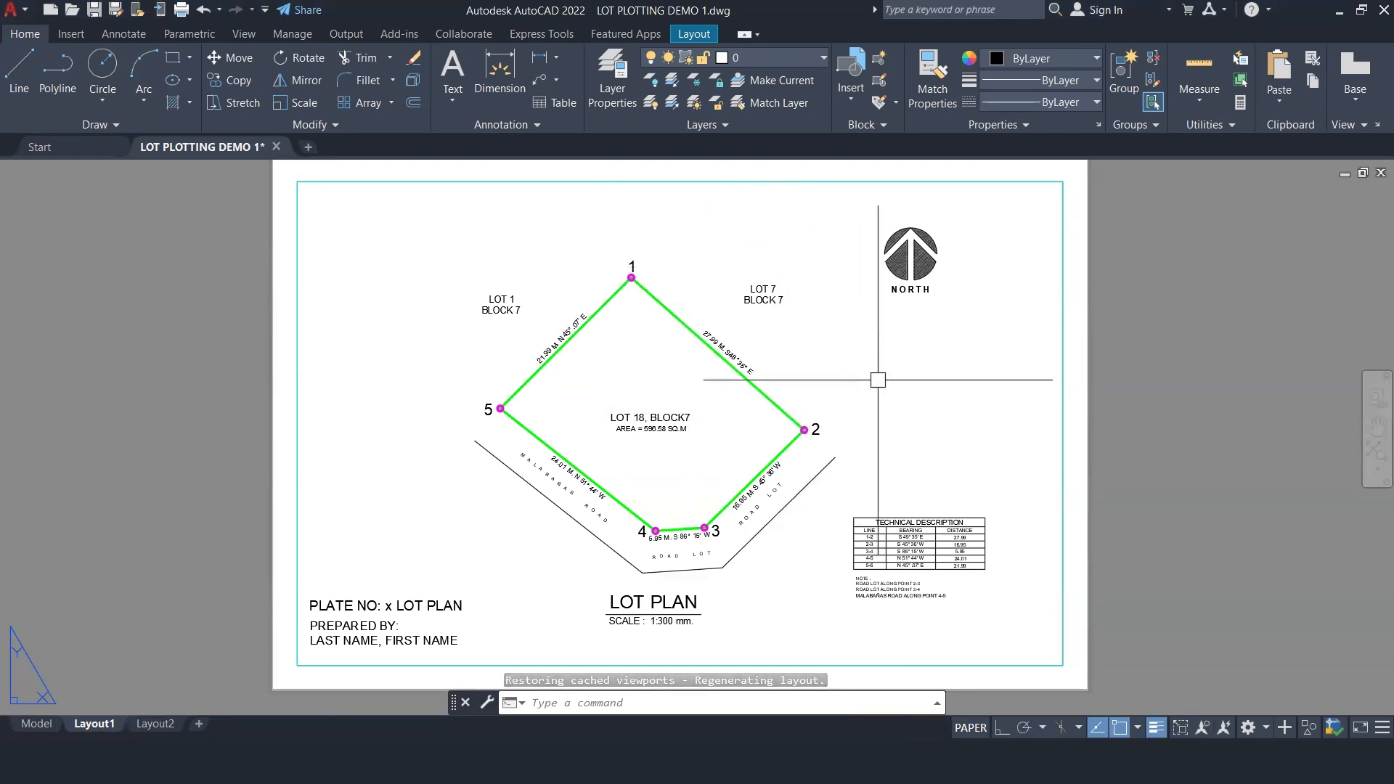
# Step: Inside the viewport, try a linetype scale of 10 on the lot's boundary polyline, then settle on 20 and return to paper space
pyautogui.click(855, 380)
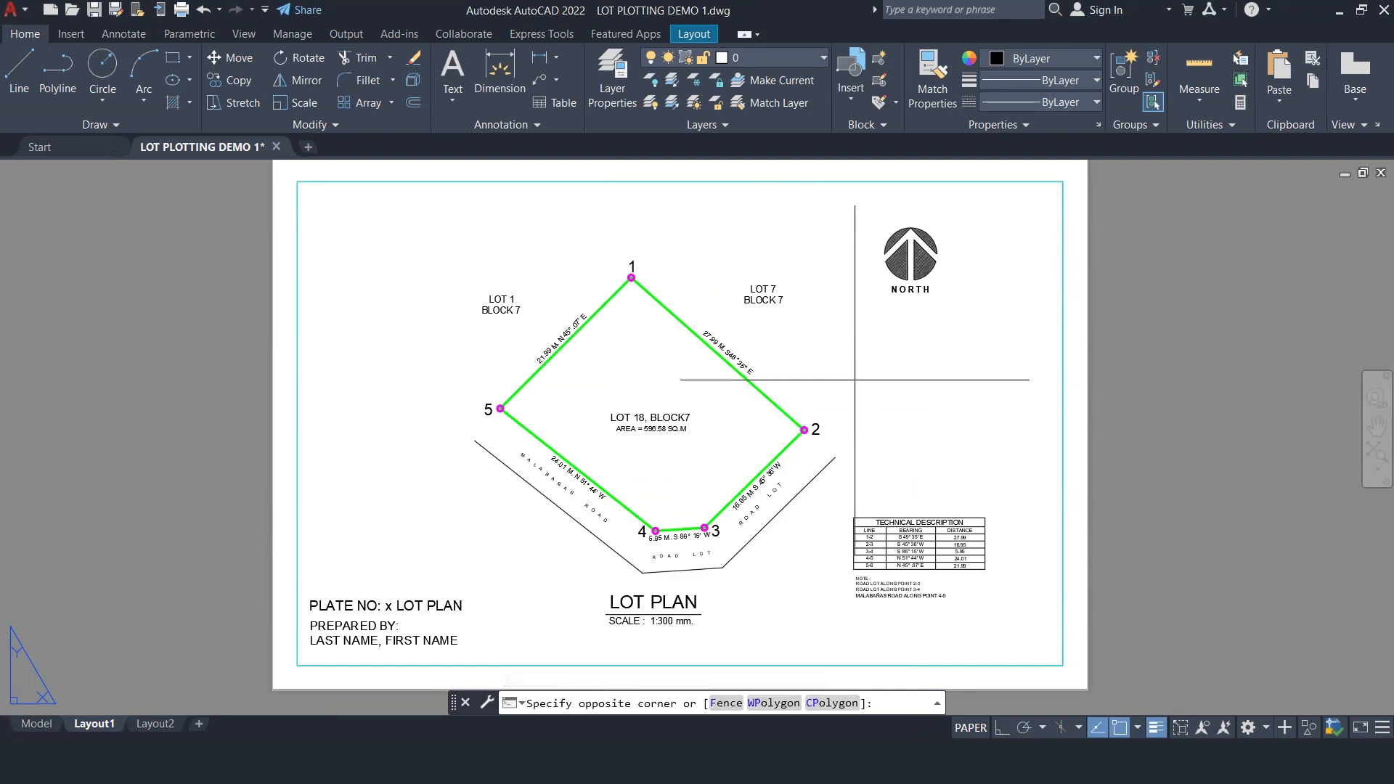
pyautogui.doubleClick(855, 380)
pyautogui.click(752, 382)
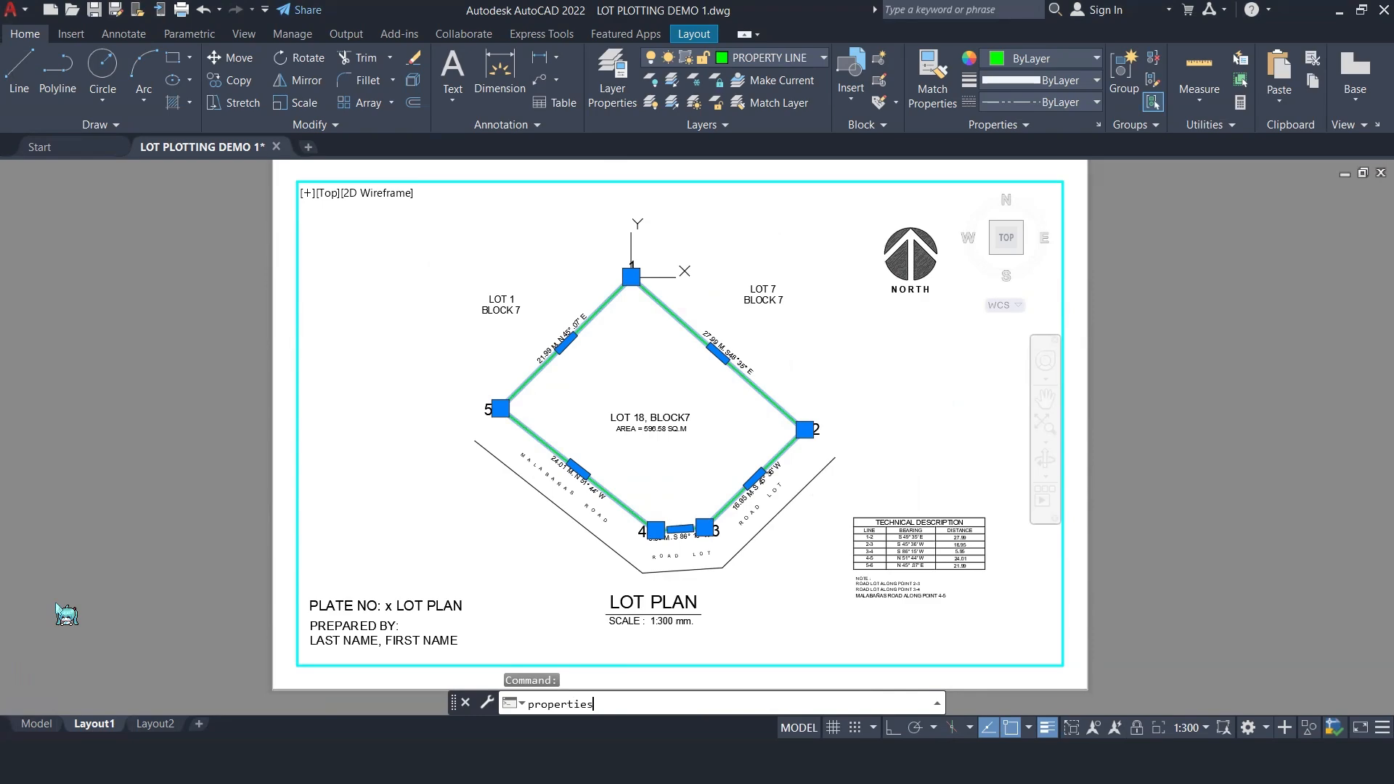
pyautogui.press('Return')
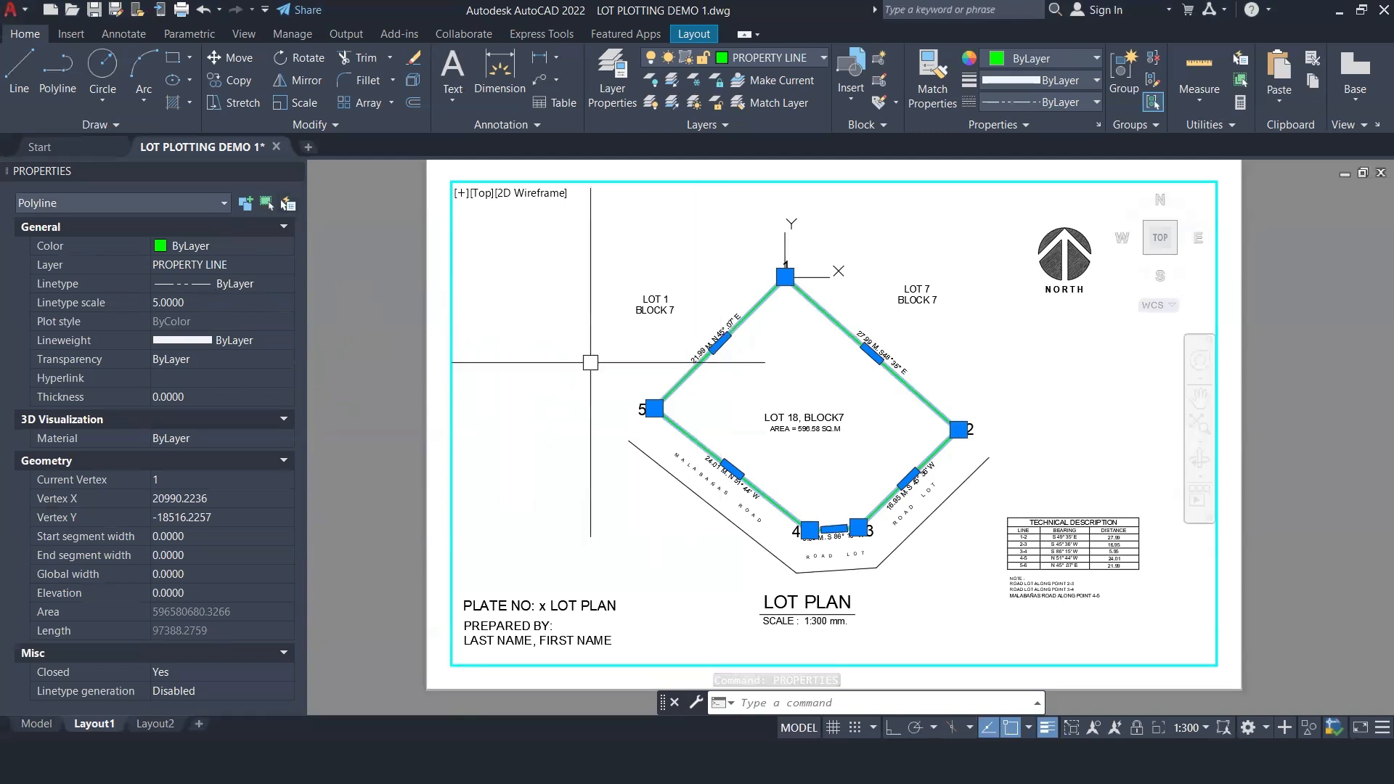
pyautogui.click(218, 303)
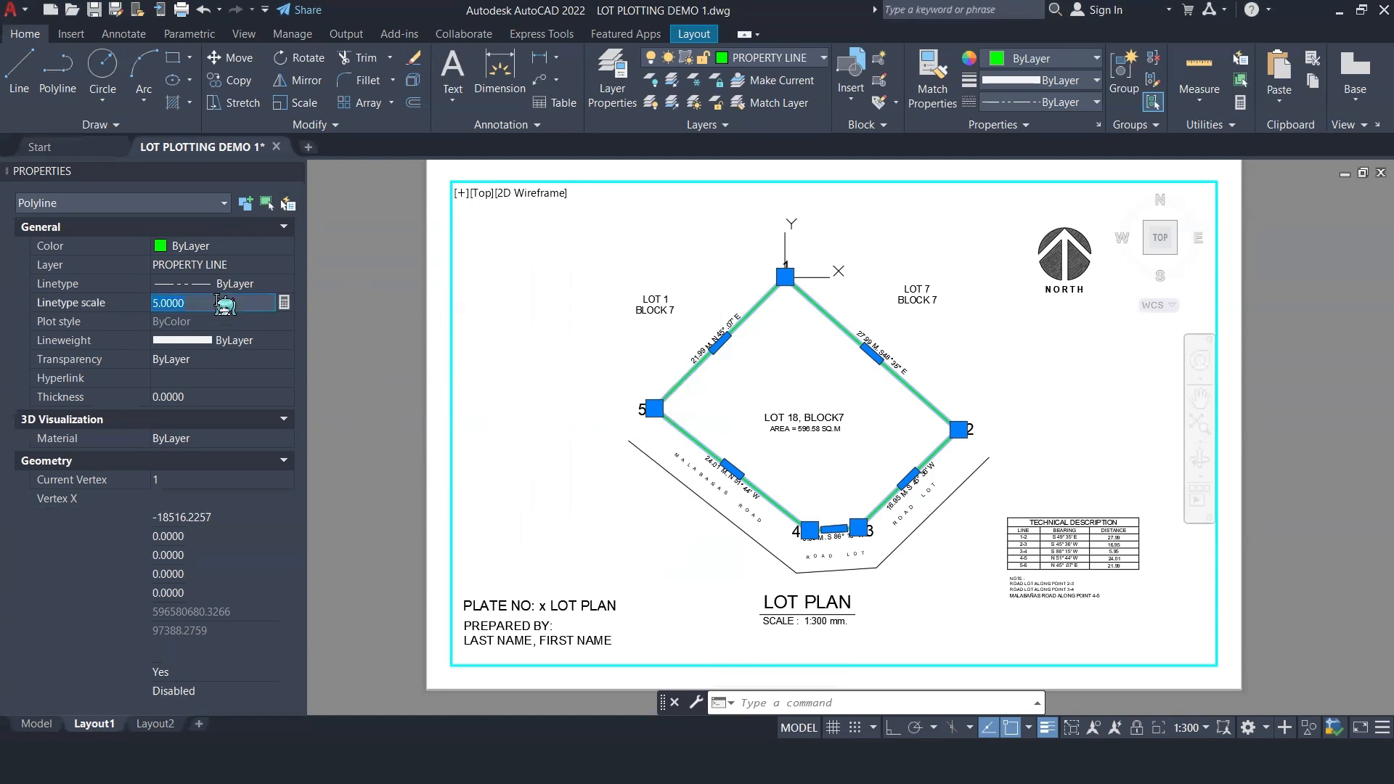
pyautogui.write('10')
pyautogui.press('Return')
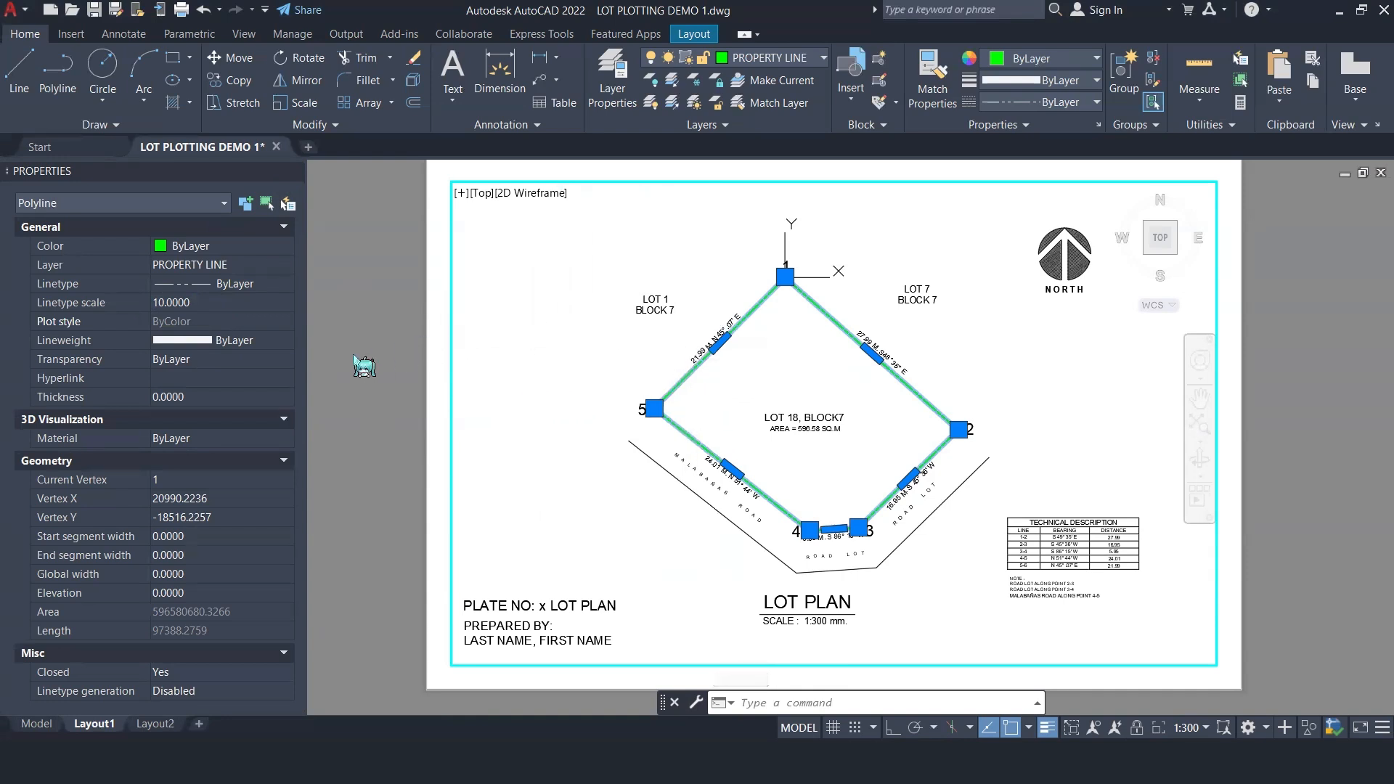
pyautogui.click(205, 304)
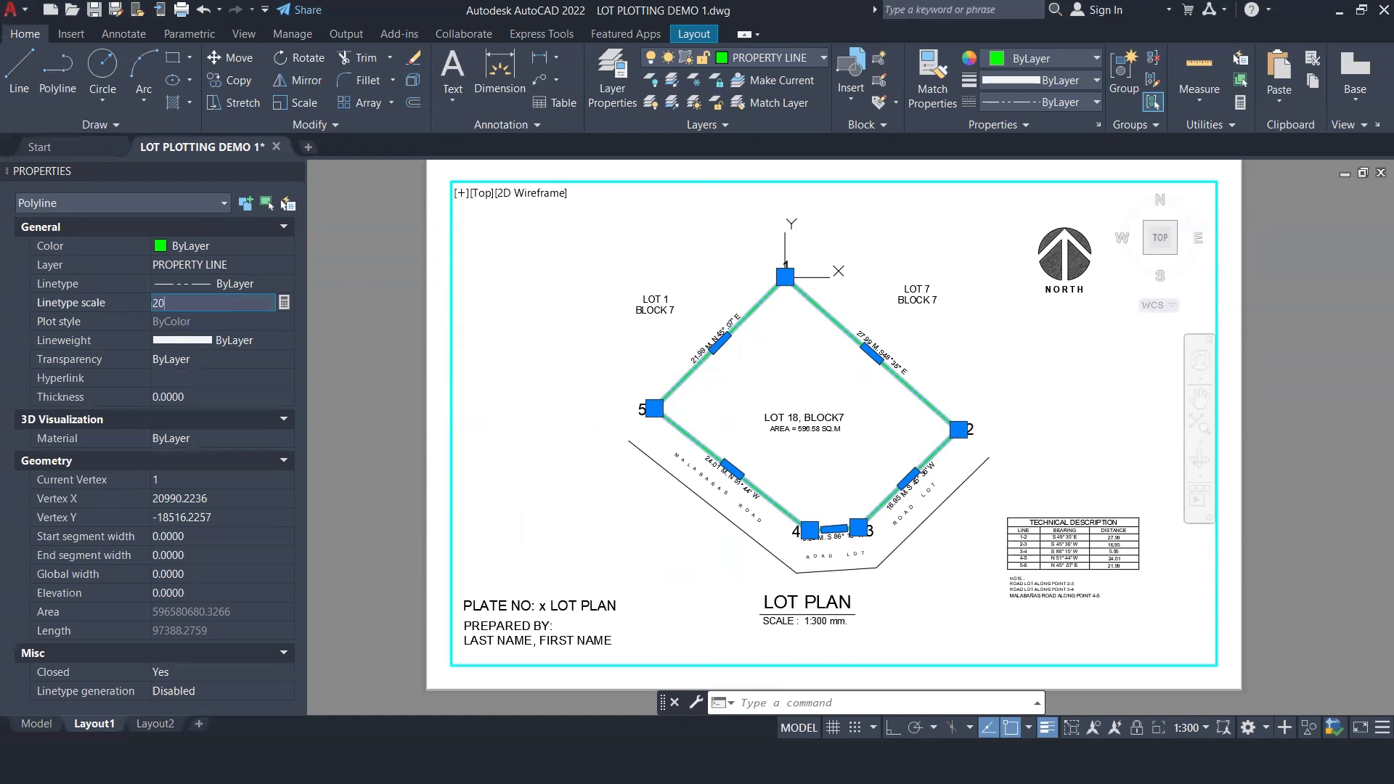
pyautogui.press('Return')
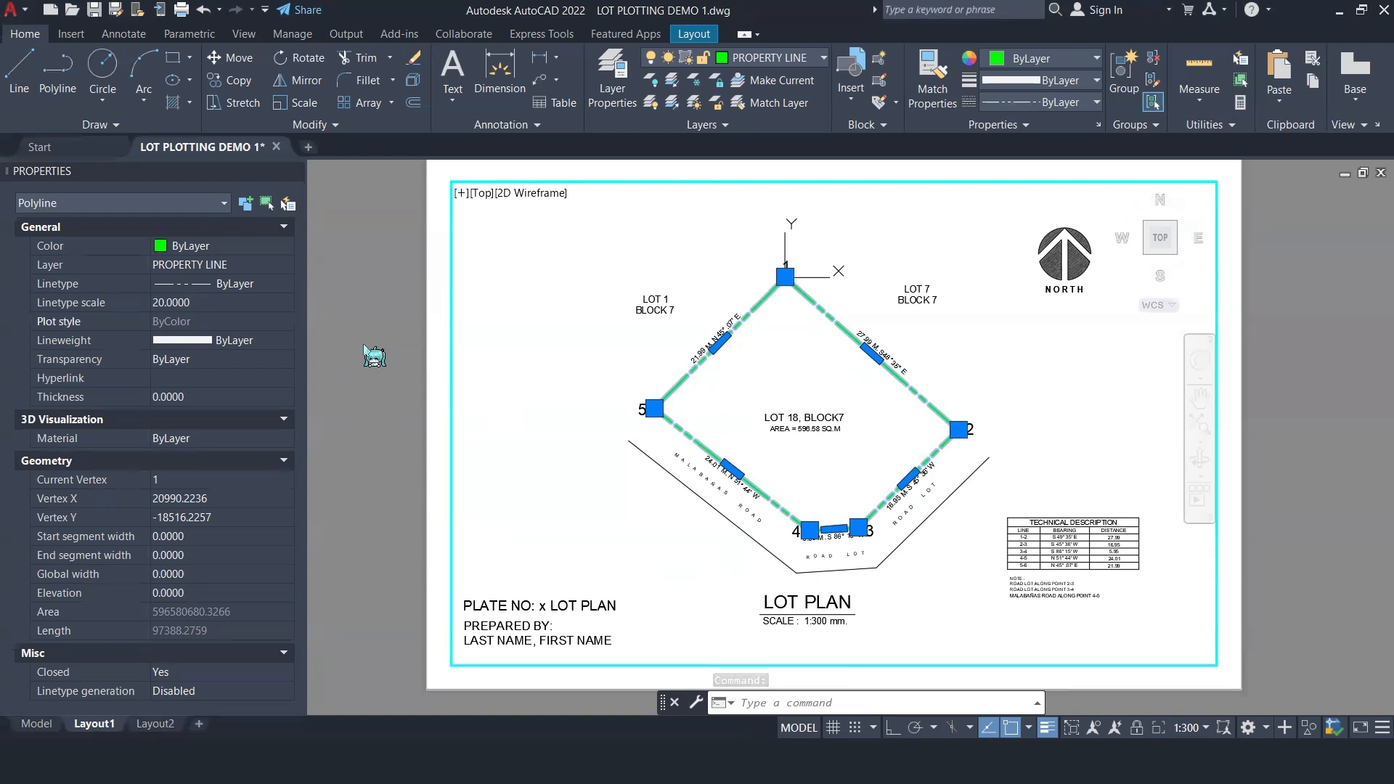
pyautogui.doubleClick(352, 299)
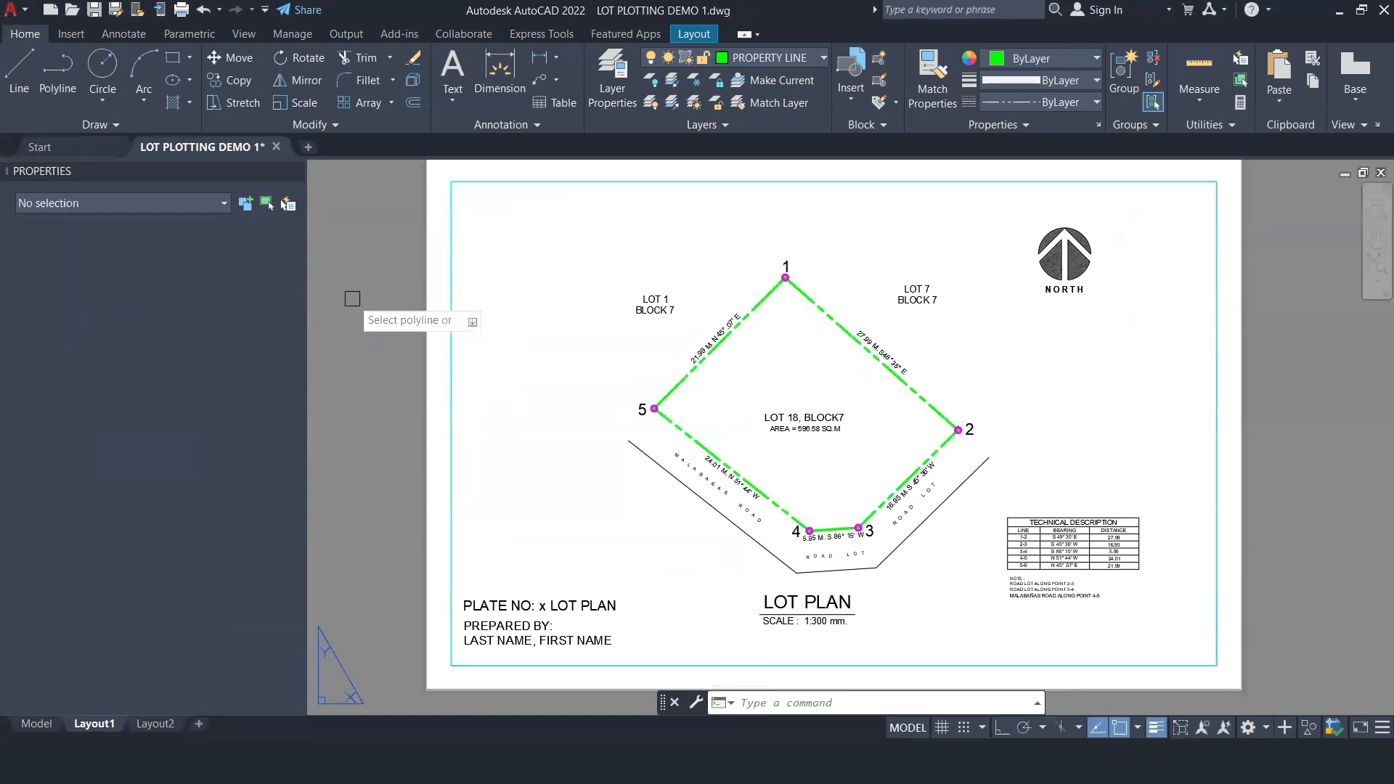
# Step: Close the Properties palette while keeping the drawing open
pyautogui.click(277, 146)
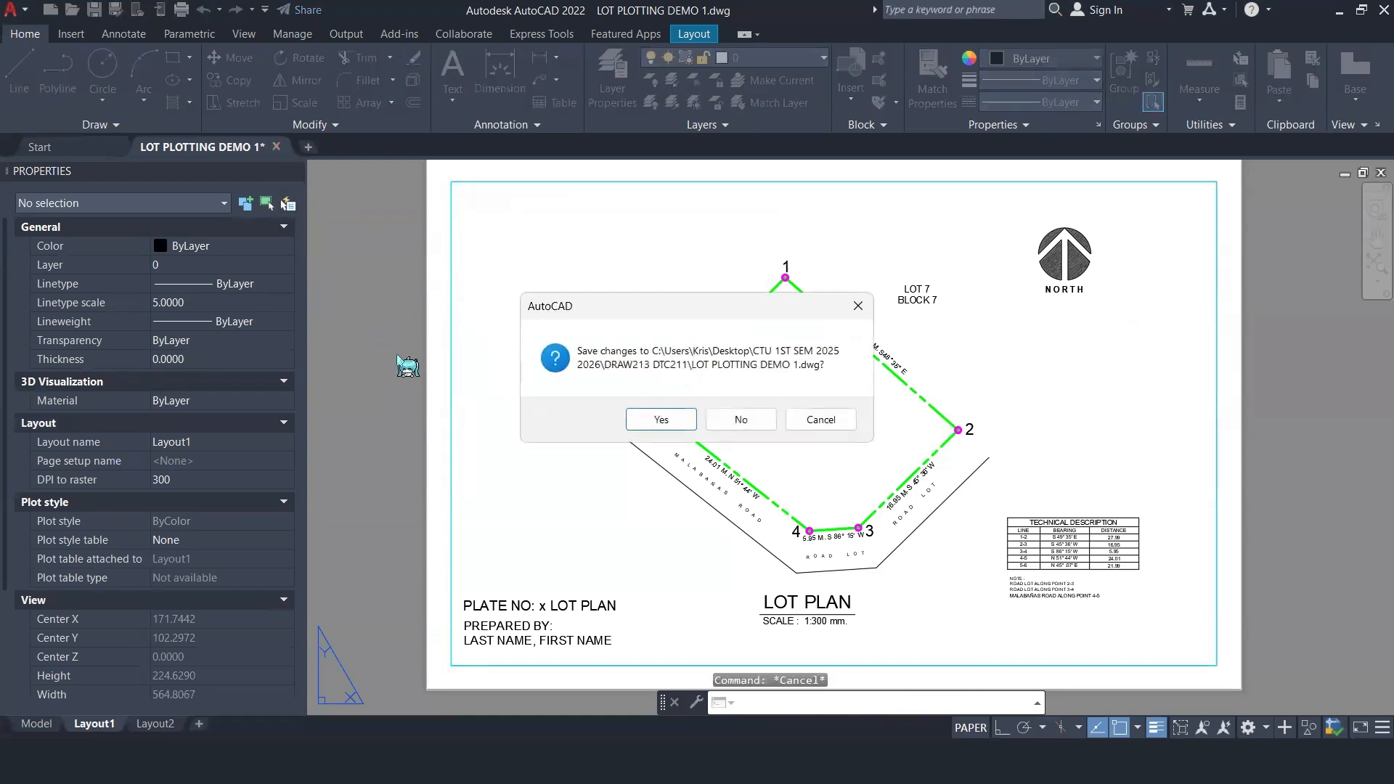
pyautogui.click(824, 421)
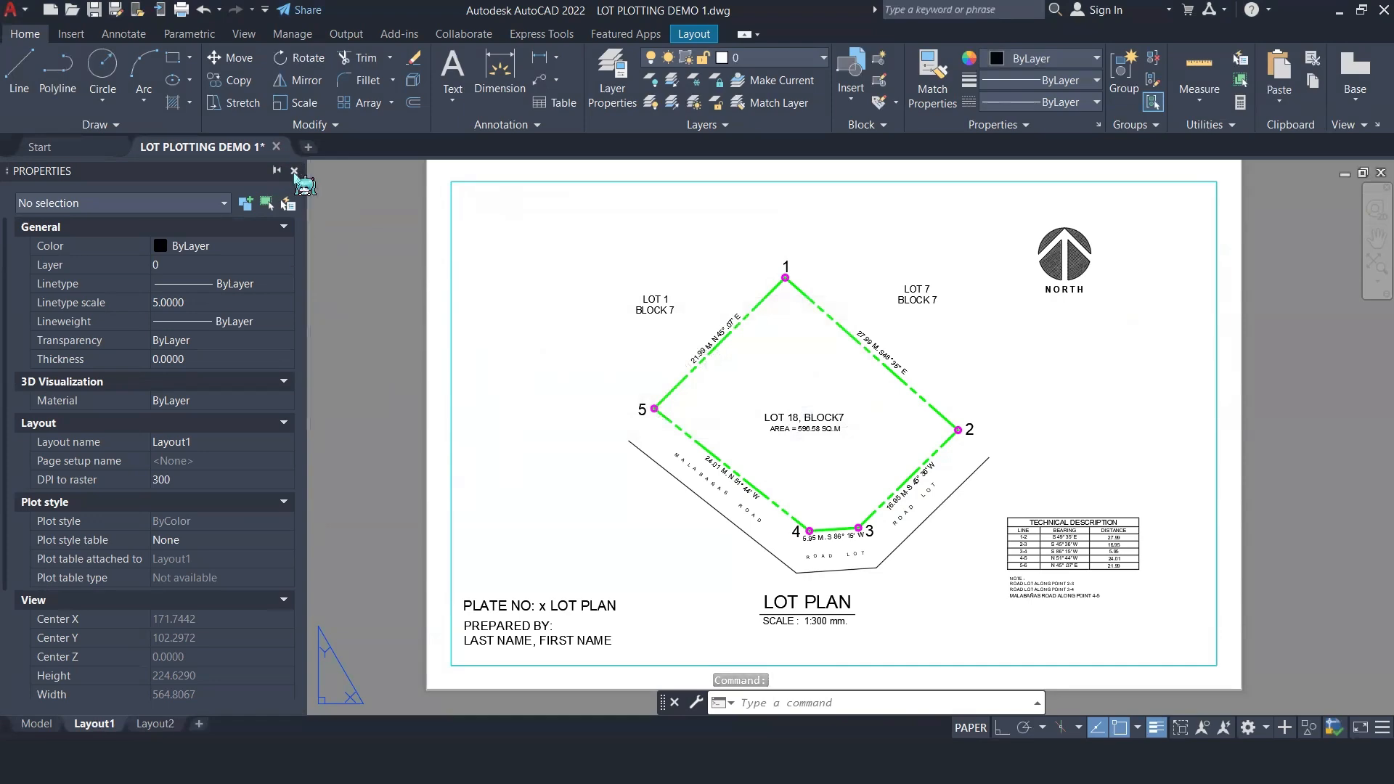
pyautogui.click(293, 170)
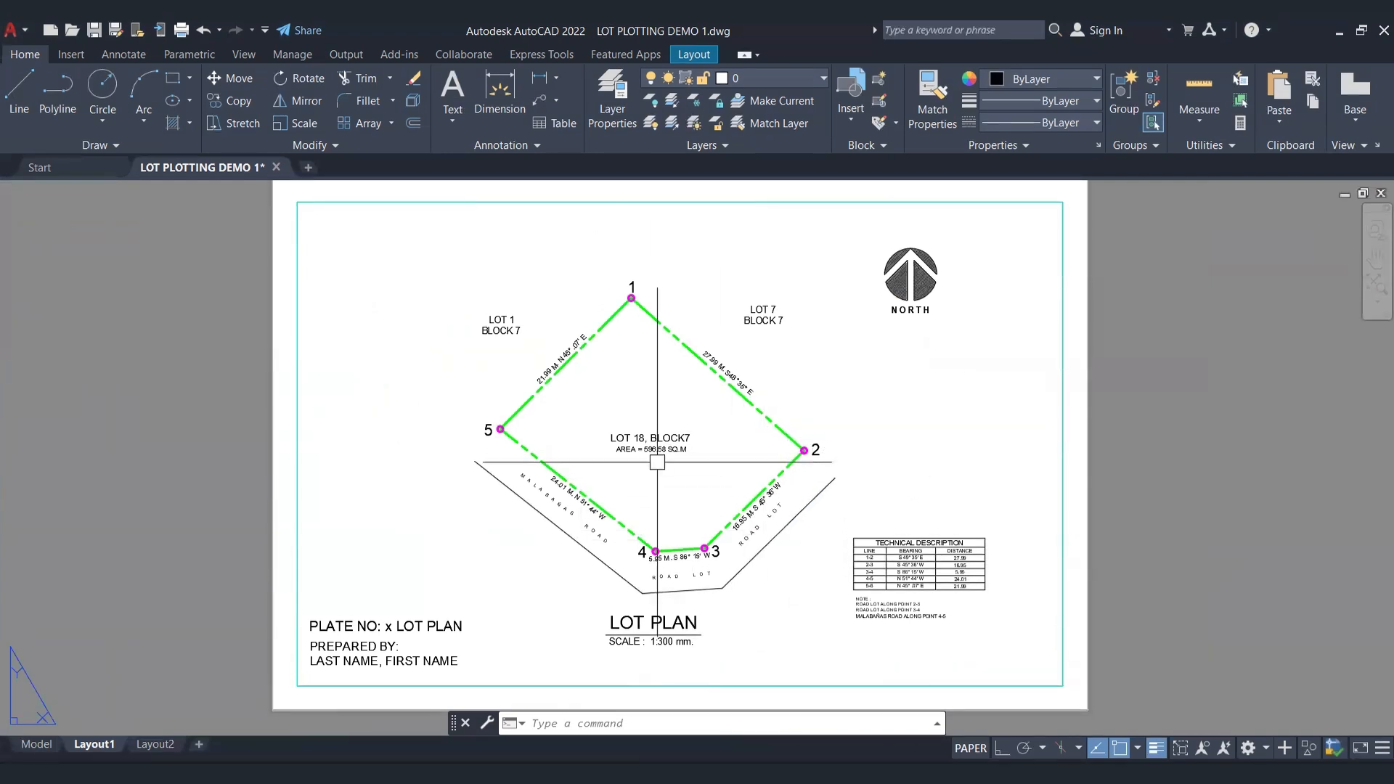
# Step: Open the plot settings for Layout1 as a single sheet and preview the plot
pyautogui.hotkey('ctrl', 'p')
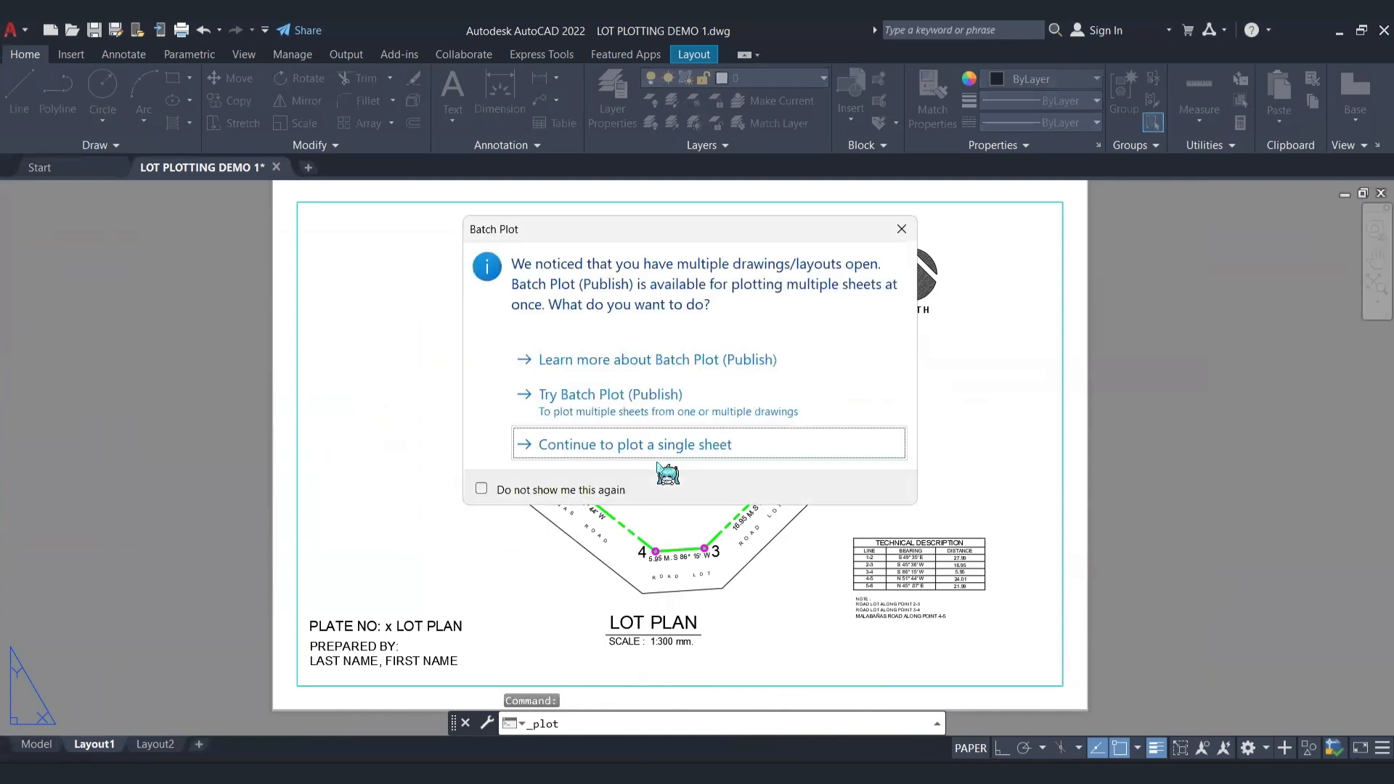
pyautogui.press('Return')
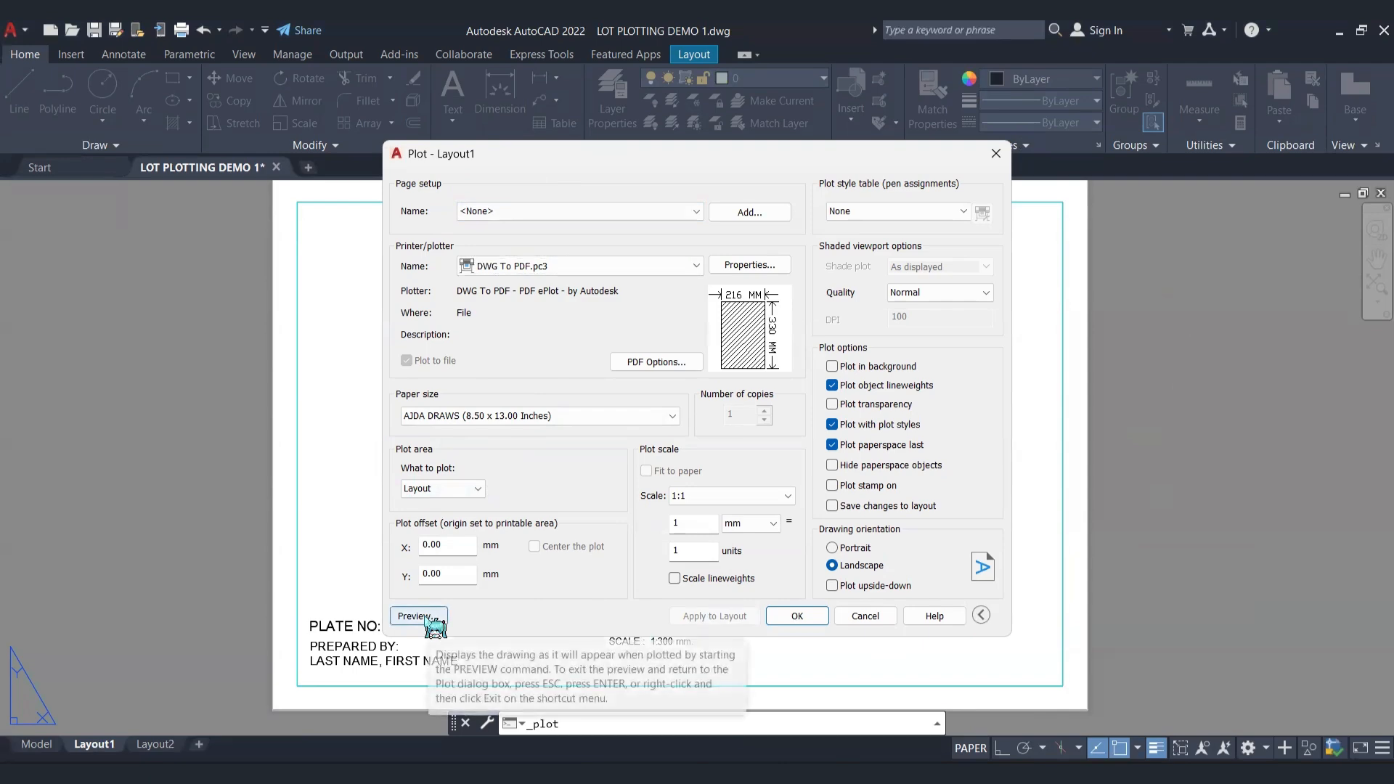
pyautogui.click(433, 619)
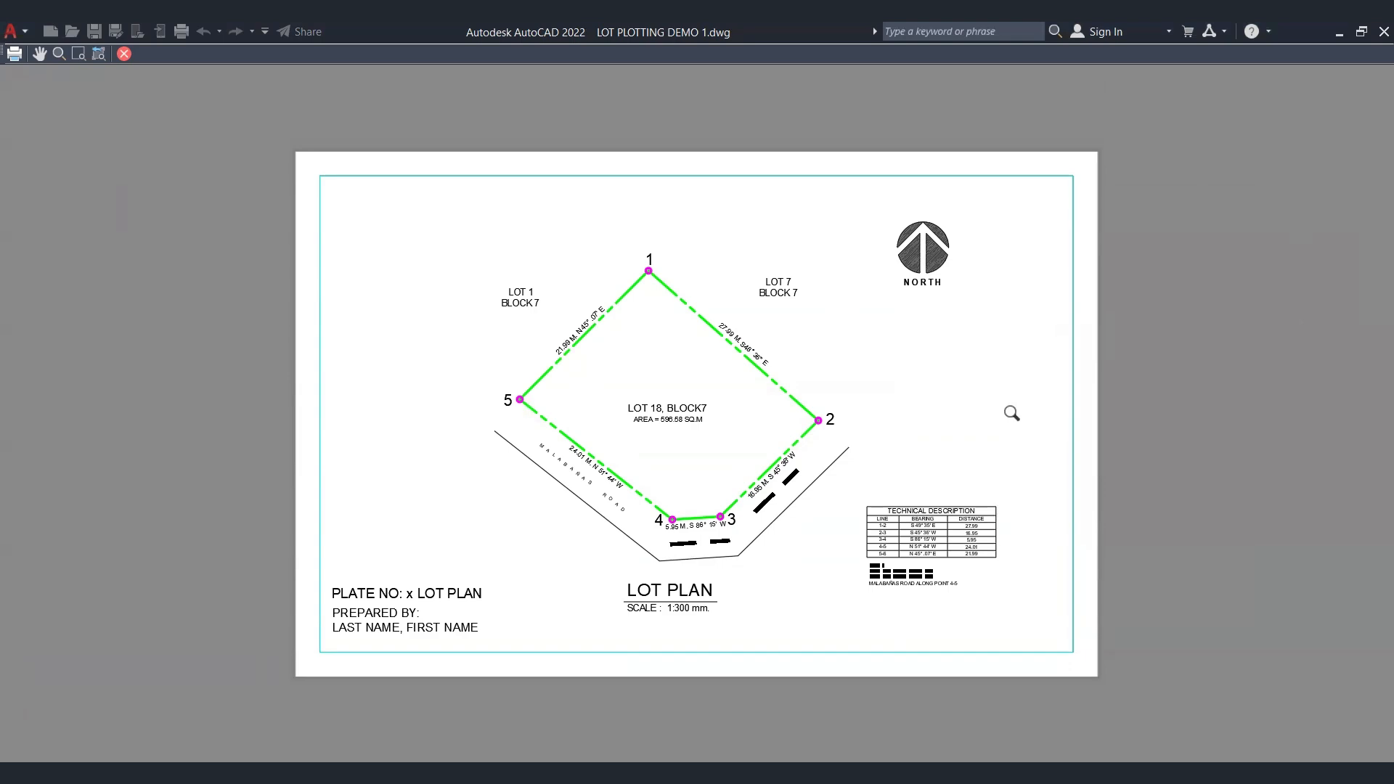
pyautogui.press('Escape')
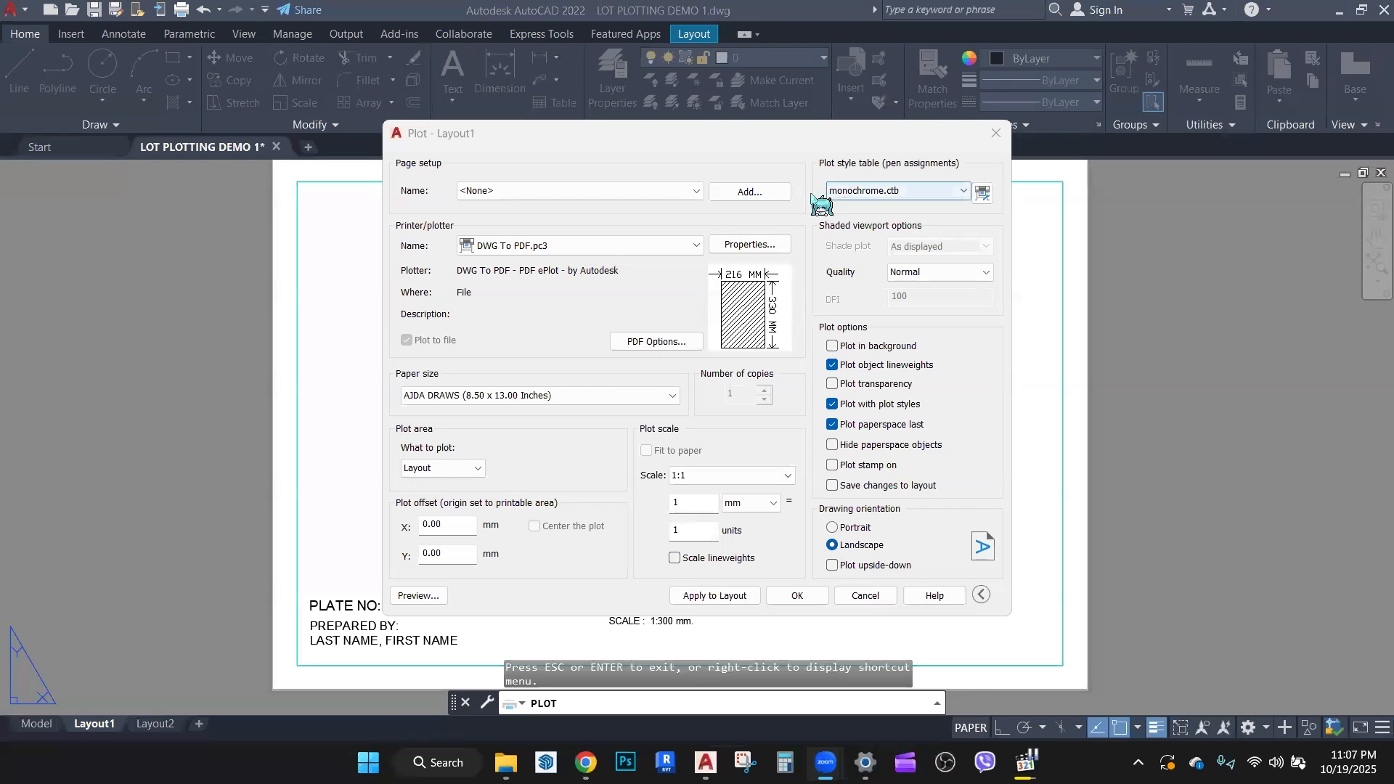
# Step: Assign the monochrome.ctb plot style table and apply the plot settings to the layout
pyautogui.click(925, 194)
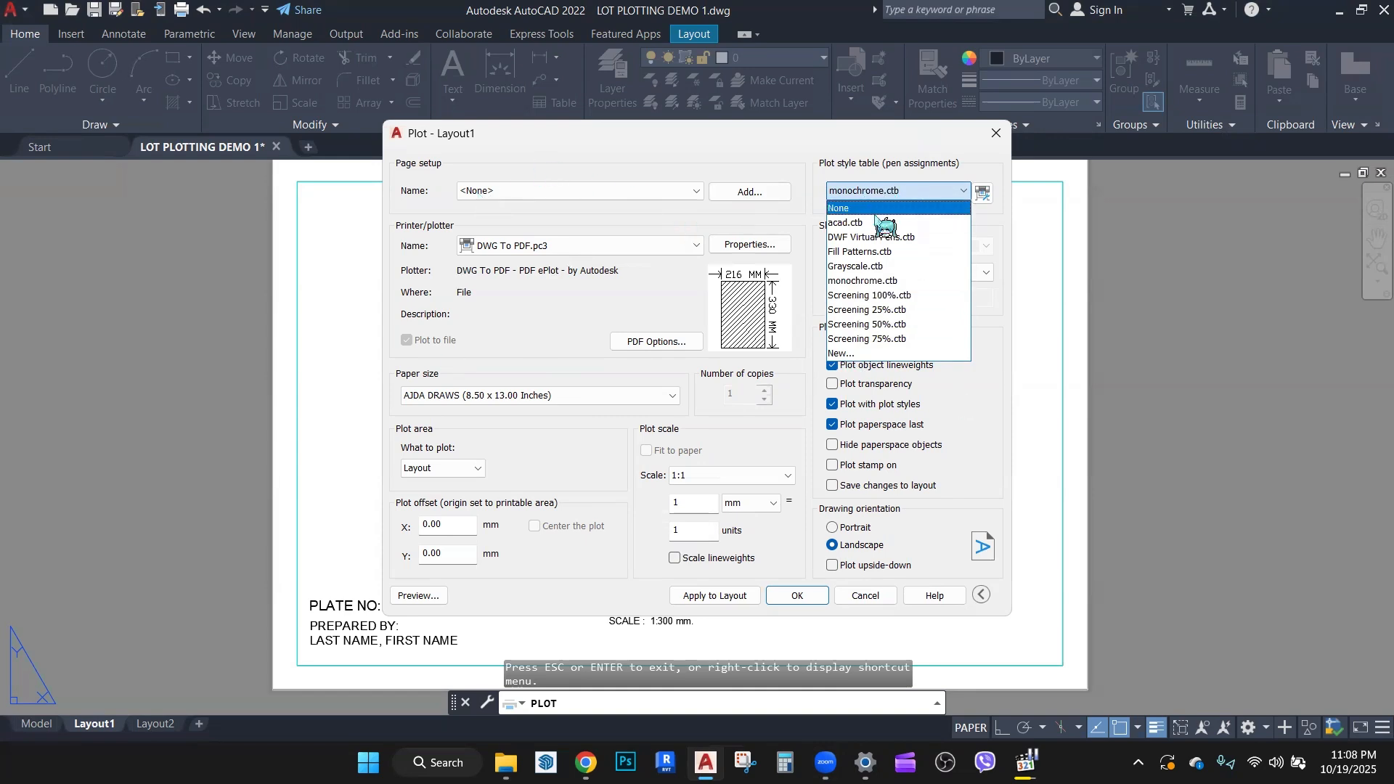
pyautogui.click(859, 283)
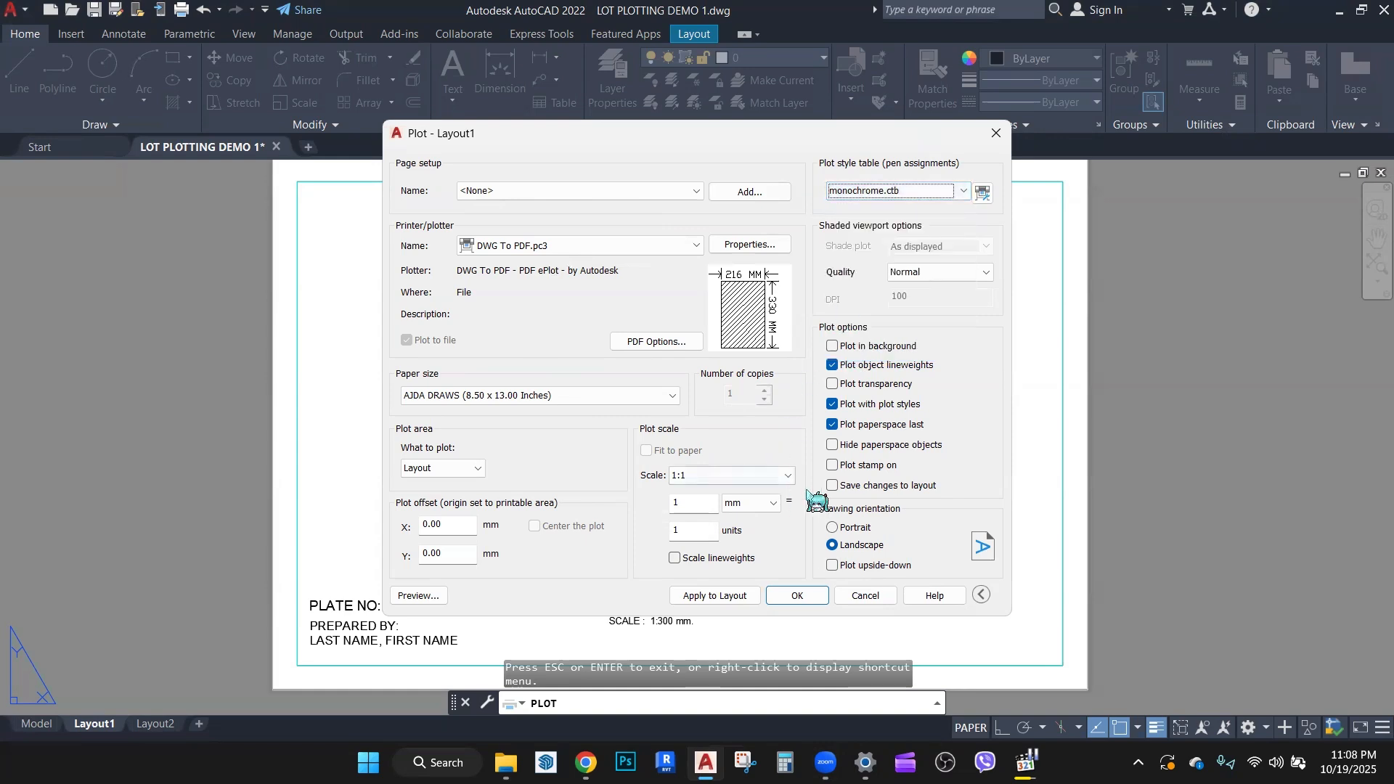
pyautogui.click(708, 597)
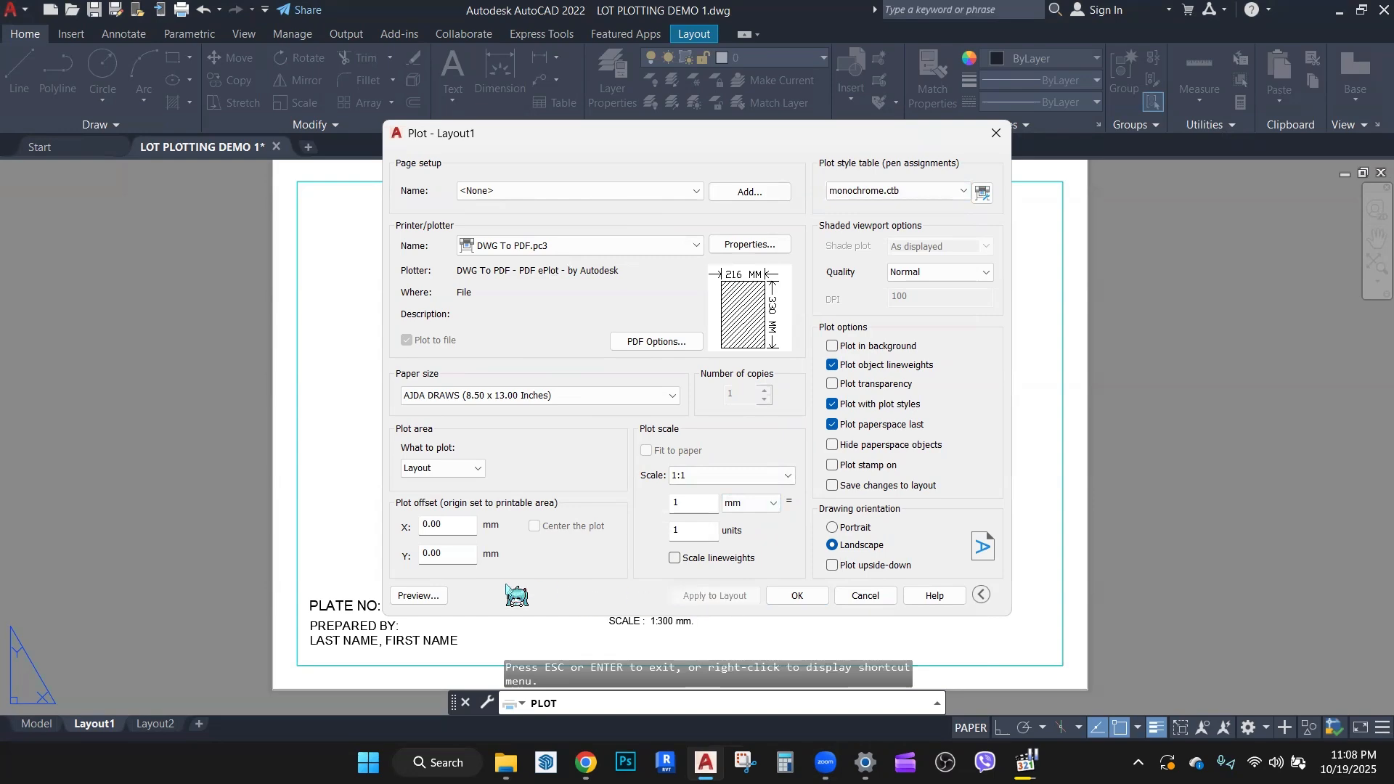
# Step: Preview the monochrome plot, examine the boundary linework, lot corners and text up close, and return to the plot settings
pyautogui.click(420, 596)
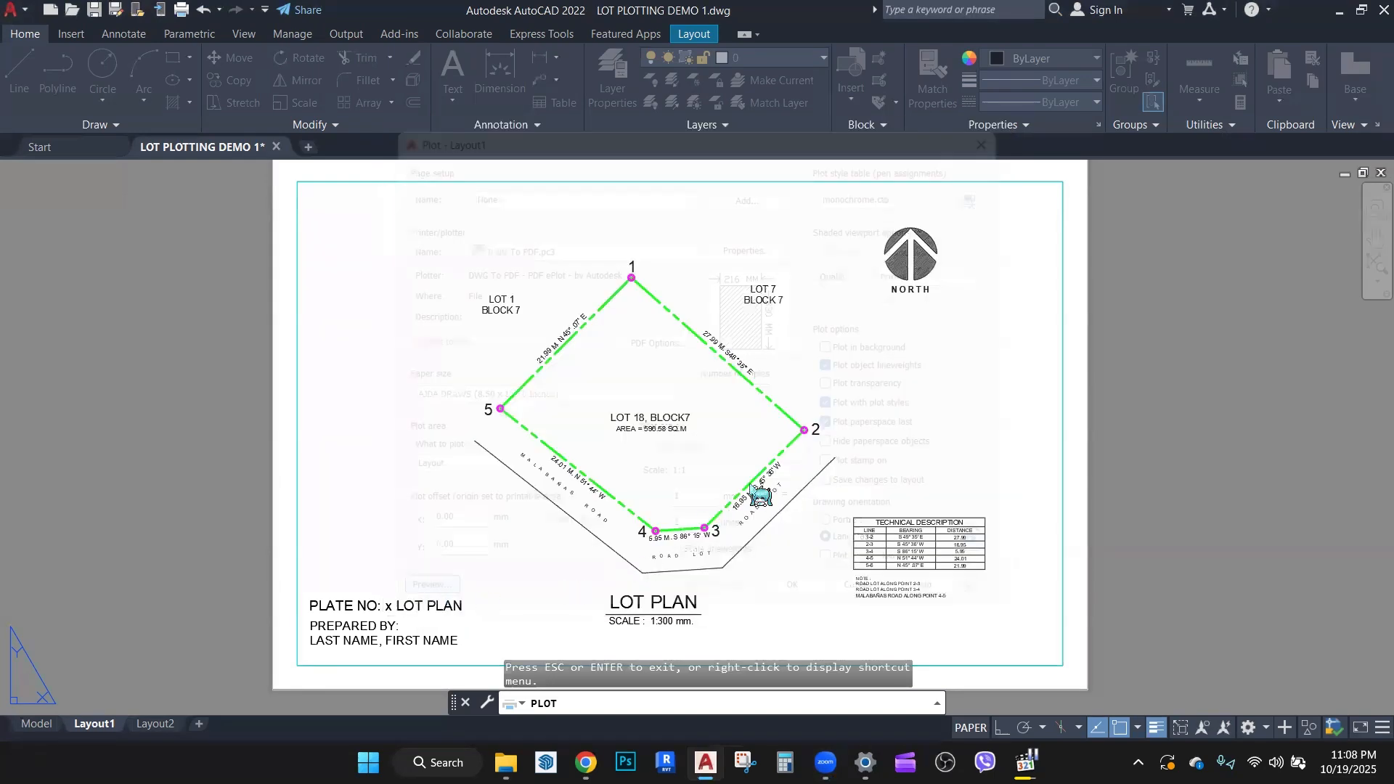
pyautogui.scroll(3, 746, 491)
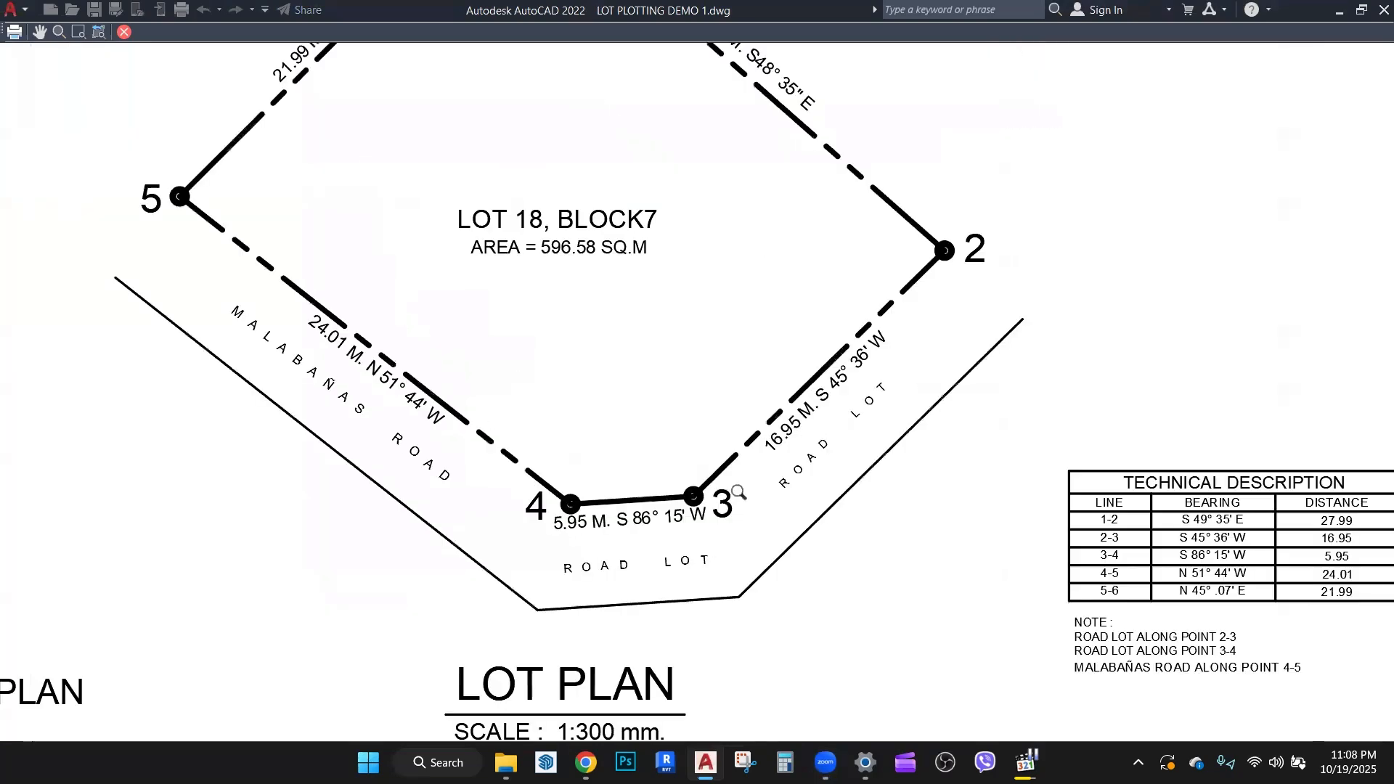
pyautogui.scroll(-2, 709, 410)
pyautogui.scroll(4, 852, 332)
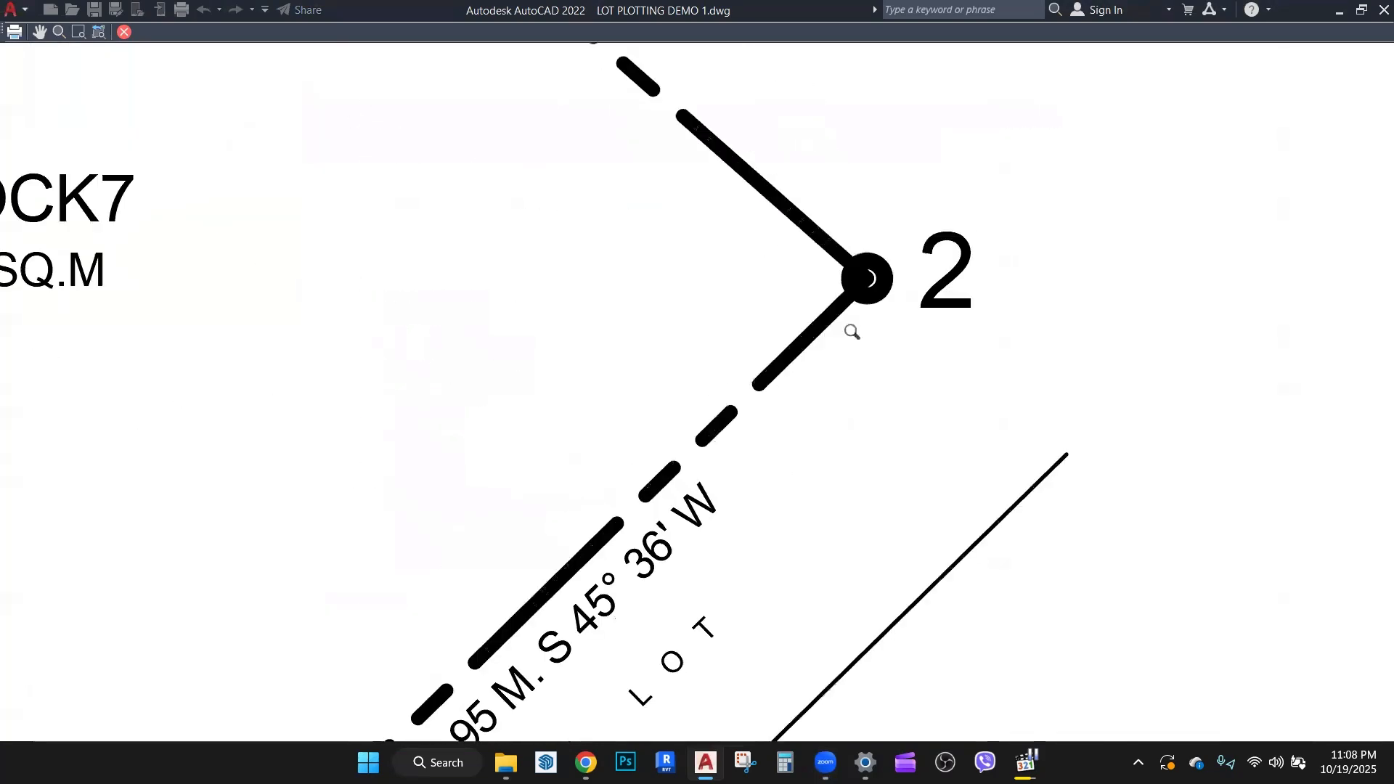
pyautogui.scroll(-2, 819, 314)
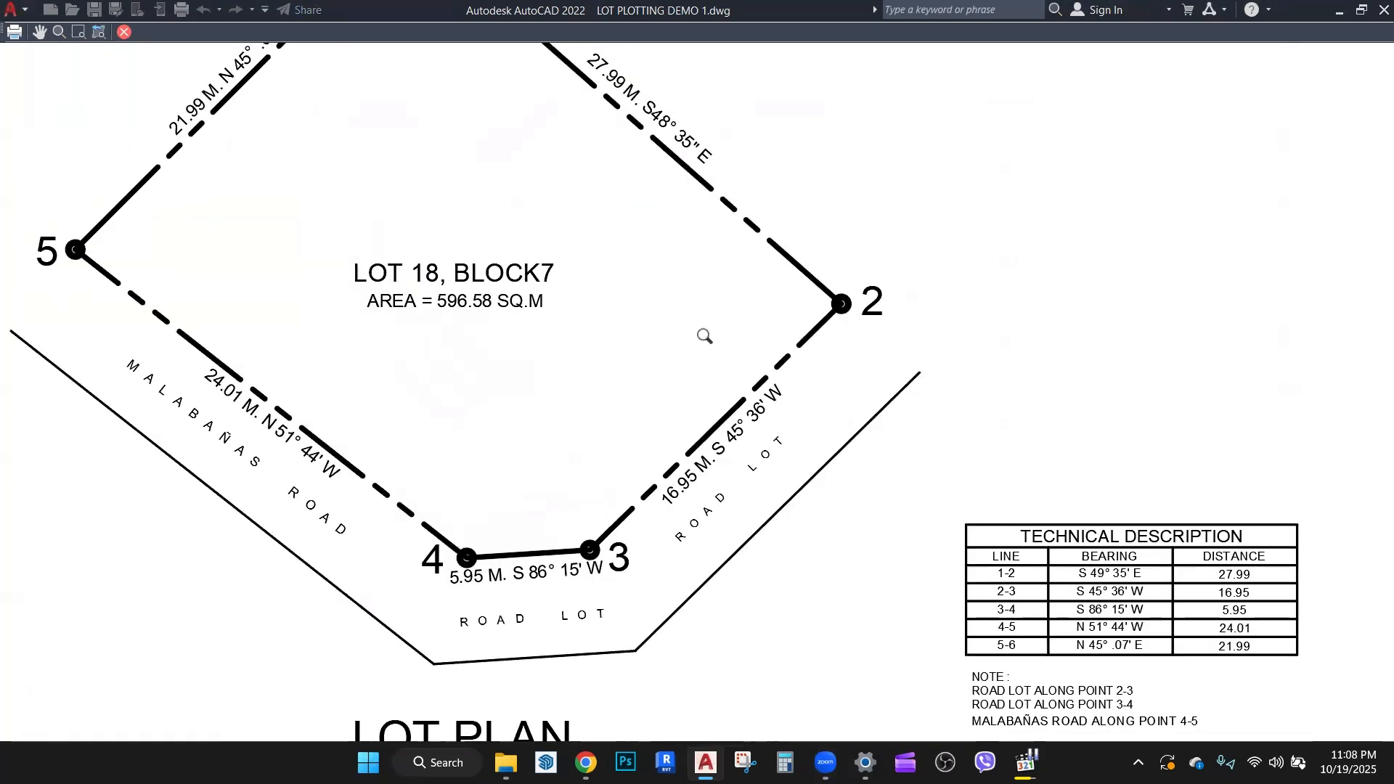
pyautogui.scroll(-2, 705, 335)
pyautogui.scroll(1, 668, 344)
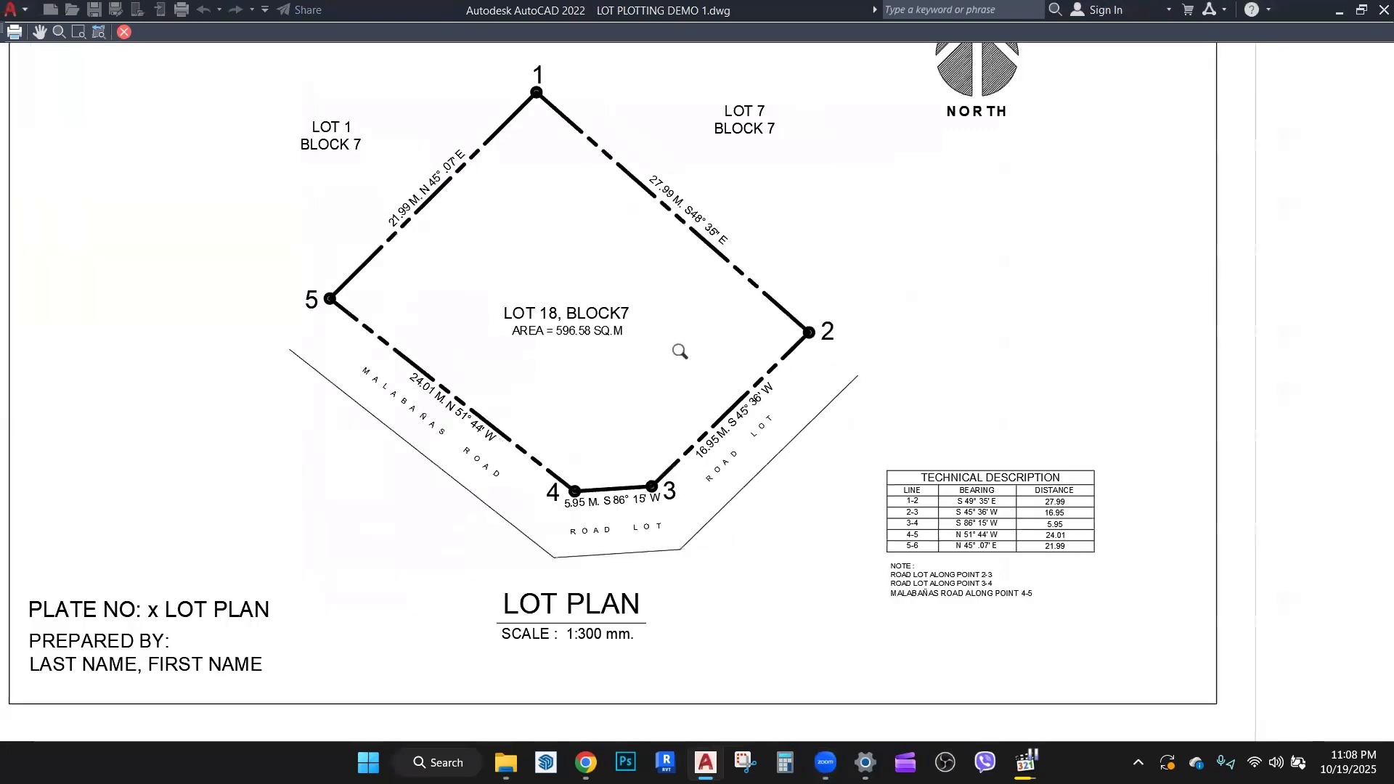
pyautogui.scroll(2, 807, 334)
pyautogui.scroll(-3, 821, 324)
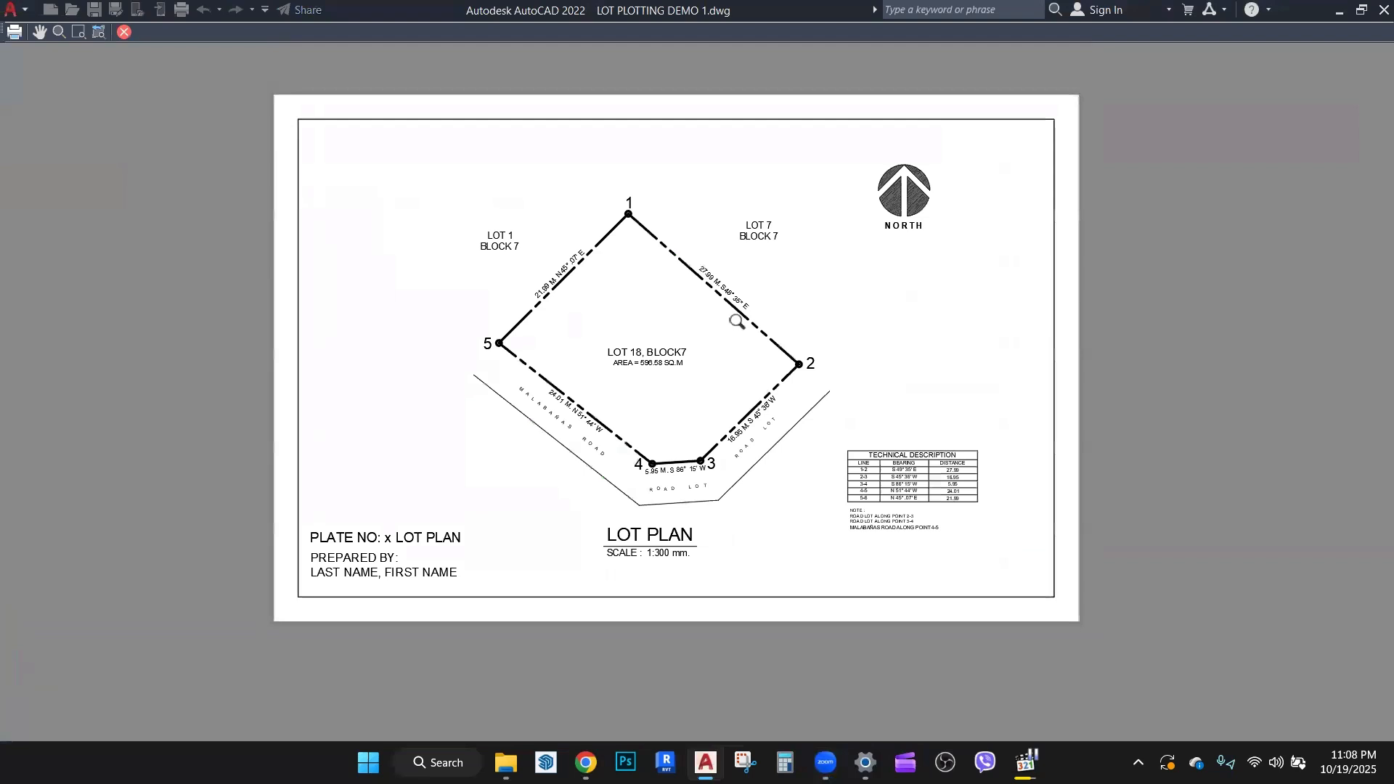
pyautogui.moveTo(737, 322); pyautogui.dragTo(729, 380, button='middle')
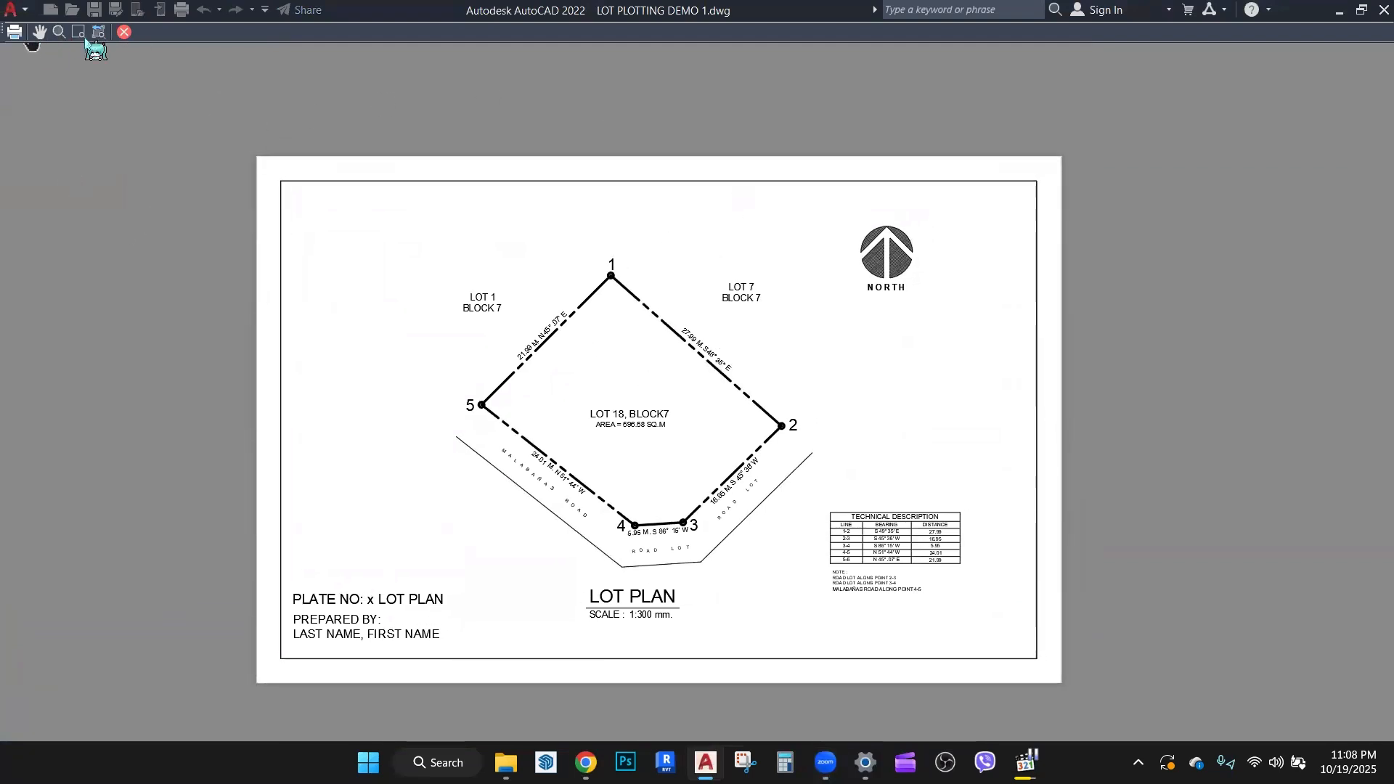
pyautogui.click(124, 31)
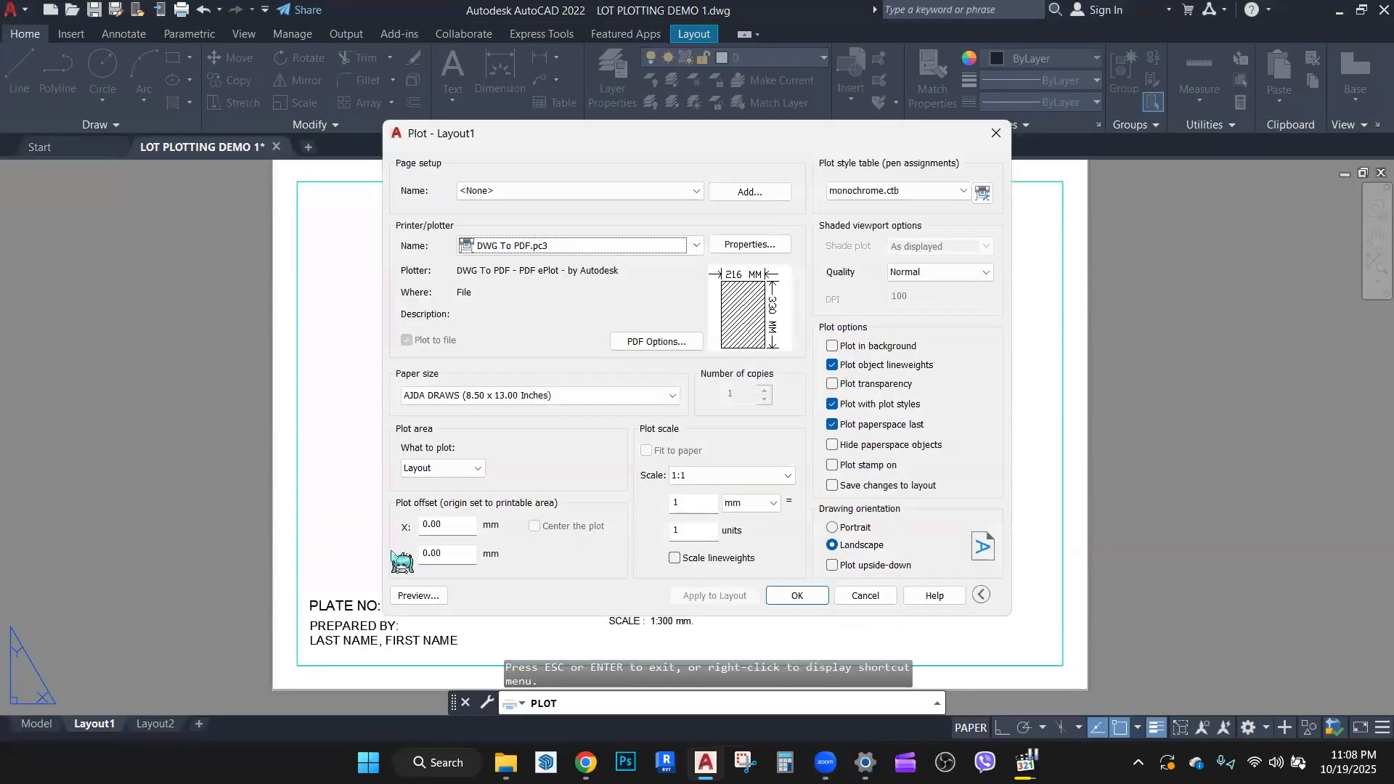
# Step: Plot the layout to the Desktop as LOT PLOTTING DEMO 1-Layout1.pdf
pyautogui.click(796, 596)
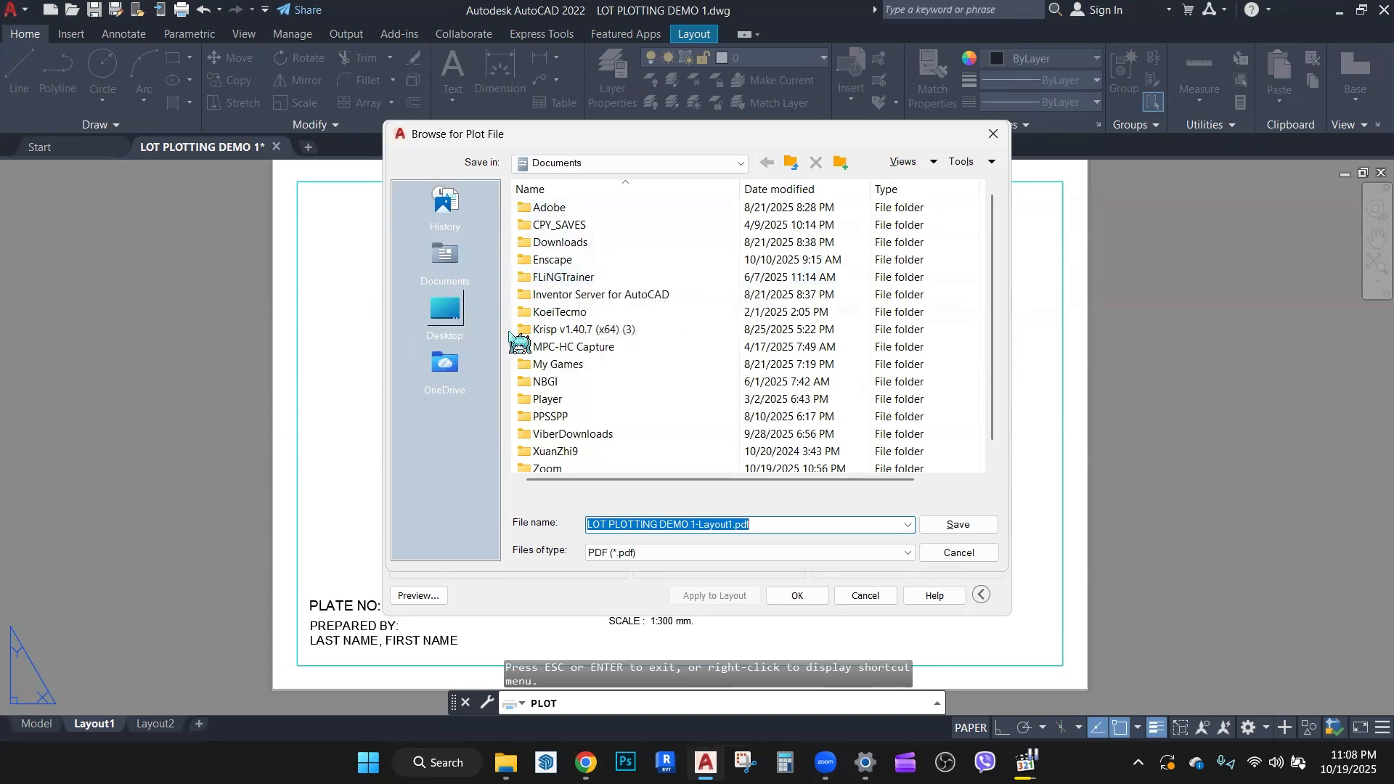
pyautogui.click(445, 256)
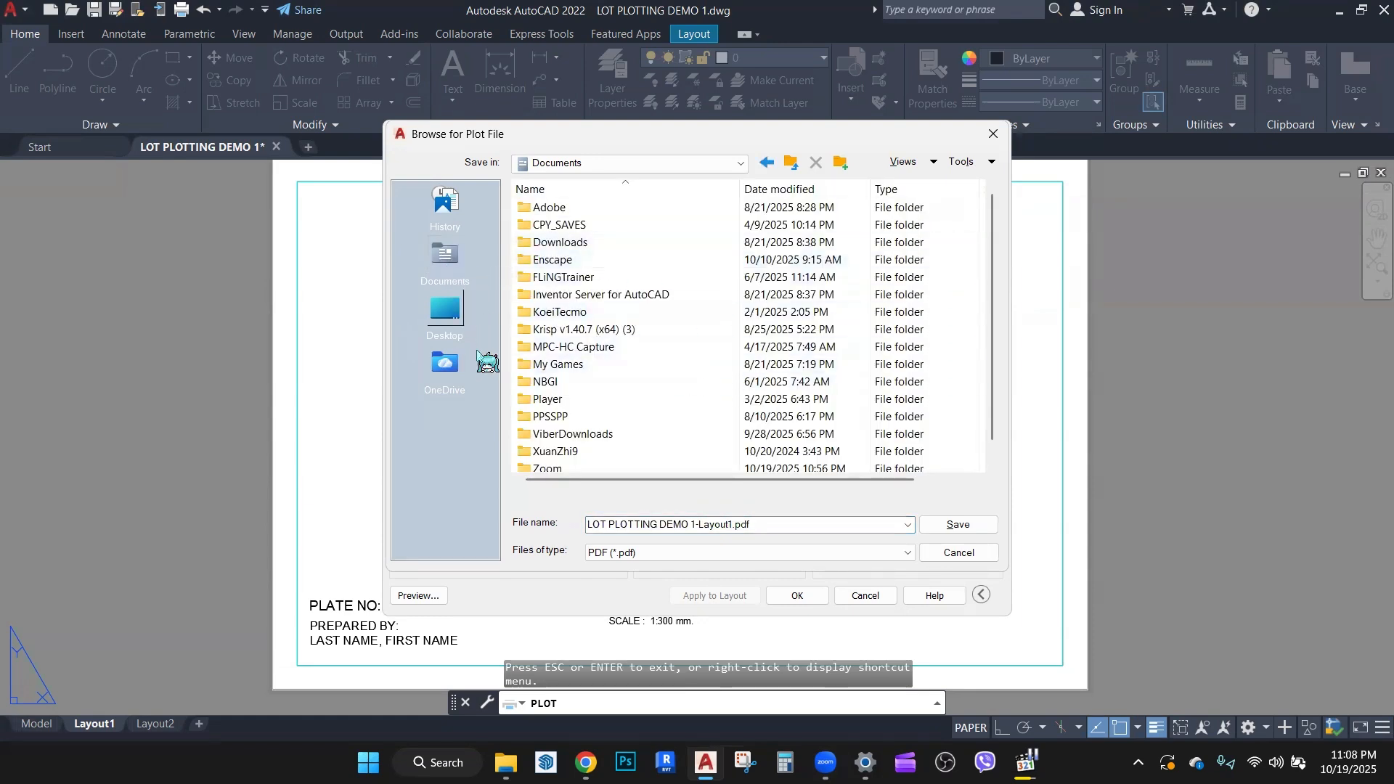
pyautogui.click(664, 526)
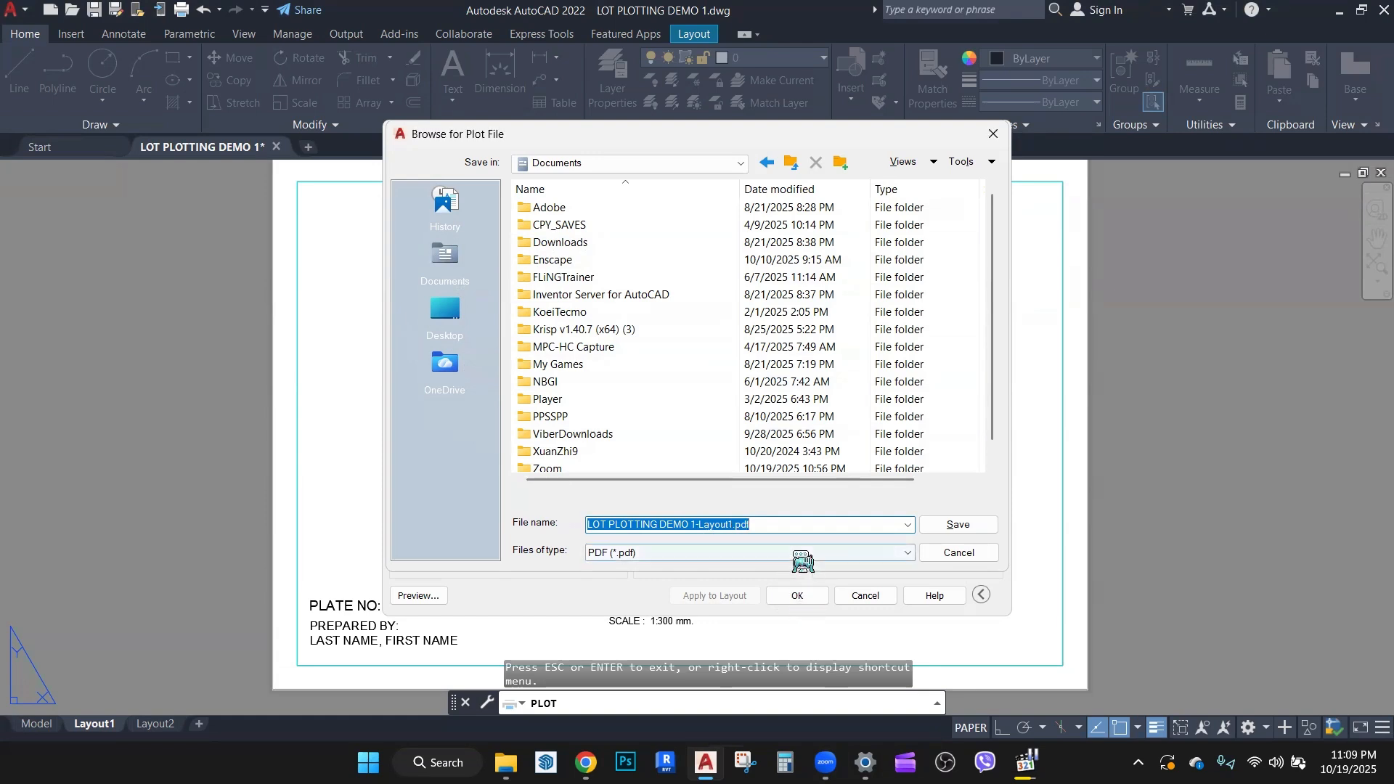
pyautogui.click(772, 524)
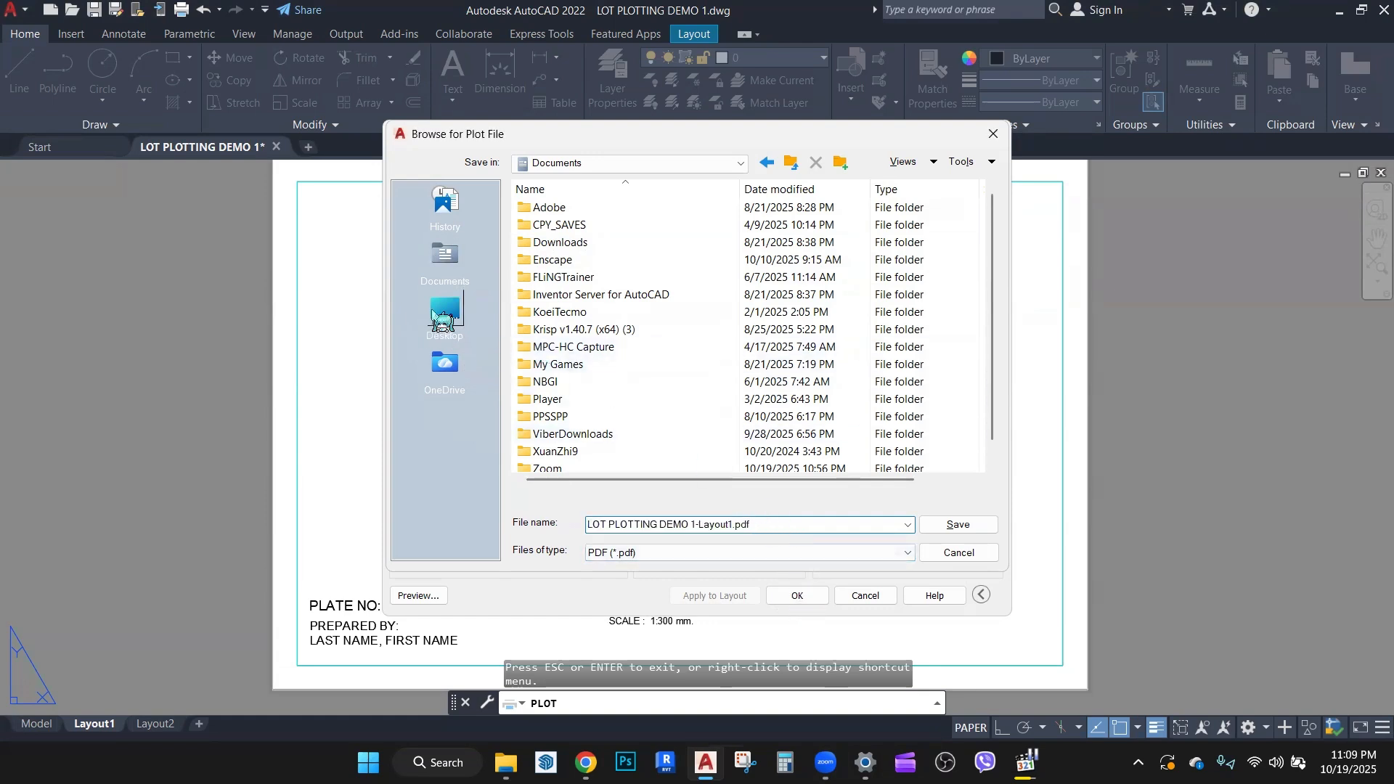
pyautogui.click(445, 312)
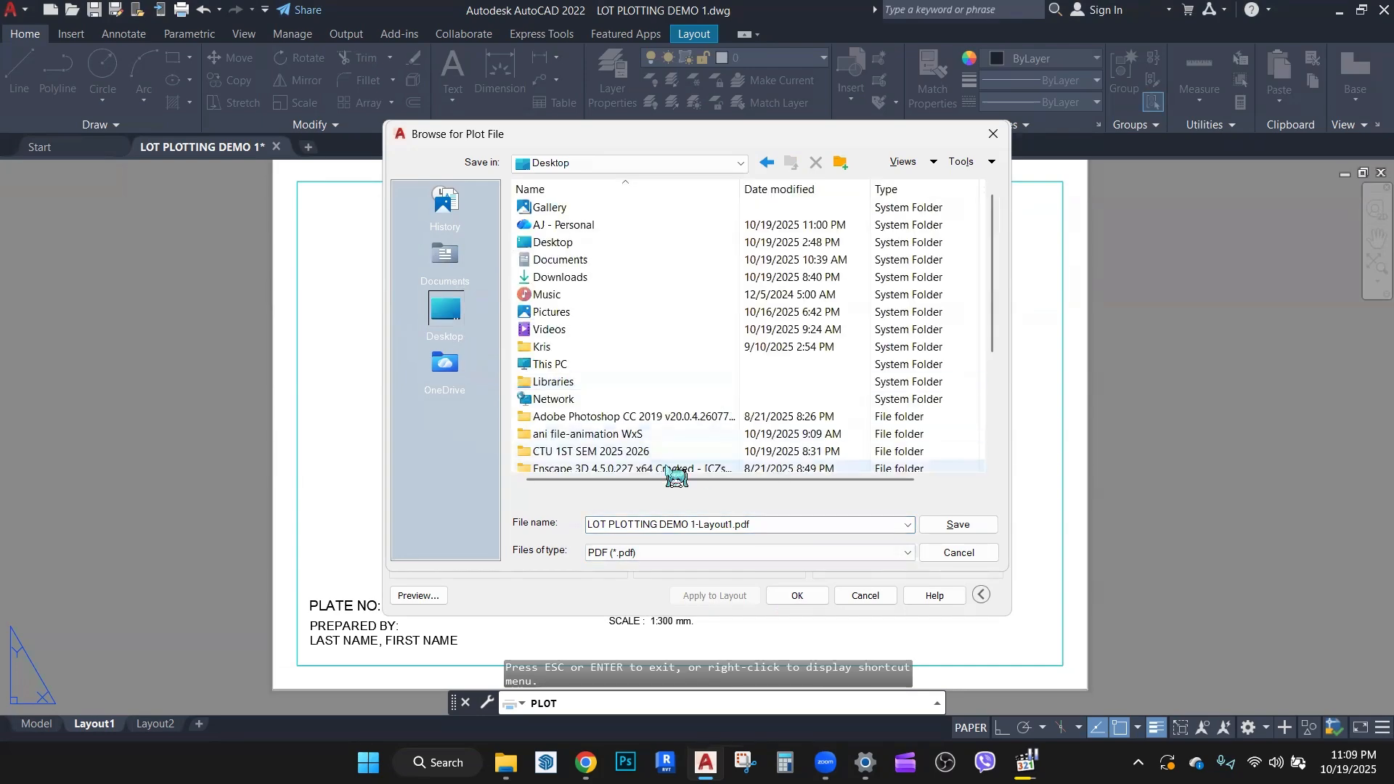
pyautogui.scroll(-4, 716, 464)
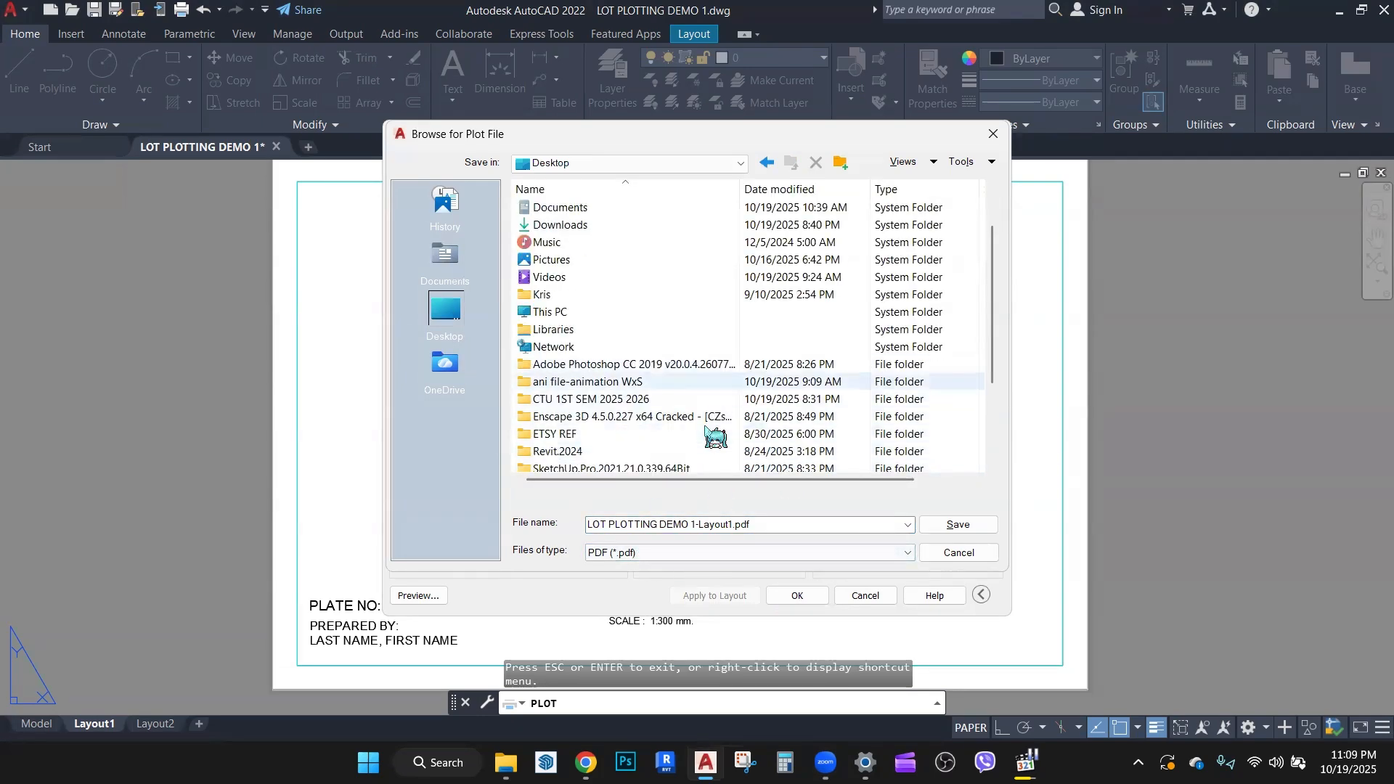
pyautogui.click(775, 521)
pyautogui.click(944, 526)
pyautogui.click(953, 524)
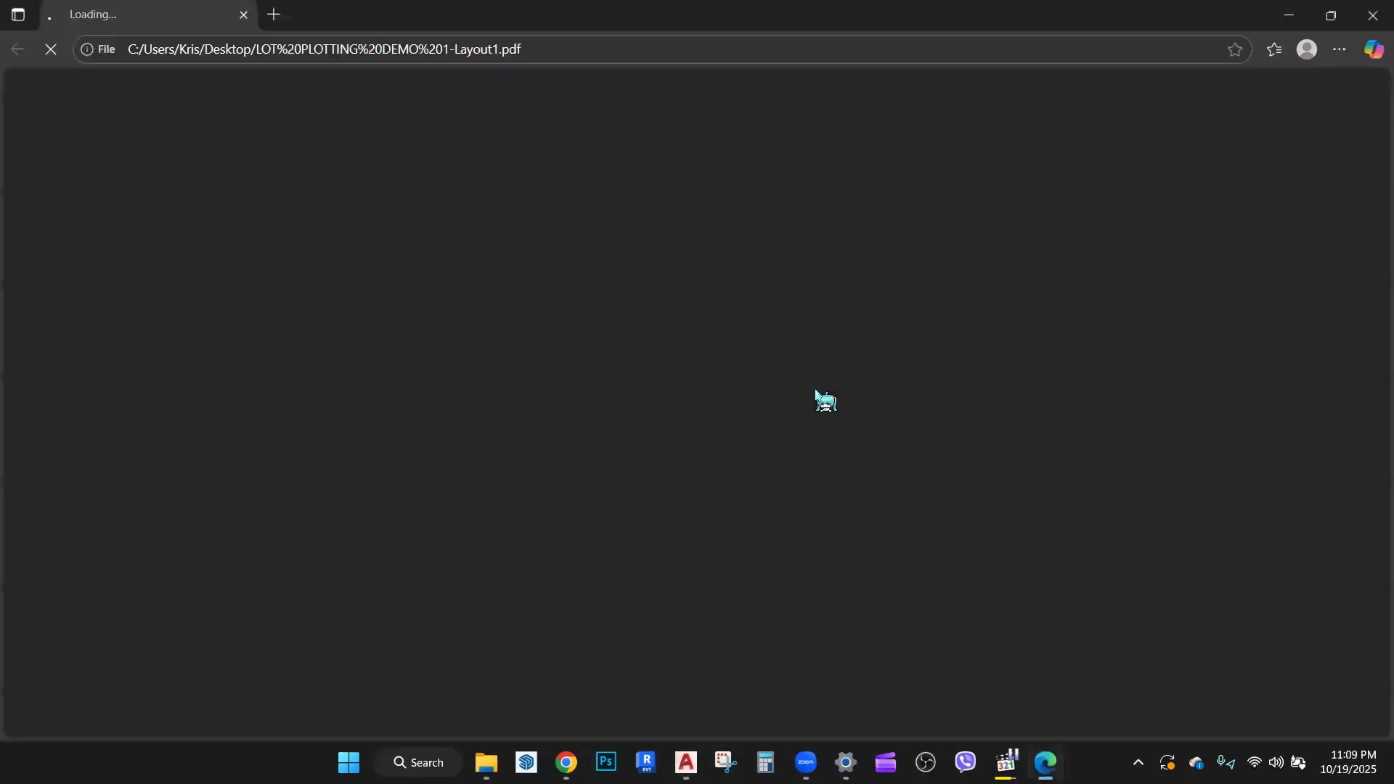
# Step: Look over the whole page of the exported lot plan PDF in the browser
pyautogui.scroll(-2, 788, 340)
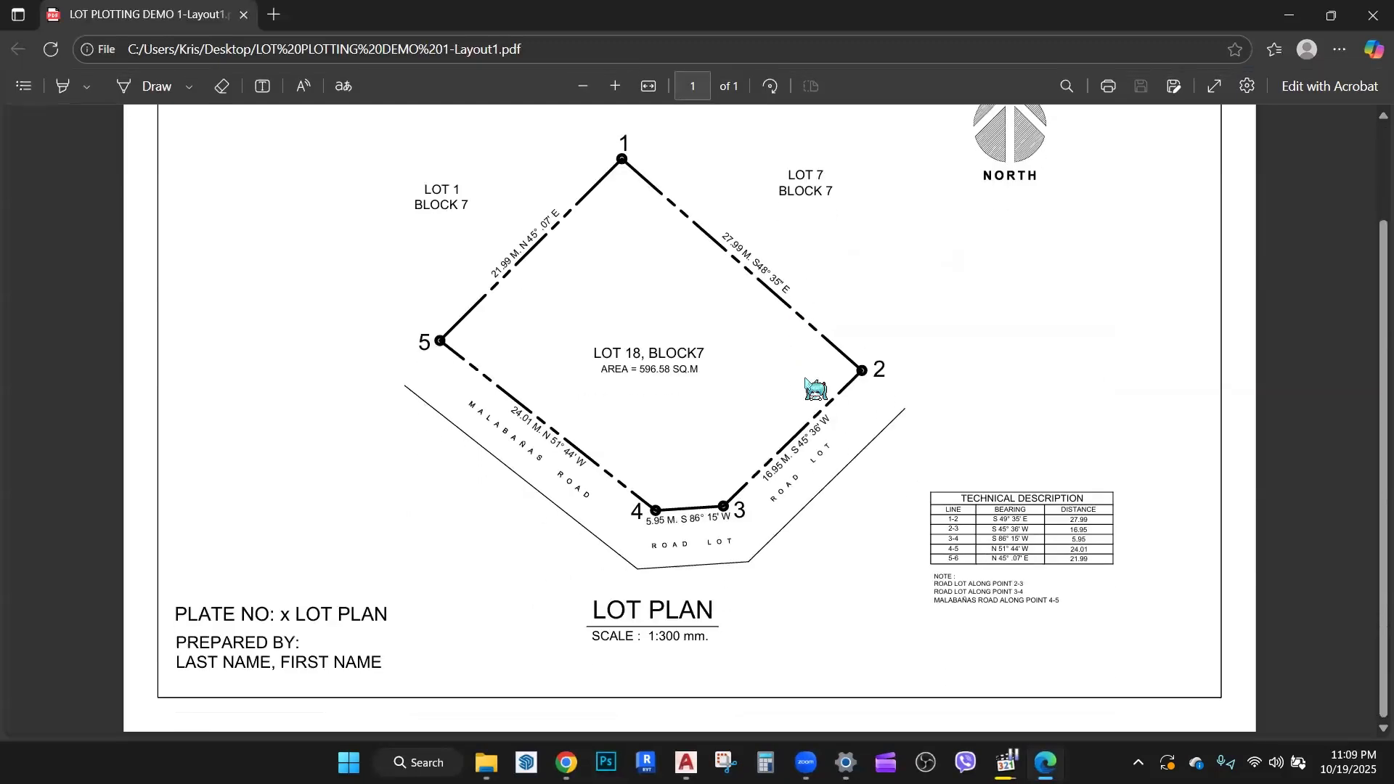
pyautogui.scroll(3, 816, 385)
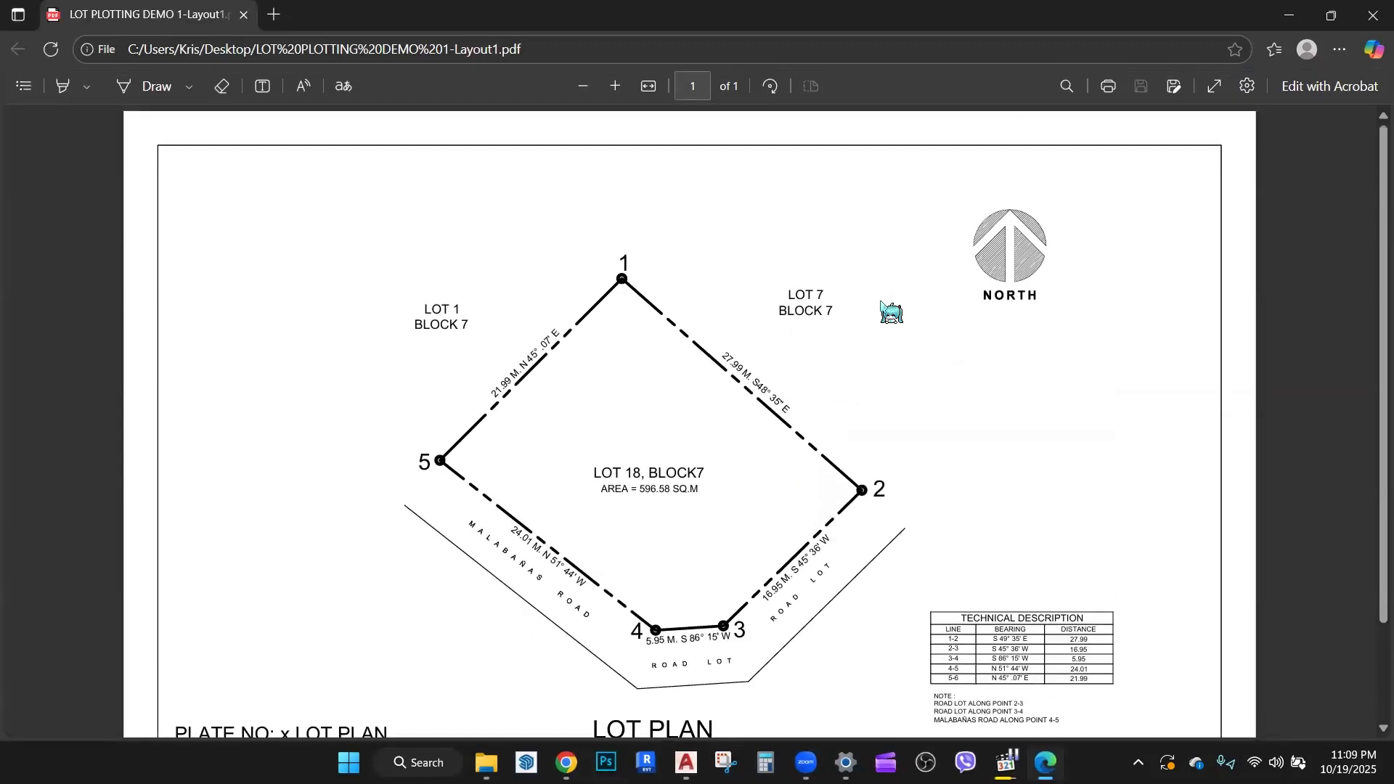
pyautogui.scroll(-3, 844, 387)
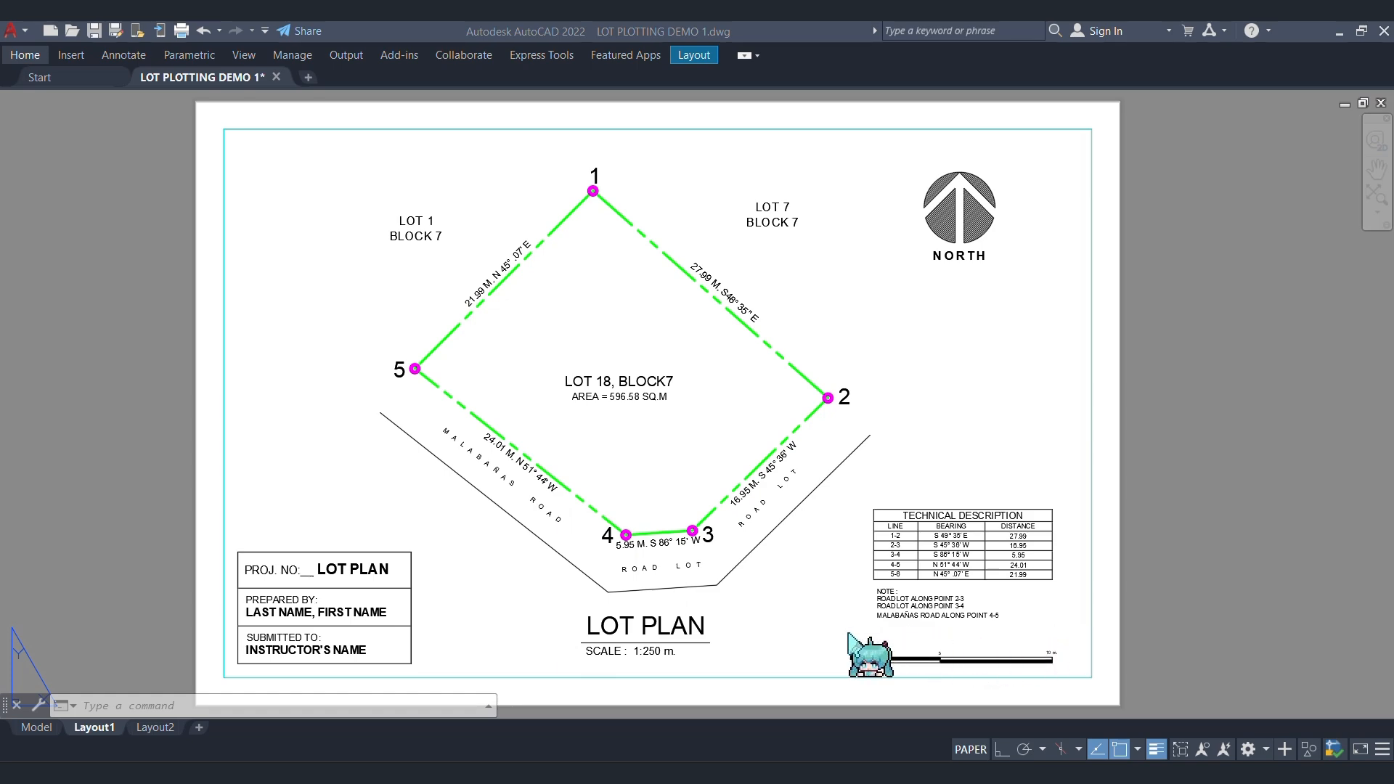
# Step: In AutoCAD's Layout1, examine the graphic scale bar below the technical description notes and its place on the sheet
pyautogui.scroll(5, 1039, 693)
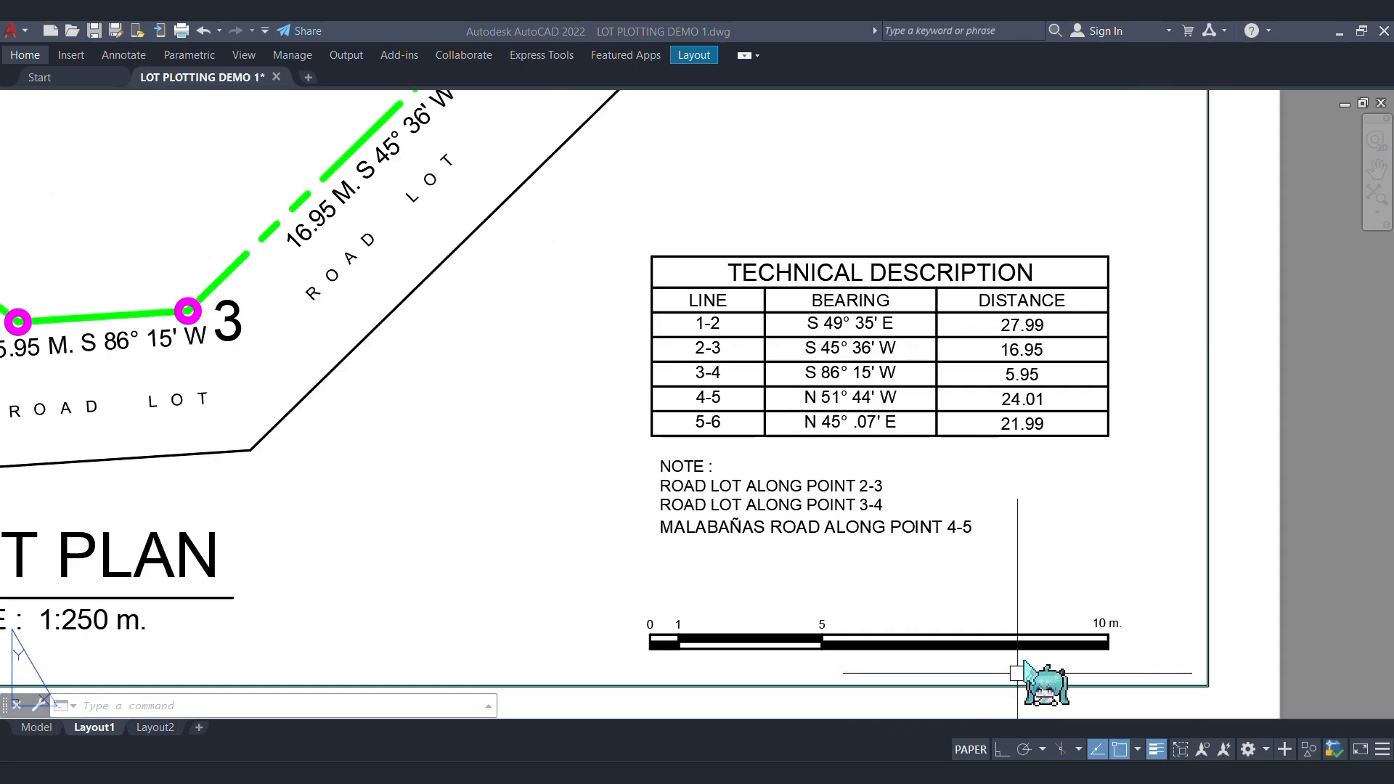
pyautogui.moveTo(1002, 545); pyautogui.dragTo(891, 503, button='middle')
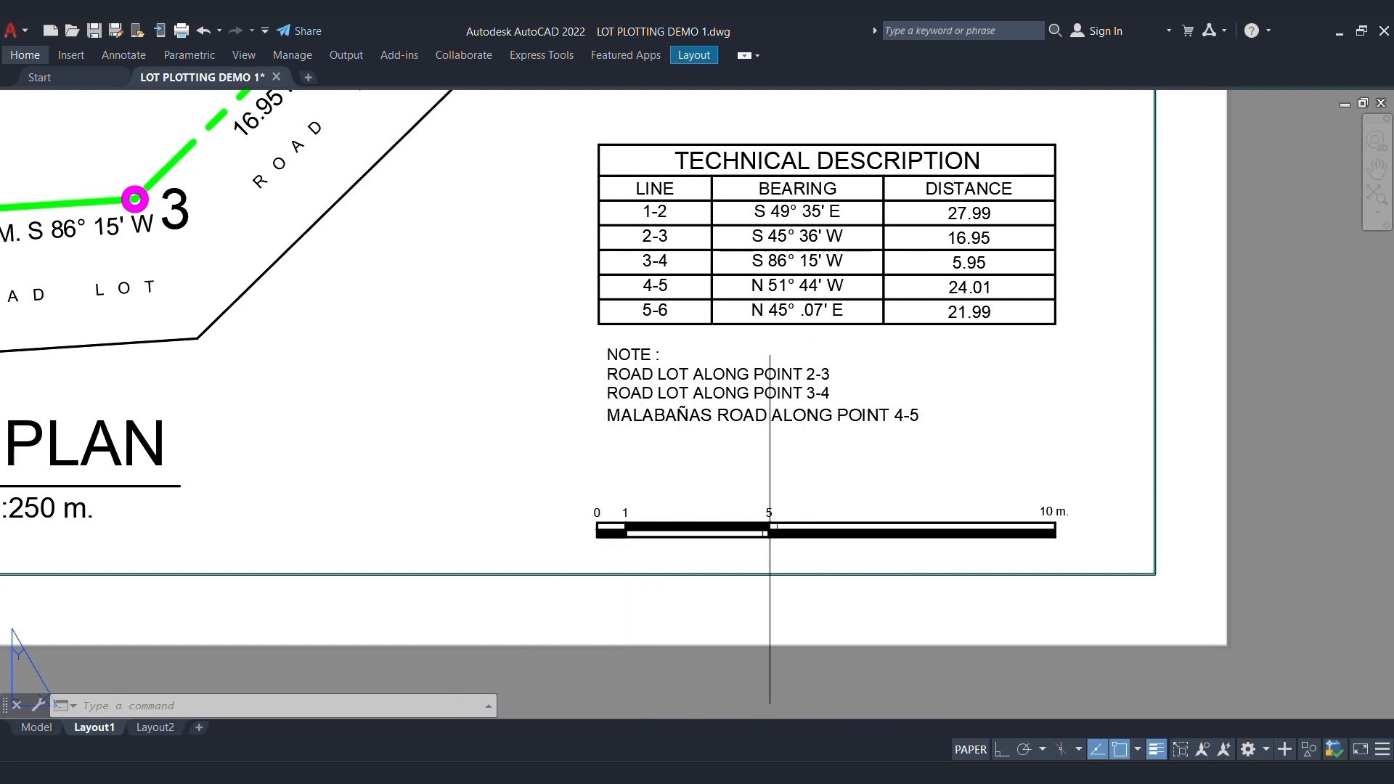
pyautogui.scroll(-4, 1062, 594)
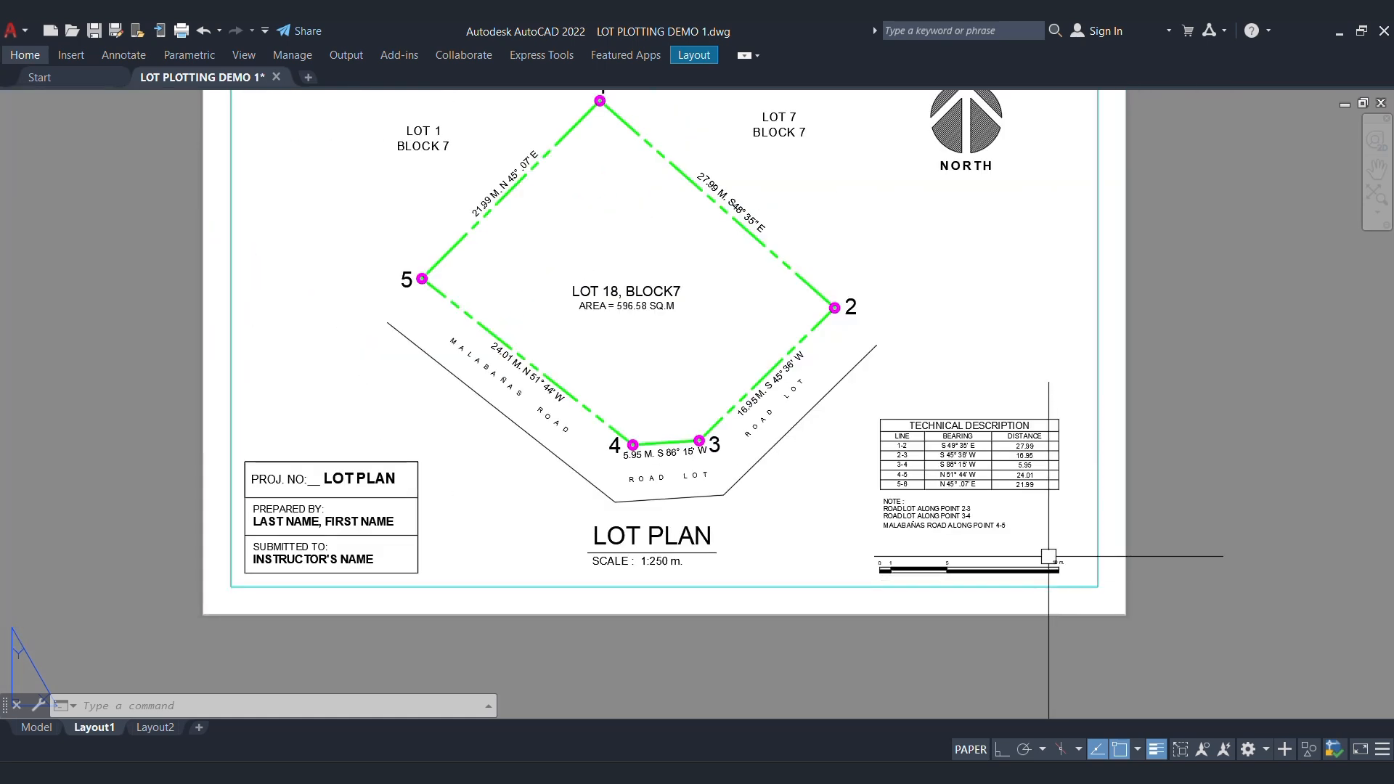
pyautogui.moveTo(926, 439); pyautogui.dragTo(917, 523, button='middle')
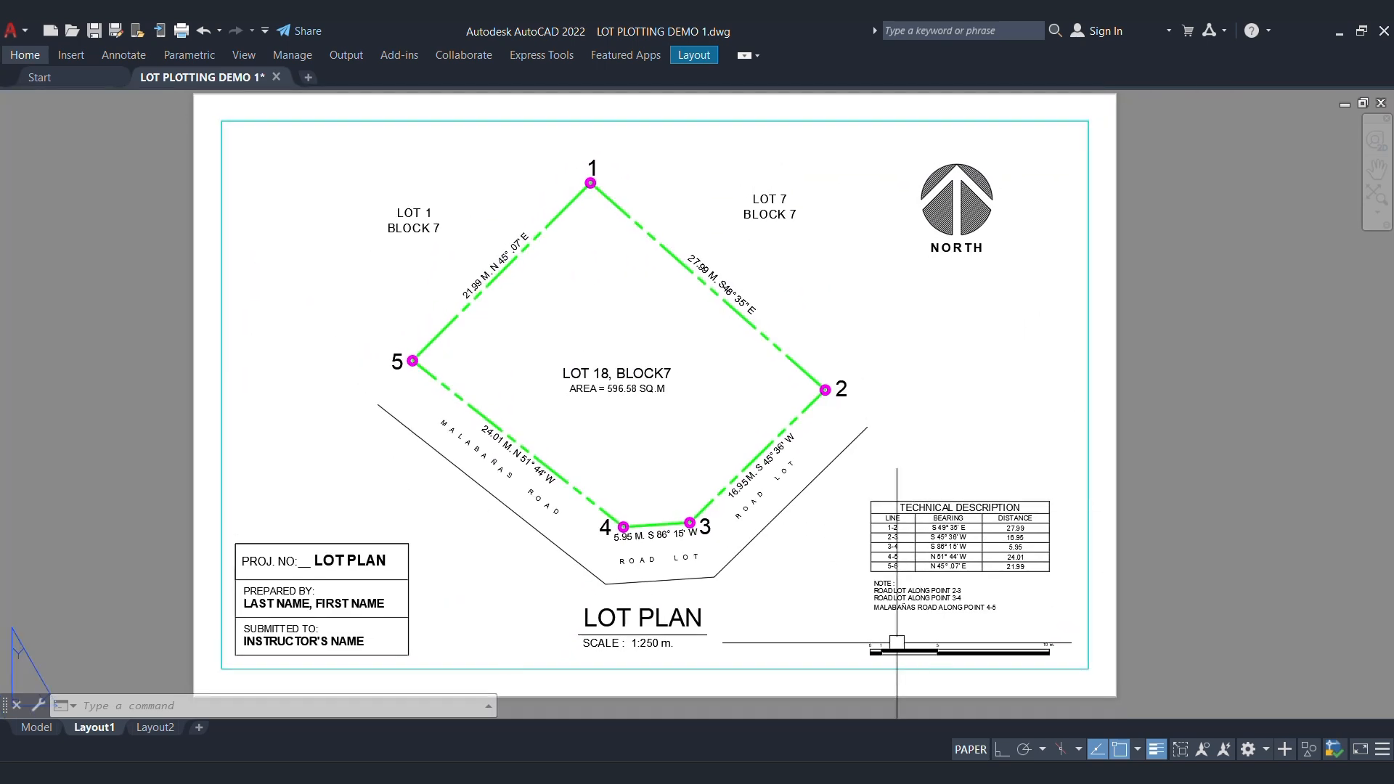